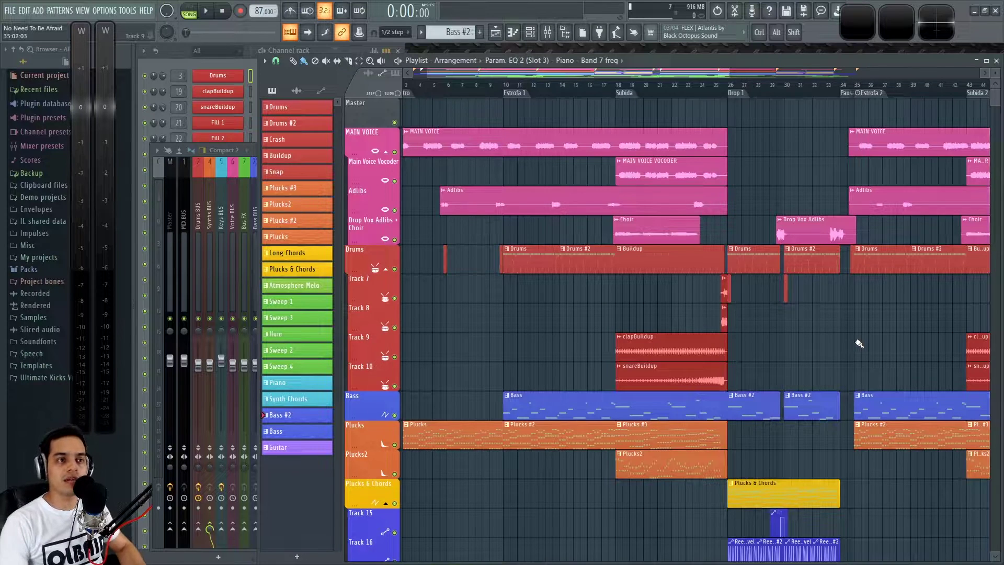
# Play the arrangement from the Drop 1 marker and stop playback.
pyautogui.scroll(3, 806, 334)
pyautogui.click(638, 87)
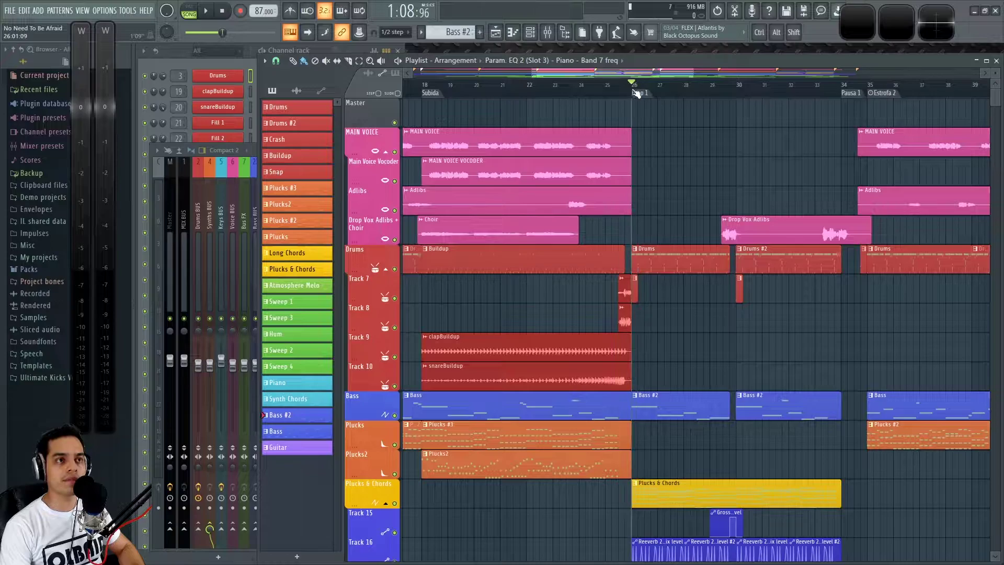
pyautogui.press('space')
pyautogui.scroll(-2, 779, 347)
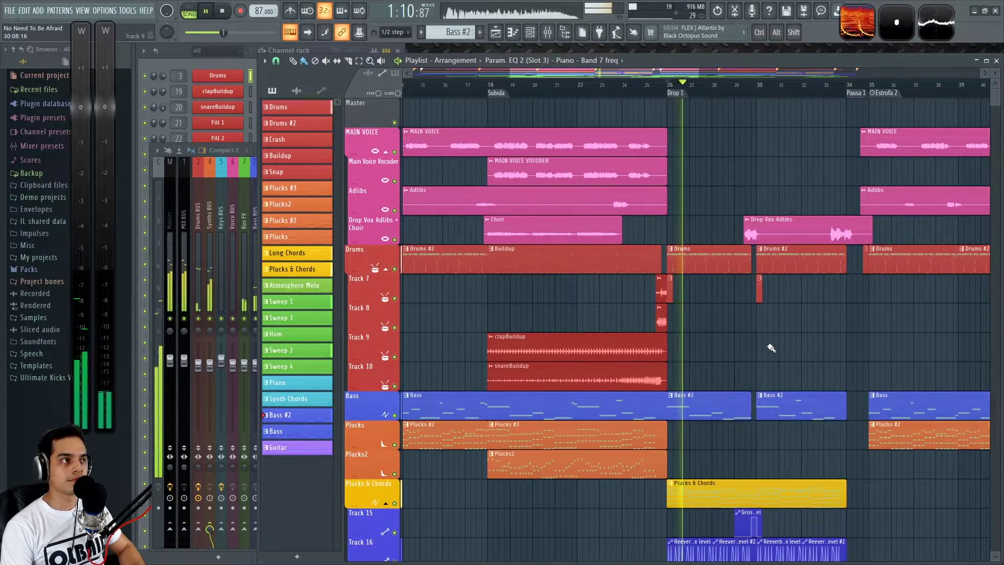
pyautogui.scroll(-3, 753, 324)
pyautogui.scroll(3, 734, 306)
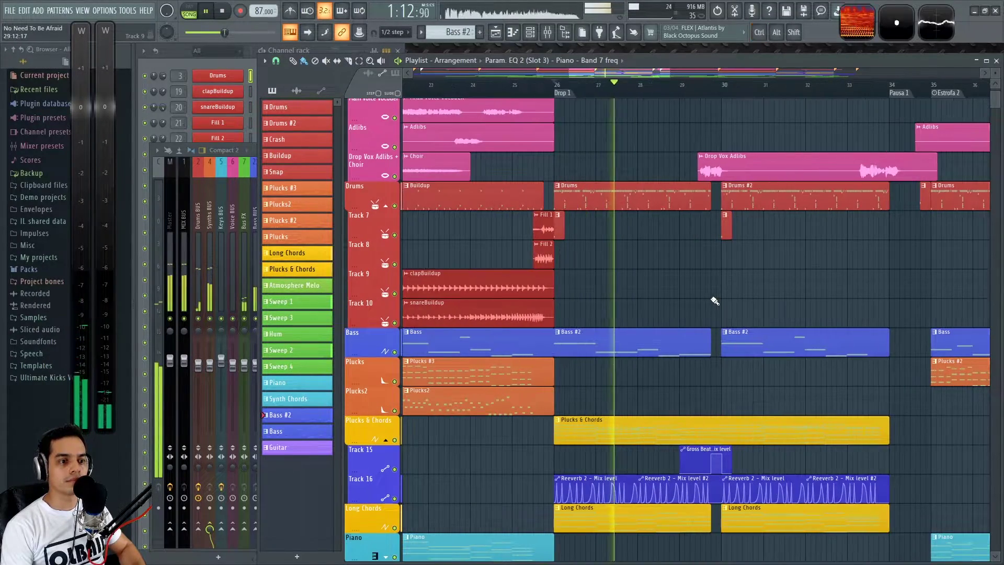
pyautogui.scroll(-2, 722, 295)
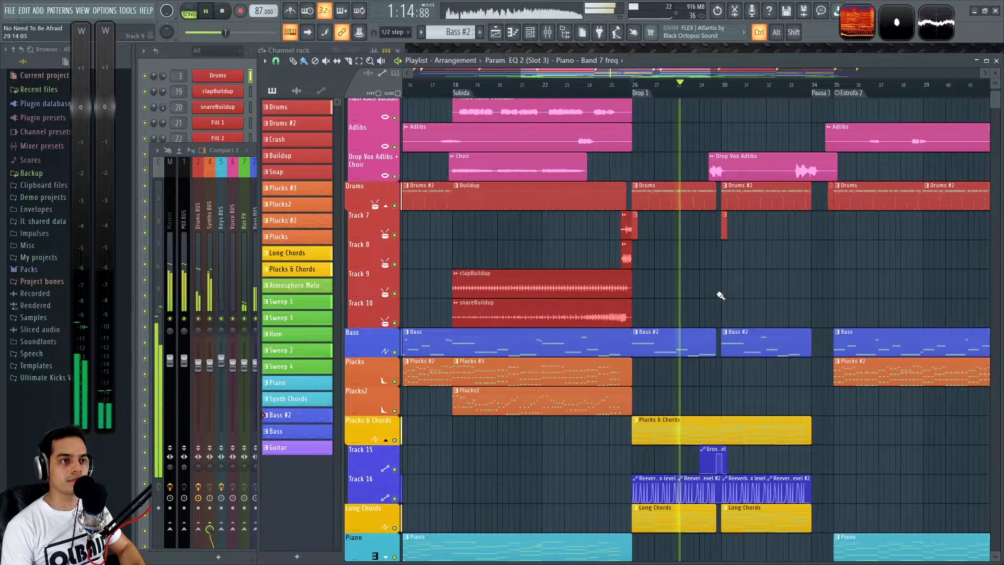
pyautogui.press('space')
# Play the arrangement from the start of the first Drop Vox Adlibs clip, just after bar 29, and stop playback.
pyautogui.scroll(-3, 649, 282)
pyautogui.scroll(3, 633, 285)
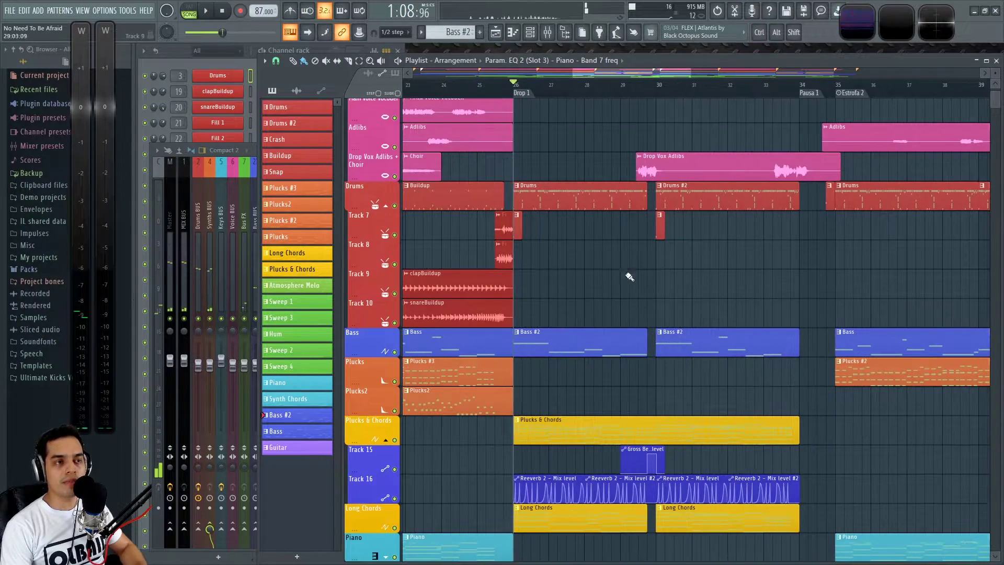
pyautogui.click(639, 86)
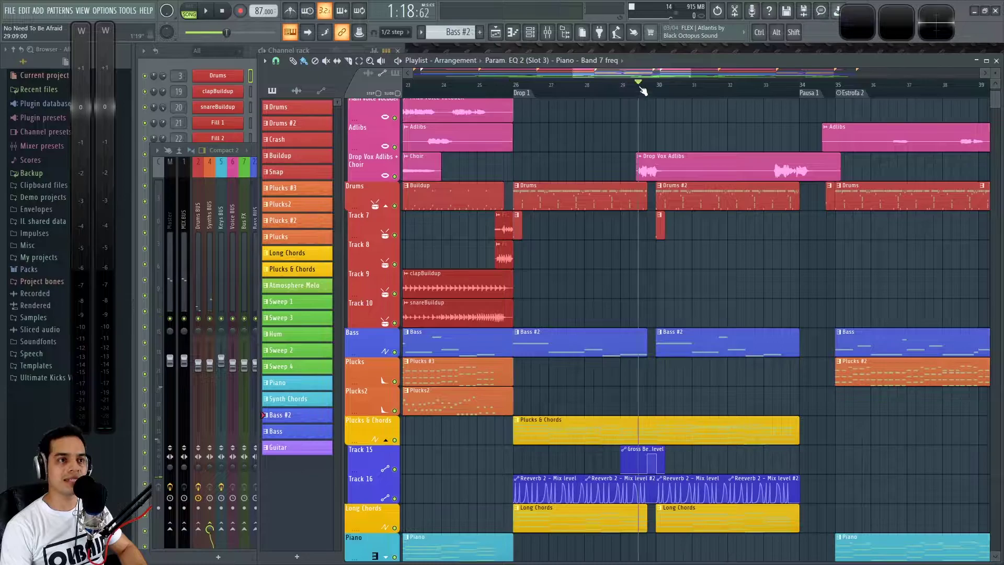
pyautogui.press('space')
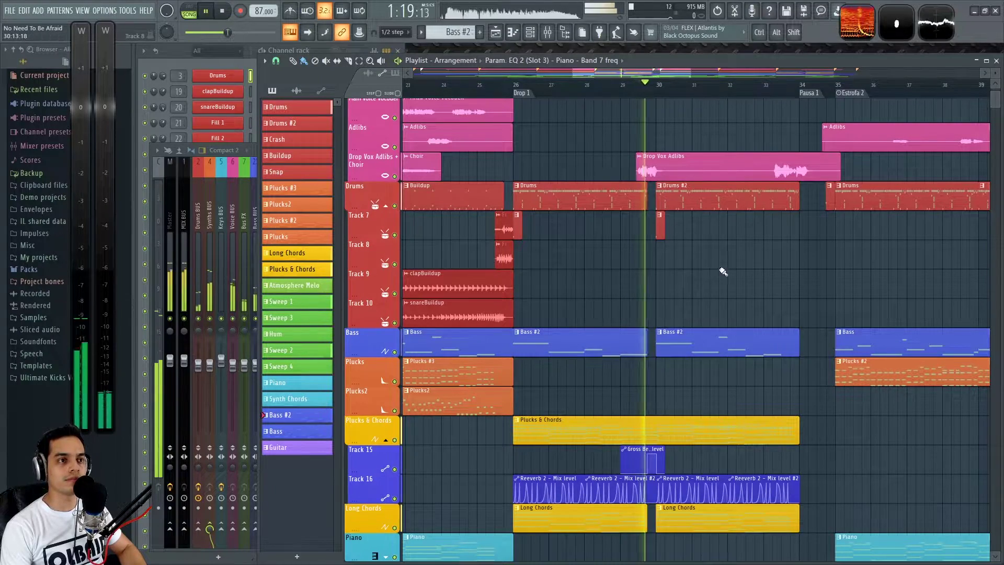
pyautogui.scroll(-3, 742, 284)
pyautogui.press('space')
# Play the start of the song from the Intro marker and stop playback.
pyautogui.scroll(2, 538, 233)
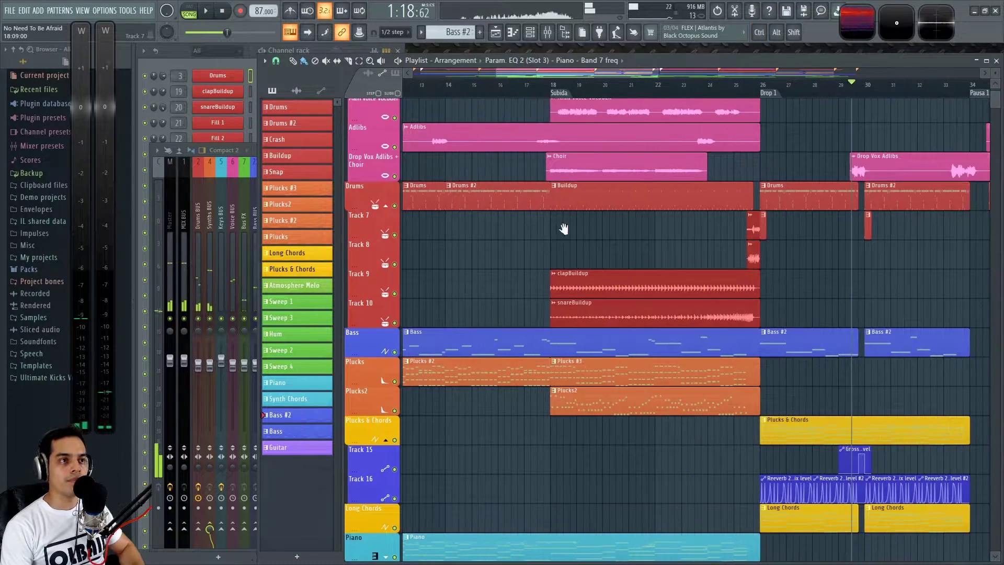
pyautogui.moveTo(563, 229); pyautogui.dragTo(598, 267)
pyautogui.scroll(-2, 542, 309)
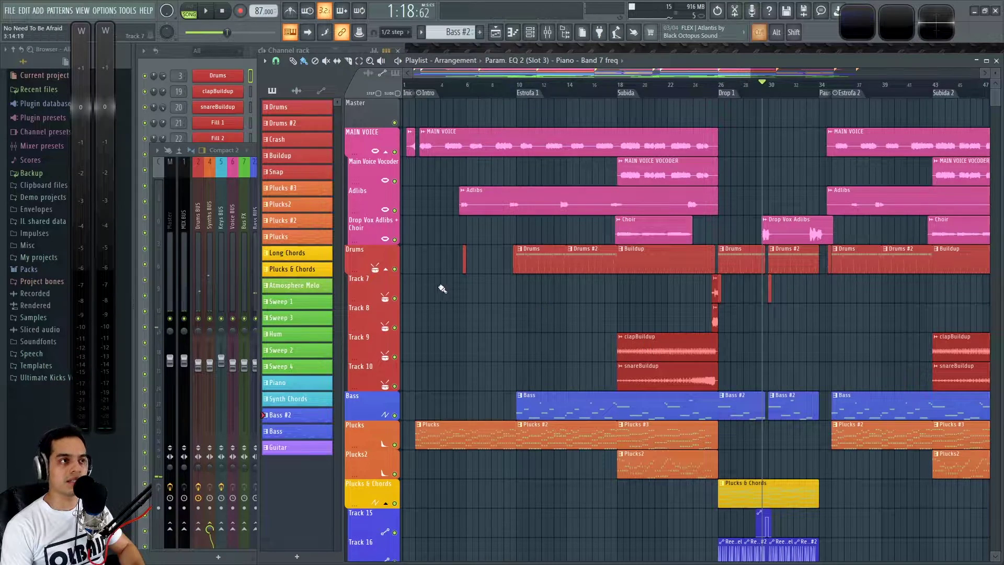
pyautogui.scroll(3, 443, 288)
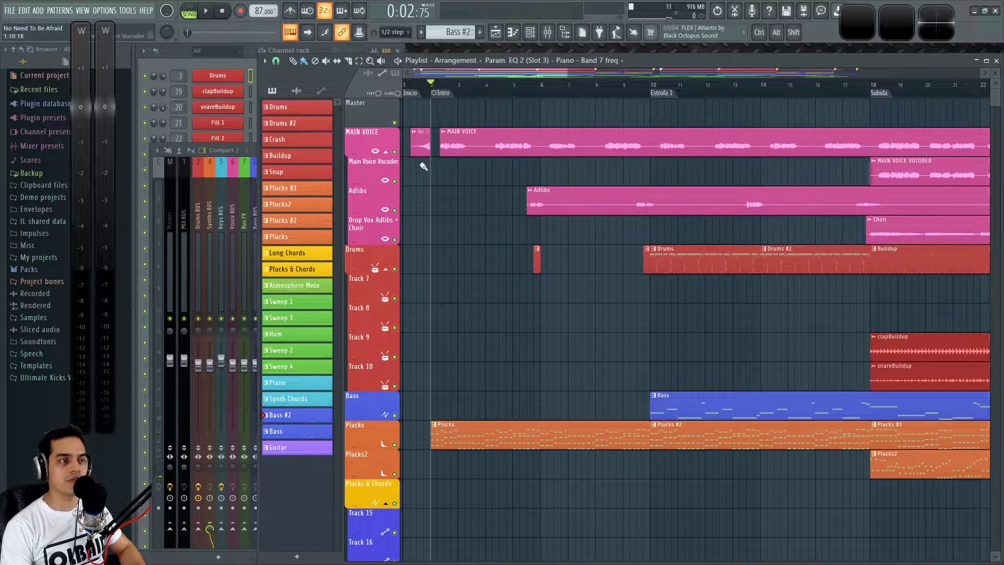
pyautogui.press('space')
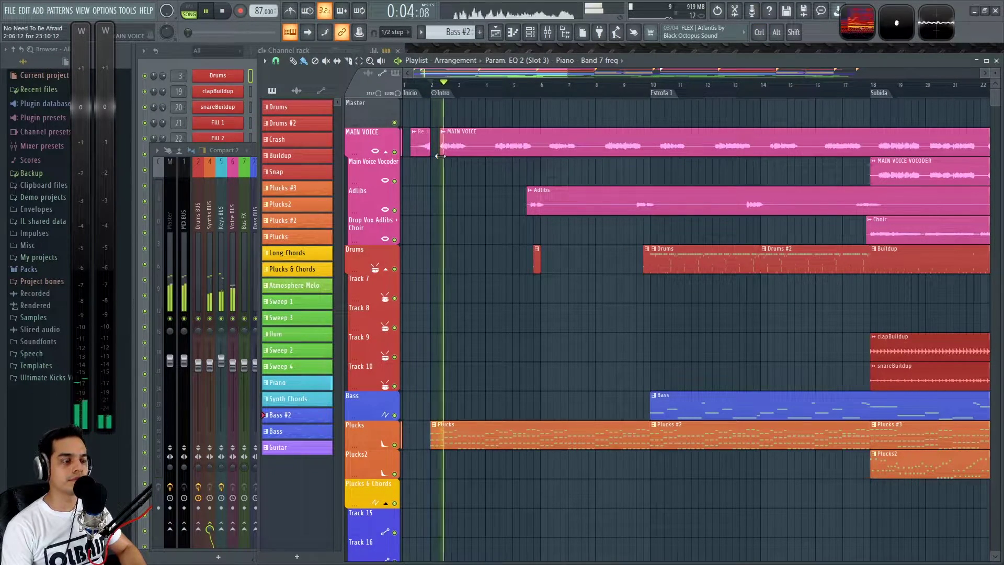
pyautogui.press('space')
# Make the four vocal tracks taller and isolate MAIN VOICE by soloing its group and muting the other three vocal tracks.
pyautogui.moveTo(375, 161); pyautogui.dragTo(370, 413)
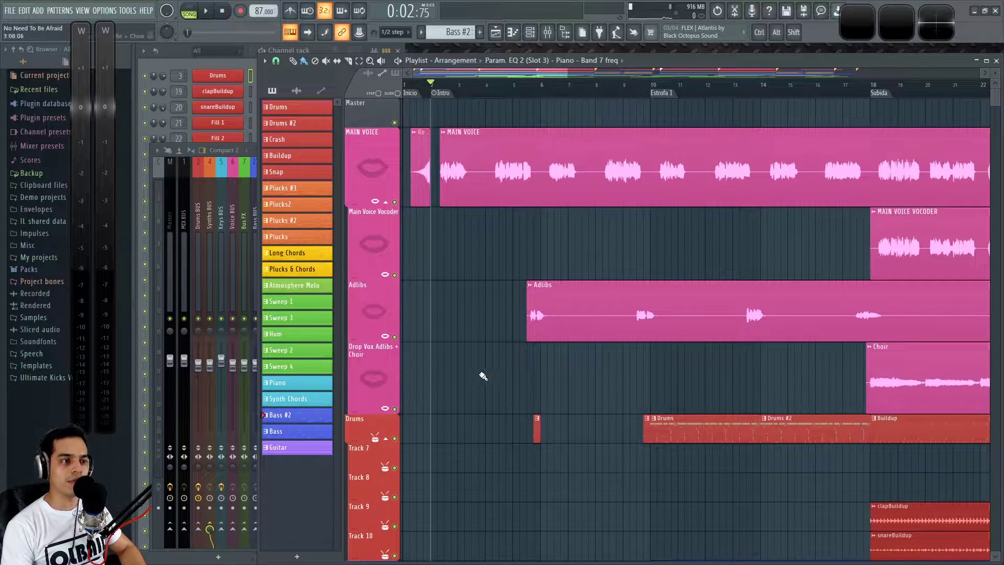
pyautogui.scroll(-2, 529, 363)
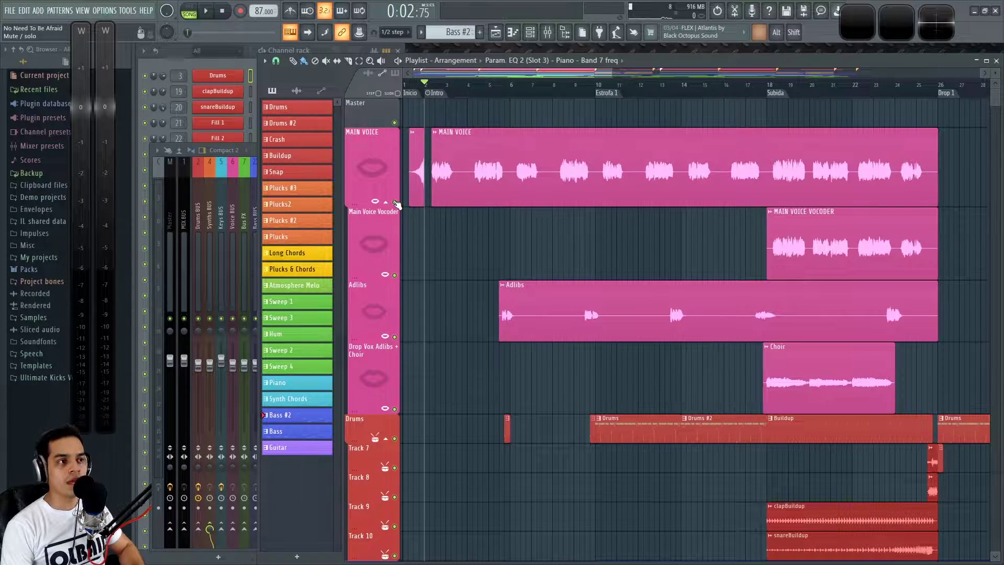
pyautogui.keyDown('ctrl'); pyautogui.click(395, 203); pyautogui.keyUp('ctrl')
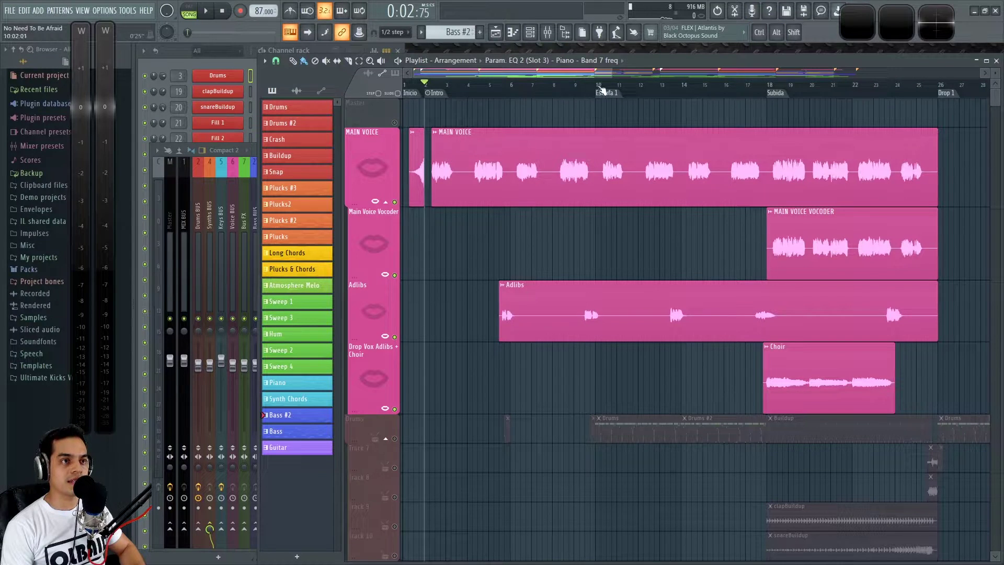
pyautogui.click(395, 275)
pyautogui.click(395, 337)
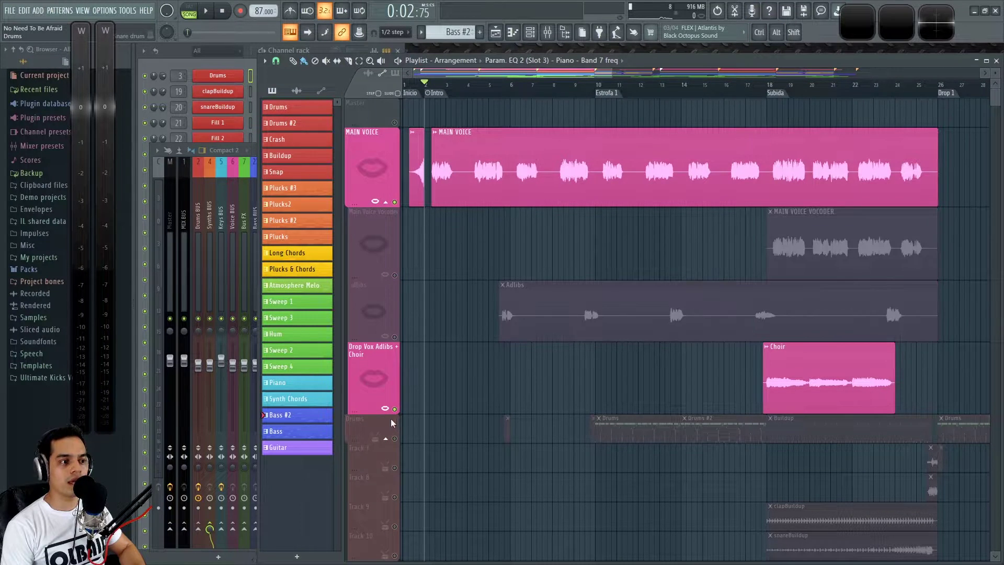
pyautogui.click(395, 409)
# Play the isolated MAIN VOICE clip from the middle of the Estrofa 1 section and stop playback.
pyautogui.press('space')
pyautogui.click(652, 94)
pyautogui.scroll(2, 708, 246)
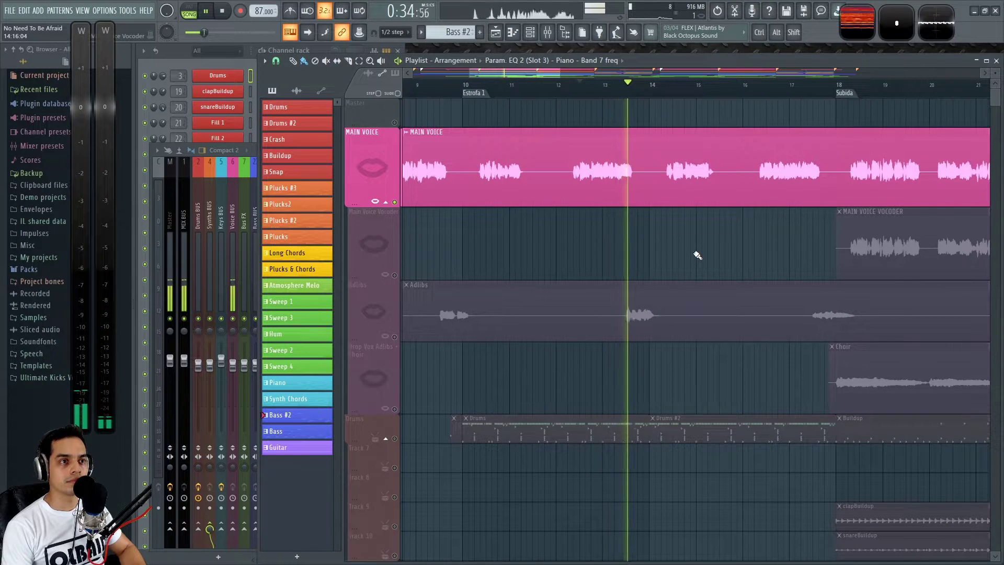
pyautogui.press('space')
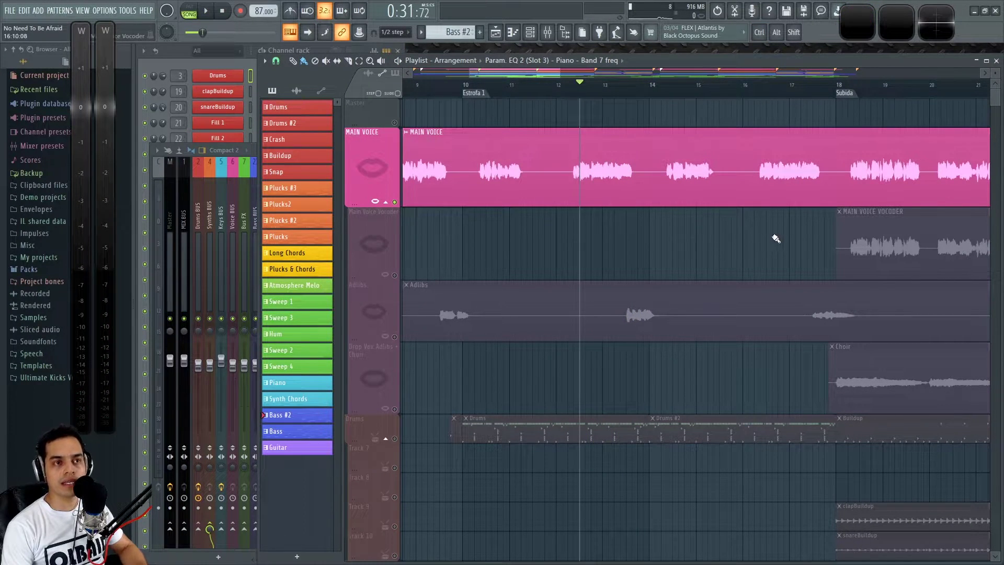
# Play the isolated MAIN VOICE clip from the Subida marker and stop playback.
pyautogui.hscroll(4, 746, 237)
pyautogui.click(706, 91)
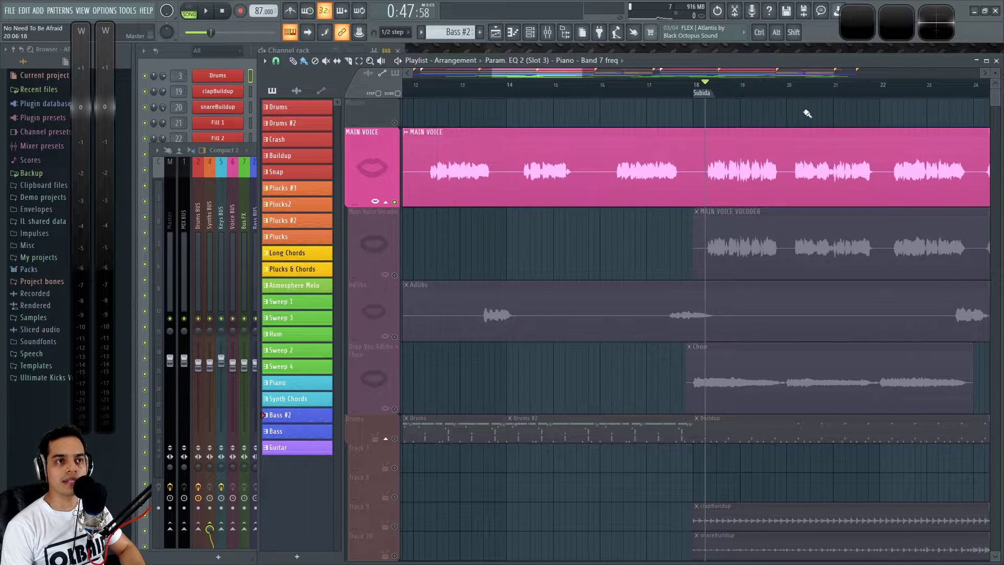
pyautogui.hscroll(3, 702, 145)
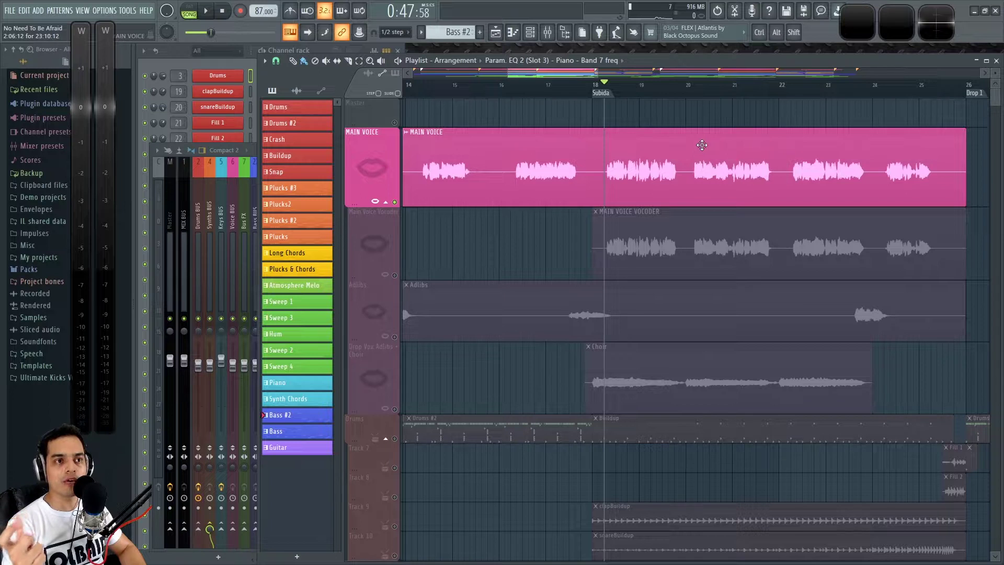
pyautogui.press('space')
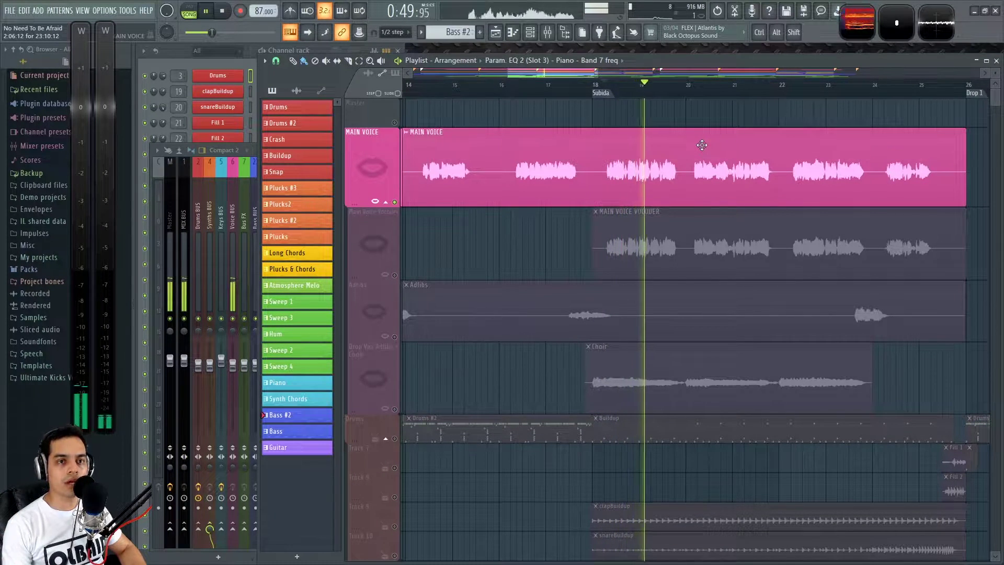
pyautogui.press('space')
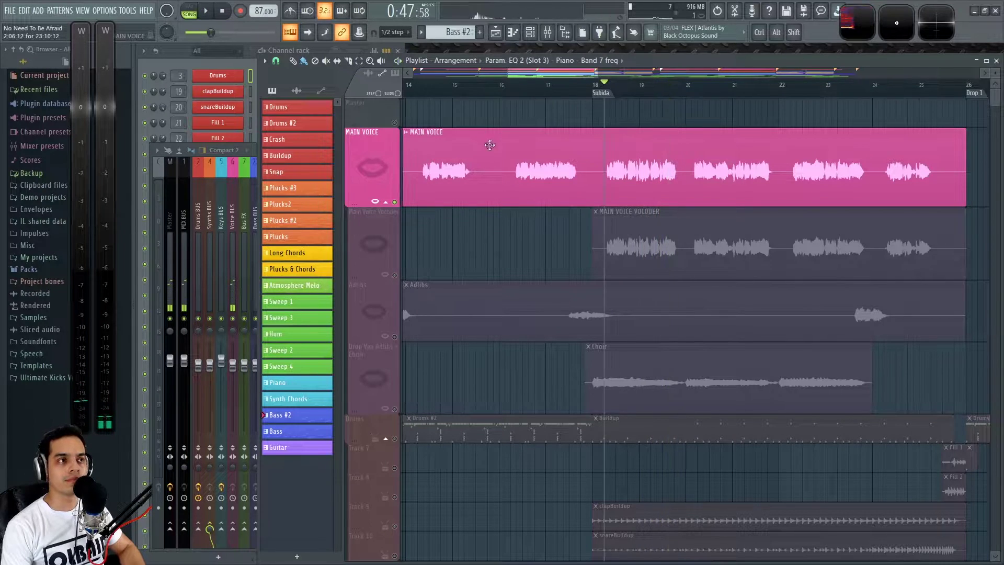
# Play the isolated MAIN VOICE clip from about bar 8, before Estrofa 1, and stop playback.
pyautogui.scroll(-4, 739, 143)
pyautogui.click(582, 91)
pyautogui.press('space')
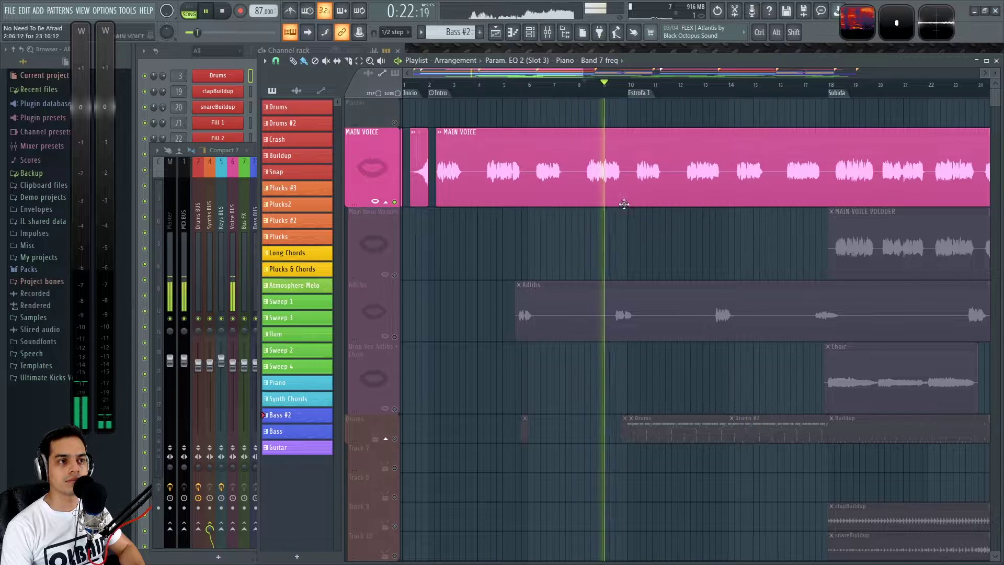
pyautogui.press('space')
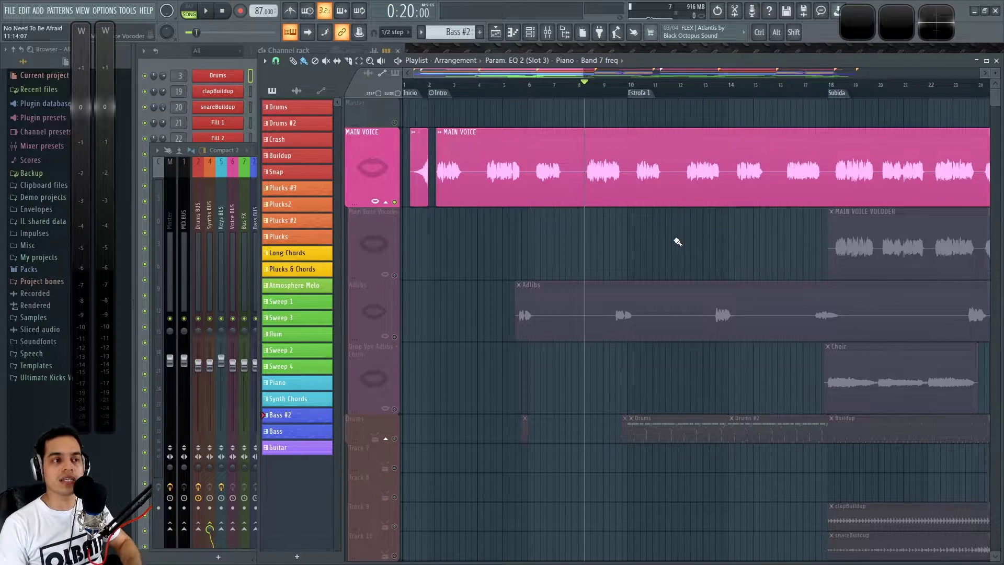
# Solo the Main Voice Vocoder track and play it from the Subida marker.
pyautogui.scroll(-1, 719, 240)
pyautogui.scroll(3, 748, 241)
pyautogui.moveTo(746, 241)
pyautogui.mouseDown()
pyautogui.moveTo(478, 299)
pyautogui.moveTo(393, 285)
pyautogui.mouseUp()
pyautogui.scroll(3, 433, 276)
pyautogui.rightClick(395, 275)
pyautogui.click(498, 86)
pyautogui.press('space')
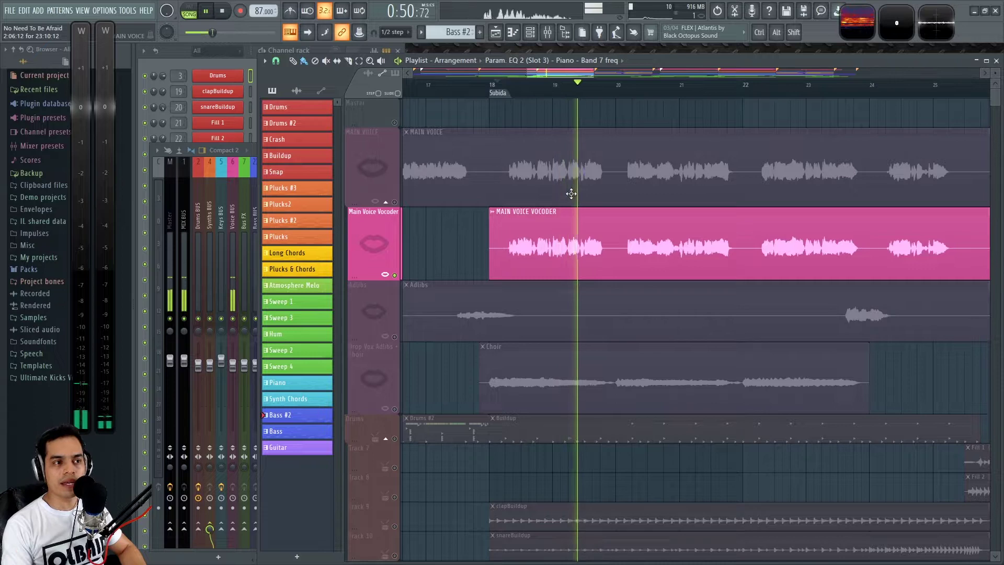
pyautogui.press('space')
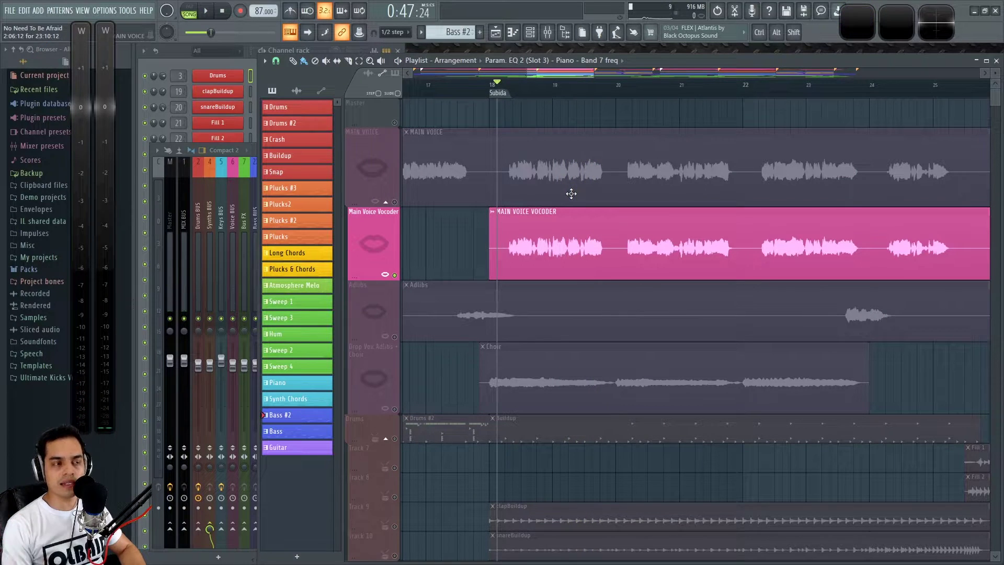
# Solo the Adlibs track and play its ad-lib just before the Subida marker.
pyautogui.scroll(-2, 463, 281)
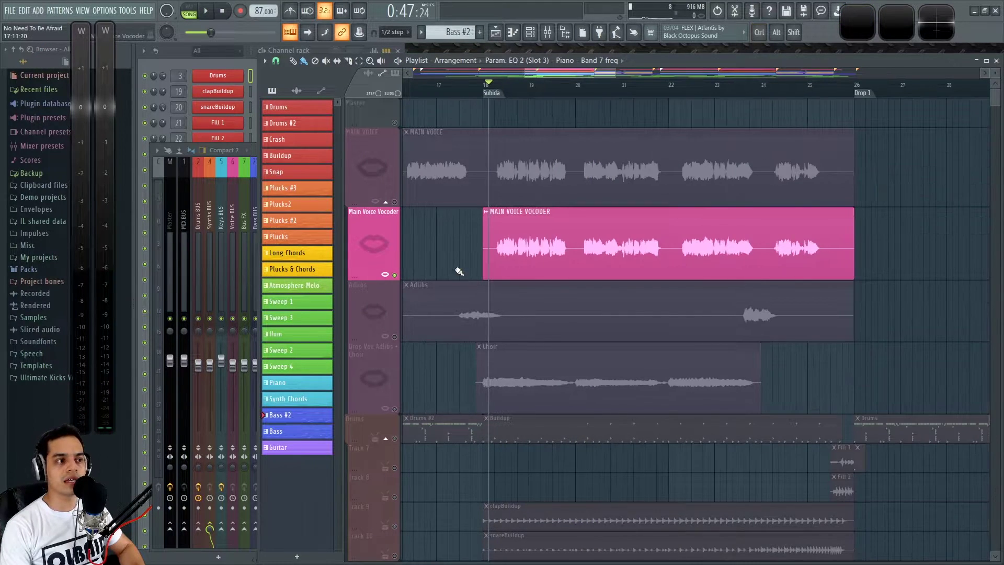
pyautogui.moveTo(464, 275); pyautogui.dragTo(522, 250)
pyautogui.scroll(2, 518, 251)
pyautogui.keyDown('ctrl'); pyautogui.click(396, 322); pyautogui.keyUp('ctrl')
pyautogui.click(506, 90)
pyautogui.press('space')
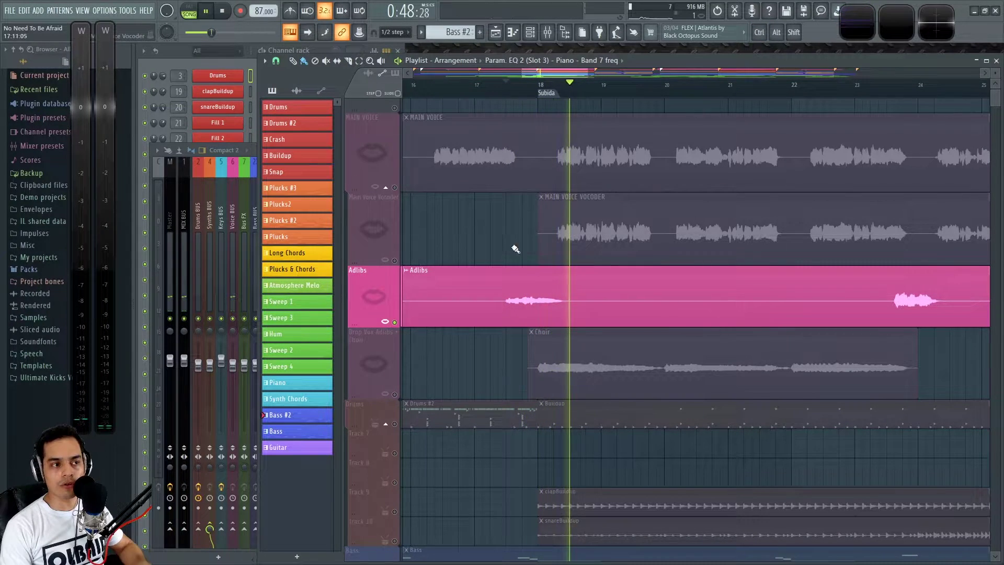
# Solo the Drop Vox Adlibs + Choir track and play its Choir clip from the start of Subida.
pyautogui.keyDown('ctrl'); pyautogui.click(395, 394); pyautogui.keyUp('ctrl')
pyautogui.press('space')
pyautogui.click(534, 91)
pyautogui.press('space')
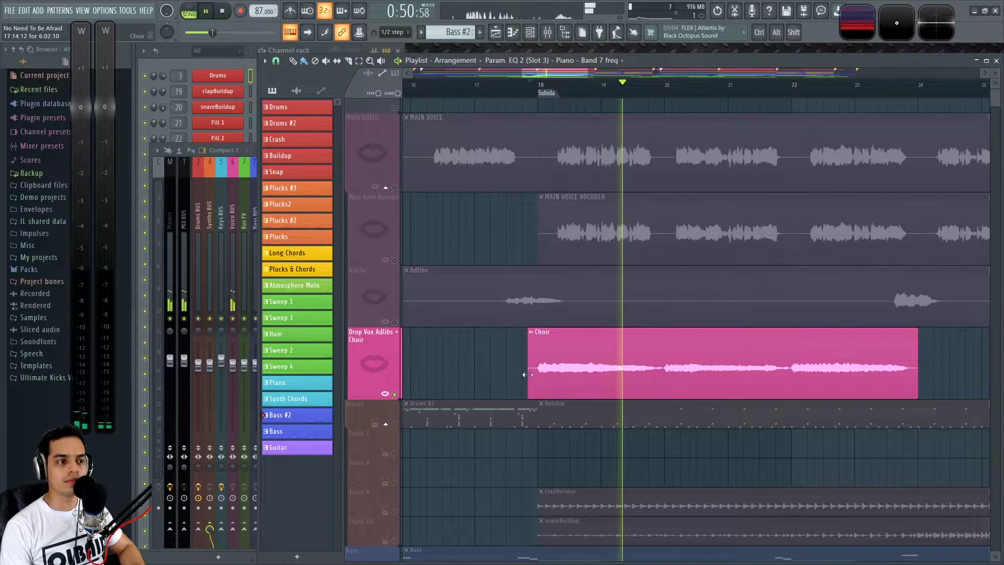
pyautogui.scroll(-2, 548, 355)
pyautogui.press('space')
# Unmute the Adlibs, Main Voice Vocoder and MAIN VOICE tracks so all four vocal tracks are active.
pyautogui.click(395, 322)
pyautogui.click(394, 261)
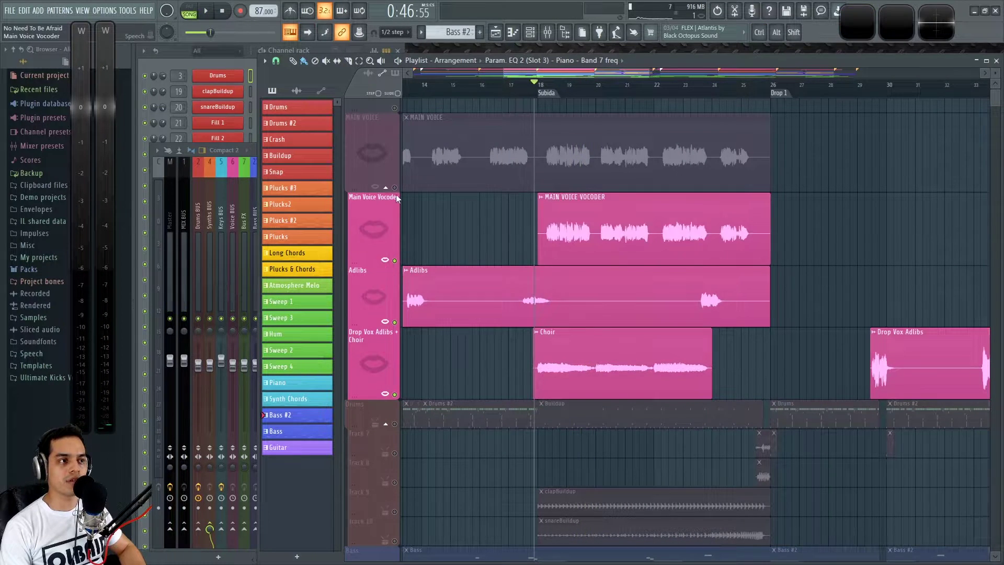
pyautogui.click(394, 187)
# Play all the vocal tracks together from the start of the Subida section and stop playback.
pyautogui.press('space')
pyautogui.scroll(2, 518, 275)
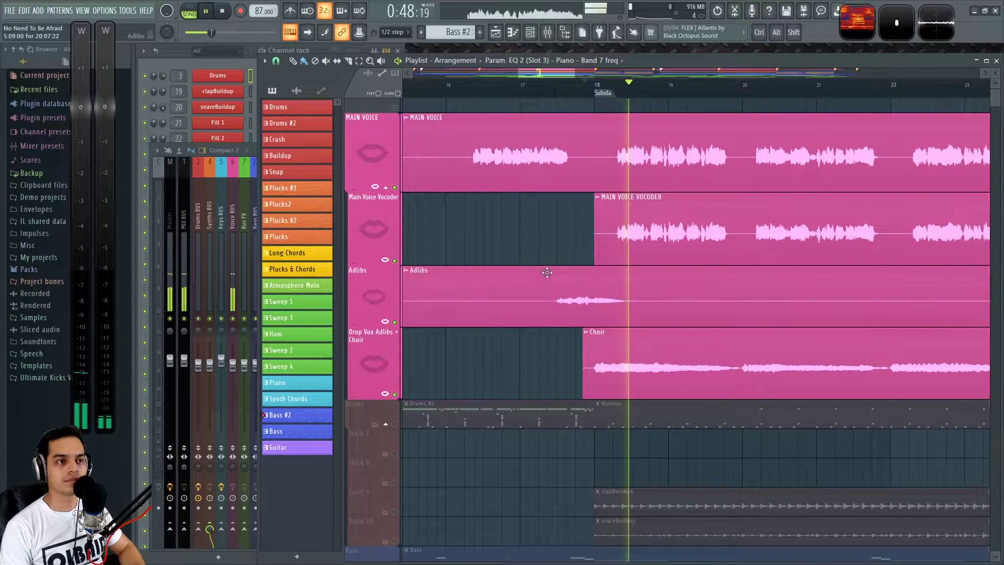
pyautogui.scroll(-4, 551, 252)
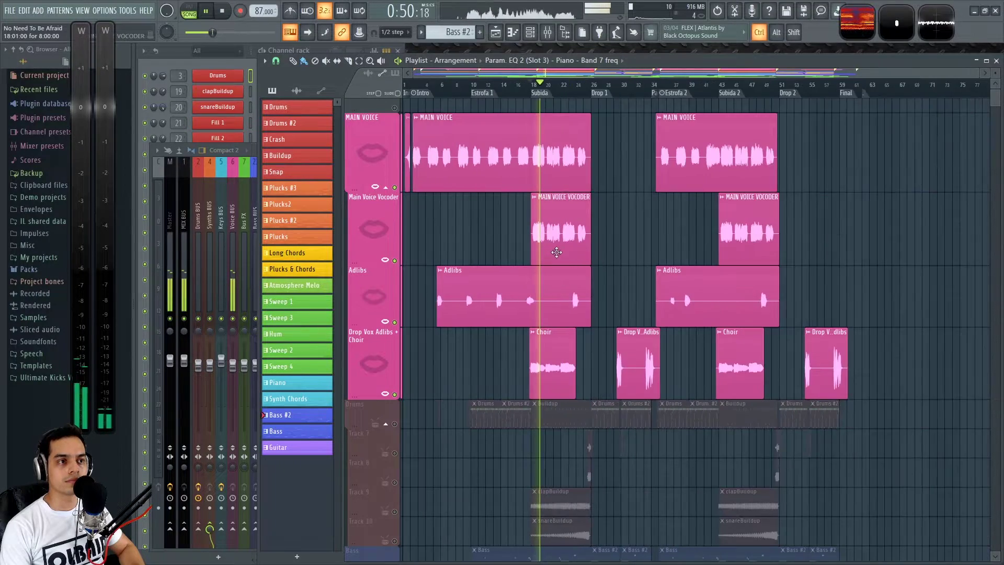
pyautogui.scroll(4, 488, 241)
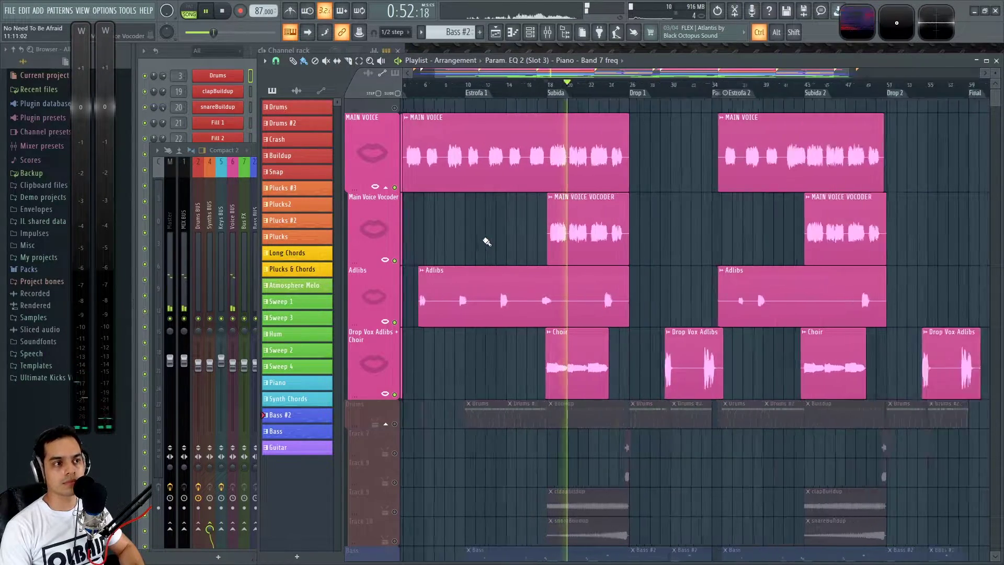
pyautogui.scroll(-3, 548, 287)
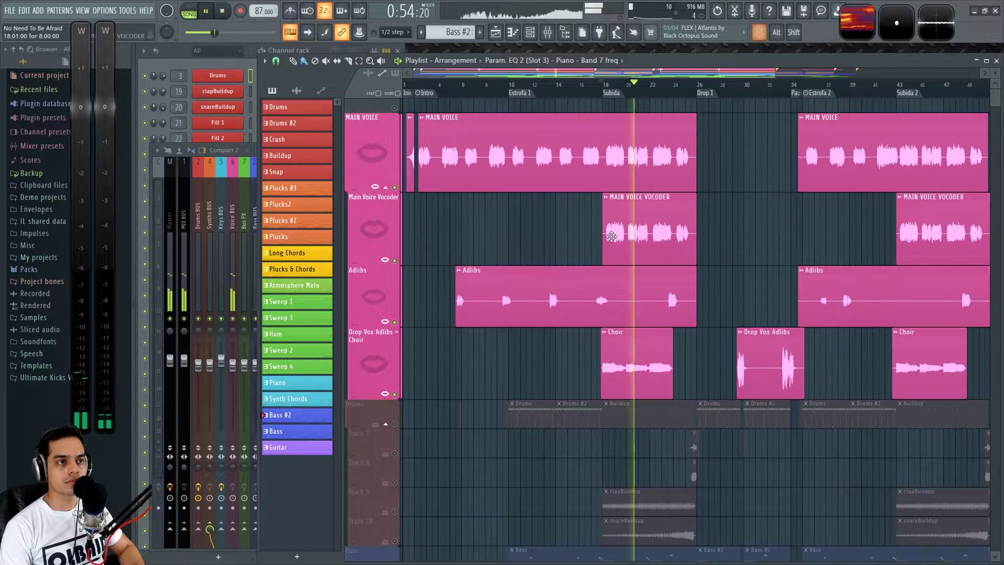
pyautogui.scroll(3, 450, 246)
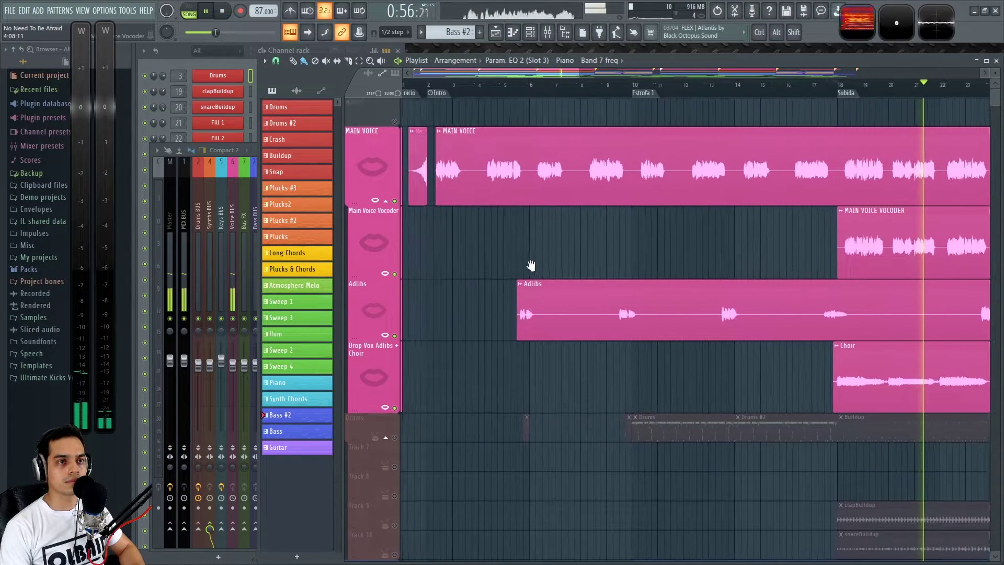
pyautogui.press('space')
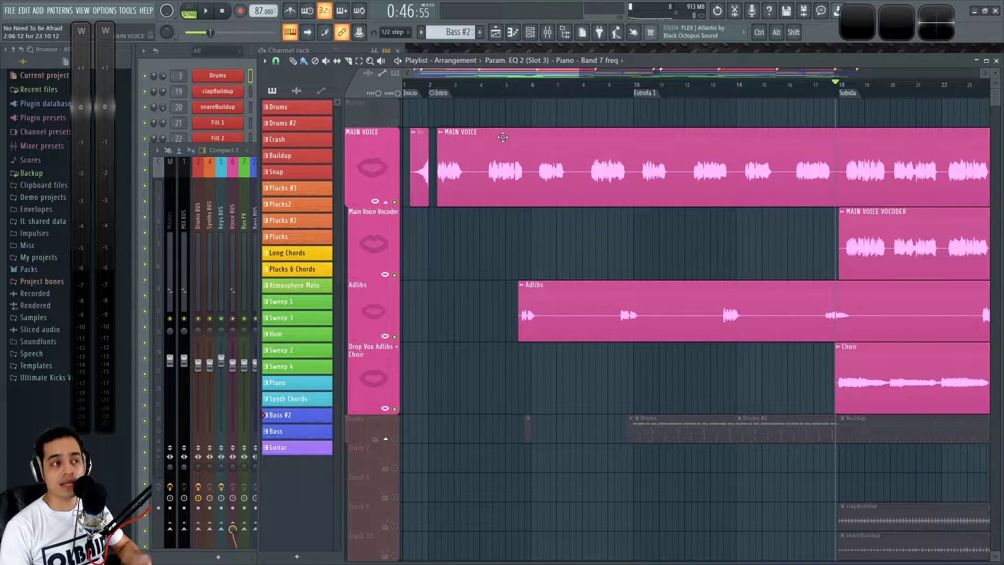
# Solo the MAIN VOICE track and play it from the Subida section while checking its level in the mixer.
pyautogui.rightClick(395, 203)
pyautogui.scroll(4, 648, 259)
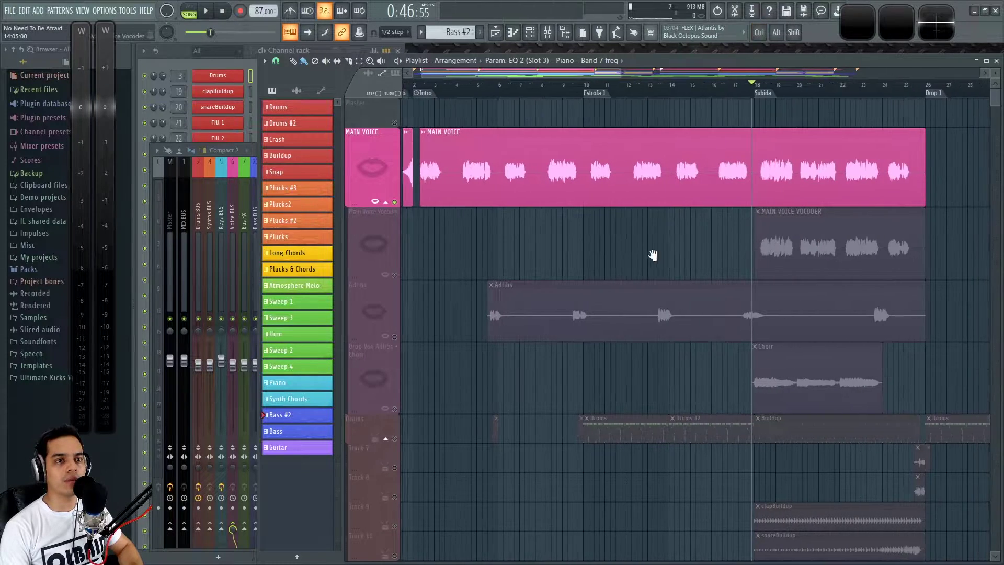
pyautogui.press('space')
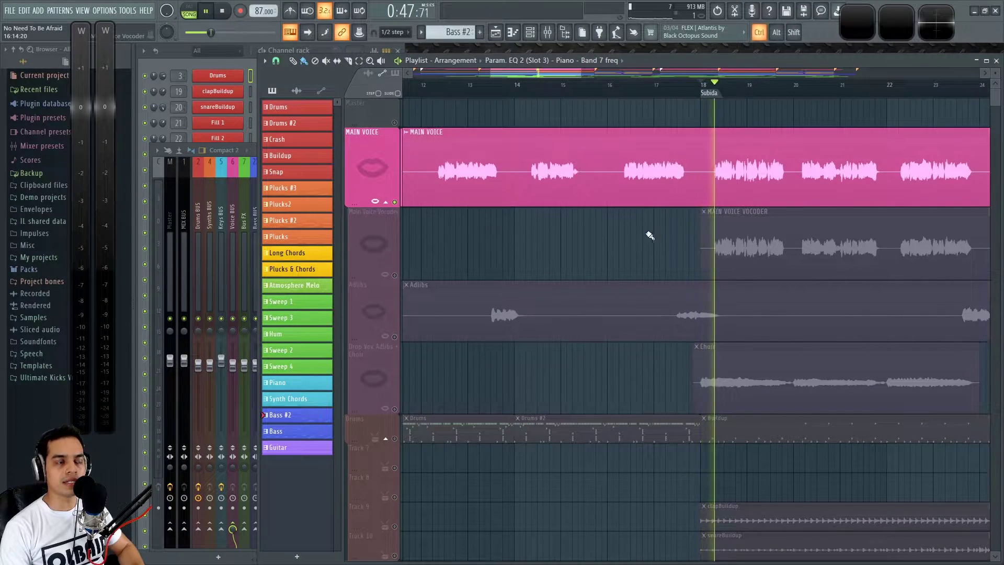
pyautogui.scroll(-5, 650, 235)
pyautogui.press('space')
pyautogui.scroll(2, 561, 302)
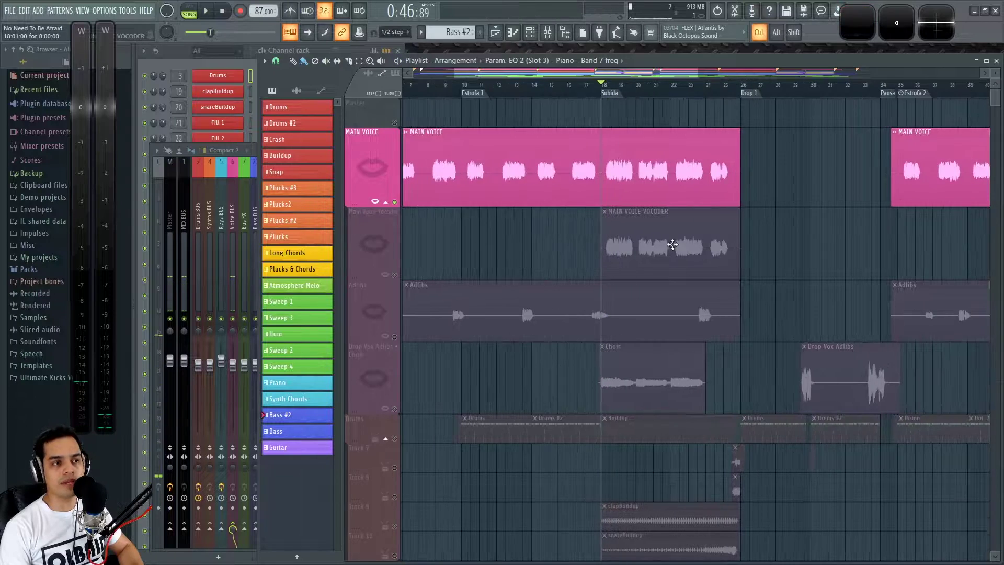
pyautogui.press('F9')
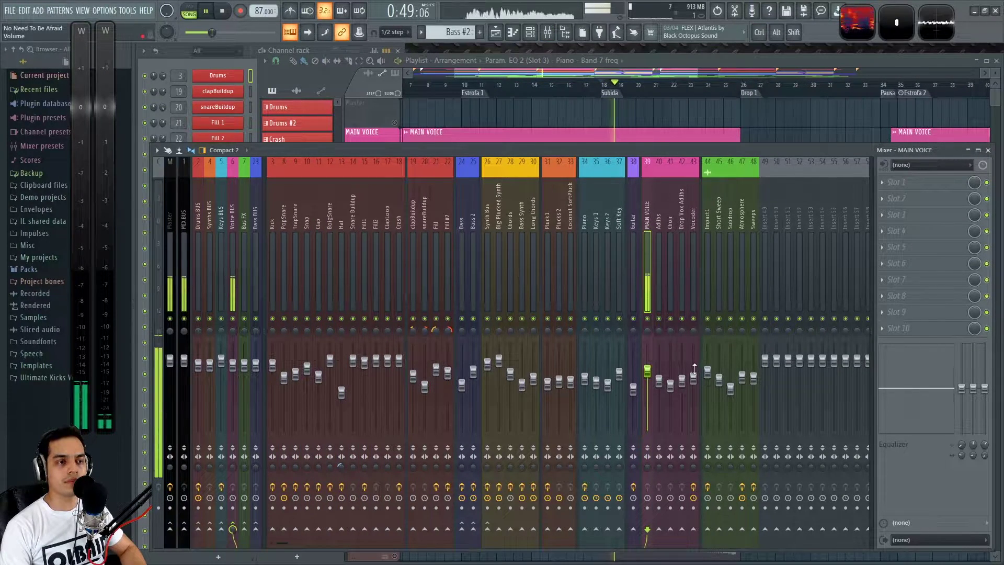
pyautogui.press('F9')
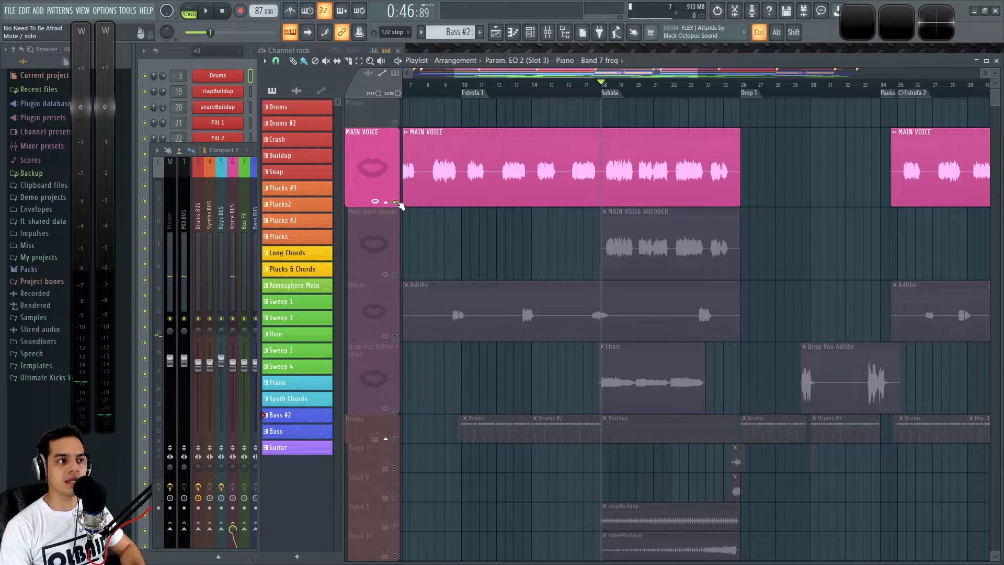
# Play the instrumental from Subida with only MAIN VOICE active, muting the Vocoder, Adlibs and Drop Vox Adlibs + Choir tracks.
pyautogui.click(395, 275)
pyautogui.click(394, 337)
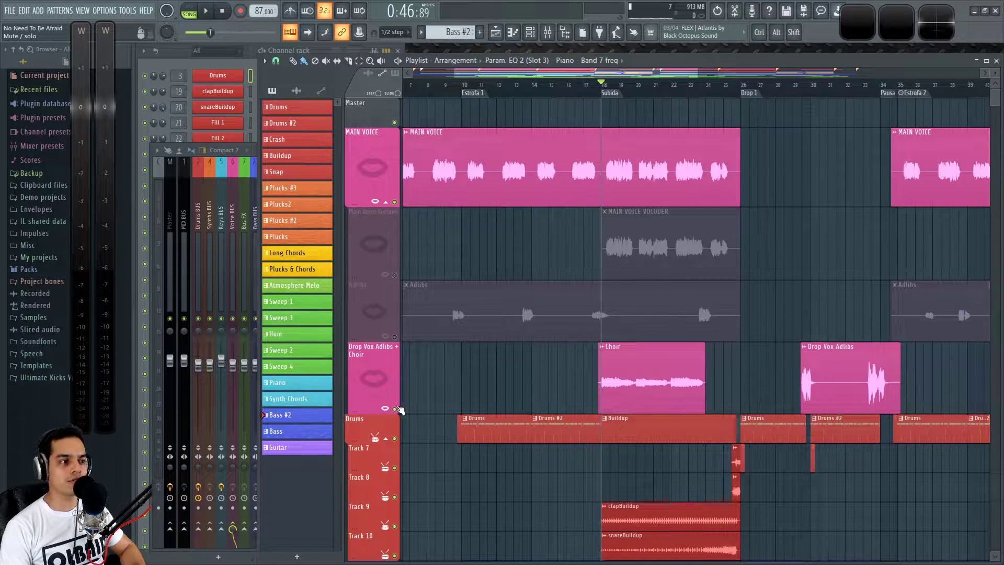
pyautogui.click(394, 409)
pyautogui.press('space')
pyautogui.scroll(-5, 565, 363)
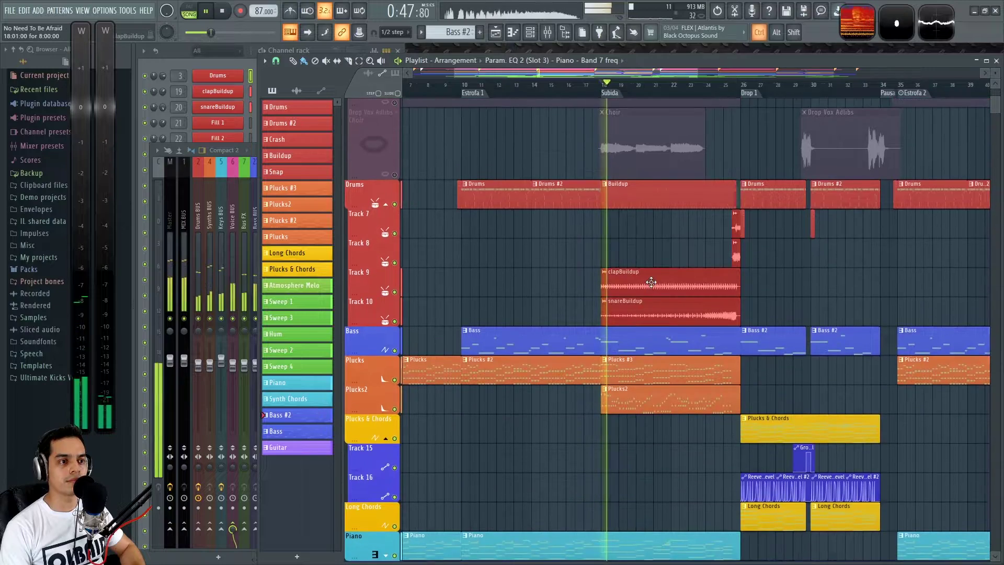
pyautogui.keyDown('ctrl'); pyautogui.scroll(2, 603, 386); pyautogui.keyUp('ctrl')
pyautogui.scroll(5, 603, 385)
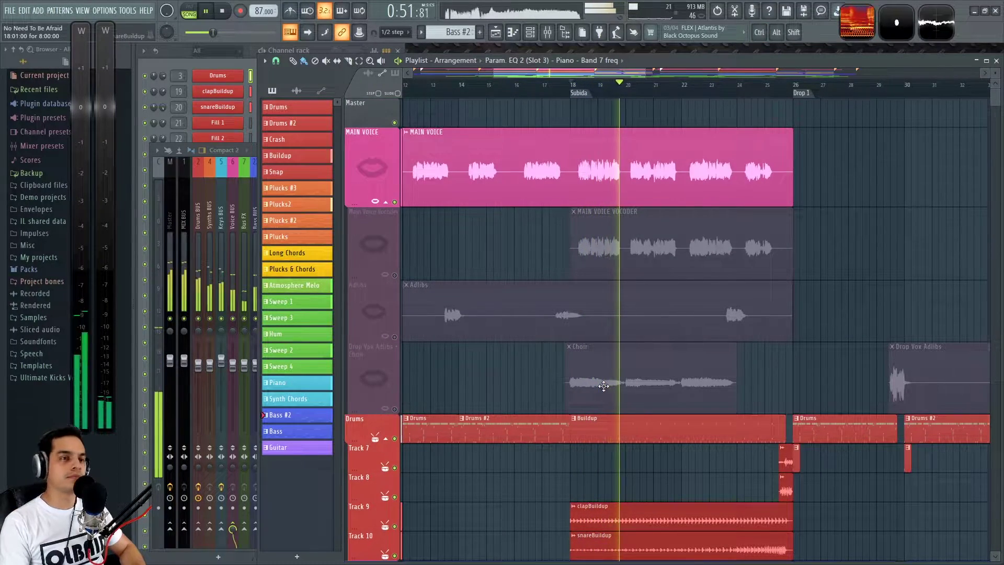
pyautogui.keyDown('ctrl'); pyautogui.scroll(-3, 563, 247); pyautogui.keyUp('ctrl')
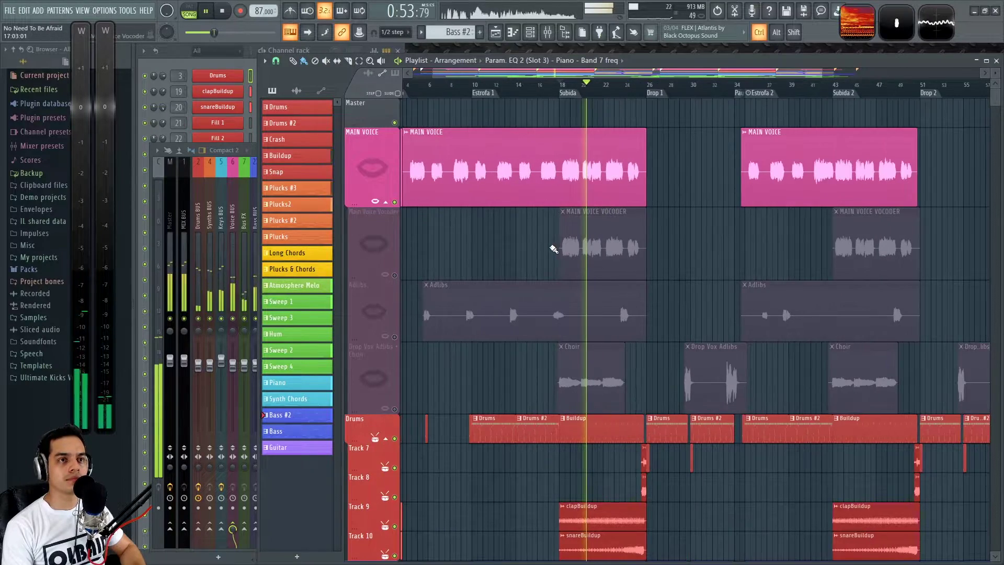
pyautogui.keyDown('ctrl'); pyautogui.scroll(3, 562, 247); pyautogui.keyUp('ctrl')
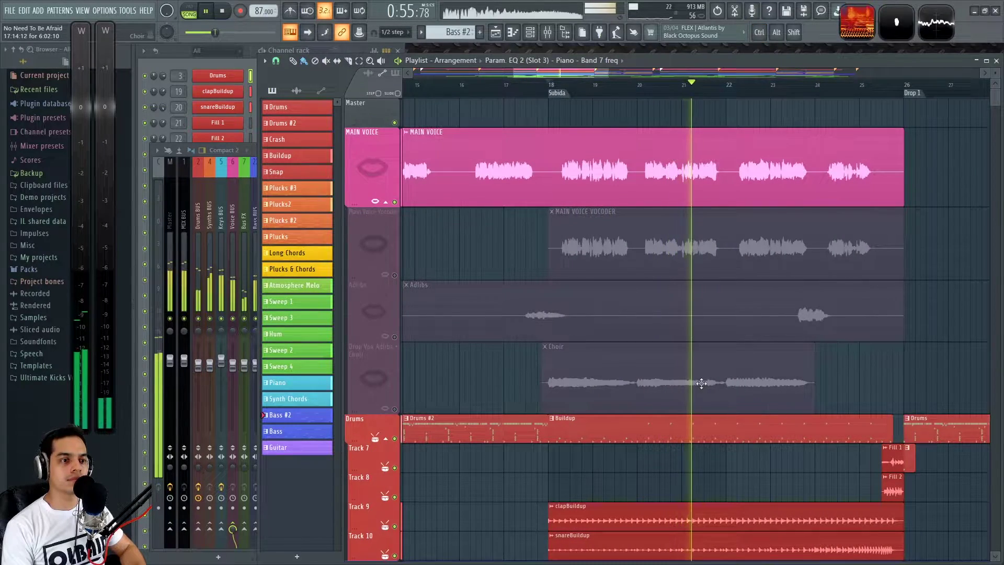
pyautogui.press('space')
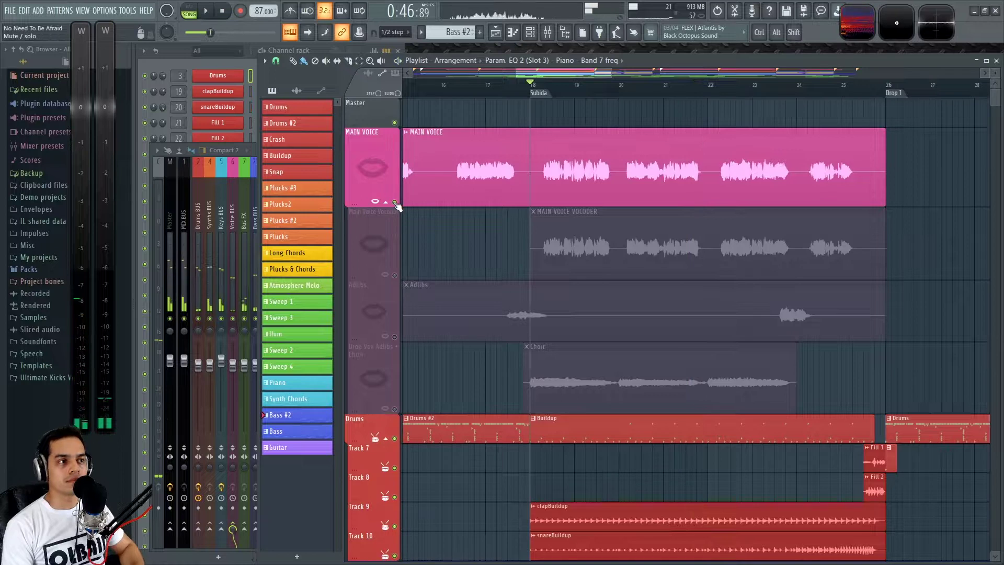
# Solo the MAIN VOICE track again, play it from Subida and set the playback start just after the marker.
pyautogui.rightClick(395, 202)
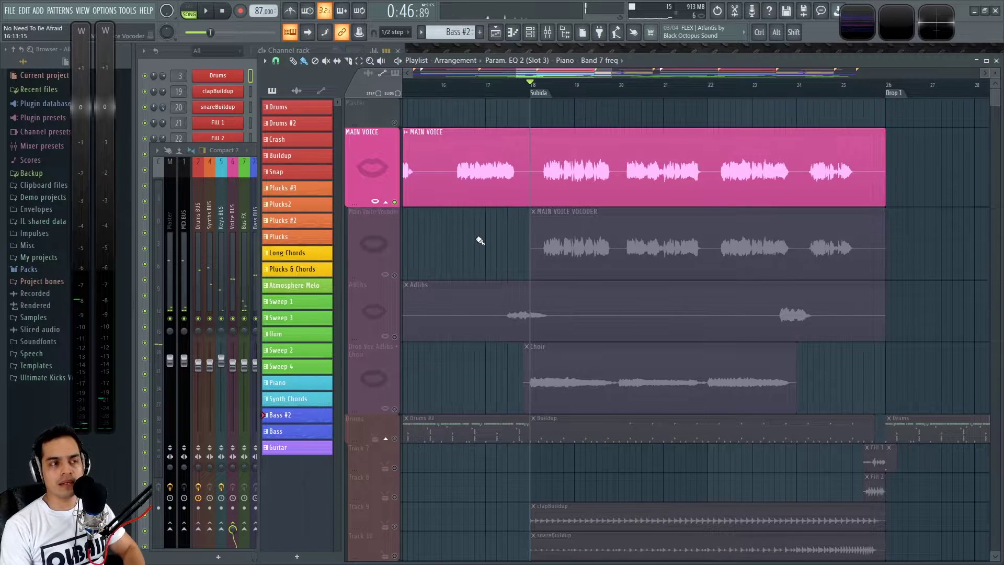
pyautogui.keyDown('ctrl'); pyautogui.scroll(2, 561, 243); pyautogui.keyUp('ctrl')
pyautogui.keyDown('ctrl'); pyautogui.scroll(-1, 555, 246); pyautogui.keyUp('ctrl')
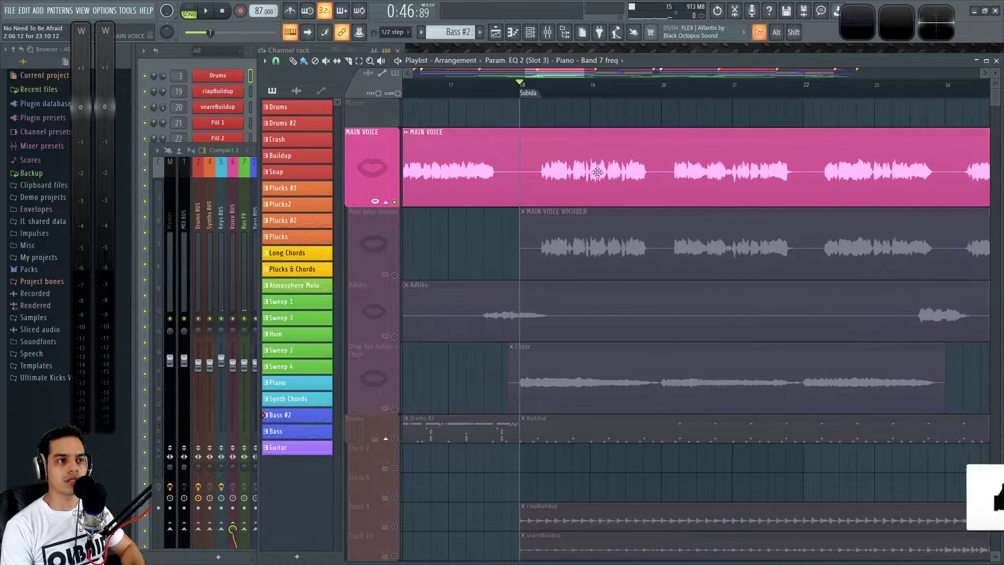
pyautogui.press('space')
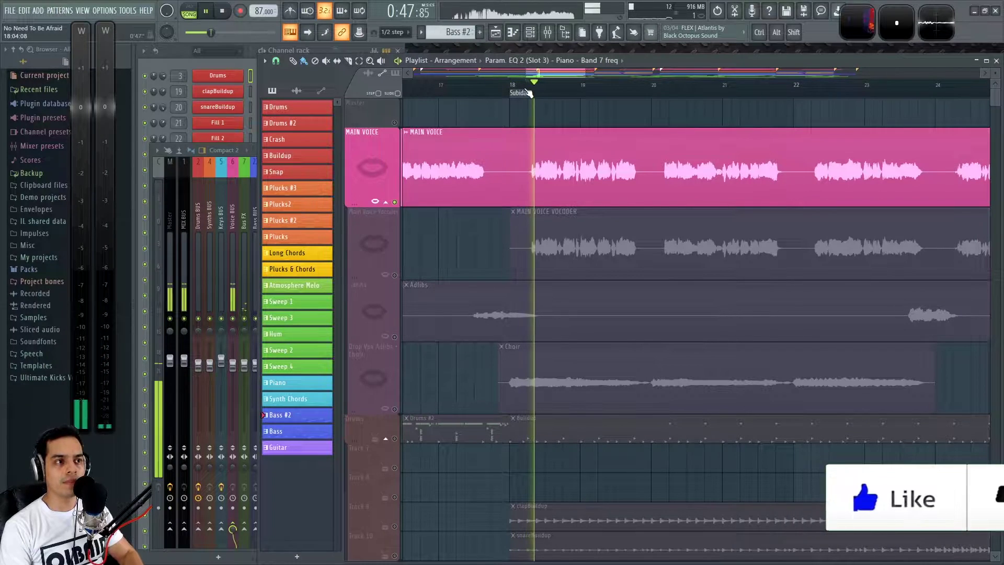
pyautogui.press('space')
# Examine the MAIN VOICE mixer channel and its empty effect slots, and play the soloed voice from the playlist.
pyautogui.press('F9')
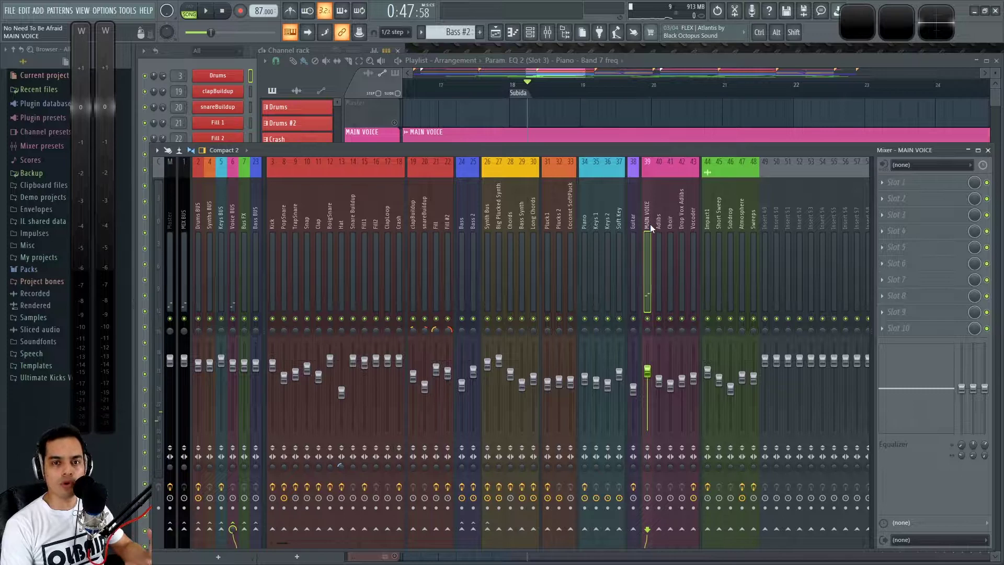
pyautogui.press('F5')
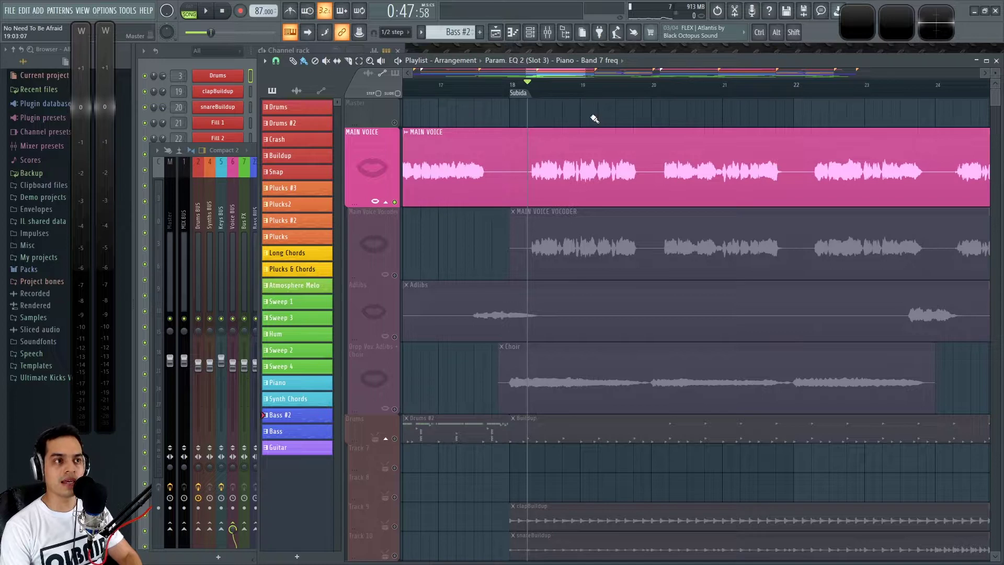
pyautogui.hscroll(-1, 577, 145)
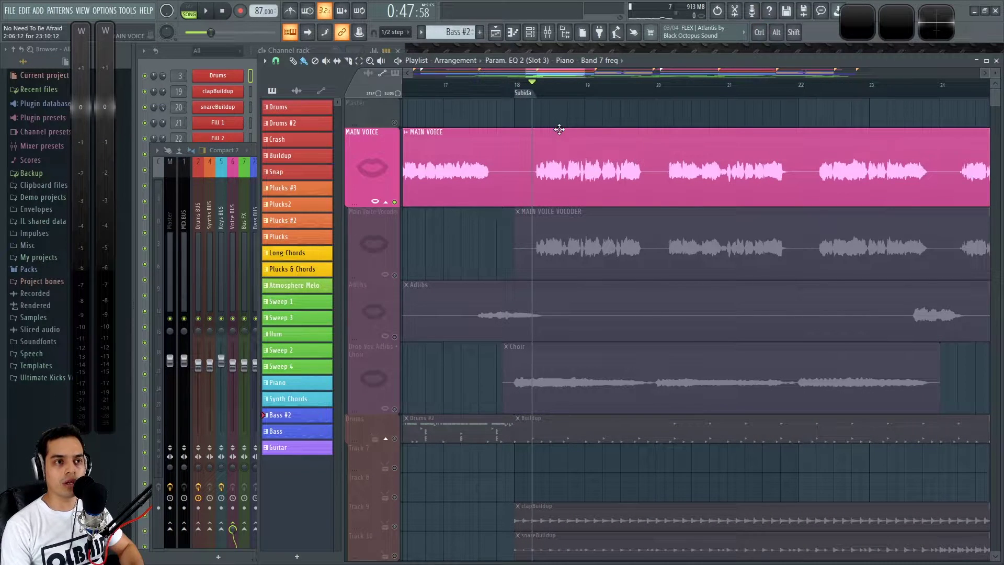
pyautogui.press('space')
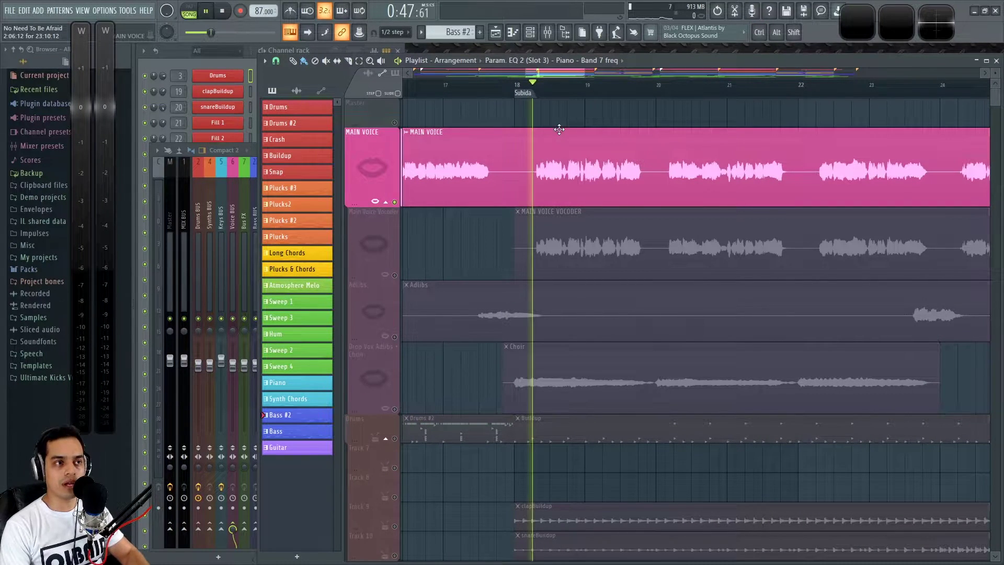
# Load Fruity parametric EQ 2 into Slot 1 of the MAIN VOICE mixer channel and enlarge its window during playback.
pyautogui.press('F9')
pyautogui.press('space')
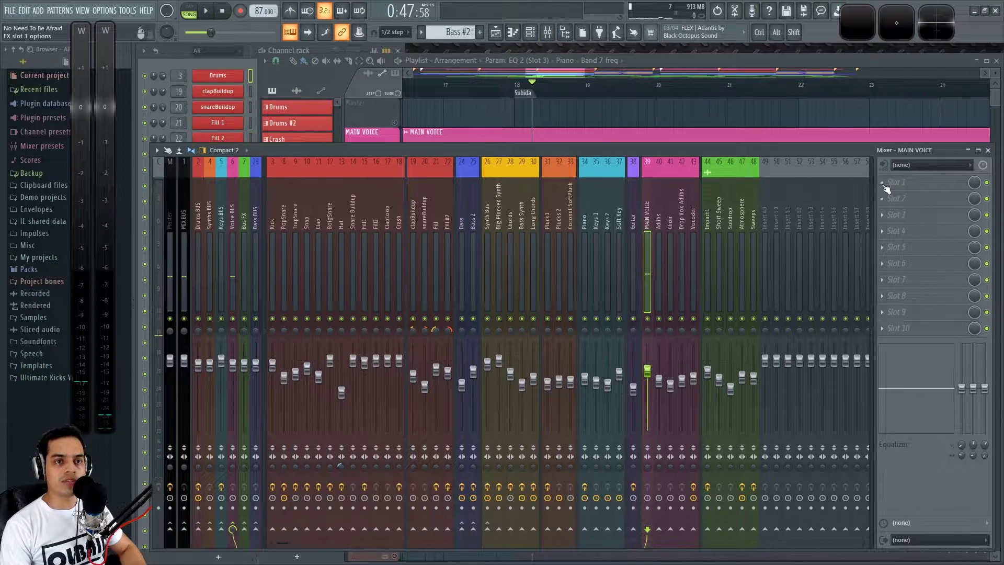
pyautogui.click(886, 187)
pyautogui.click(727, 372)
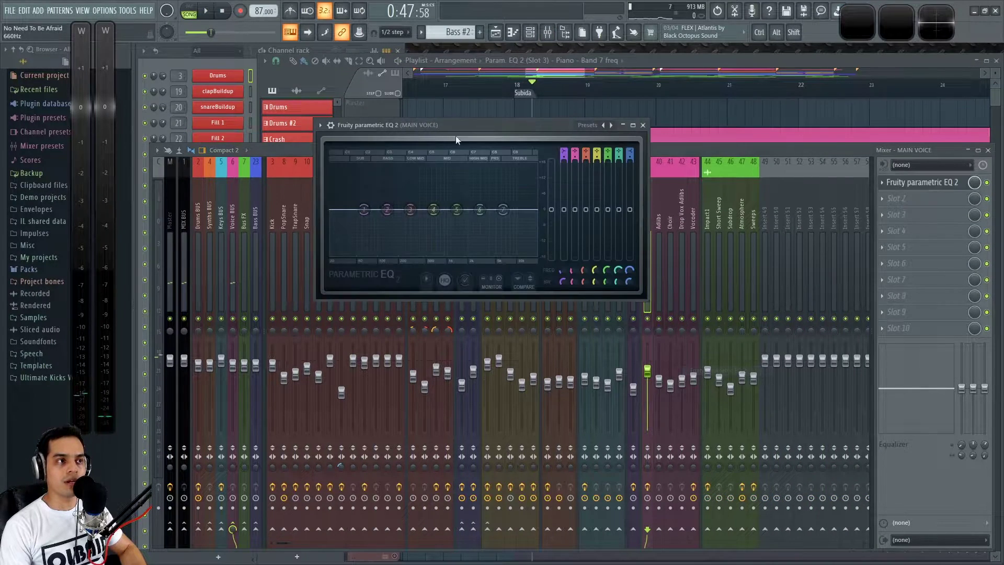
pyautogui.press('space')
pyautogui.moveTo(644, 299); pyautogui.dragTo(835, 446)
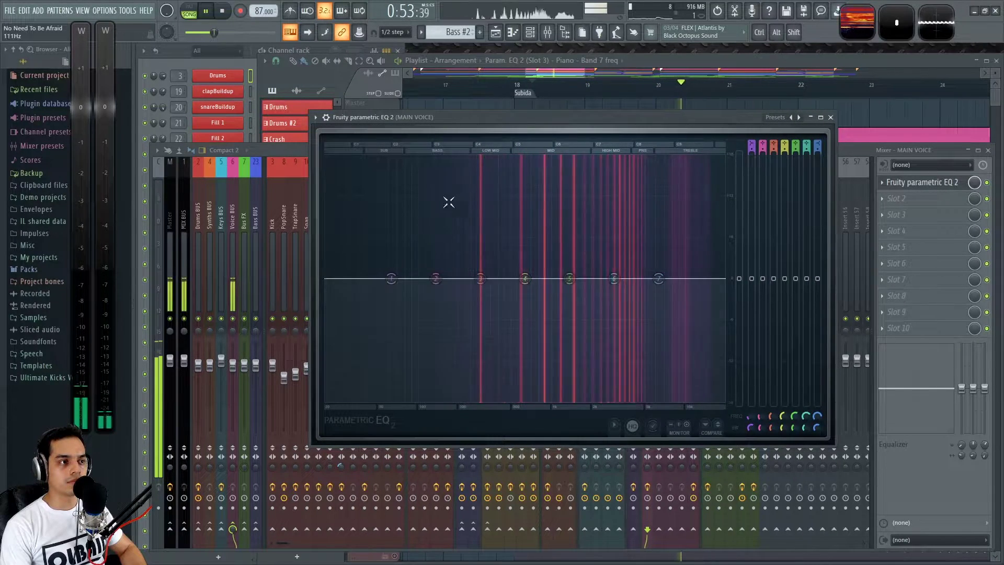
# Make EQ band 1 a high-pass filter and raise its cutoff to 180 Hz while listening to the main voice.
pyautogui.press('space')
pyautogui.moveTo(751, 143)
pyautogui.mouseDown()
pyautogui.moveTo(751, 154)
pyautogui.moveTo(752, 131)
pyautogui.mouseUp()
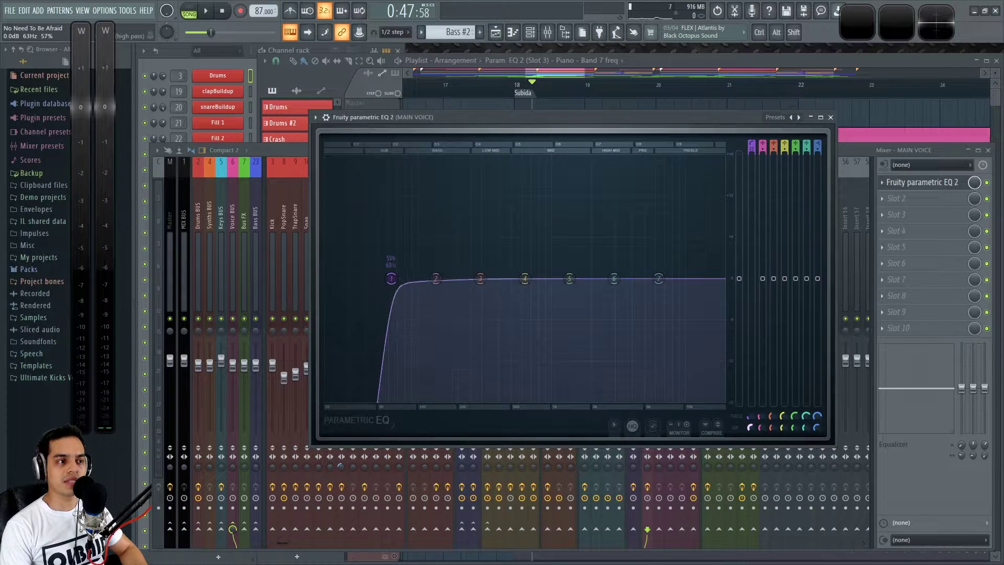
pyautogui.press('space')
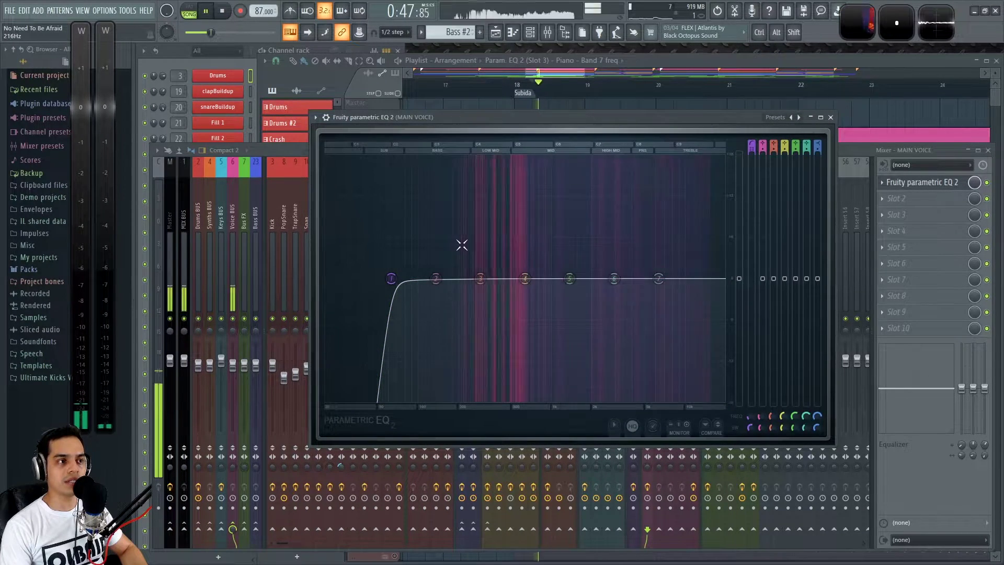
pyautogui.press('space')
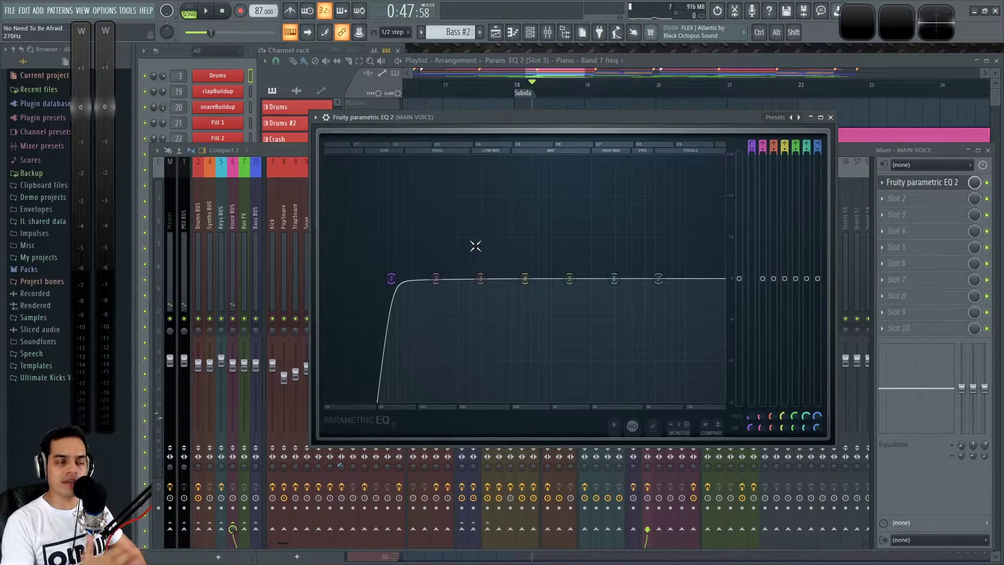
pyautogui.press('space')
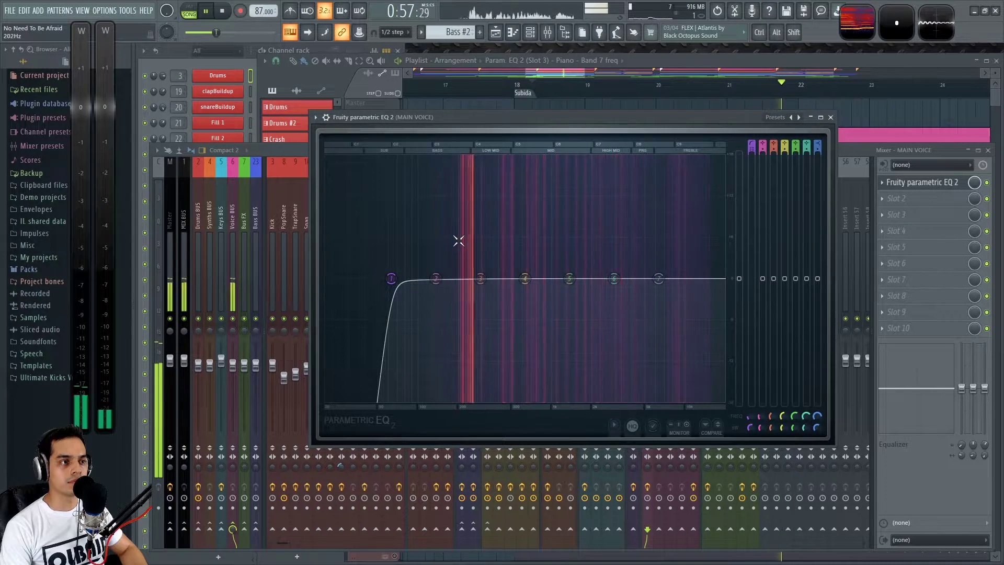
pyautogui.moveTo(751, 417); pyautogui.dragTo(751, 396)
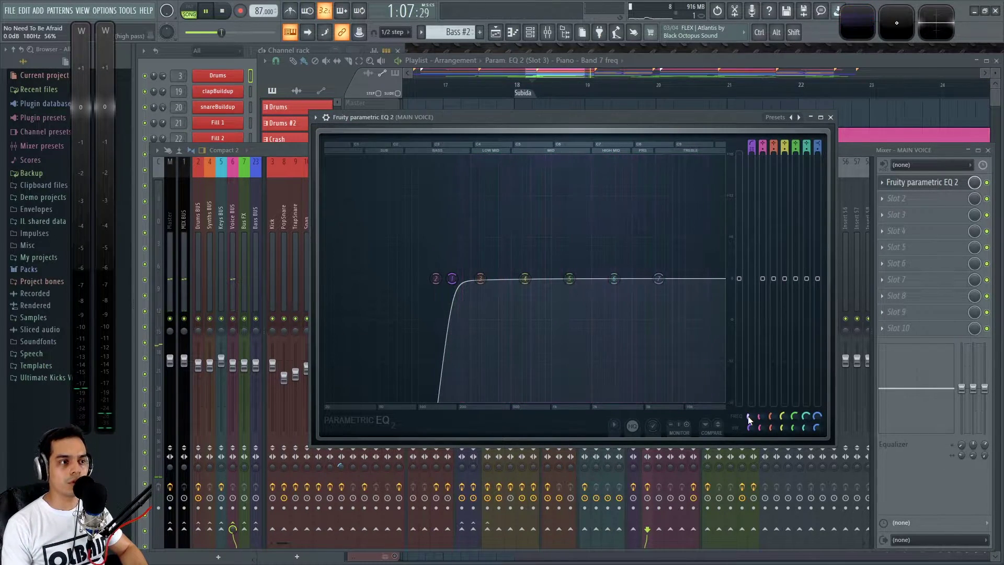
pyautogui.press('space')
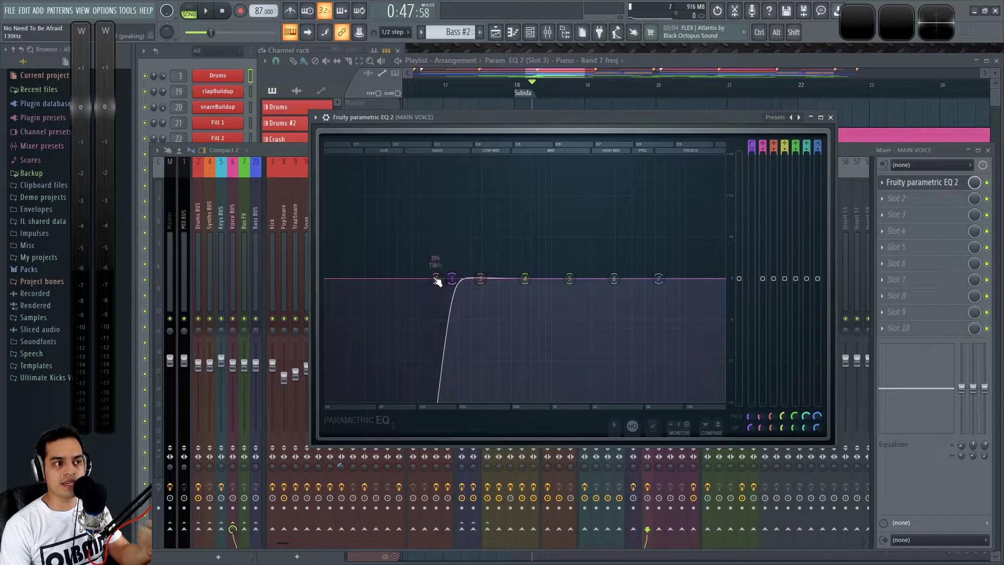
# Move EQ band 3 beside band 4, cut band 2 slightly just above the high-pass cutoff, and listen to the voice.
pyautogui.moveTo(480, 278); pyautogui.dragTo(516, 278)
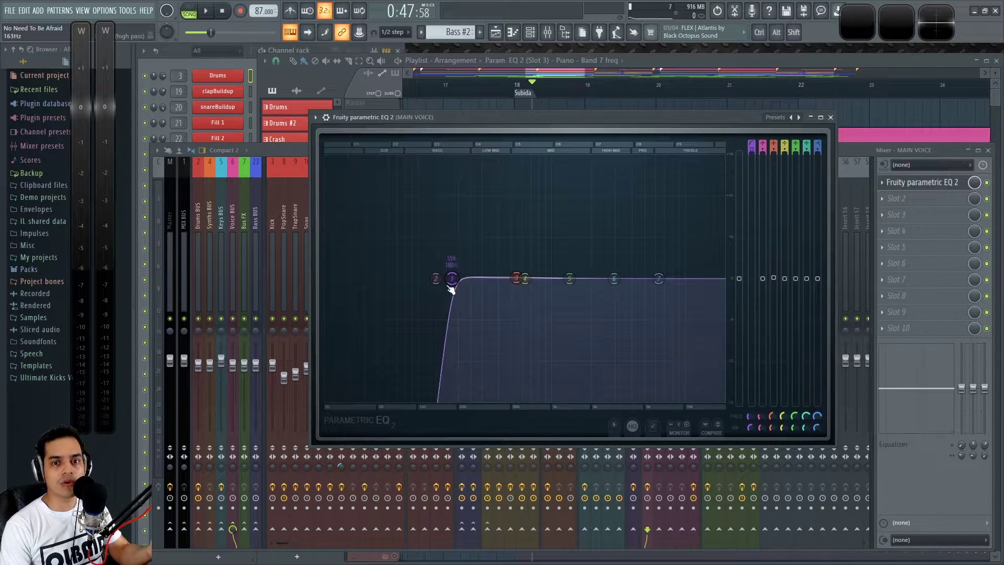
pyautogui.moveTo(436, 277); pyautogui.dragTo(474, 294)
pyautogui.press('space')
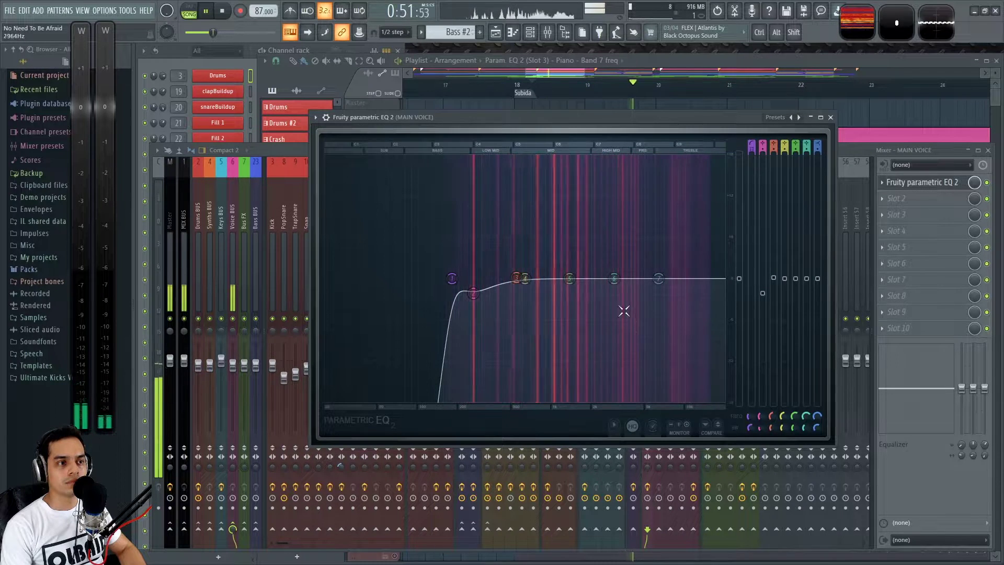
pyautogui.press('space')
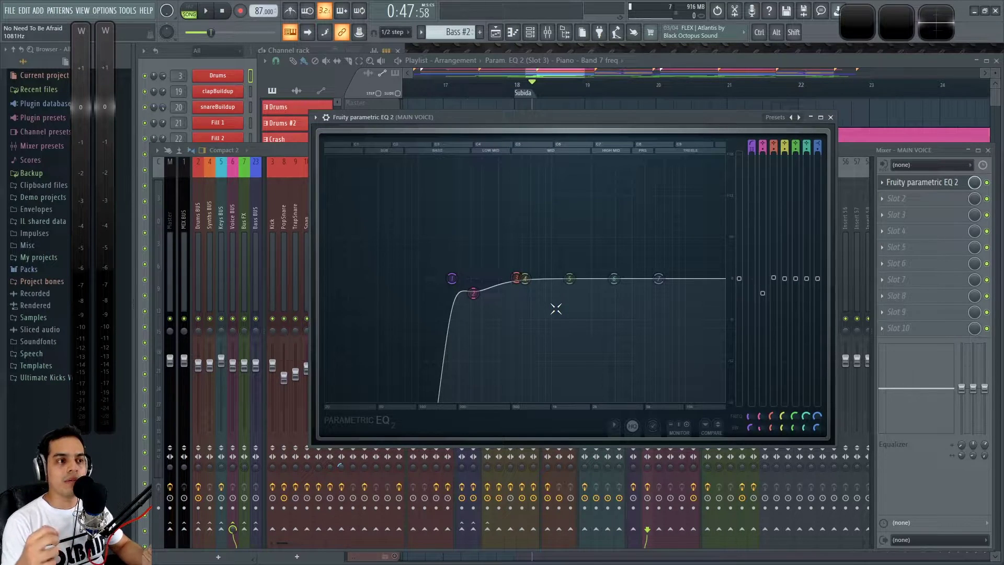
# Move EQ band 7 higher into the treble, band 6 to about 4300 Hz and band 5 up into the high mids.
pyautogui.moveTo(659, 279); pyautogui.dragTo(707, 278)
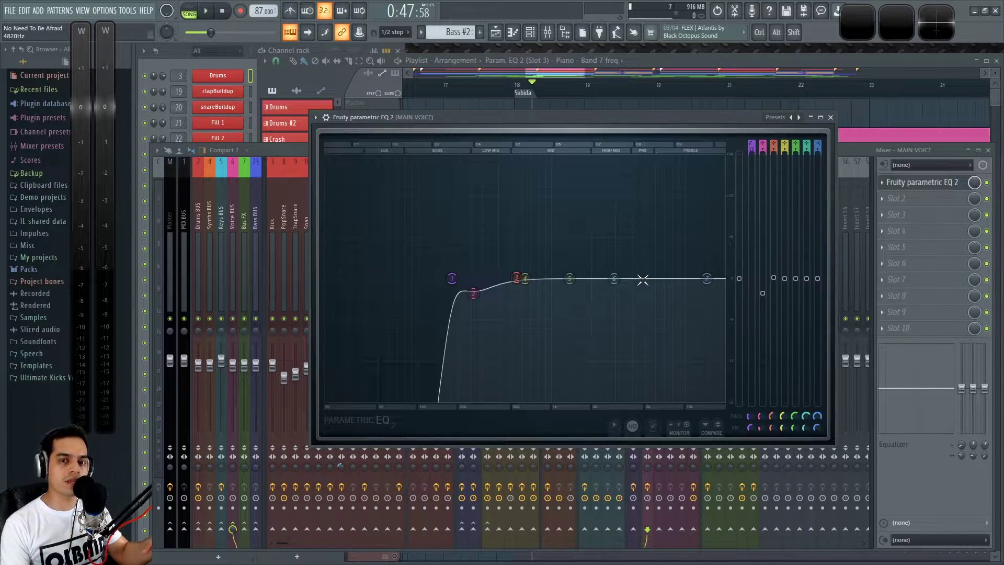
pyautogui.moveTo(614, 279); pyautogui.dragTo(637, 279)
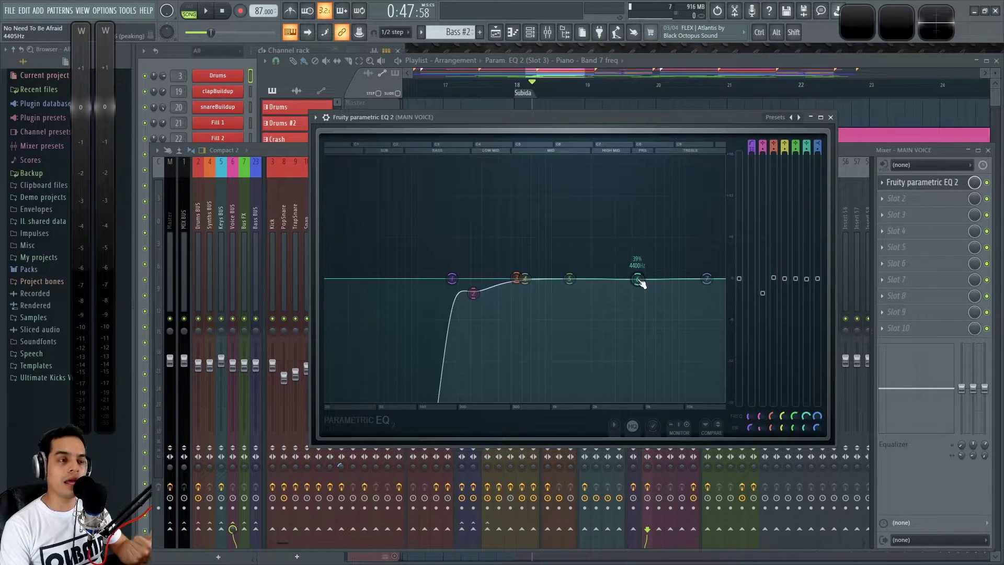
pyautogui.moveTo(570, 279); pyautogui.dragTo(642, 284)
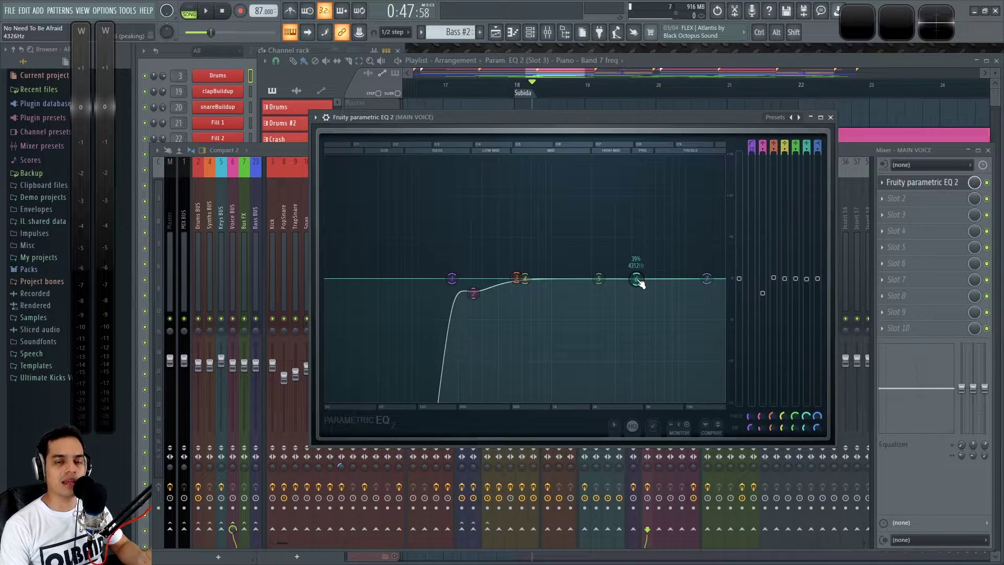
# Boost EQ band 5 around 2.7 kHz and band 6 around 5 kHz by similar small amounts while playing the voice.
pyautogui.moveTo(601, 280)
pyautogui.mouseDown()
pyautogui.moveTo(615, 277)
pyautogui.moveTo(589, 254)
pyautogui.moveTo(623, 246)
pyautogui.moveTo(652, 254)
pyautogui.moveTo(594, 251)
pyautogui.moveTo(598, 226)
pyautogui.moveTo(639, 221)
pyautogui.moveTo(646, 235)
pyautogui.moveTo(606, 262)
pyautogui.moveTo(647, 271)
pyautogui.moveTo(642, 260)
pyautogui.moveTo(609, 259)
pyautogui.moveTo(645, 260)
pyautogui.mouseUp()
pyautogui.press('space')
pyautogui.press('space')
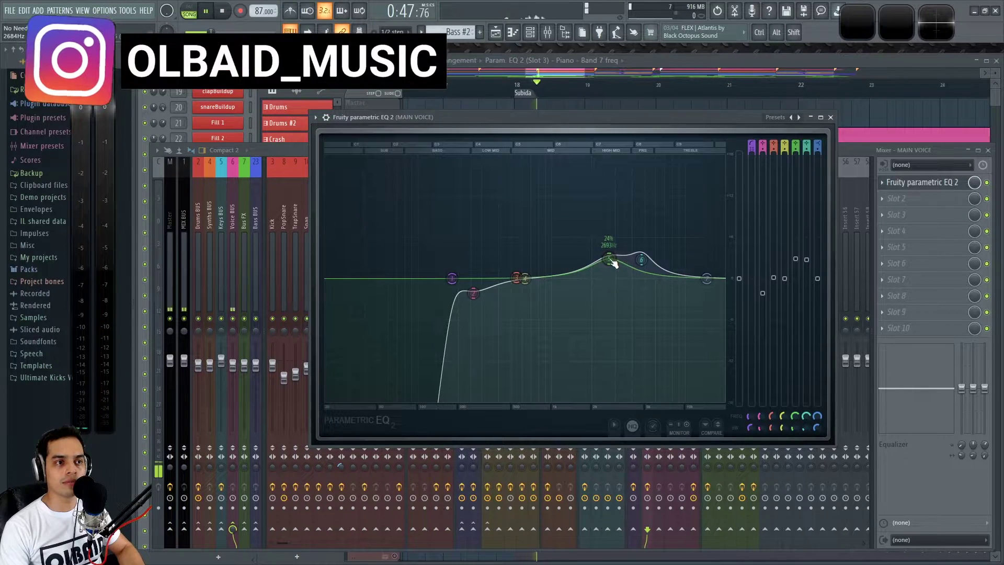
pyautogui.press('space')
pyautogui.scroll(-2, 610, 259)
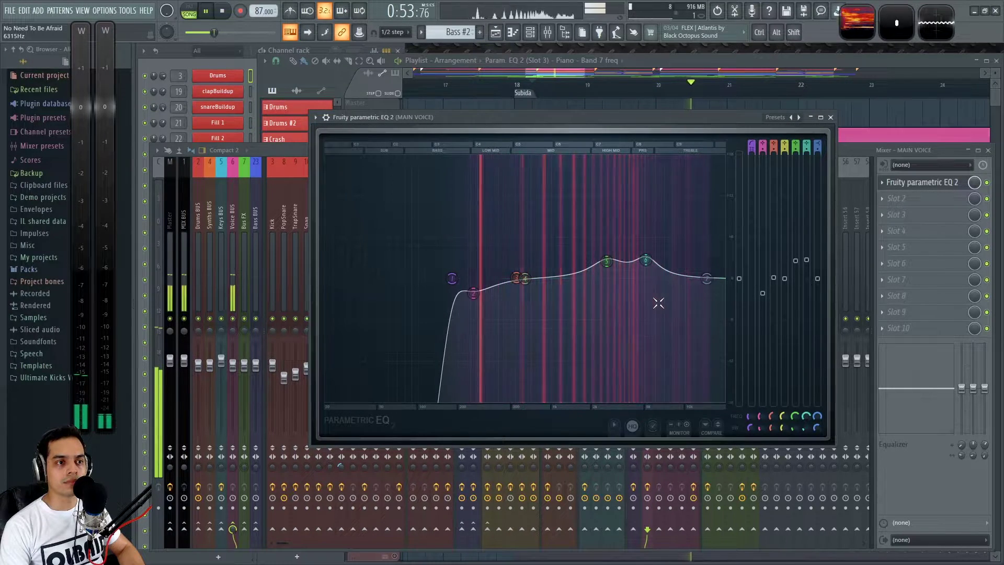
# Lower EQ band 6's frequency slightly while playing the voice, and give band 3 a small boost in the low mids.
pyautogui.moveTo(646, 261); pyautogui.dragTo(642, 262)
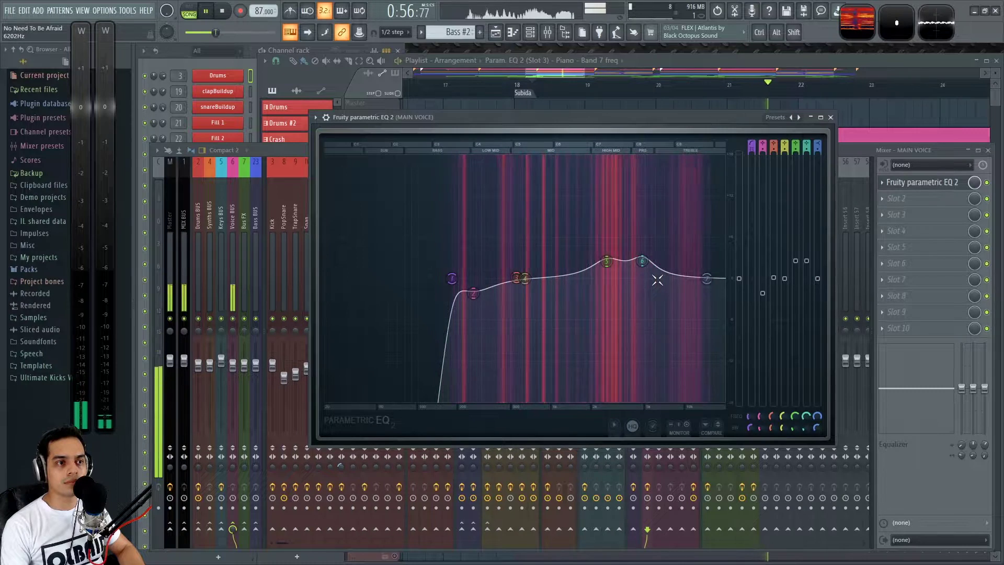
pyautogui.press('space')
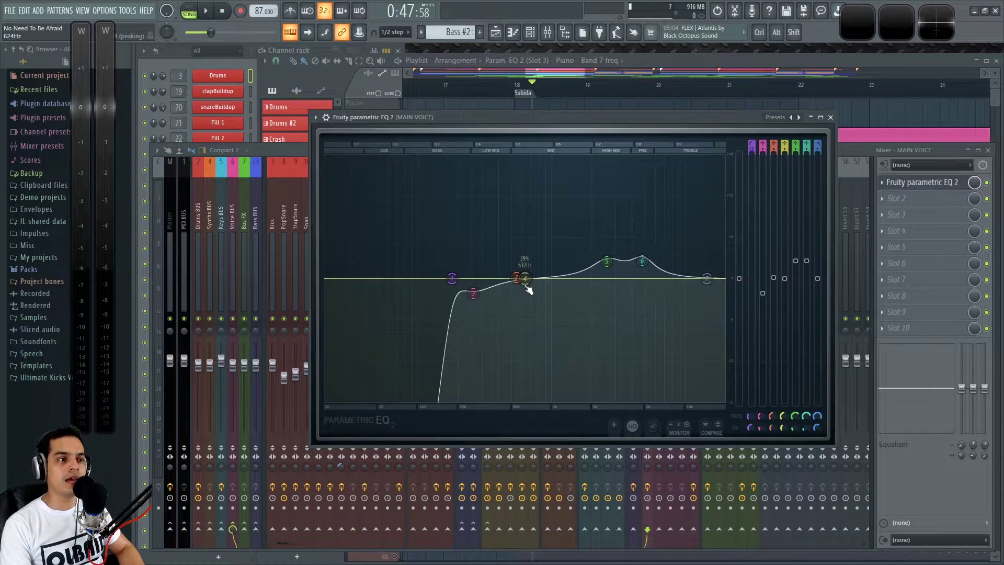
pyautogui.moveTo(521, 283); pyautogui.dragTo(499, 267)
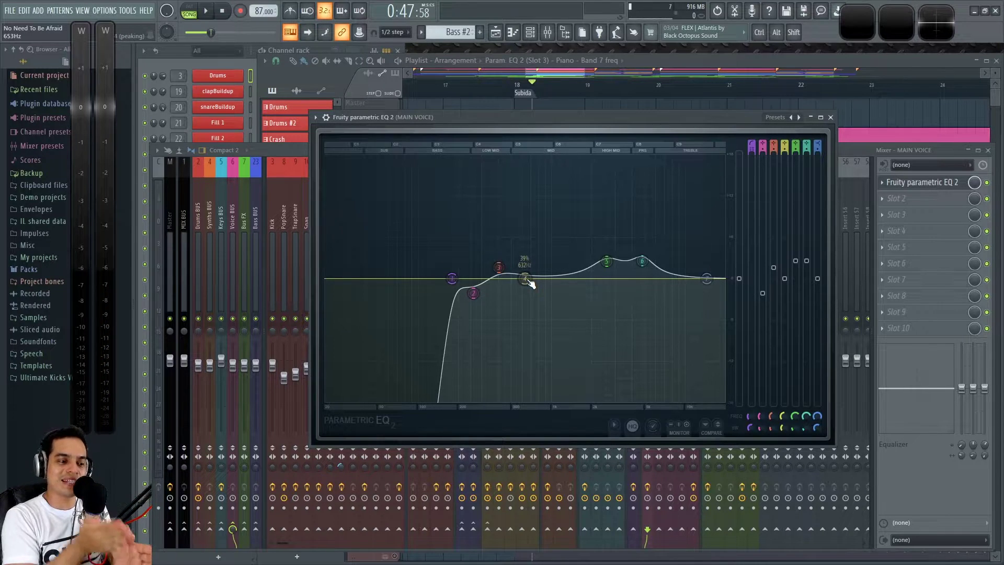
# Turn EQ band 4 into a narrow cut at about 513 Hz with a 14% bandwidth and audition the voice.
pyautogui.moveTo(529, 282); pyautogui.dragTo(526, 290)
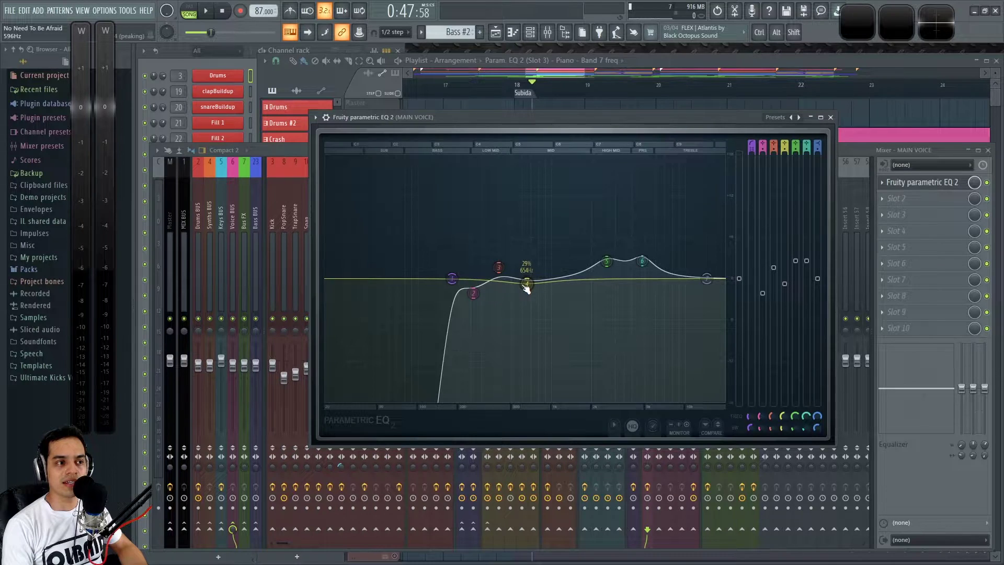
pyautogui.moveTo(527, 284)
pyautogui.mouseDown()
pyautogui.moveTo(526, 306)
pyautogui.moveTo(493, 299)
pyautogui.moveTo(529, 287)
pyautogui.moveTo(493, 293)
pyautogui.moveTo(530, 298)
pyautogui.mouseUp()
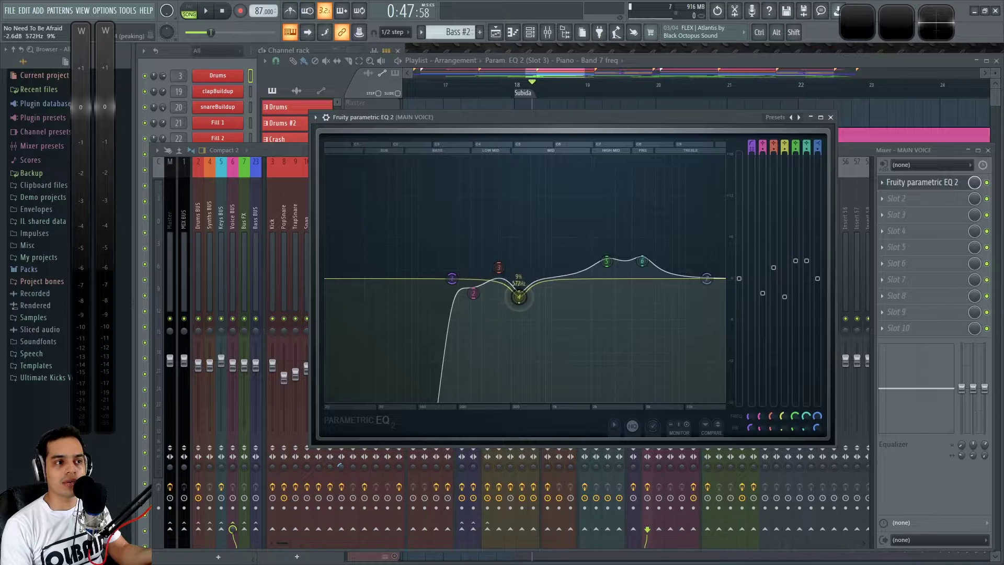
pyautogui.moveTo(532, 296)
pyautogui.mouseDown()
pyautogui.moveTo(510, 294)
pyautogui.moveTo(520, 296)
pyautogui.moveTo(515, 240)
pyautogui.moveTo(473, 213)
pyautogui.moveTo(544, 218)
pyautogui.moveTo(505, 218)
pyautogui.moveTo(514, 231)
pyautogui.moveTo(511, 219)
pyautogui.moveTo(511, 325)
pyautogui.moveTo(511, 294)
pyautogui.moveTo(515, 304)
pyautogui.mouseUp()
pyautogui.press('space')
pyautogui.press('space')
pyautogui.press('space')
pyautogui.press('space')
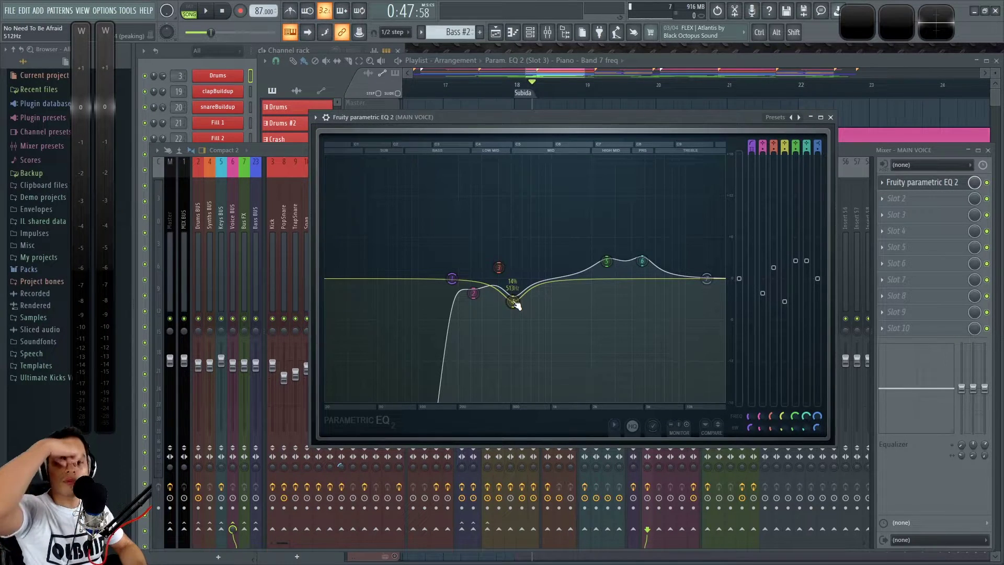
# Make EQ band 4's cut shallower and shift it slightly higher in frequency, then listen to the voice.
pyautogui.moveTo(516, 305)
pyautogui.mouseDown()
pyautogui.moveTo(514, 276)
pyautogui.moveTo(514, 342)
pyautogui.moveTo(519, 291)
pyautogui.mouseUp()
pyautogui.press('space')
pyautogui.press('space')
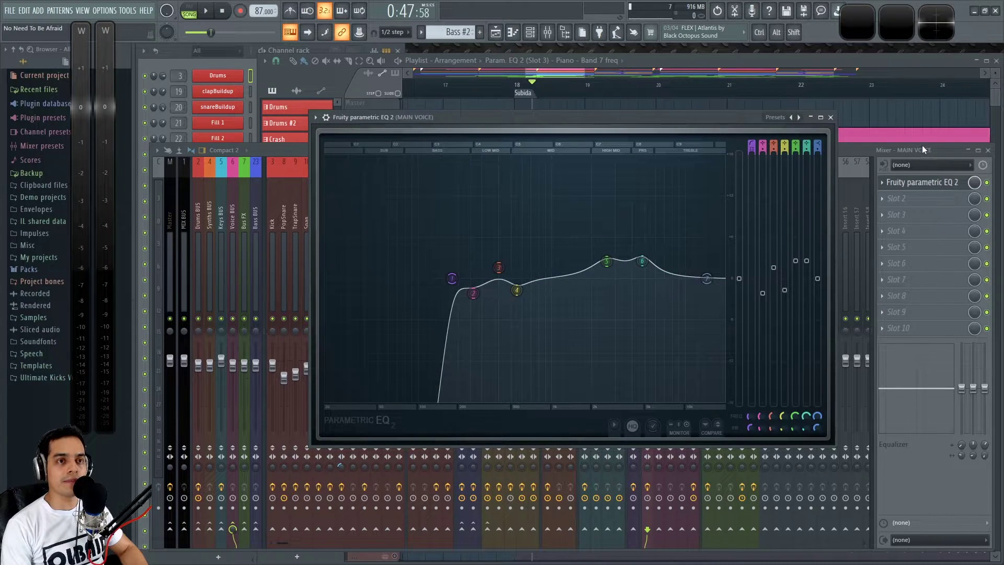
# Toggle the MAIN VOICE track's solo off and on, and audition it with its Fruity parametric EQ 2 open.
pyautogui.click(832, 117)
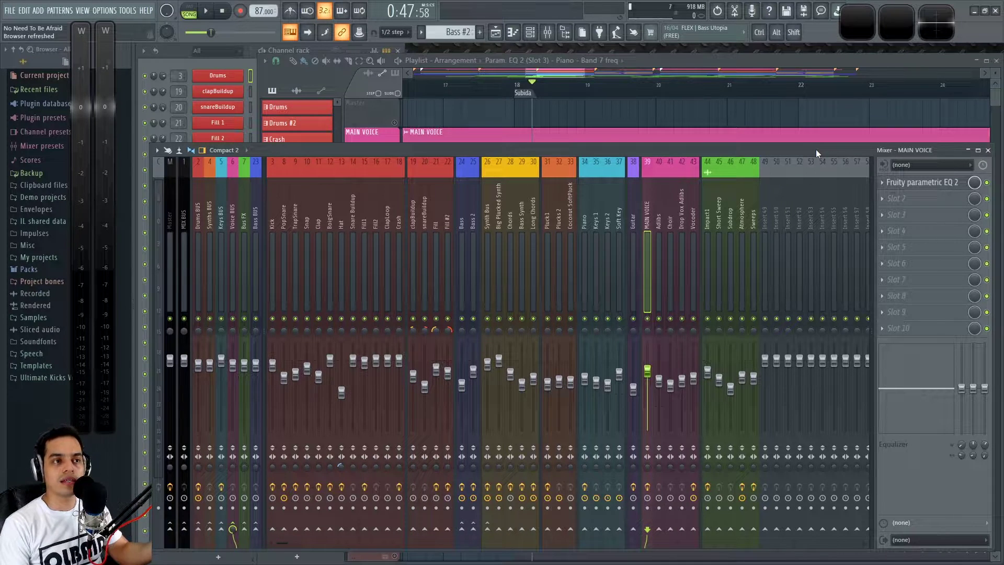
pyautogui.click(631, 112)
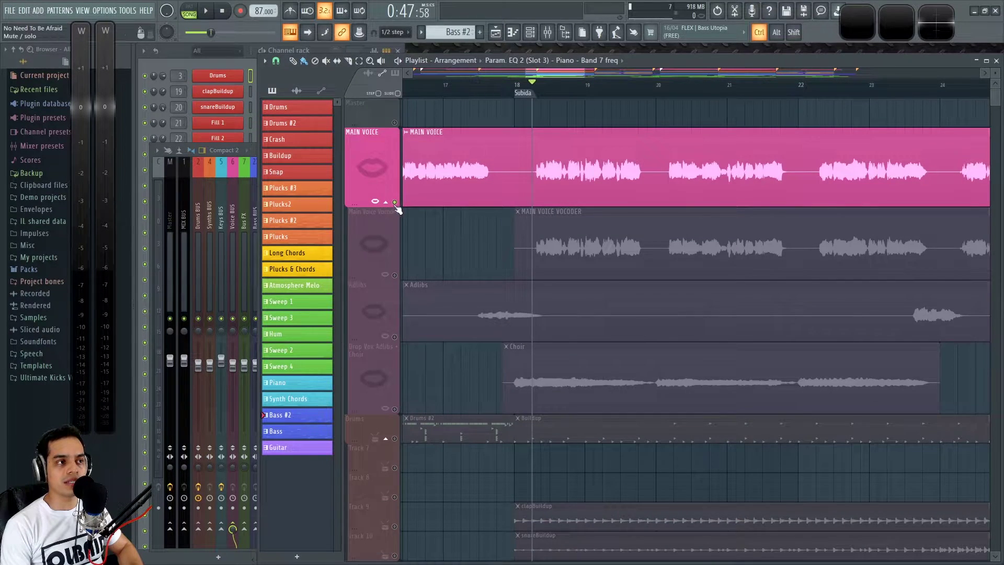
pyautogui.keyDown('ctrl'); pyautogui.click(395, 202); pyautogui.keyUp('ctrl')
pyautogui.keyDown('ctrl'); pyautogui.click(395, 203); pyautogui.keyUp('ctrl')
pyautogui.press('F9')
pyautogui.press('space')
pyautogui.click(933, 181)
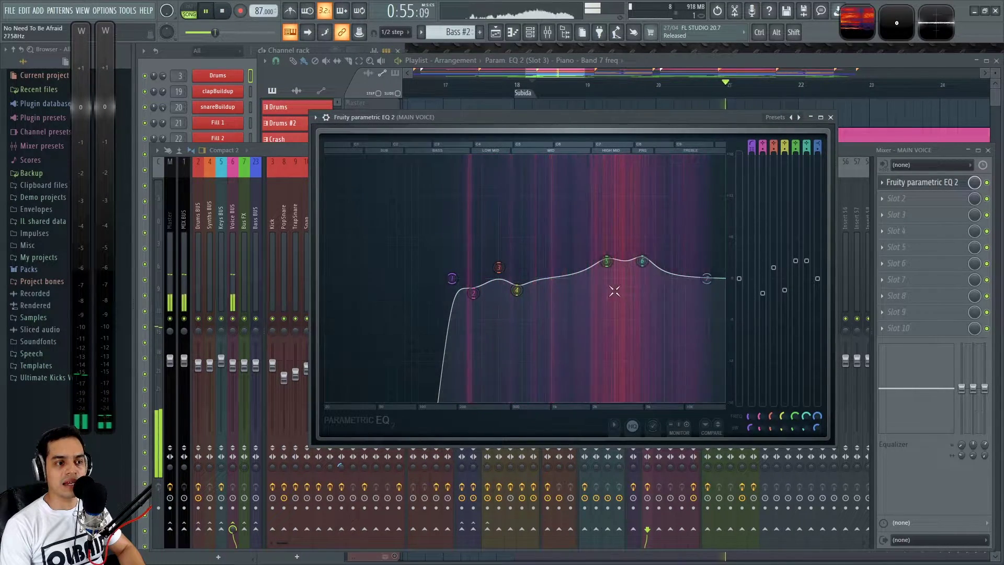
pyautogui.press('space')
pyautogui.click(832, 118)
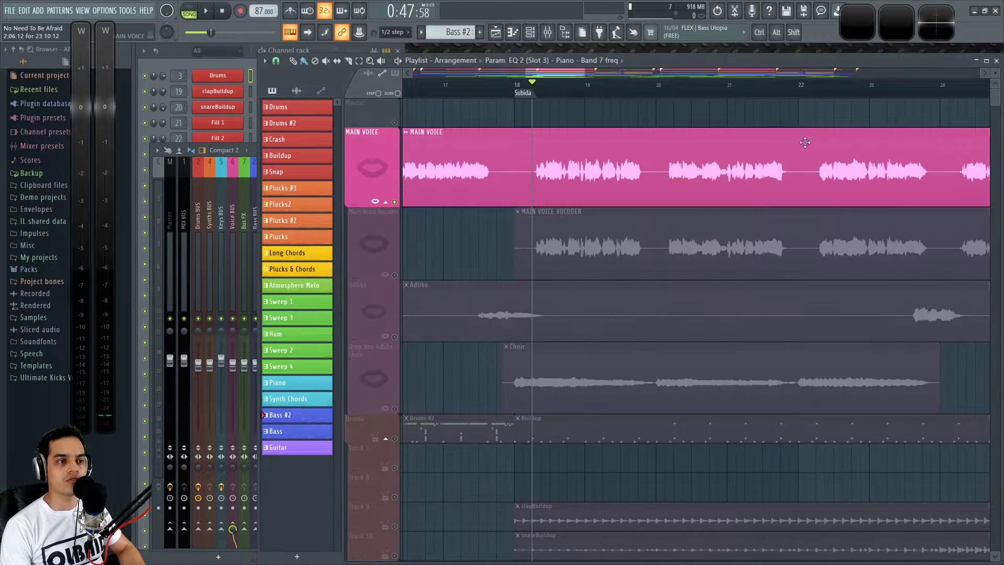
# Unsolo the MAIN VOICE playlist track, and solo the Plucks track for playback from bar 18.
pyautogui.click(810, 108)
pyautogui.keyDown('ctrl'); pyautogui.click(394, 202); pyautogui.keyUp('ctrl')
pyautogui.scroll(-10, 400, 209)
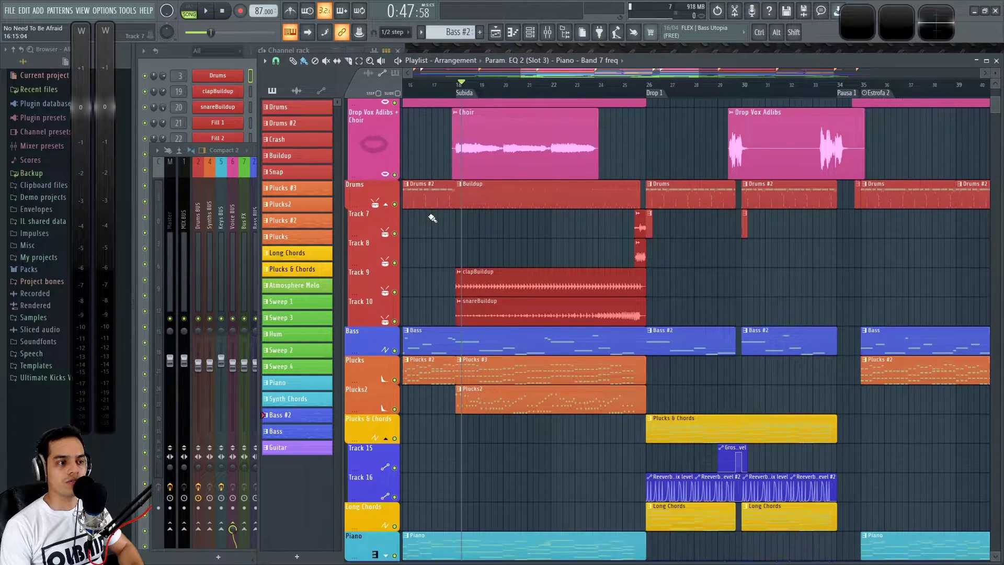
pyautogui.keyDown('ctrl'); pyautogui.click(395, 204); pyautogui.keyUp('ctrl')
pyautogui.press('space')
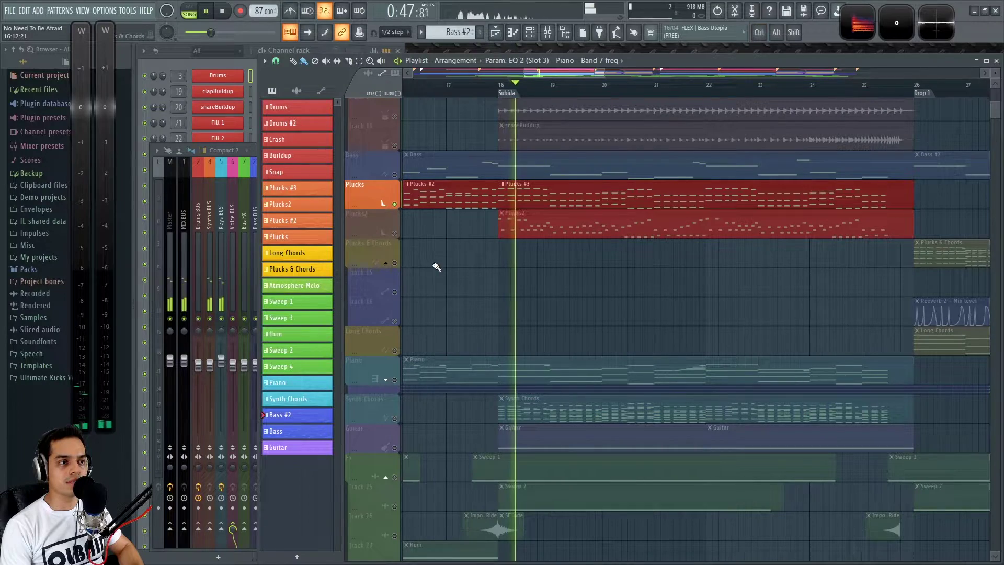
# Audition the Plucks2 track alongside Plucks, and restore all playlist tracks before showing the mixer.
pyautogui.click(395, 233)
pyautogui.keyDown('ctrl'); pyautogui.click(395, 205); pyautogui.keyUp('ctrl')
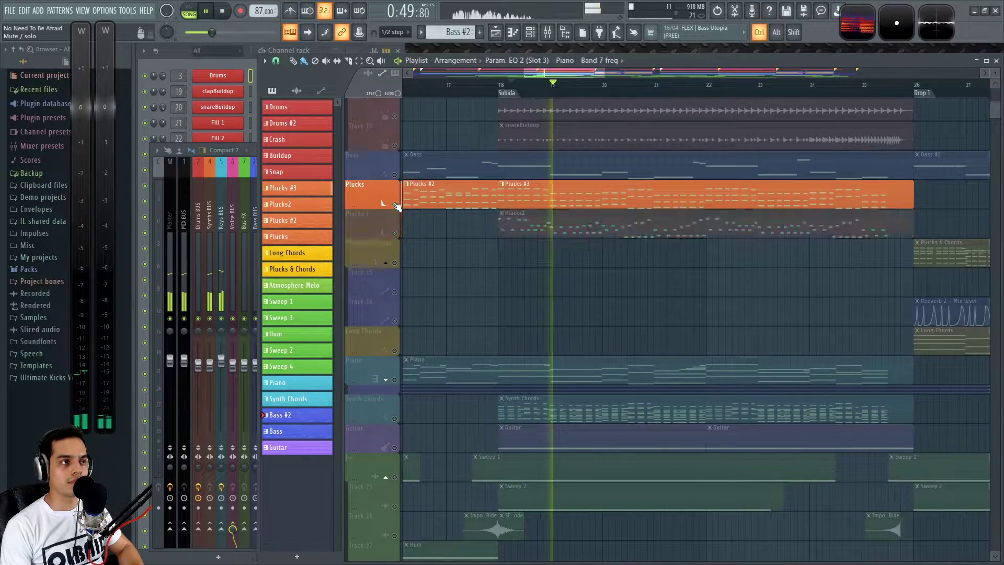
pyautogui.keyDown('ctrl'); pyautogui.click(395, 204); pyautogui.keyUp('ctrl')
pyautogui.press('F9')
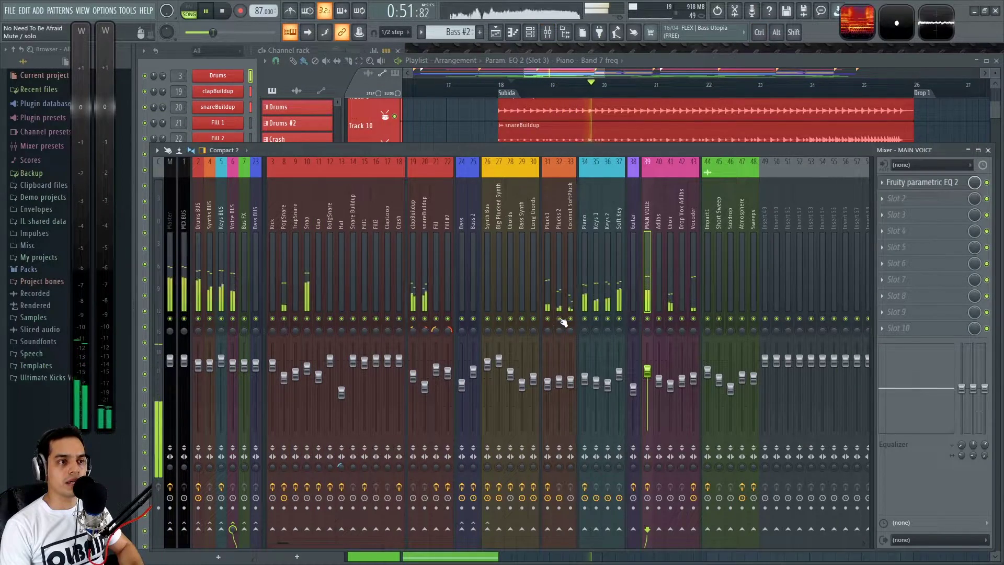
# Isolate the Pluck1, Plucks 2 and Coconut SoftPluck mixer channels and listen to them.
pyautogui.press('space')
pyautogui.press('space')
pyautogui.keyDown('ctrl'); pyautogui.click(570, 319); pyautogui.keyUp('ctrl')
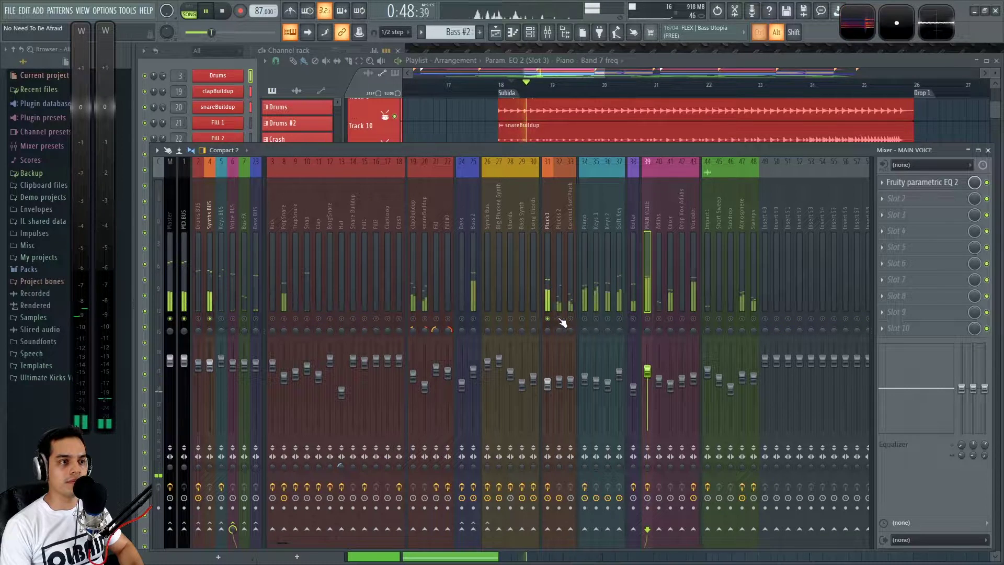
pyautogui.click(560, 319)
pyautogui.click(547, 319)
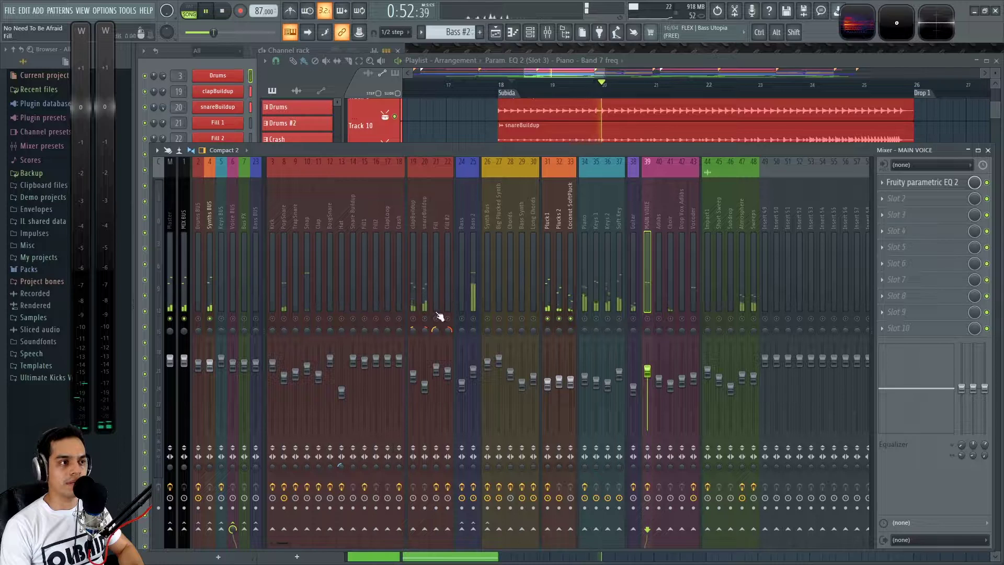
pyautogui.press('space')
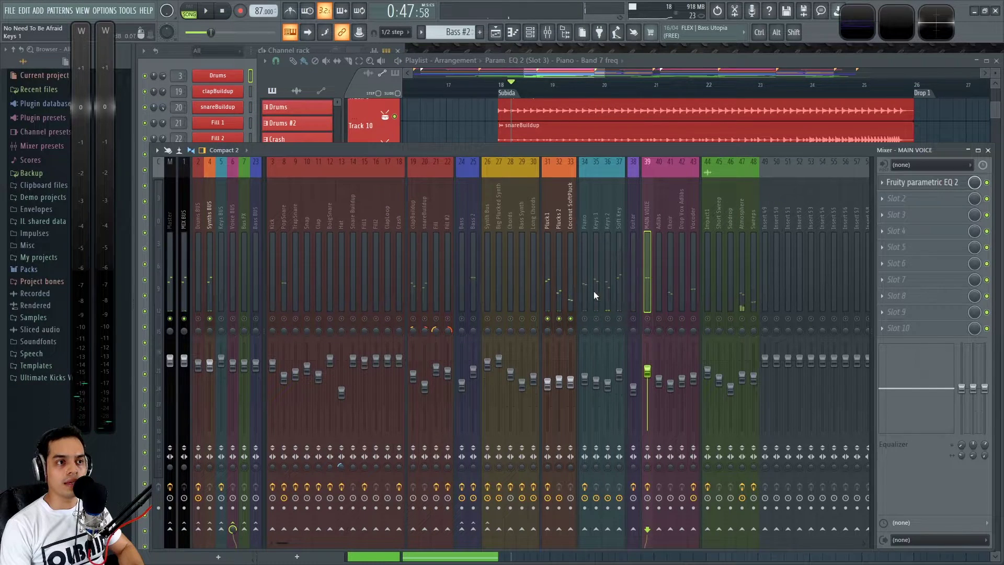
# Unmute the Piano, Keys 1, Keys 2 and Soft Key channels and play them together with the plucks.
pyautogui.moveTo(588, 317); pyautogui.dragTo(621, 320)
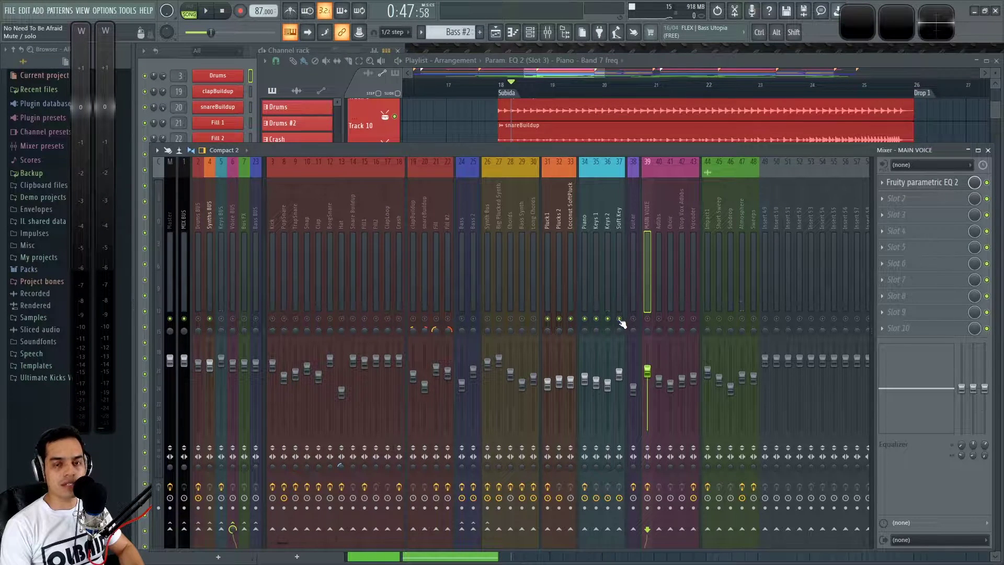
pyautogui.press('space')
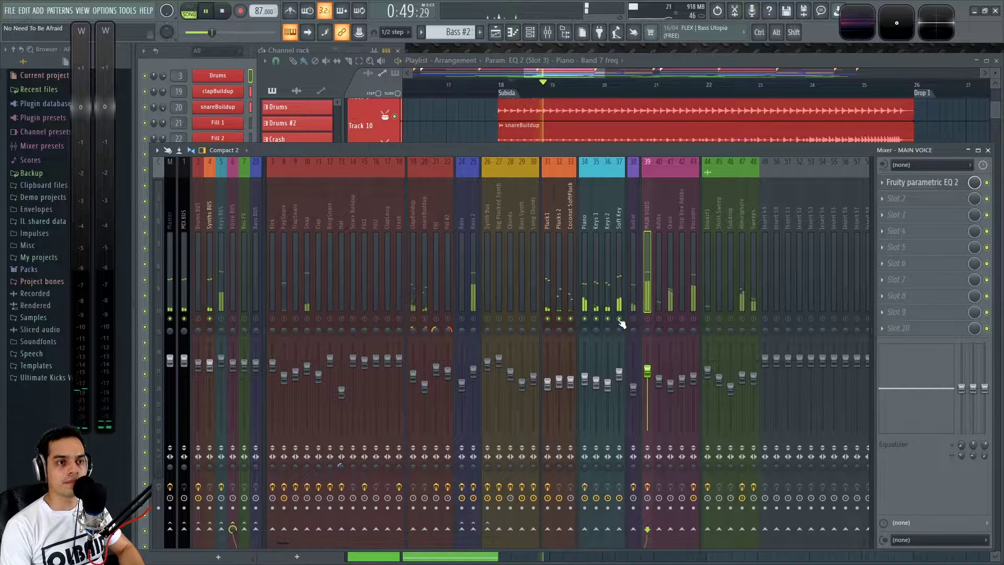
pyautogui.press('space')
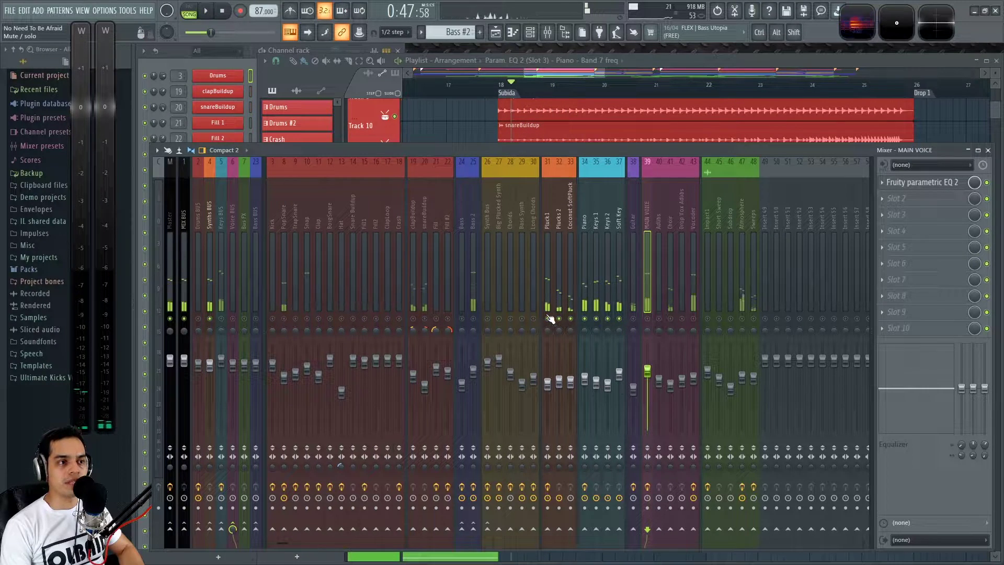
# Mute the keys again so only the three pluck channels are active, and listen to them.
pyautogui.keyDown('ctrl'); pyautogui.click(546, 318); pyautogui.keyUp('ctrl')
pyautogui.keyDown('ctrl'); pyautogui.click(547, 318); pyautogui.keyUp('ctrl')
pyautogui.click(549, 319)
pyautogui.keyDown('ctrl'); pyautogui.click(553, 320); pyautogui.keyUp('ctrl')
pyautogui.moveTo(556, 321); pyautogui.dragTo(573, 321)
pyautogui.press('space')
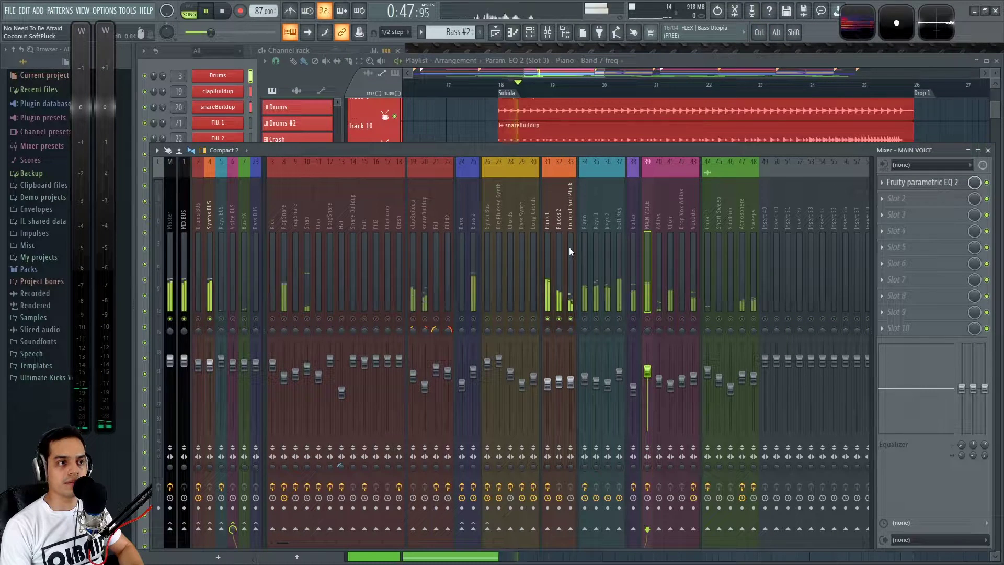
pyautogui.press('space')
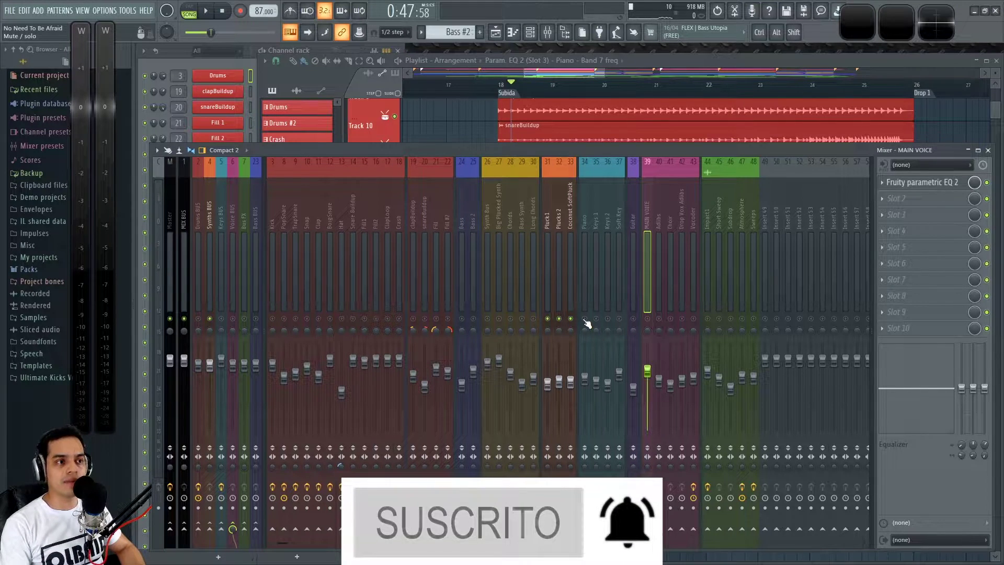
# Inspect the Pluck1 and Plucks 2 channels, and play the full mix with every mixer channel unmuted.
pyautogui.click(547, 220)
pyautogui.click(558, 217)
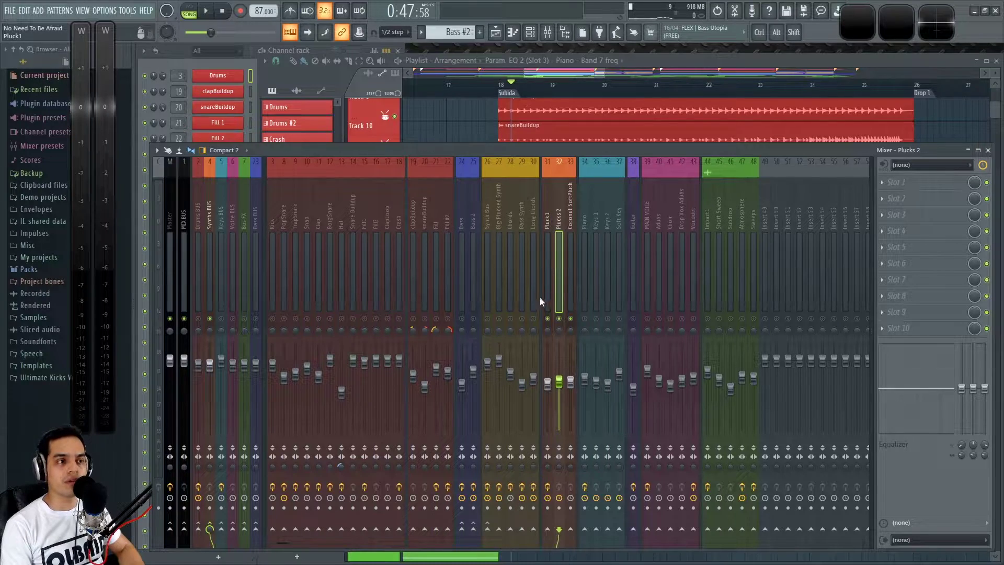
pyautogui.press('space')
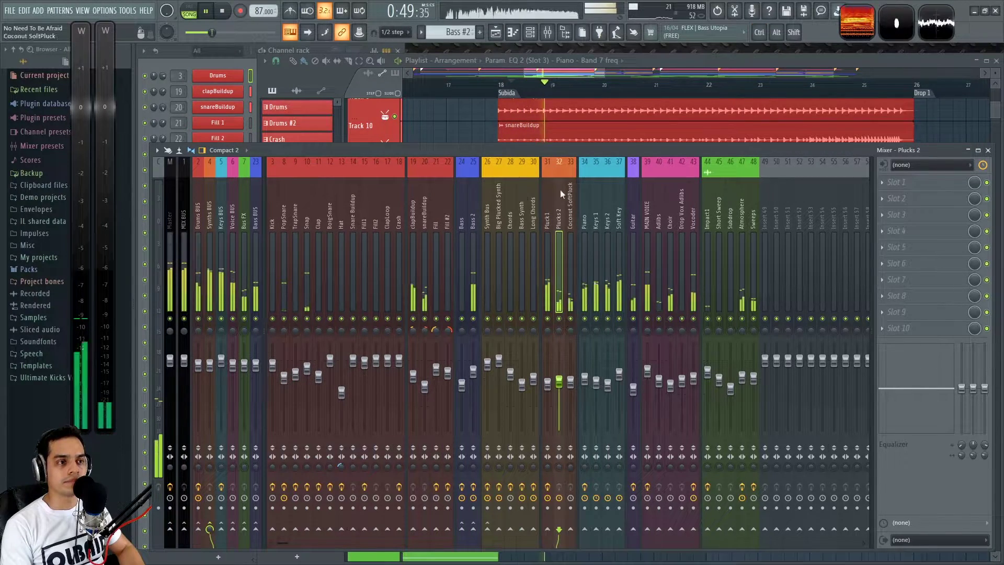
pyautogui.click(464, 125)
pyautogui.press('space')
# Solo the MAIN VOICE playlist track and listen to it from bar 18.
pyautogui.scroll(3, 538, 301)
pyautogui.moveTo(539, 300); pyautogui.dragTo(570, 347)
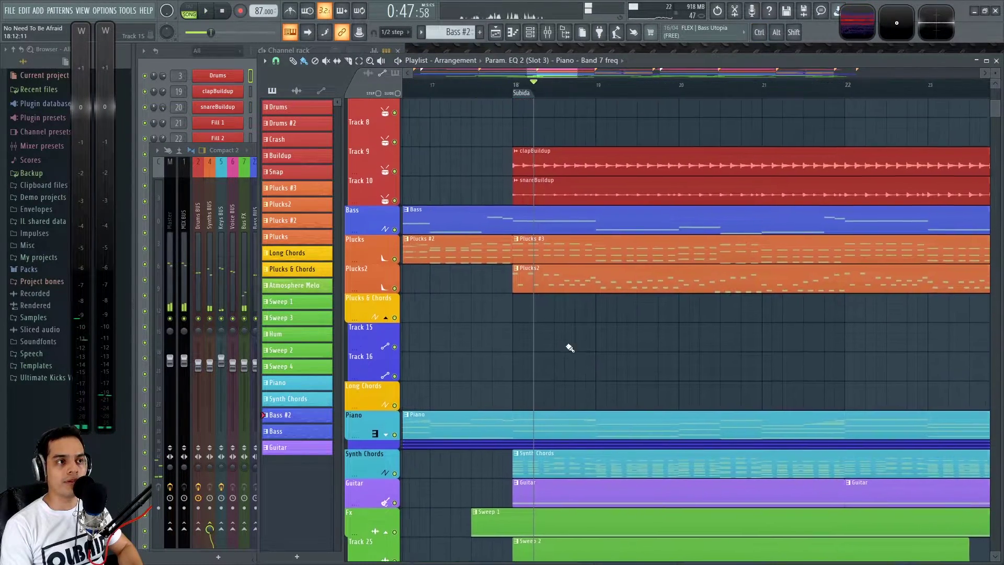
pyautogui.scroll(6, 569, 346)
pyautogui.scroll(3, 567, 275)
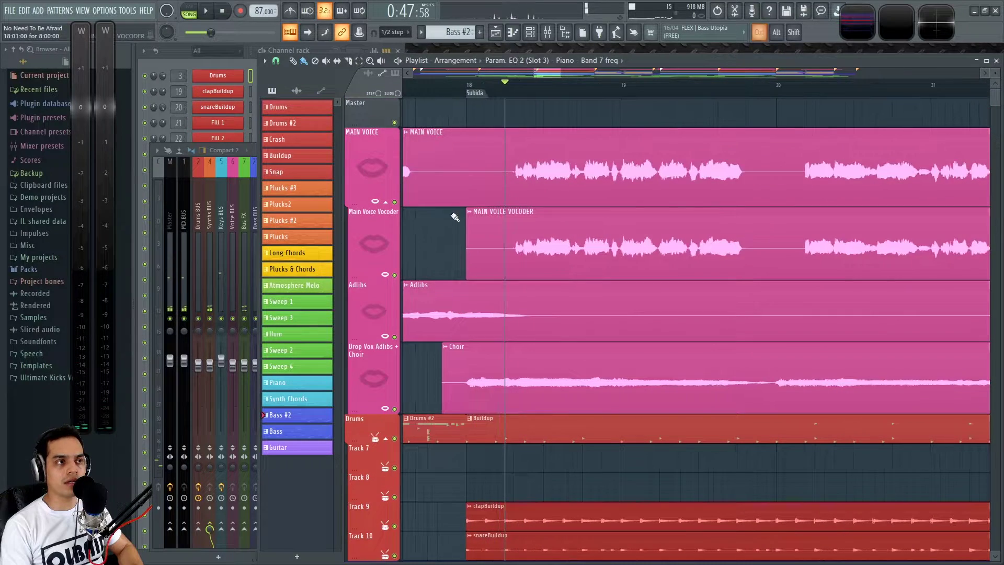
pyautogui.rightClick(395, 202)
pyautogui.press('space')
pyautogui.scroll(-3, 591, 135)
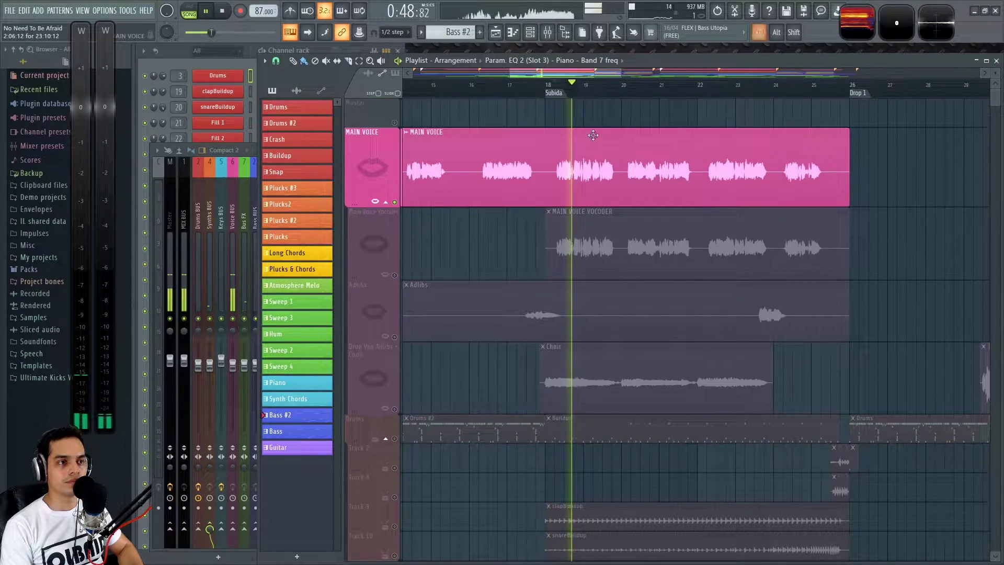
pyautogui.scroll(3, 593, 135)
pyautogui.press('space')
pyautogui.press('F9')
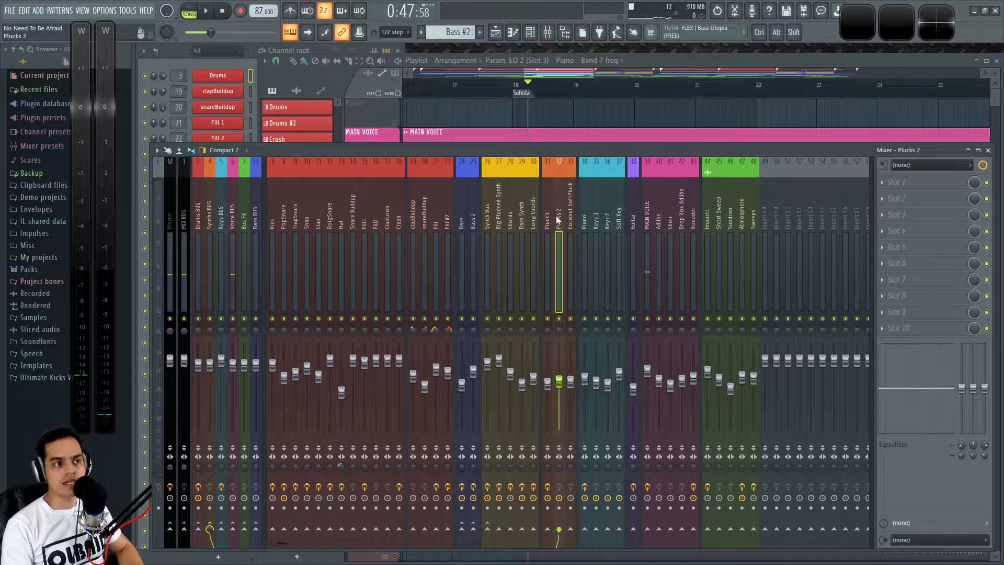
pyautogui.press('F9')
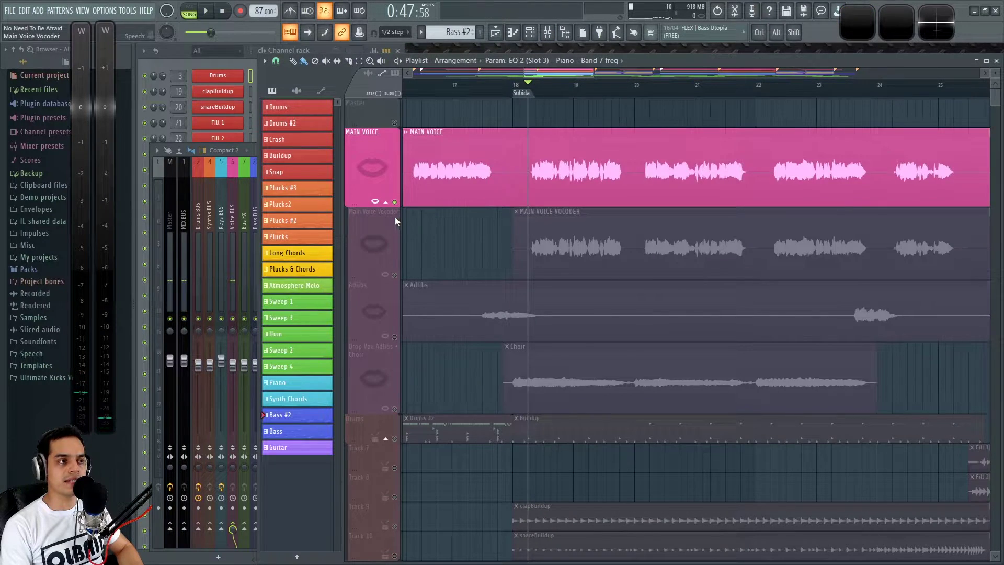
# Enlarge the MAIN VOICE playlist track's height to show its waveform in more detail.
pyautogui.moveTo(391, 207); pyautogui.dragTo(391, 362)
pyautogui.scroll(-4, 602, 211)
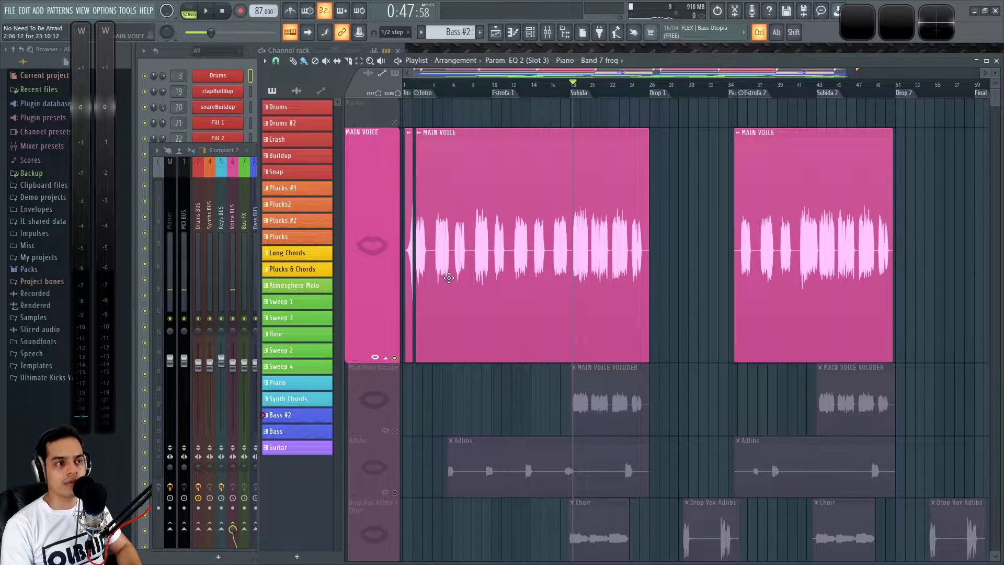
pyautogui.scroll(3, 449, 277)
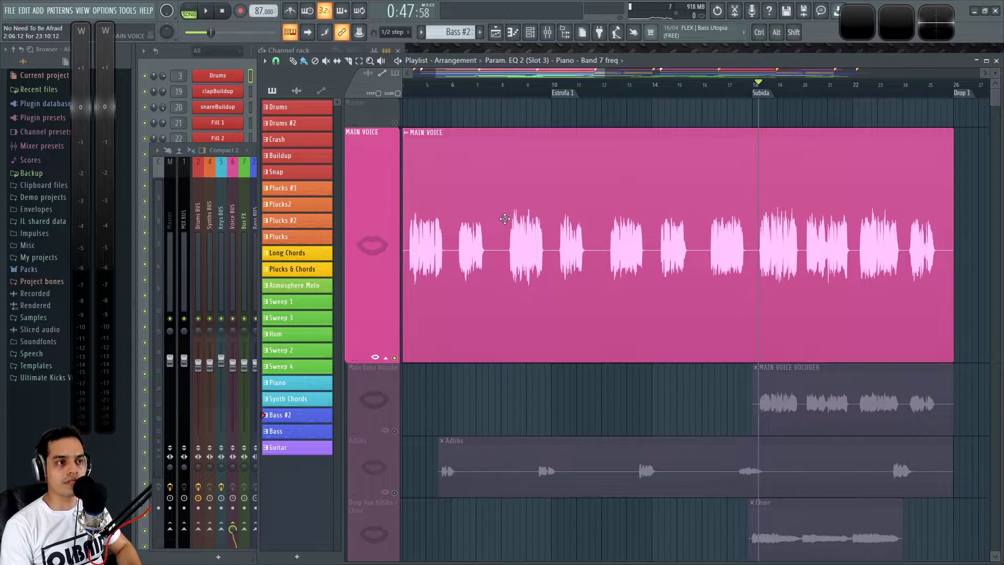
# Play the main voice from just after bars 8 and 16, and compare the waveform levels across the song's sections.
pyautogui.click(513, 84)
pyautogui.press('space')
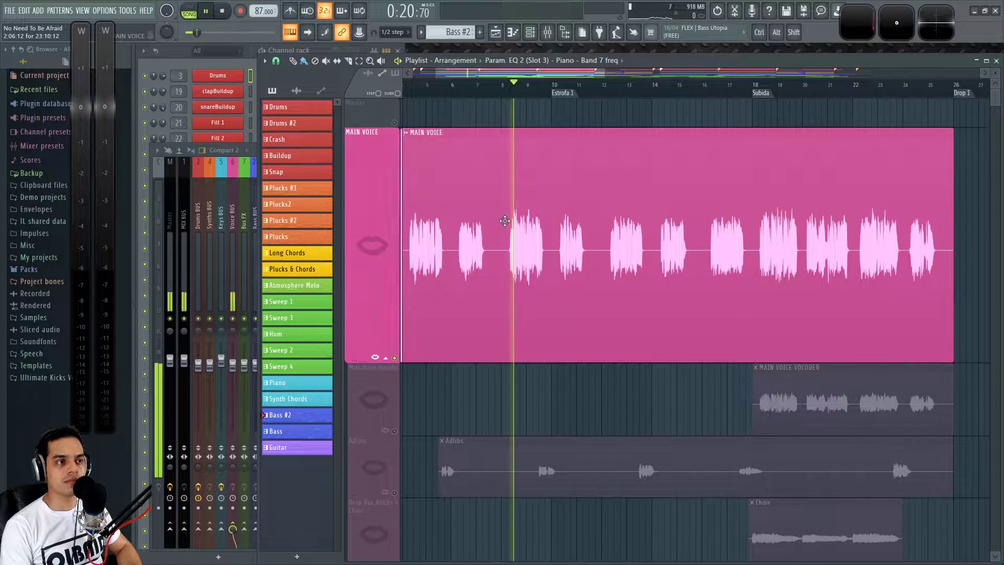
pyautogui.click(716, 86)
pyautogui.press('space')
pyautogui.scroll(-3, 653, 248)
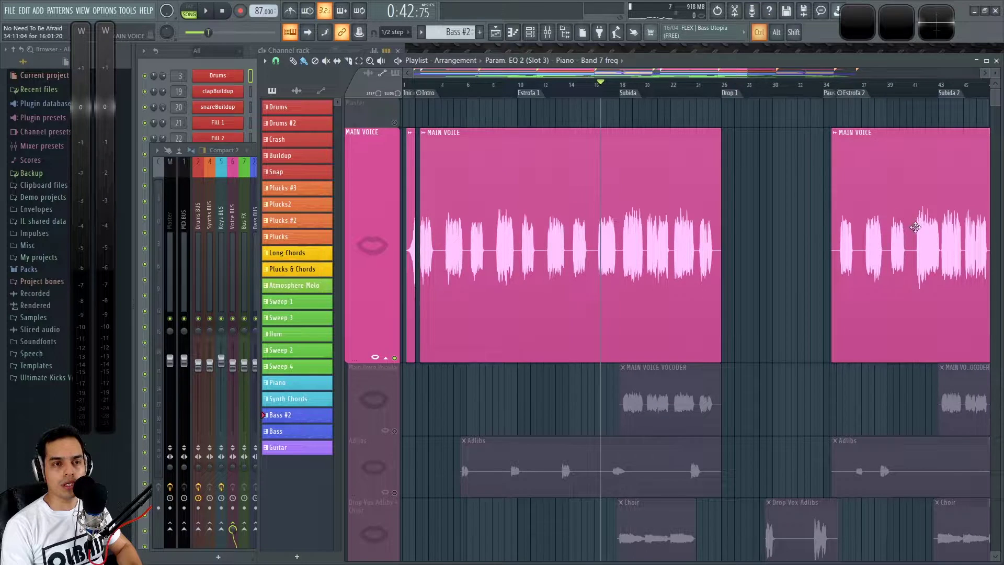
pyautogui.scroll(-2, 793, 214)
pyautogui.scroll(3, 729, 276)
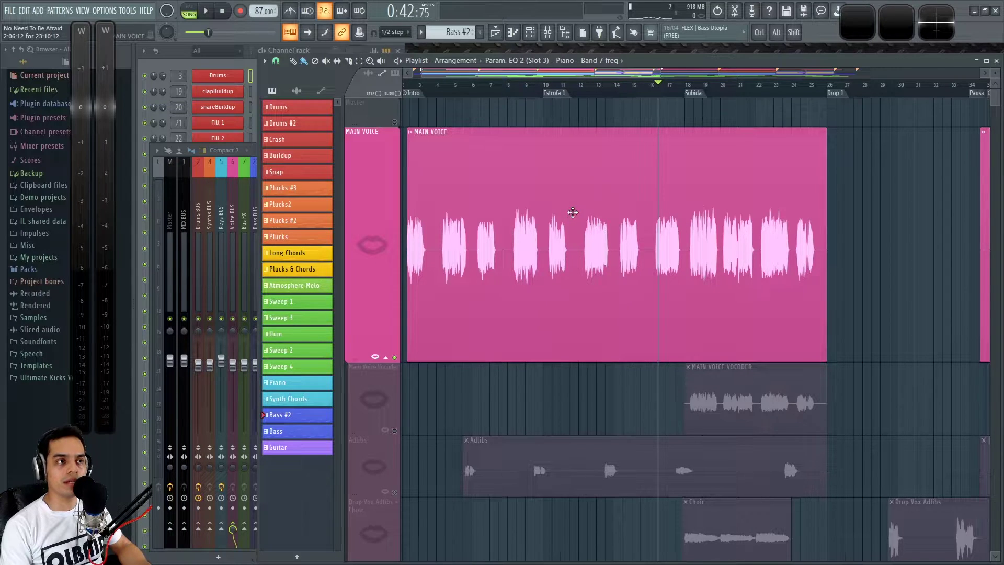
# Inspect the MAIN VOICE clip's channel settings and the automation options of its volume control.
pyautogui.click(541, 189)
pyautogui.doubleClick(525, 204)
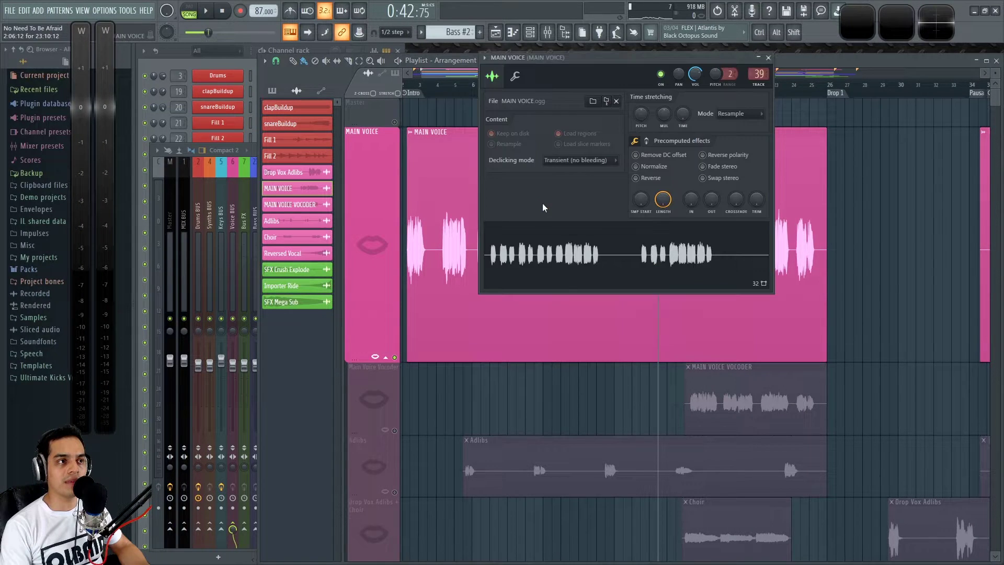
pyautogui.rightClick(678, 132)
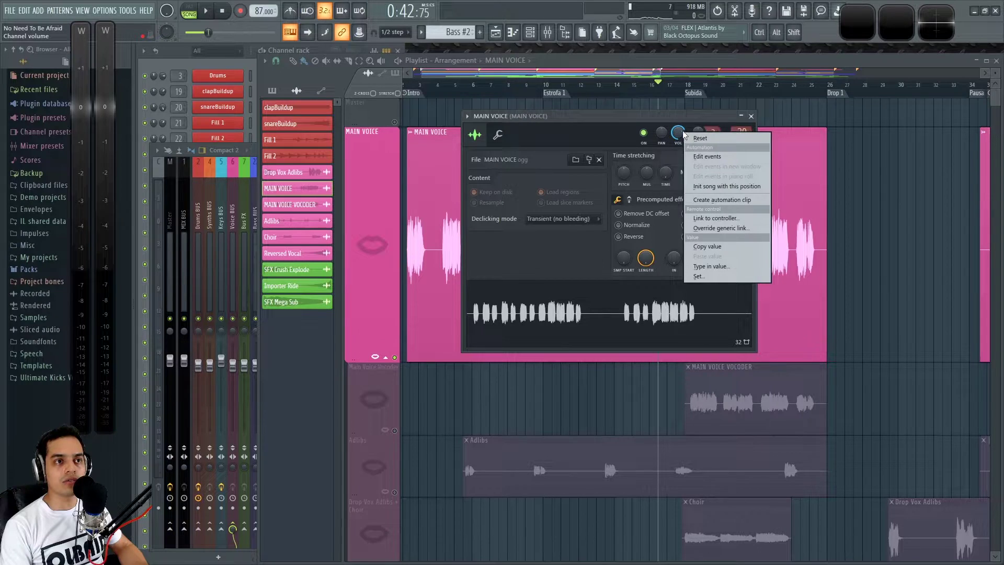
pyautogui.click(718, 126)
pyautogui.click(751, 117)
# Move the MAIN VOICE equalizer down to effect slot 2 and insert Fruity Balance ahead of it in slot 1.
pyautogui.press('F9')
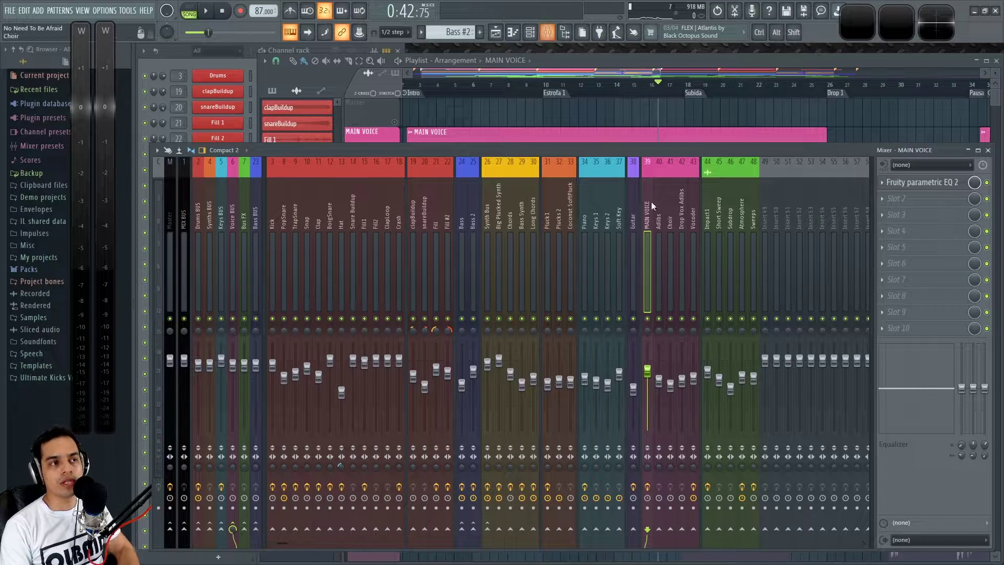
pyautogui.press('Right')
pyautogui.click(652, 217)
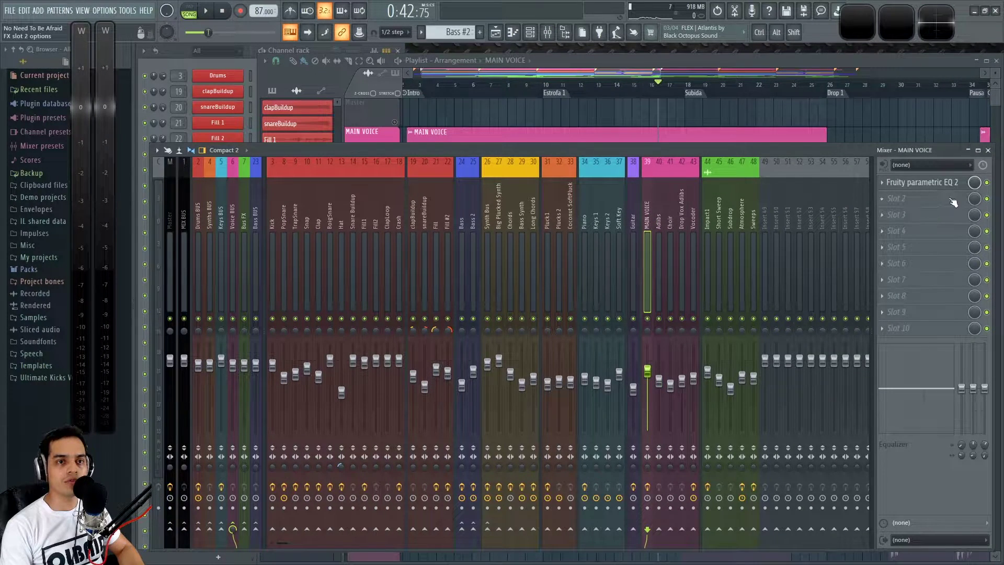
pyautogui.moveTo(949, 188); pyautogui.dragTo(948, 203)
pyautogui.click(881, 182)
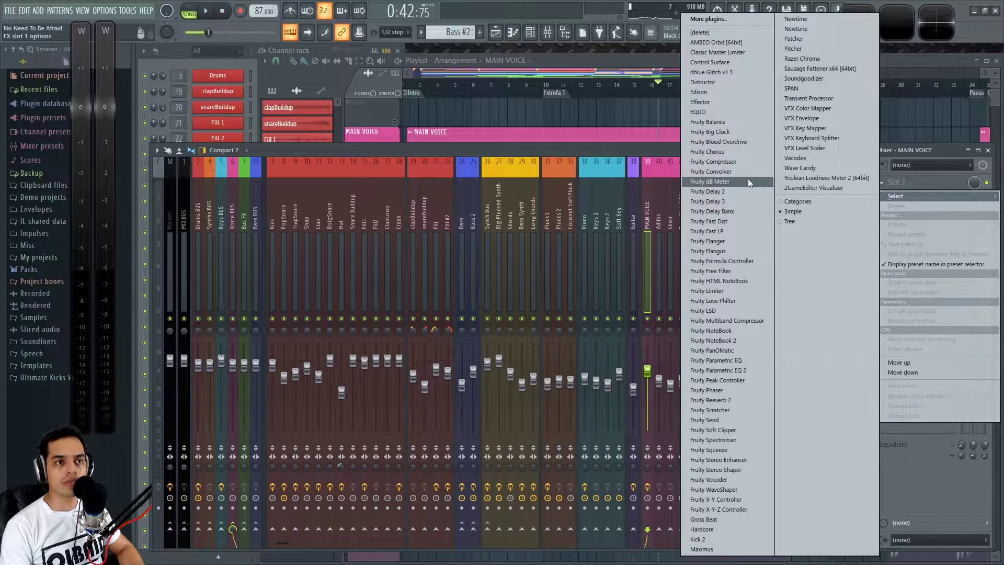
pyautogui.click(714, 122)
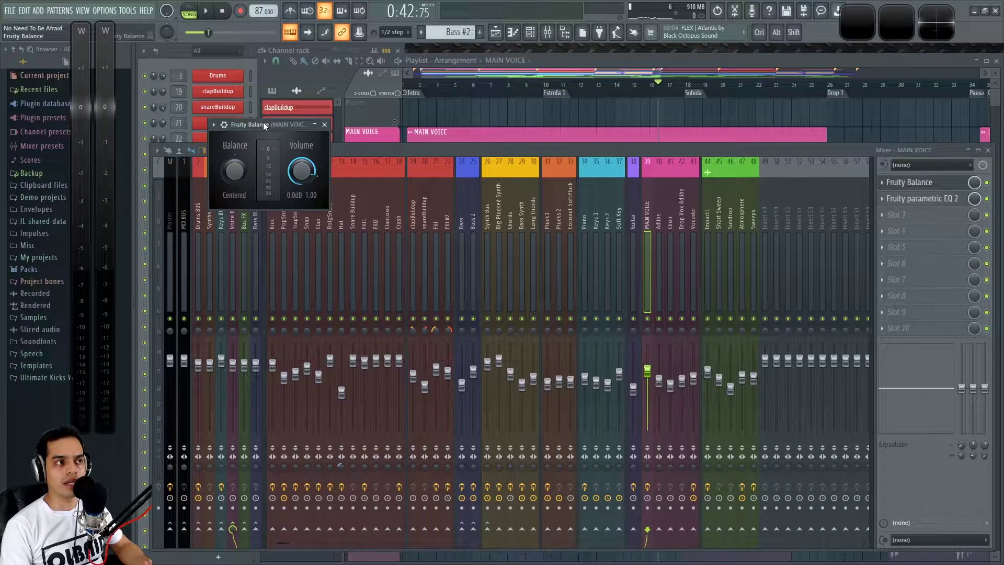
pyautogui.moveTo(265, 125); pyautogui.dragTo(509, 180)
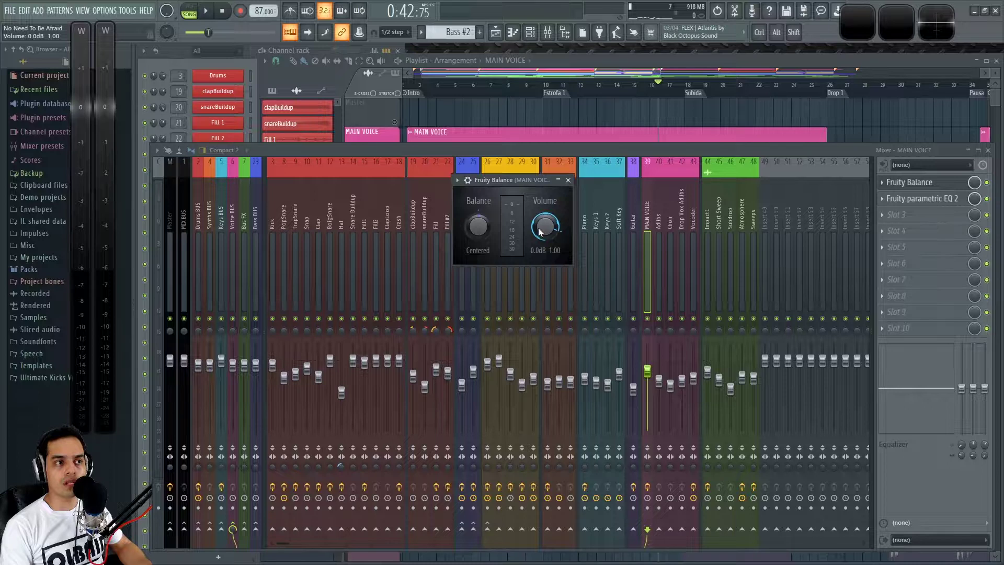
pyautogui.click(569, 180)
pyautogui.press('F9')
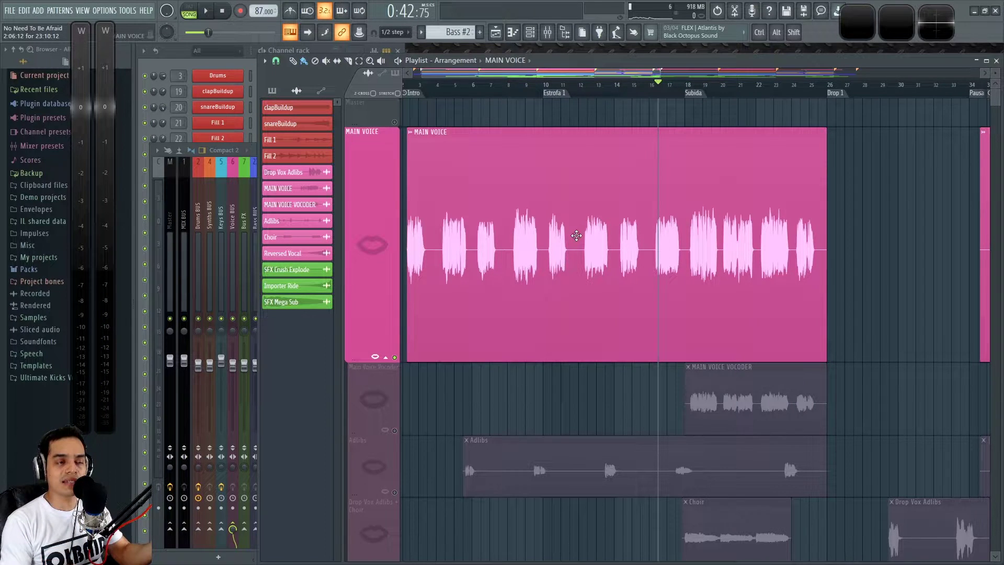
# Compare the waveform levels of the two long MAIN VOICE clips across the verses and build-ups.
pyautogui.scroll(-3, 592, 234)
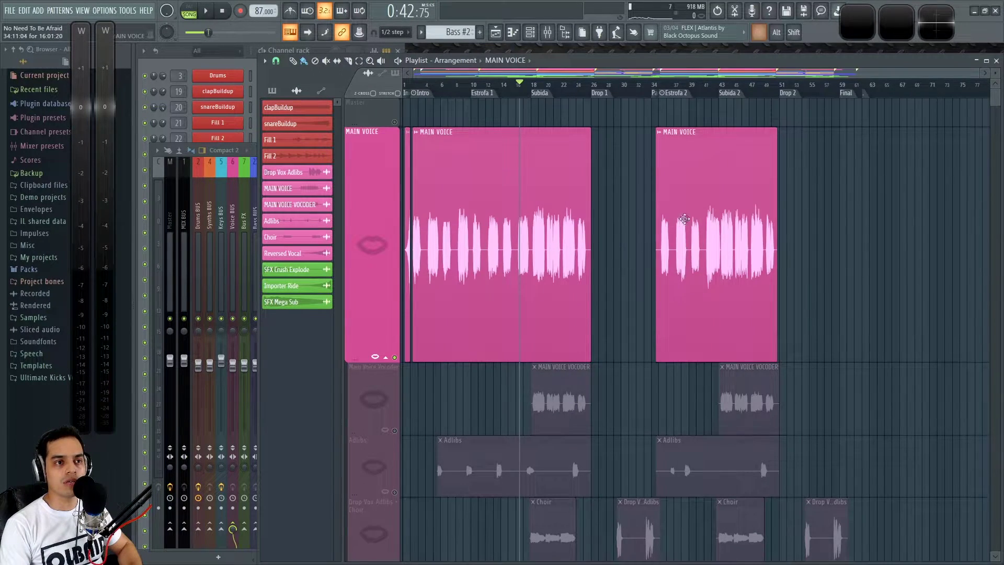
pyautogui.scroll(4, 696, 221)
pyautogui.scroll(-3, 858, 222)
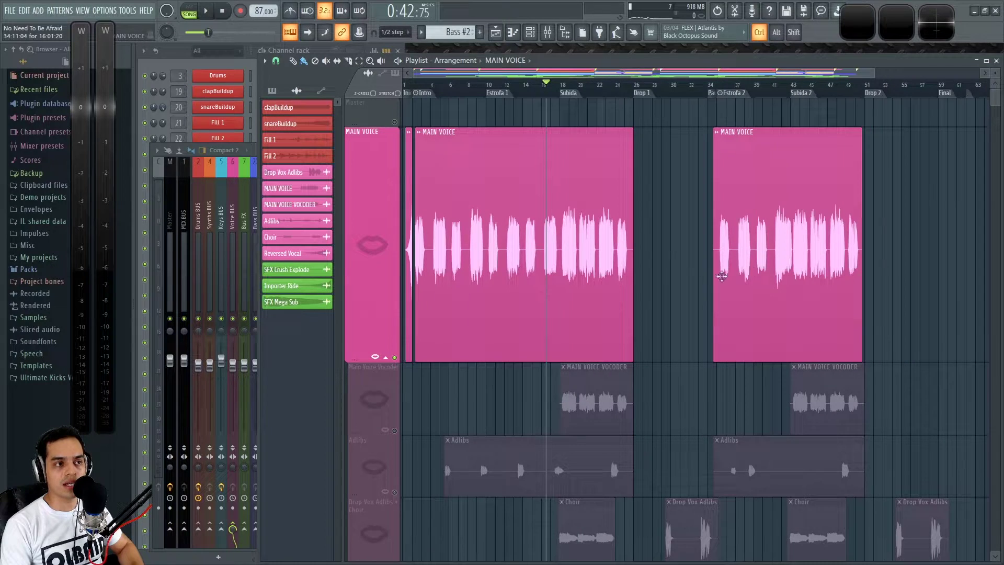
pyautogui.scroll(4, 454, 317)
pyautogui.moveTo(454, 317); pyautogui.dragTo(620, 316)
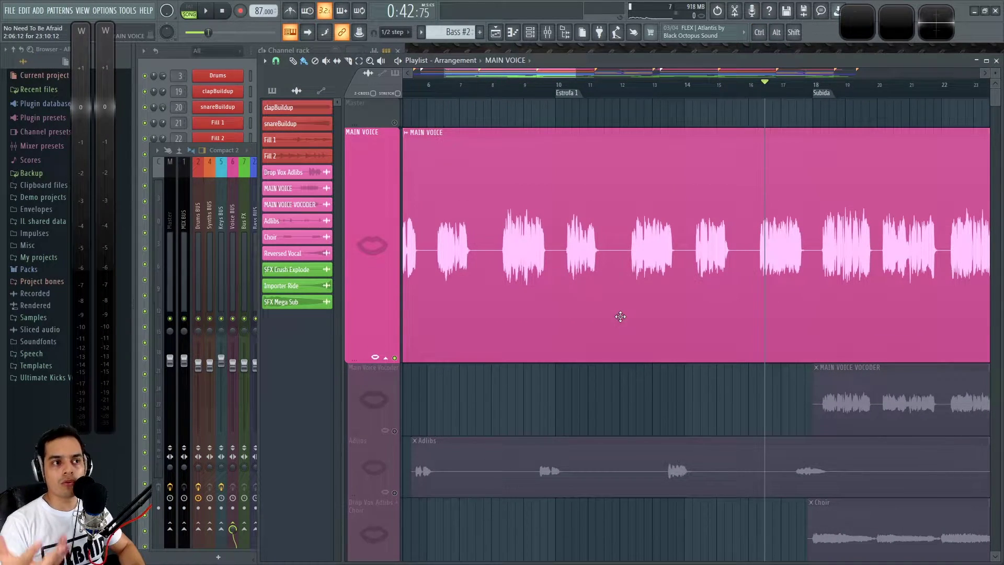
# Remove Fruity Balance from the MAIN VOICE channel and return the parametric EQ to the first effect slot.
pyautogui.press('F9')
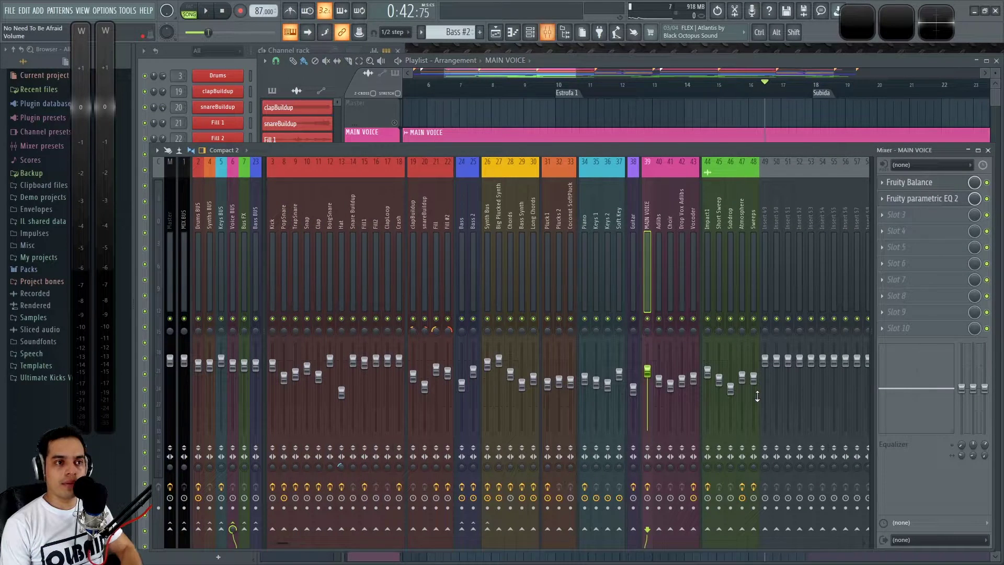
pyautogui.click(882, 183)
pyautogui.click(898, 207)
pyautogui.scroll(1, 931, 199)
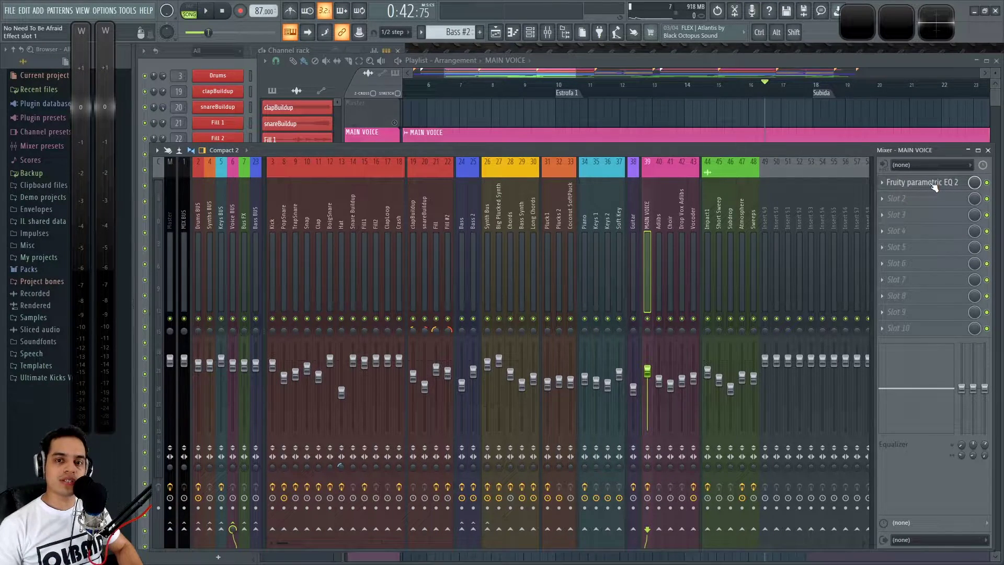
# Insert Fruity Limiter in effect slot 3 of MAIN VOICE, detach its window and place it over the lower playlist tracks.
pyautogui.click(886, 215)
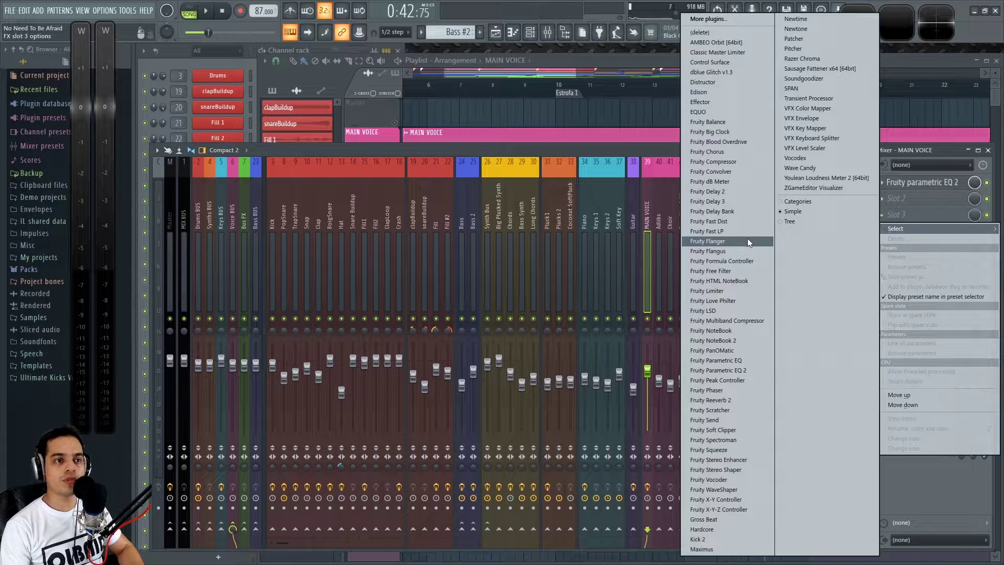
pyautogui.click(719, 291)
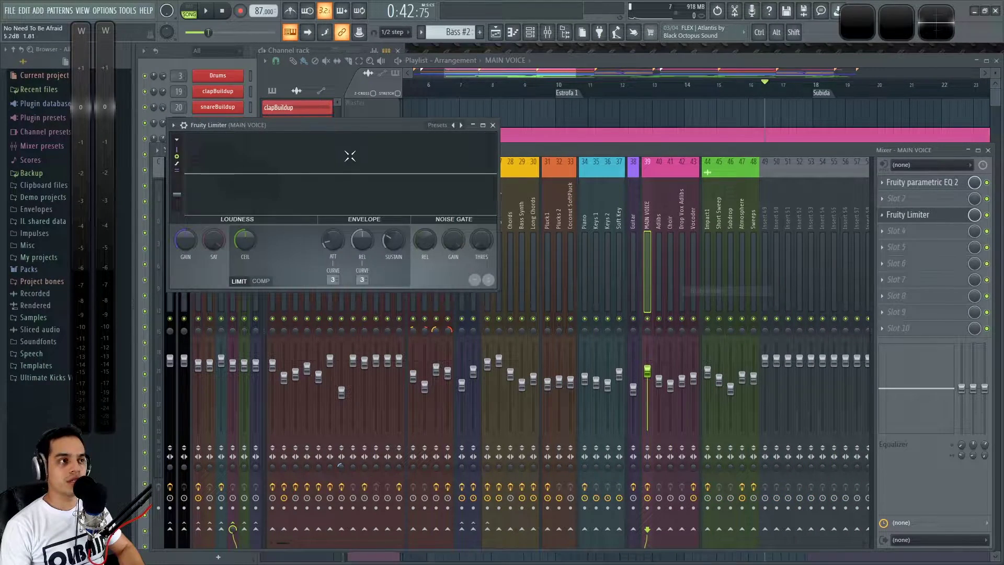
pyautogui.moveTo(445, 143); pyautogui.dragTo(706, 204)
pyautogui.click(493, 203)
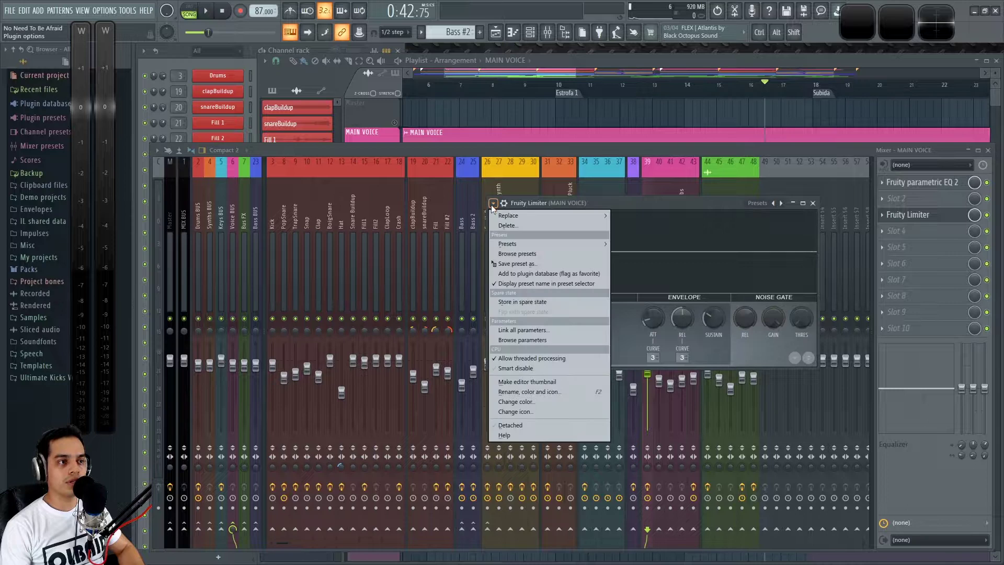
pyautogui.click(516, 425)
pyautogui.click(631, 61)
pyautogui.moveTo(624, 204); pyautogui.dragTo(594, 385)
# Locate the quieter main voice phrases around bars 6 and 39, and play the vocal from bar 39.
pyautogui.scroll(-5, 583, 112)
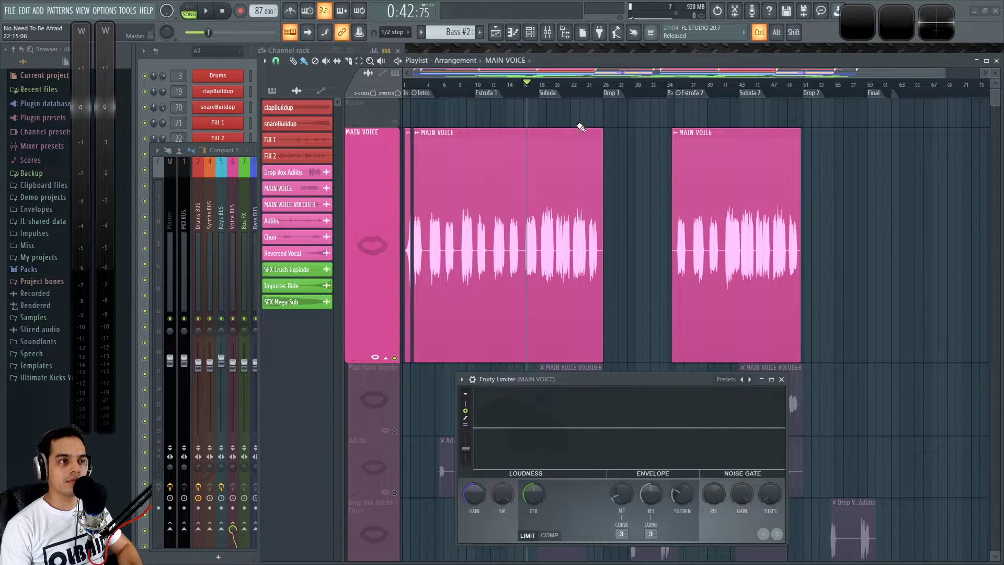
pyautogui.scroll(5, 440, 117)
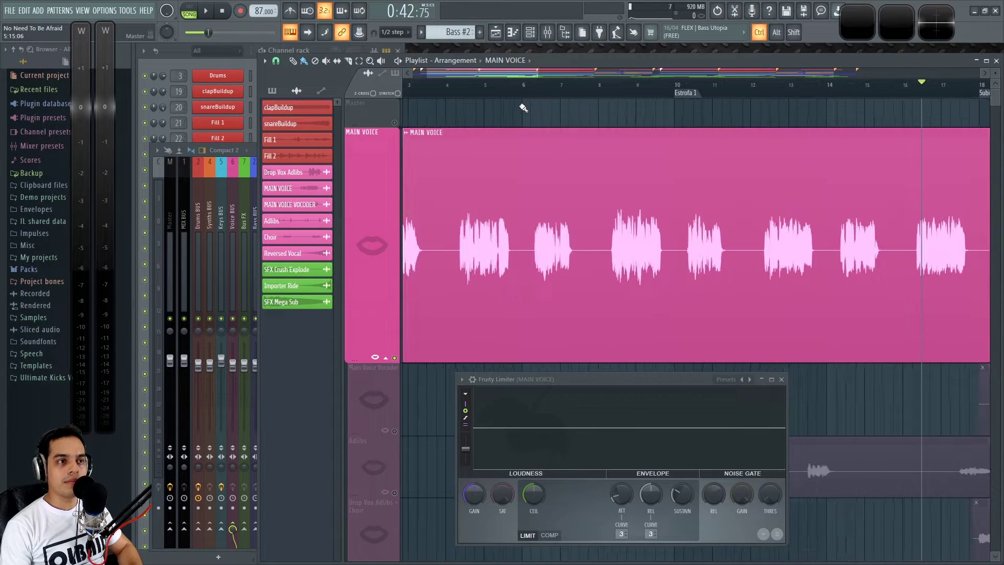
pyautogui.click(538, 98)
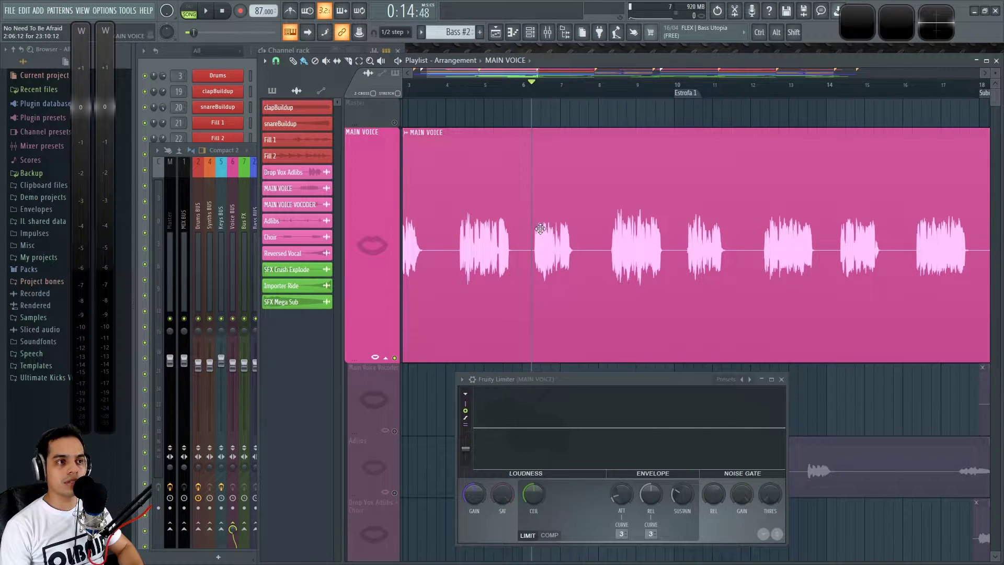
pyautogui.scroll(-3, 543, 228)
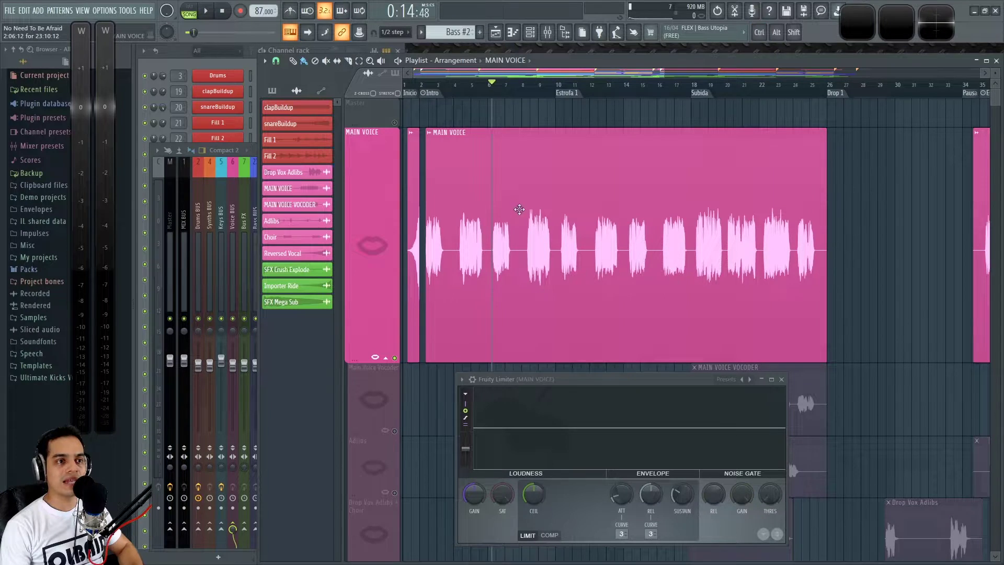
pyautogui.scroll(-3, 776, 230)
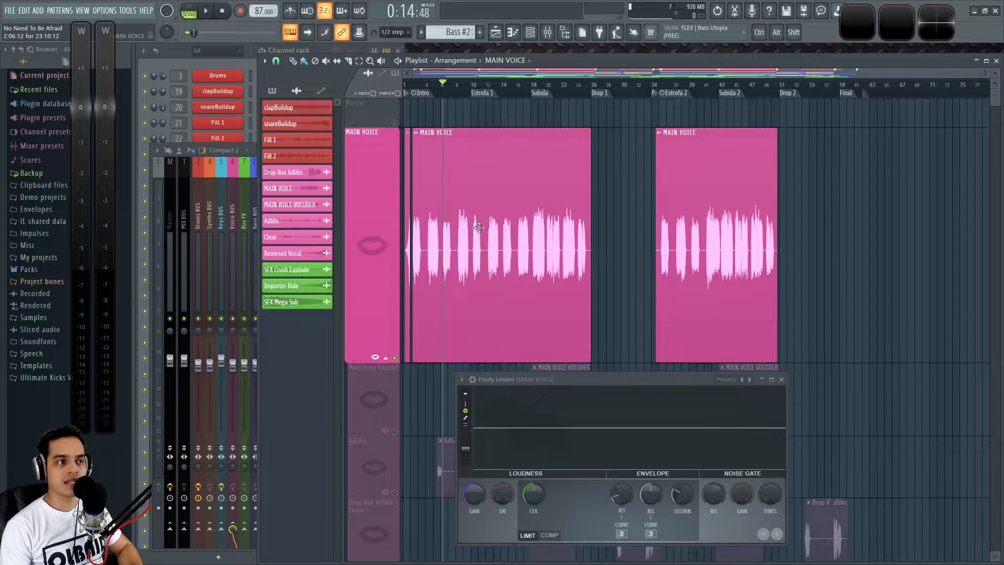
pyautogui.click(691, 85)
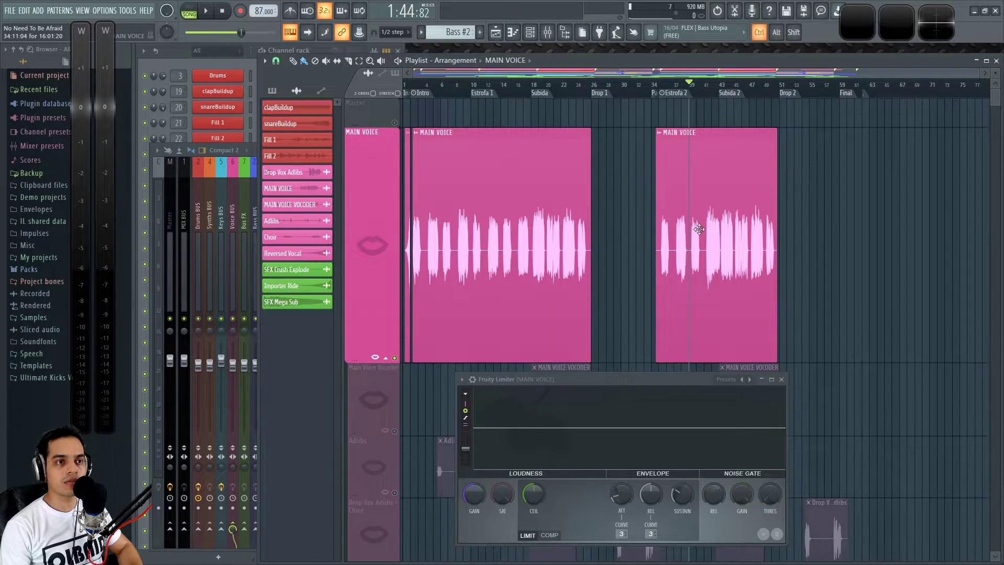
pyautogui.scroll(5, 696, 227)
pyautogui.press('space')
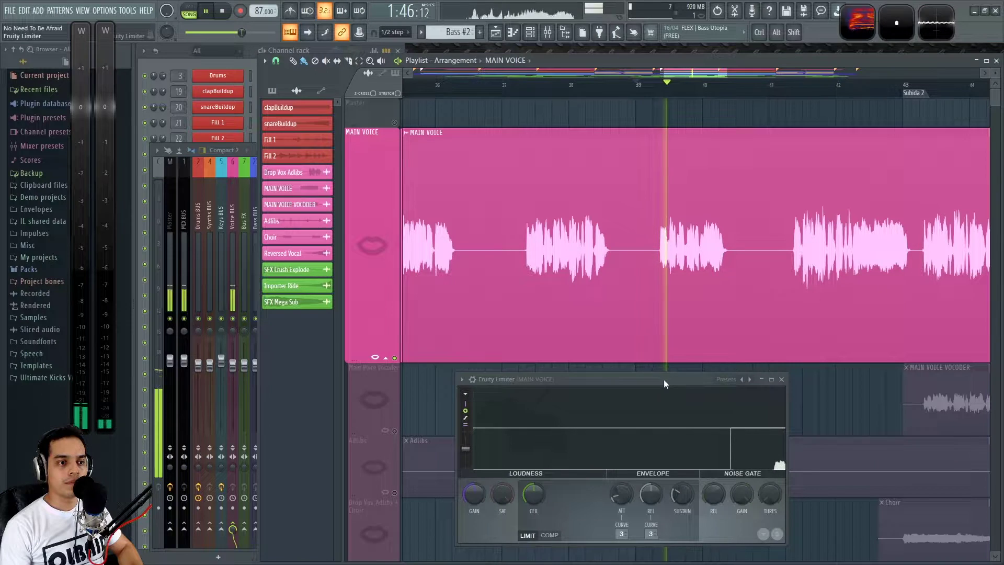
# Enlarge the Fruity Limiter window and place it so that the bar 39 vocal waveform stays in view.
pyautogui.moveTo(663, 378); pyautogui.dragTo(599, 321)
pyautogui.press('space')
pyautogui.moveTo(722, 474); pyautogui.dragTo(823, 562)
pyautogui.moveTo(625, 321); pyautogui.dragTo(254, 146)
pyautogui.moveTo(453, 375); pyautogui.dragTo(477, 433)
# Switch Fruity Limiter to compressor mode and adjust the threshold, ratio and a knee of 41% for the quieter phrase.
pyautogui.press('space')
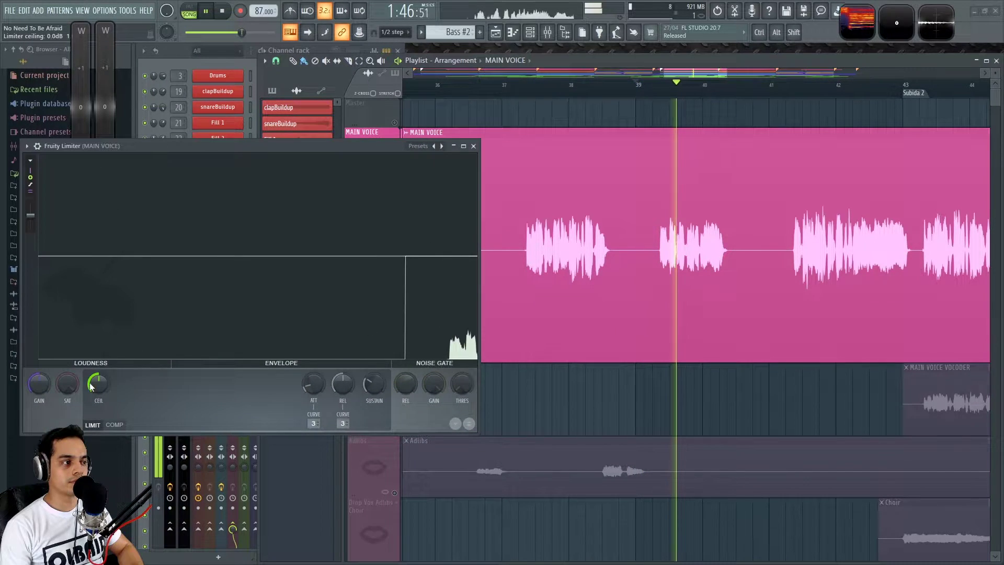
pyautogui.click(114, 424)
pyautogui.press('space')
pyautogui.moveTo(99, 384)
pyautogui.mouseDown()
pyautogui.moveTo(98, 406)
pyautogui.moveTo(159, 383)
pyautogui.mouseUp()
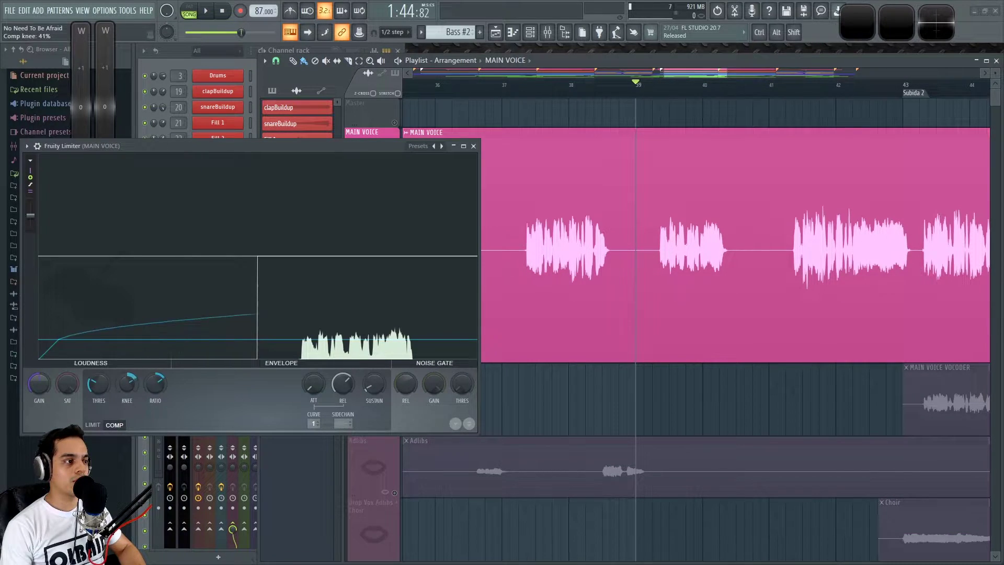
# Play the quieter phrase from bar 39 and the louder one just after bar 41, comparing the compressor's gain reduction.
pyautogui.press('space')
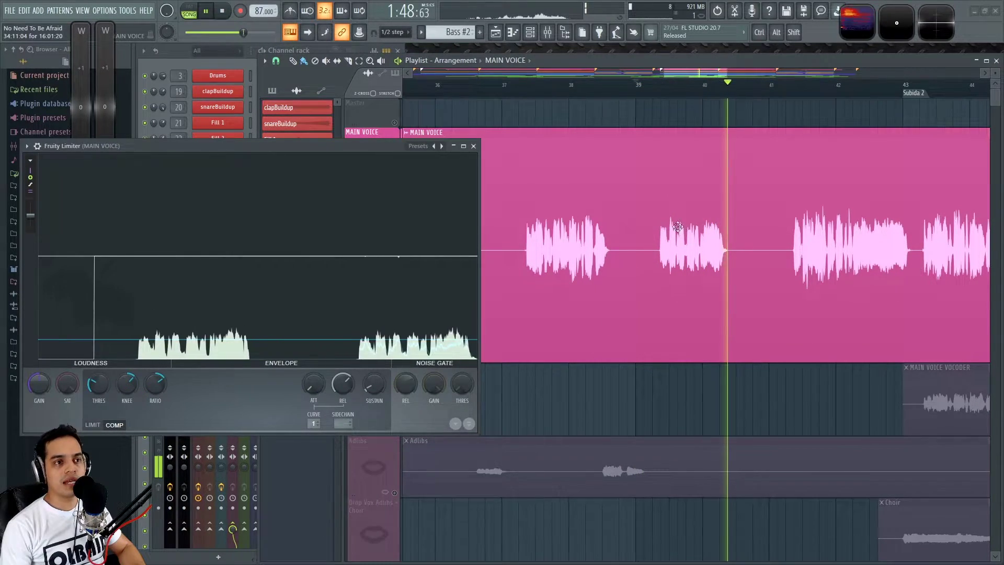
pyautogui.press('space')
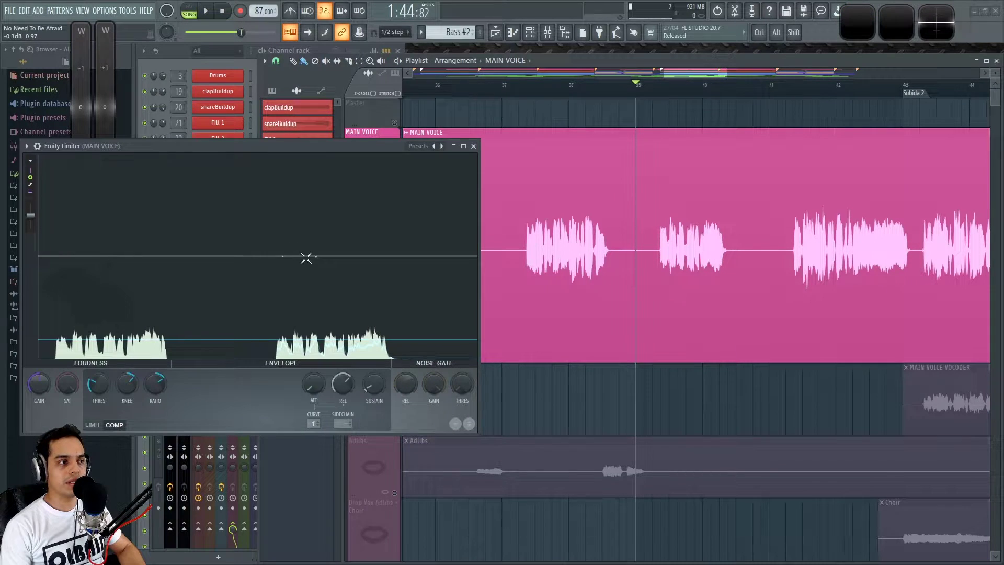
pyautogui.click(791, 86)
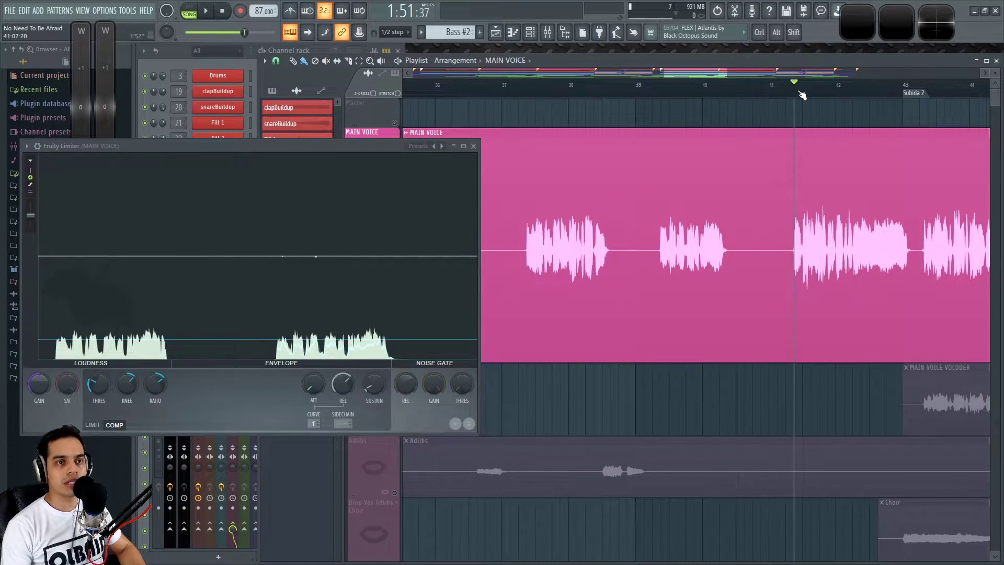
pyautogui.press('space')
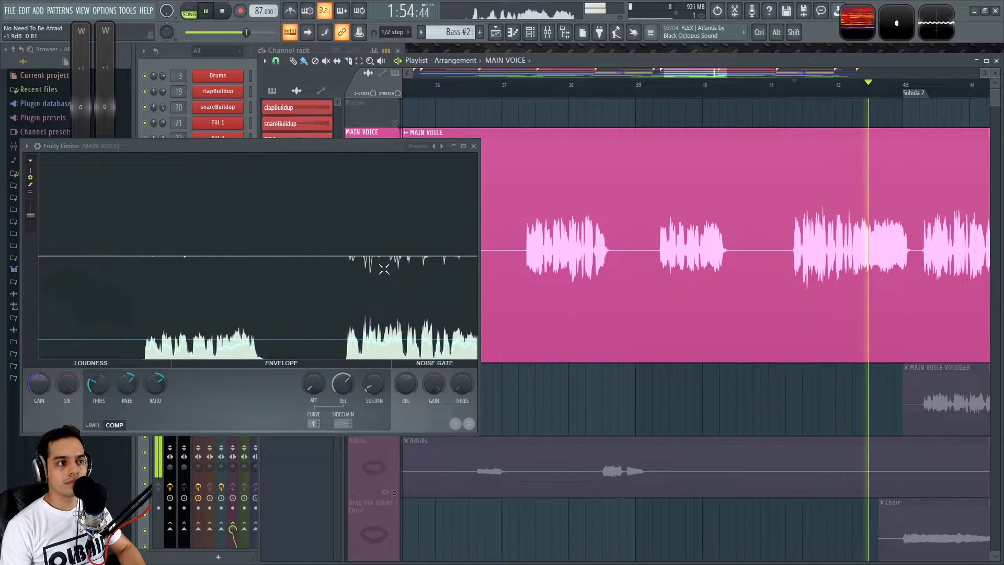
pyautogui.press('space')
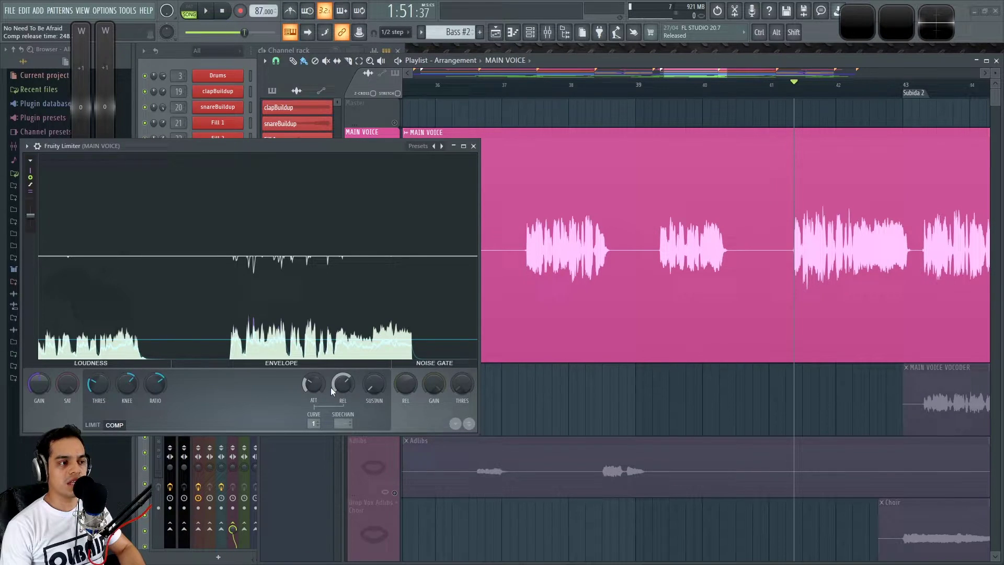
# Replay the louder phrase after bar 41 to check the compression, moving the limiter window clear of the vocal waveform.
pyautogui.press('space')
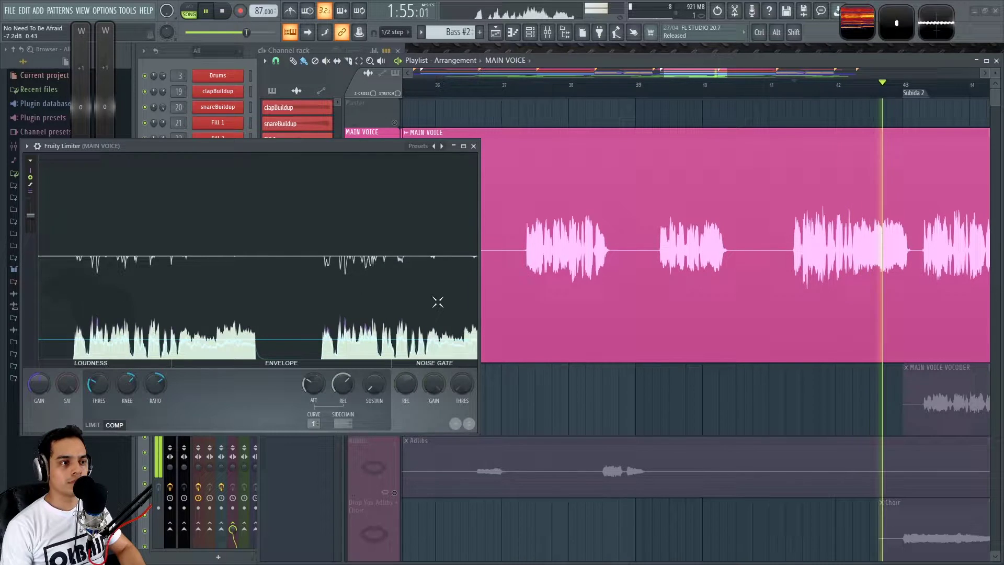
pyautogui.press('space')
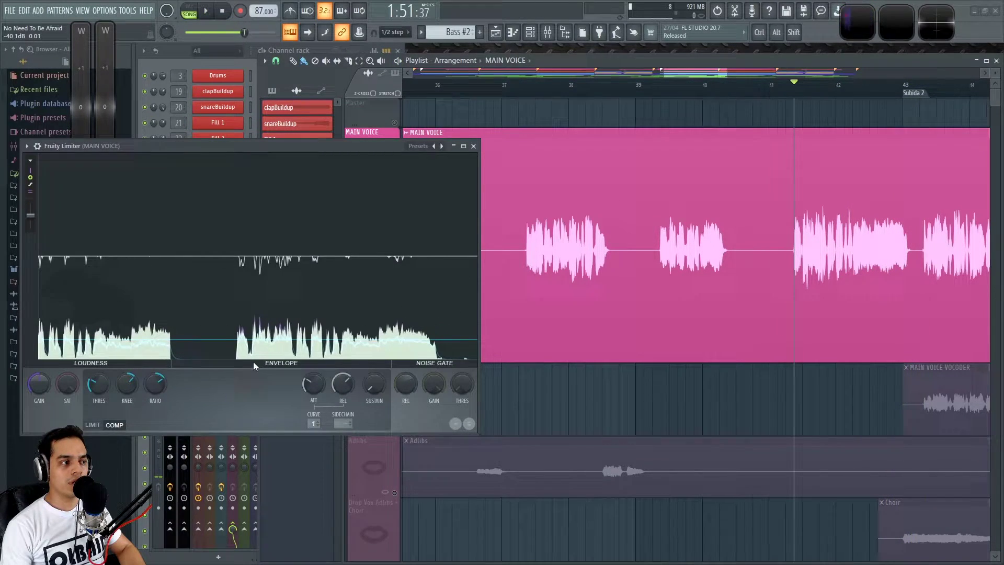
pyautogui.moveTo(287, 146); pyautogui.dragTo(398, 159)
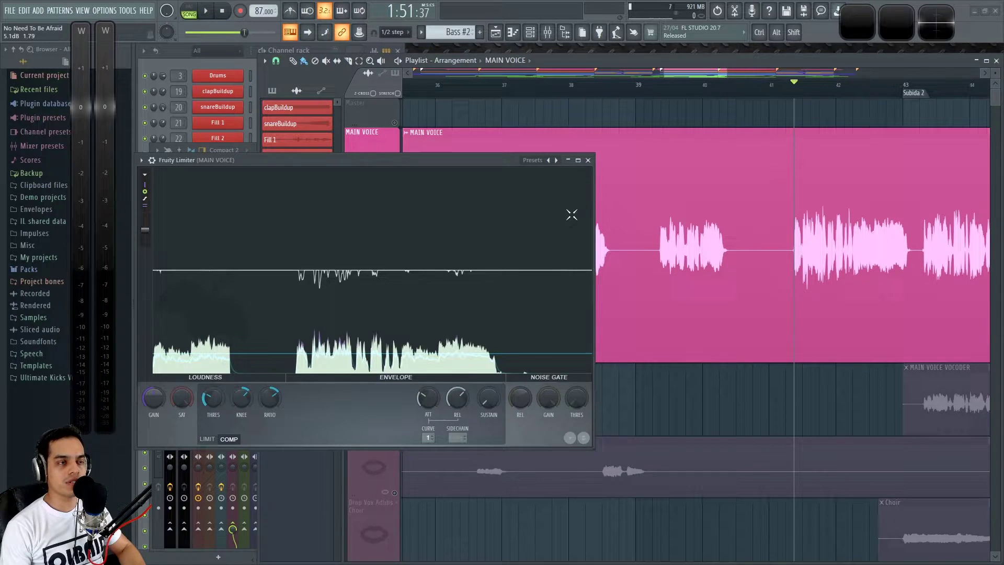
pyautogui.press('space')
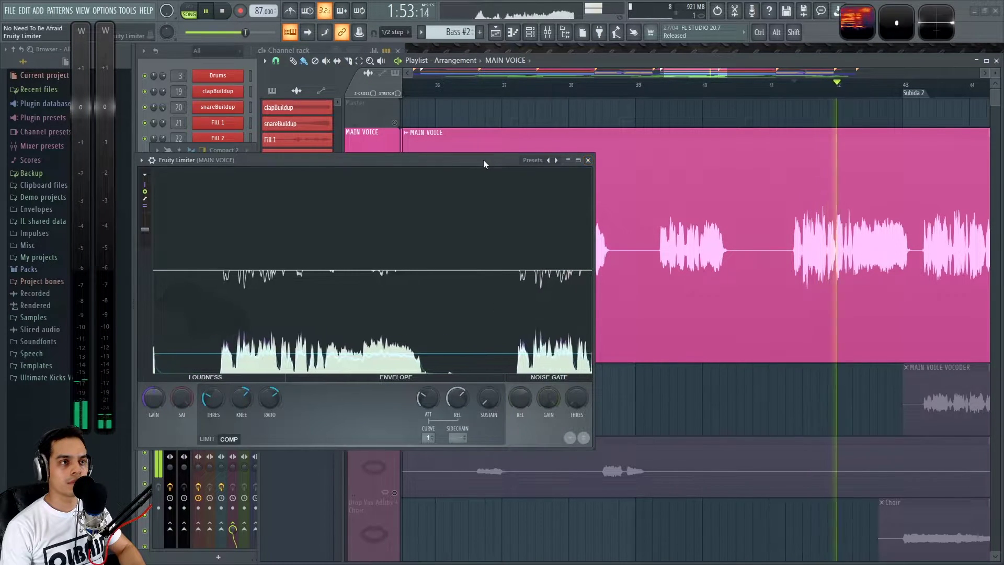
pyautogui.moveTo(484, 162); pyautogui.dragTo(796, 327)
pyautogui.scroll(-5, 456, 241)
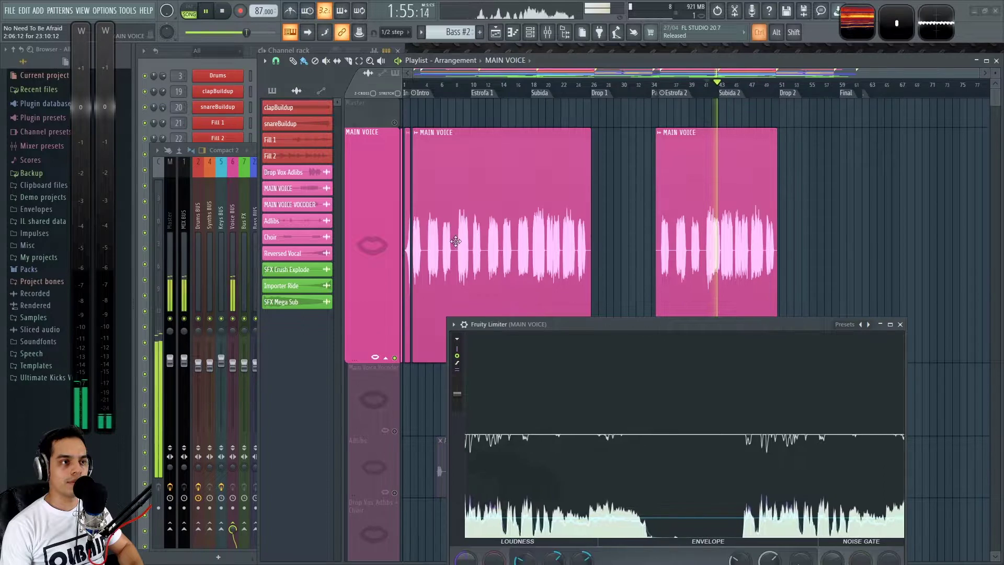
# Play the MAIN VOICE from the Subida section near bar 18, keeping the limiter's full controls in view to check the compression.
pyautogui.scroll(1, 456, 241)
pyautogui.scroll(5, 575, 233)
pyautogui.click(491, 87)
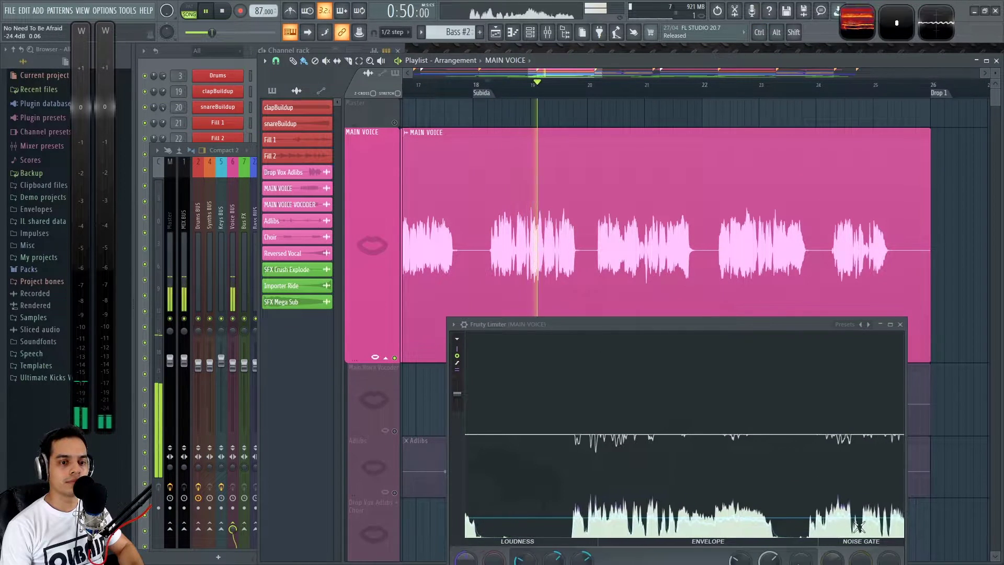
pyautogui.moveTo(631, 323); pyautogui.dragTo(617, 265)
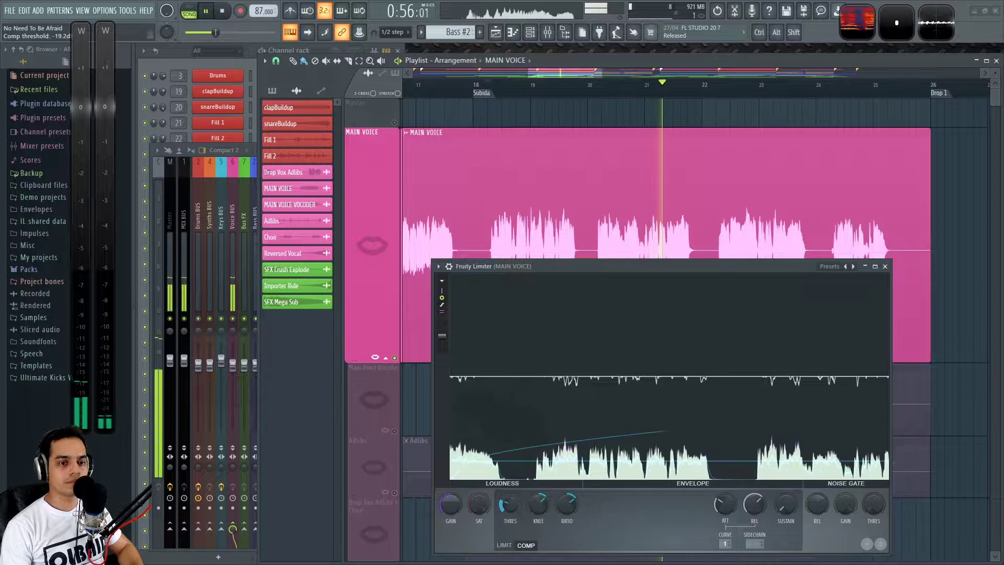
pyautogui.press('space')
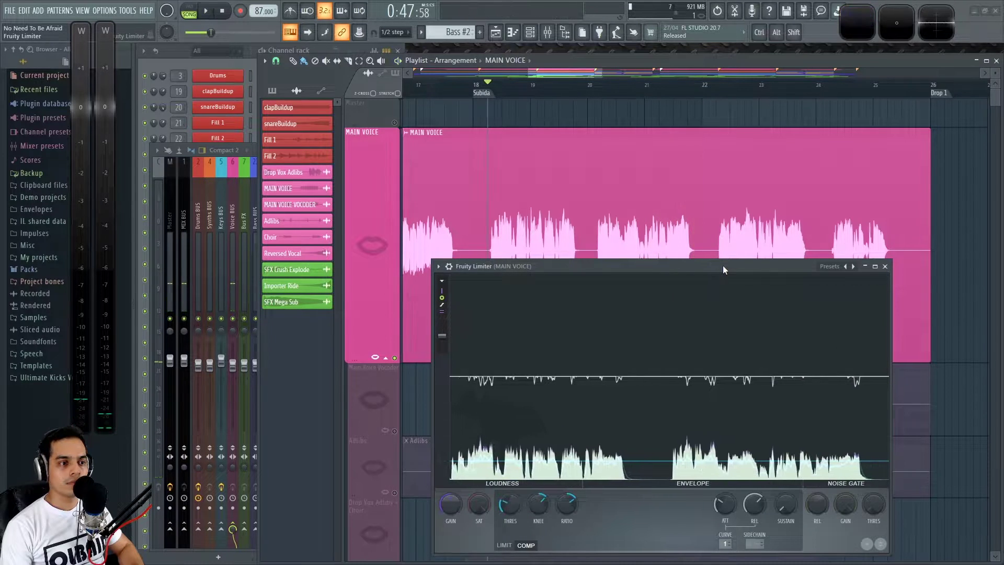
# Reposition the Fruity Limiter window, replay the Subida vocal to check the gain reduction, and close the limiter.
pyautogui.moveTo(723, 265); pyautogui.dragTo(648, 224)
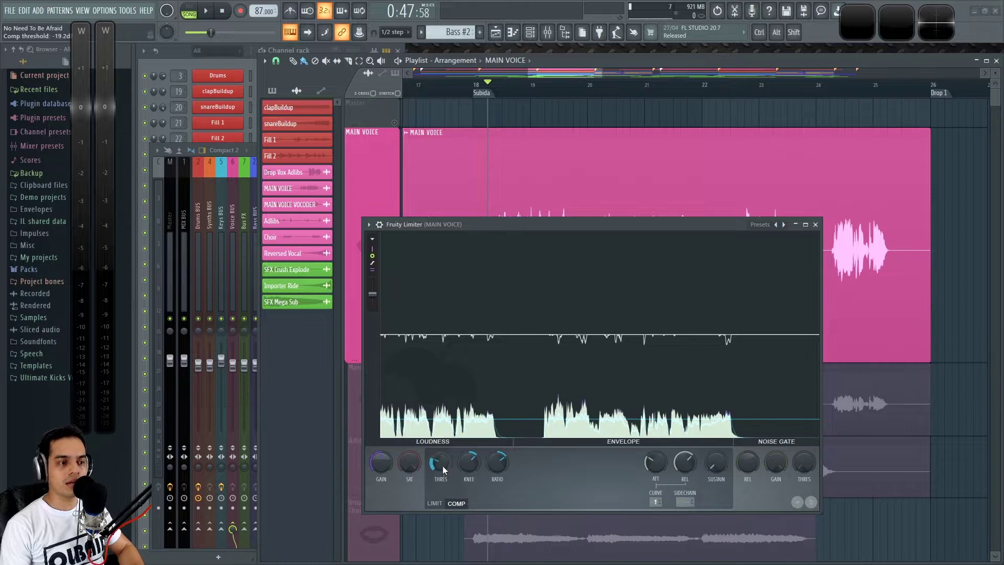
pyautogui.press('space')
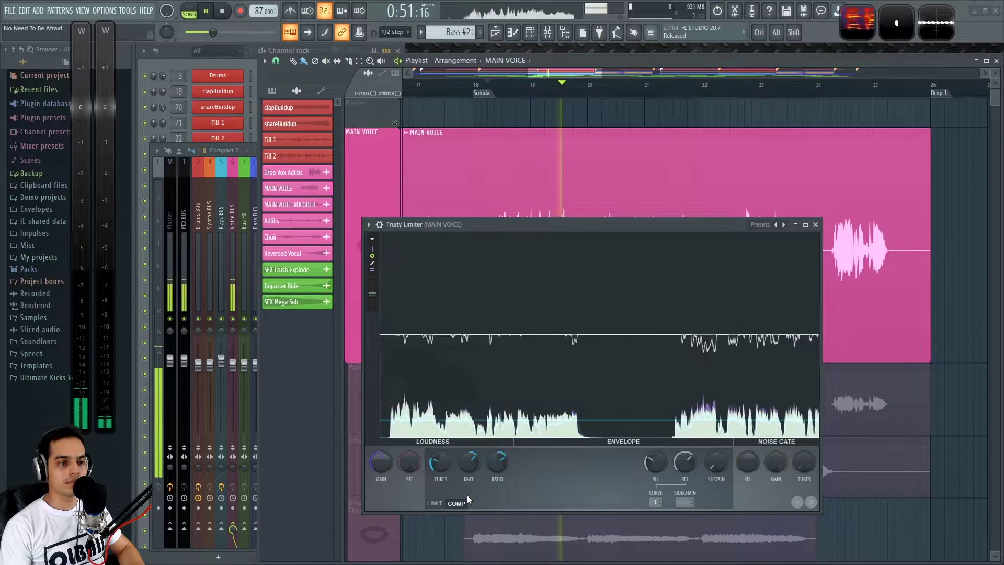
pyautogui.press('space')
pyautogui.click(816, 225)
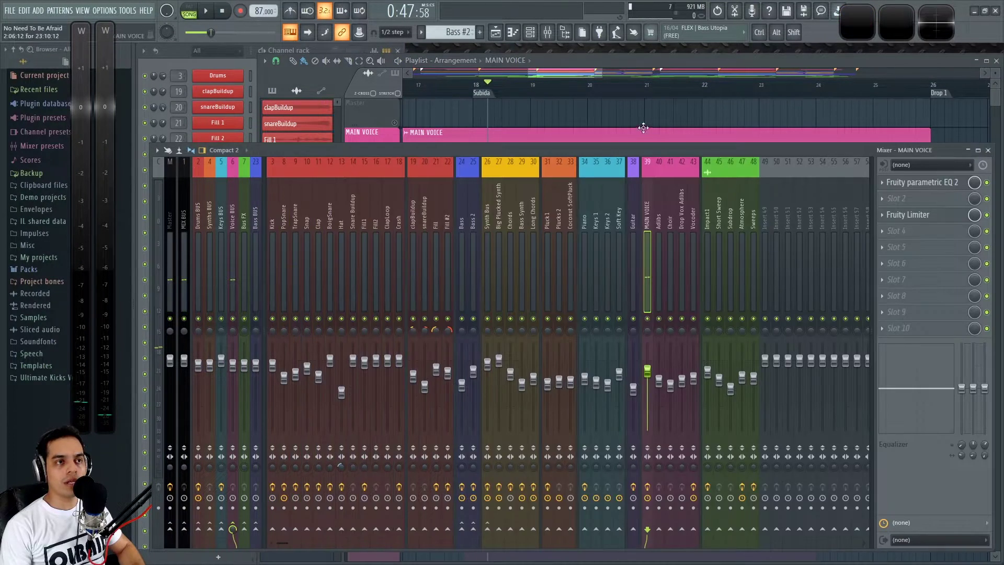
# Play the Subida vocal with the MAIN VOICE track's effects bypassed and re-enabled to compare the unprocessed and processed sound.
pyautogui.click(641, 127)
pyautogui.scroll(-5, 724, 337)
pyautogui.scroll(5, 604, 401)
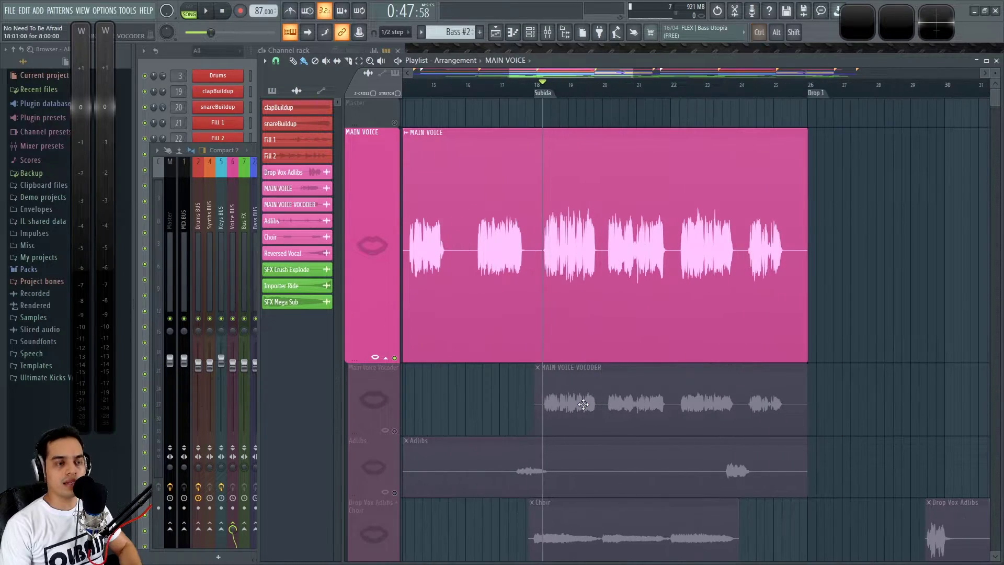
pyautogui.press('F9')
pyautogui.press('space')
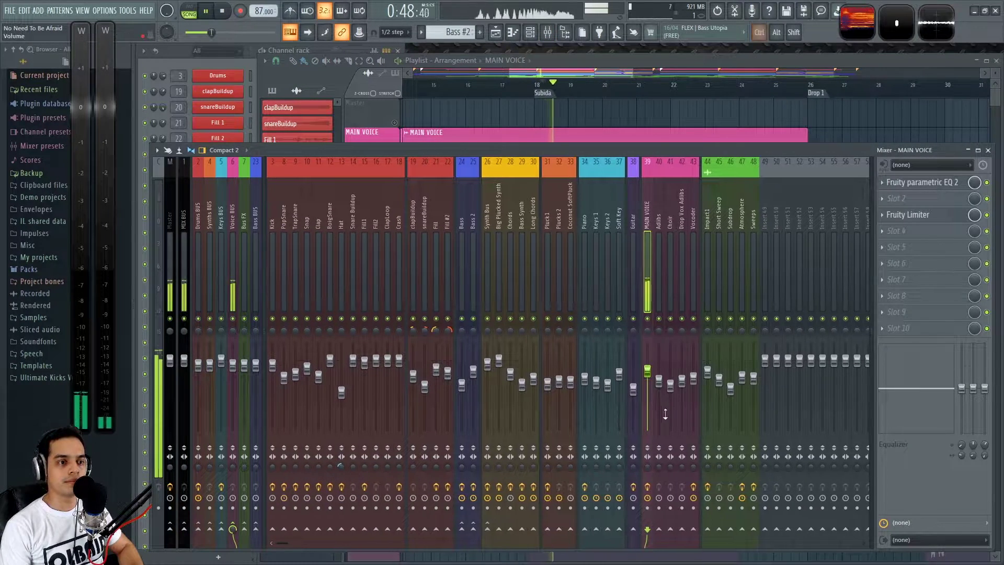
pyautogui.click(648, 487)
pyautogui.click(648, 487)
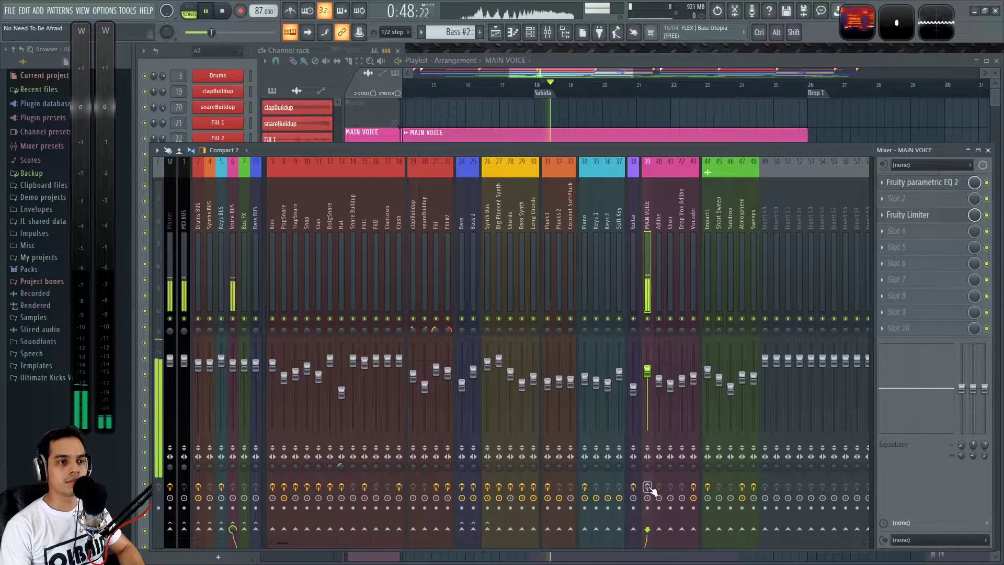
pyautogui.press('space')
pyautogui.press('space')
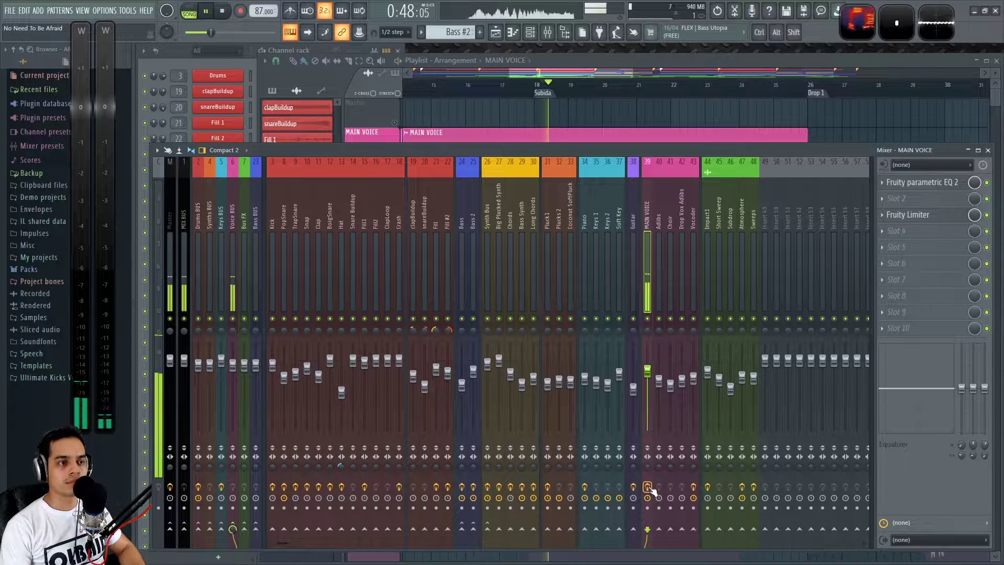
pyautogui.press('space')
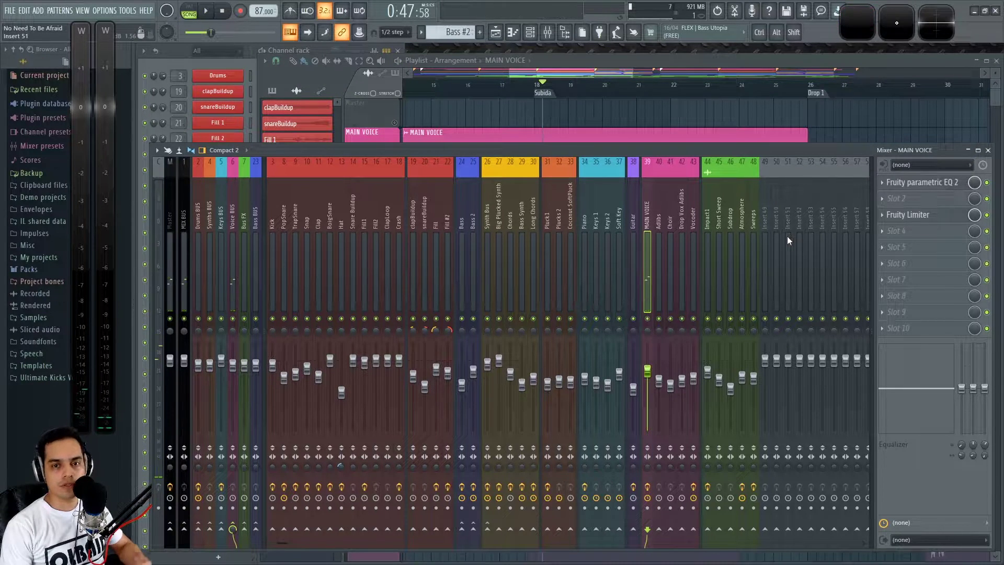
# Move Fruity Limiter up to slot 2 of the MAIN VOICE track and load Patcher into slot 4.
pyautogui.scroll(1, 924, 220)
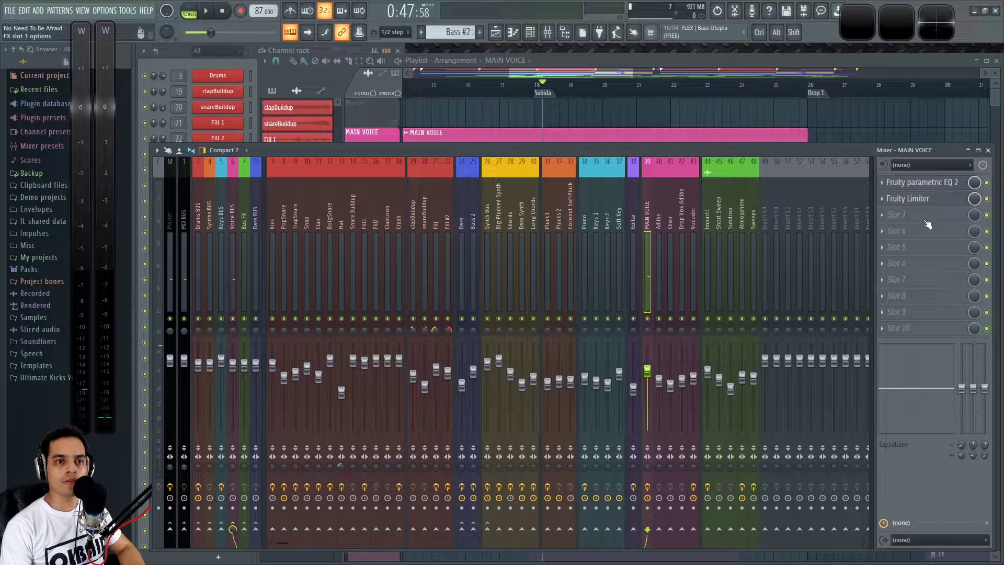
pyautogui.click(894, 232)
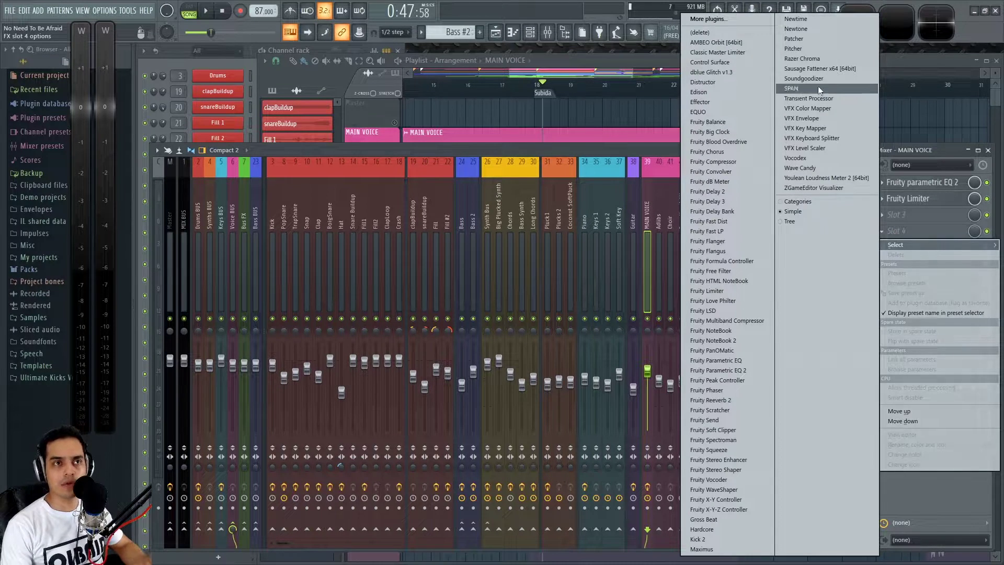
pyautogui.click(807, 37)
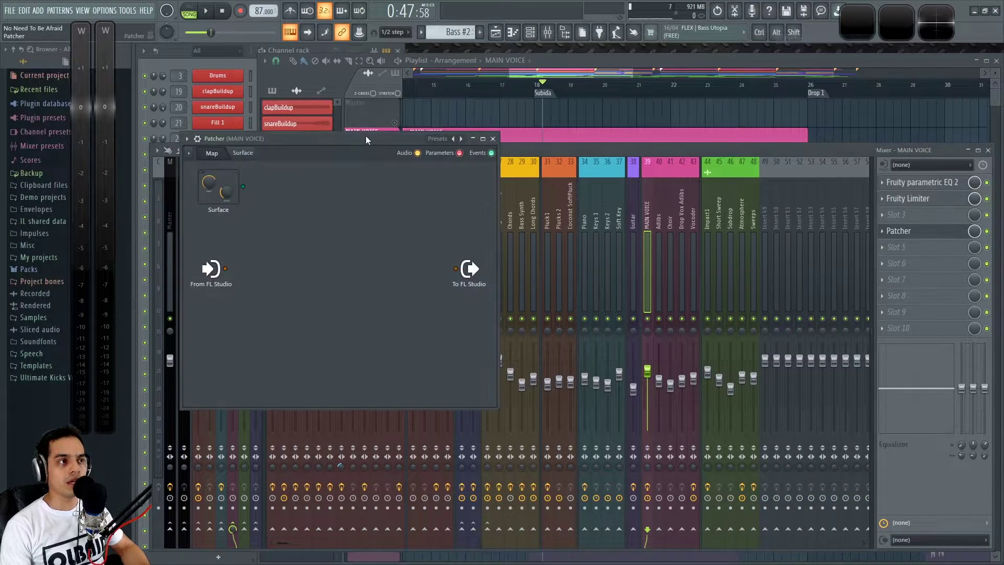
pyautogui.moveTo(366, 136); pyautogui.dragTo(475, 144)
# Load the Compresion Paralela preset in Patcher and place its window over the middle of the mixer.
pyautogui.click(571, 149)
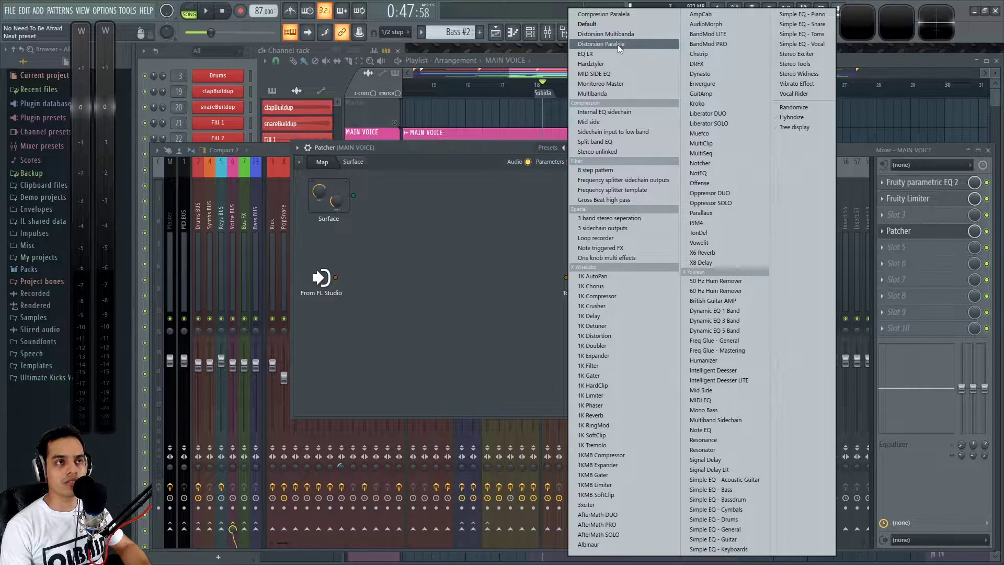
pyautogui.click(607, 14)
pyautogui.moveTo(475, 148); pyautogui.dragTo(524, 158)
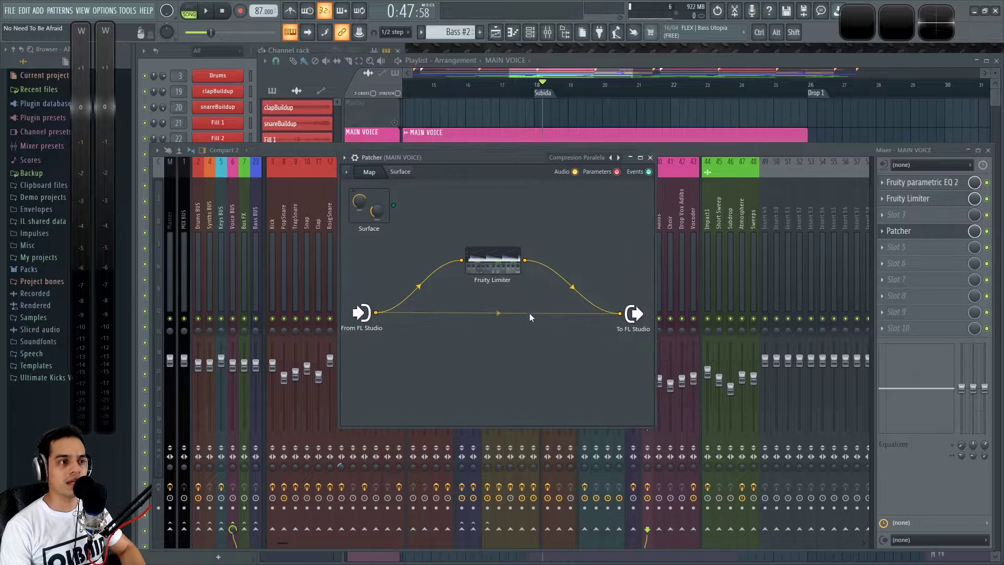
# Open the Fruity Limiter inside Patcher, play the vocal to check its heavy parallel compression, and close it.
pyautogui.doubleClick(495, 275)
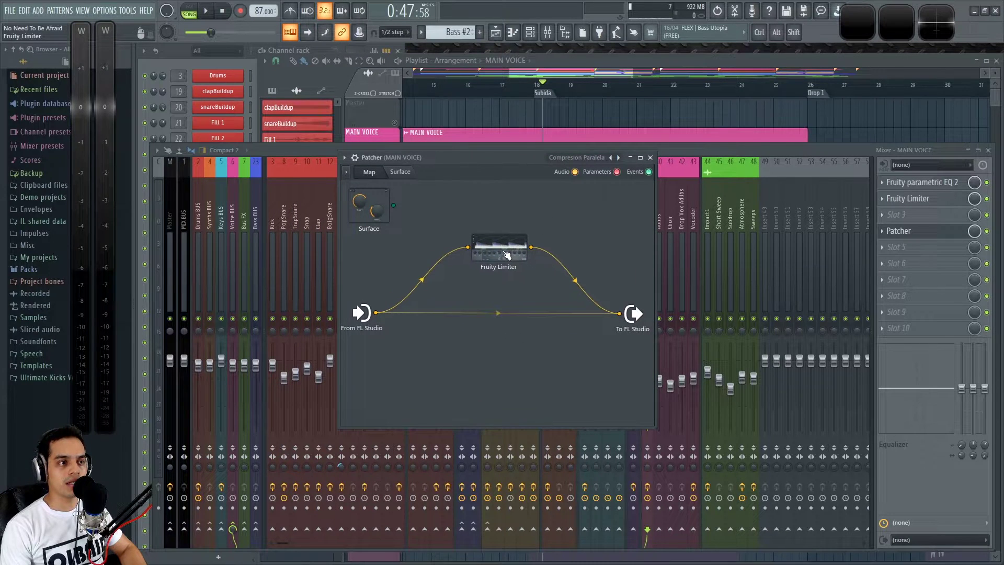
pyautogui.press('space')
pyautogui.moveTo(497, 202); pyautogui.dragTo(496, 165)
pyautogui.press('space')
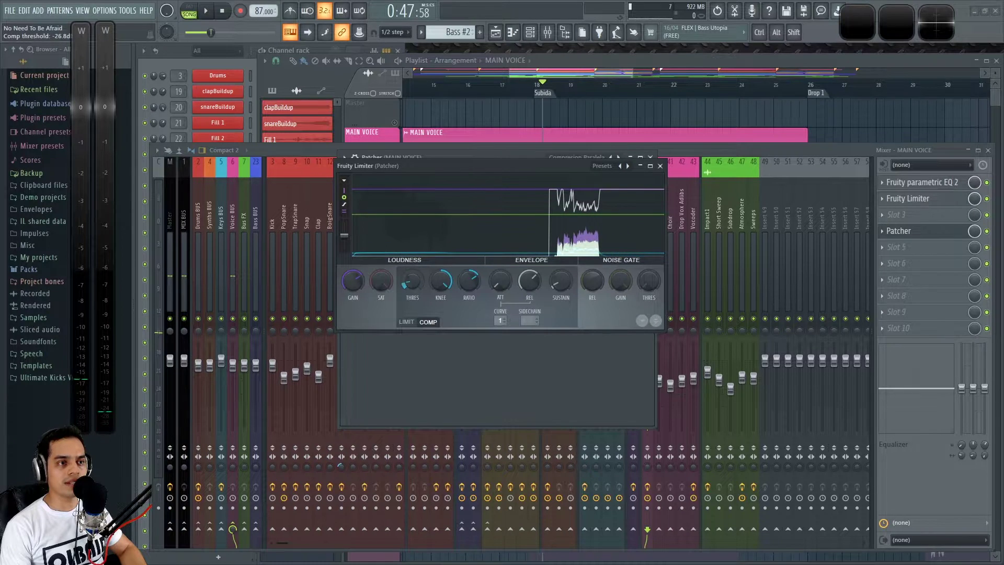
pyautogui.press('space')
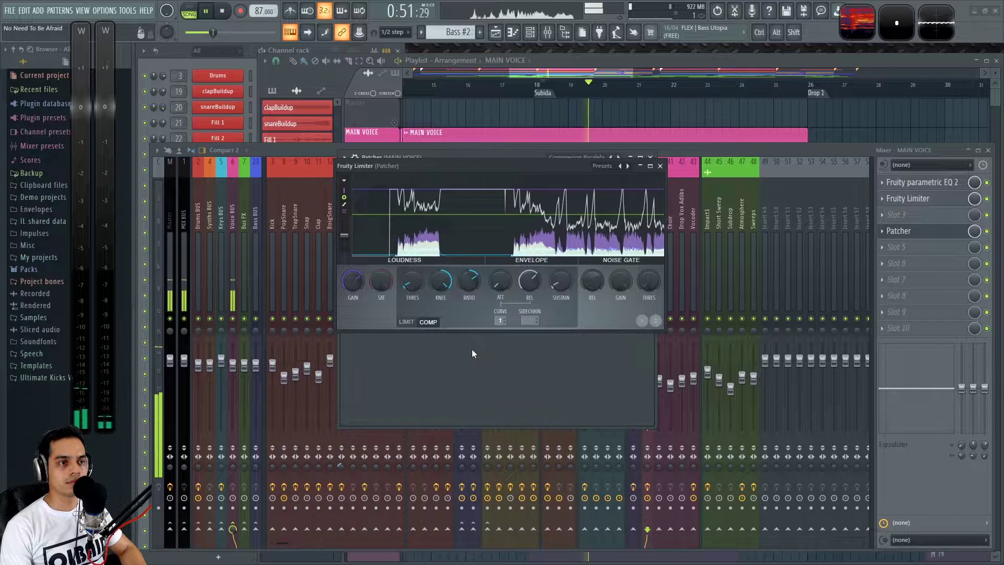
pyautogui.press('space')
pyautogui.click(660, 166)
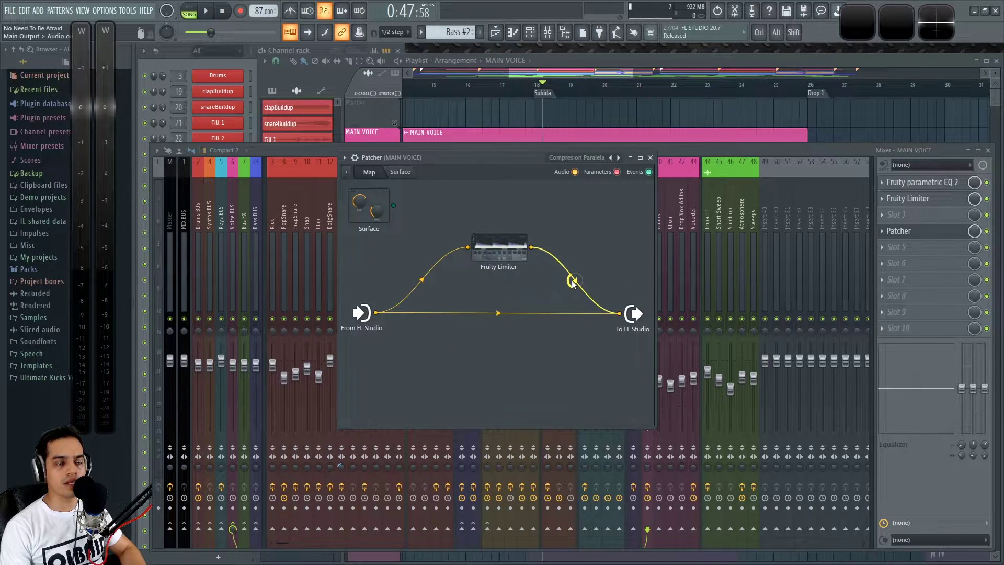
# Play the vocal with Patcher bypassed and re-enabled, comparing the level with and without parallel compression on the repositioned level meter.
pyautogui.press('space')
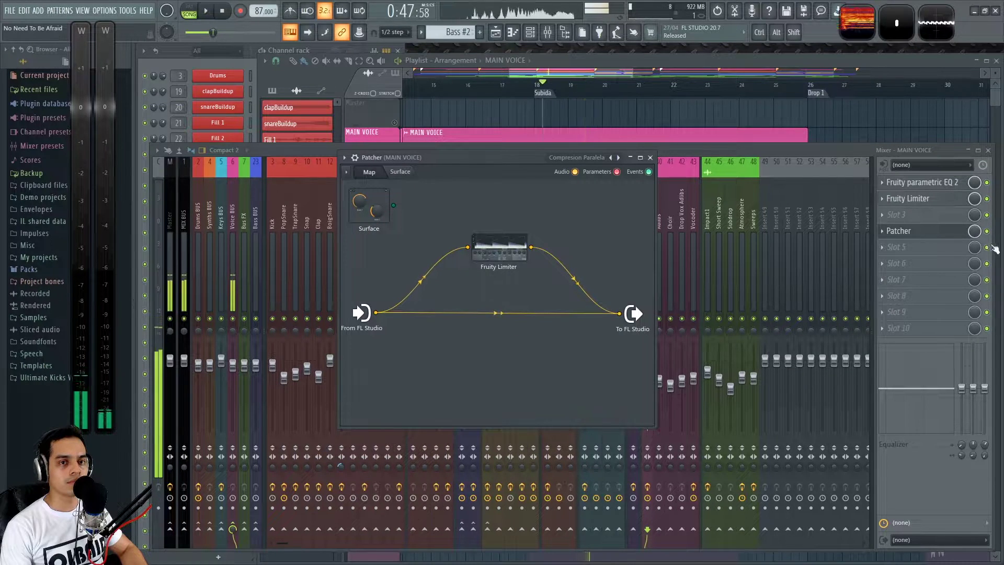
pyautogui.press('space')
pyautogui.click(987, 231)
pyautogui.press('space')
pyautogui.press('space')
pyautogui.click(987, 231)
pyautogui.press('space')
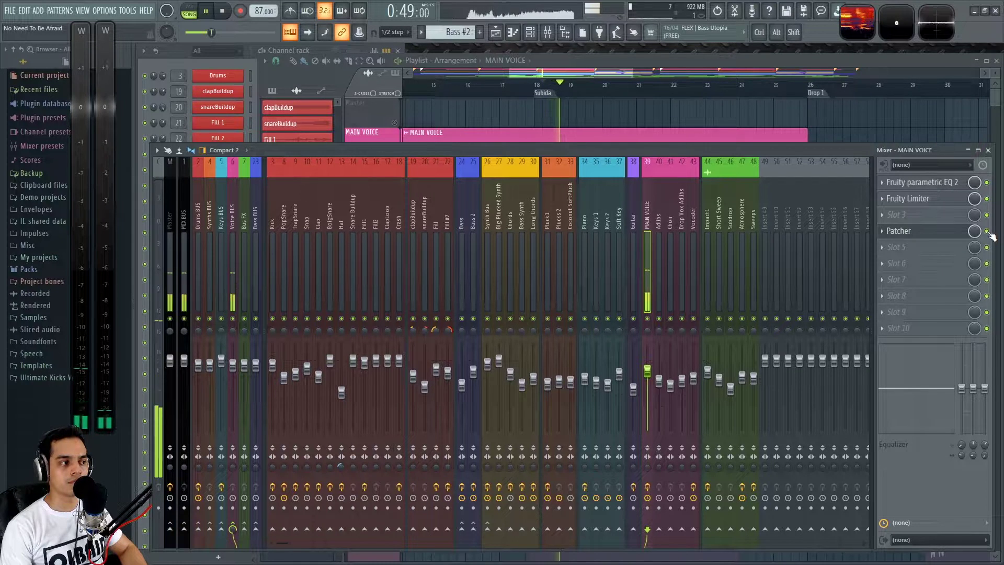
pyautogui.press('space')
pyautogui.moveTo(103, 241)
pyautogui.mouseDown()
pyautogui.moveTo(119, 232)
pyautogui.moveTo(101, 233)
pyautogui.moveTo(119, 236)
pyautogui.mouseUp()
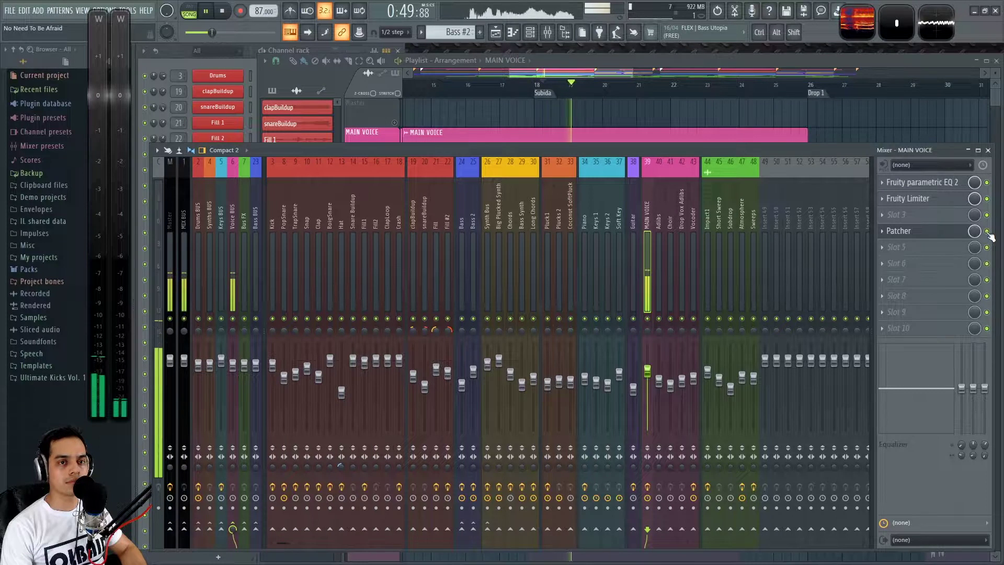
pyautogui.press('space')
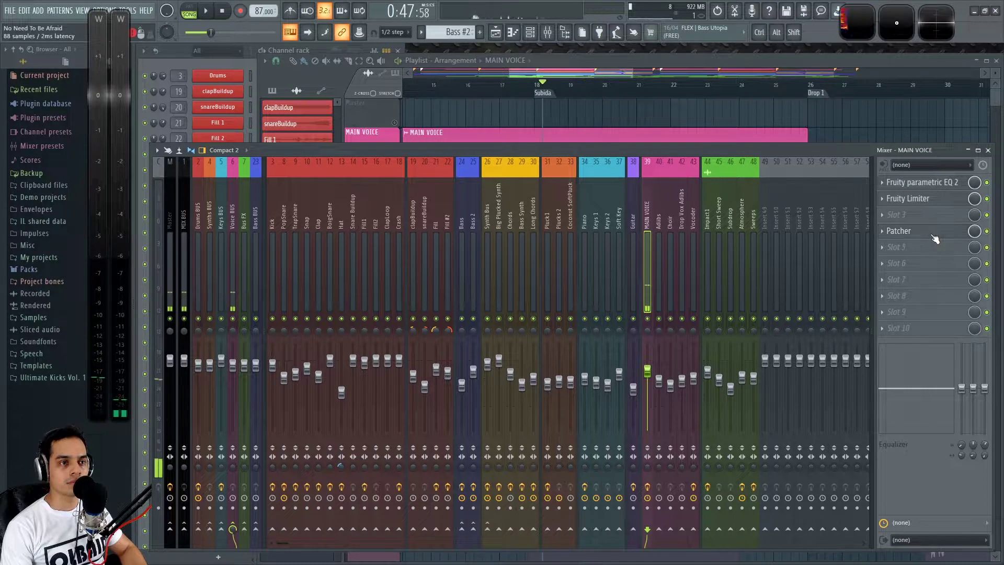
# Reopen Patcher to review the parallel compression routing during vocal playback, and close it.
pyautogui.click(934, 232)
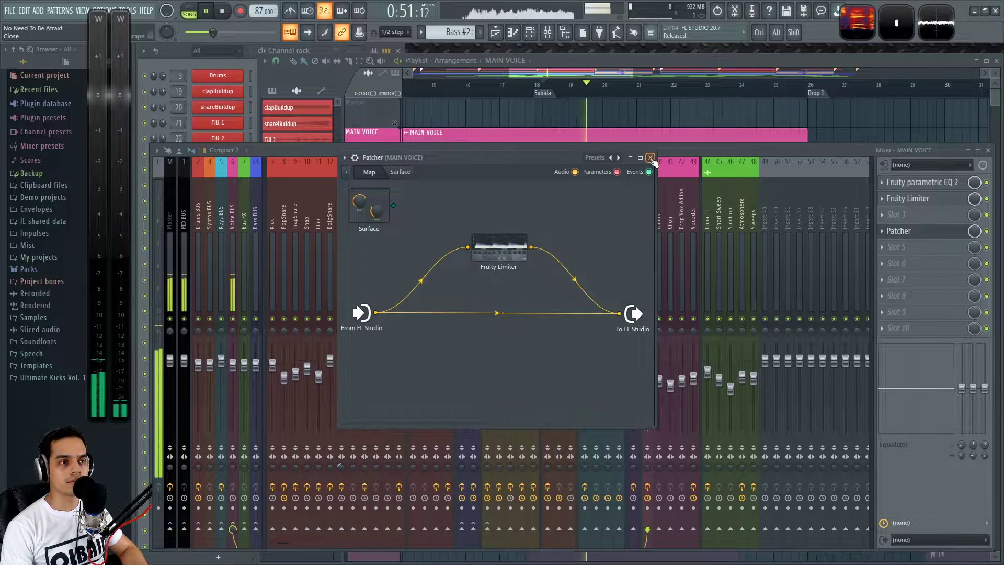
pyautogui.press('space')
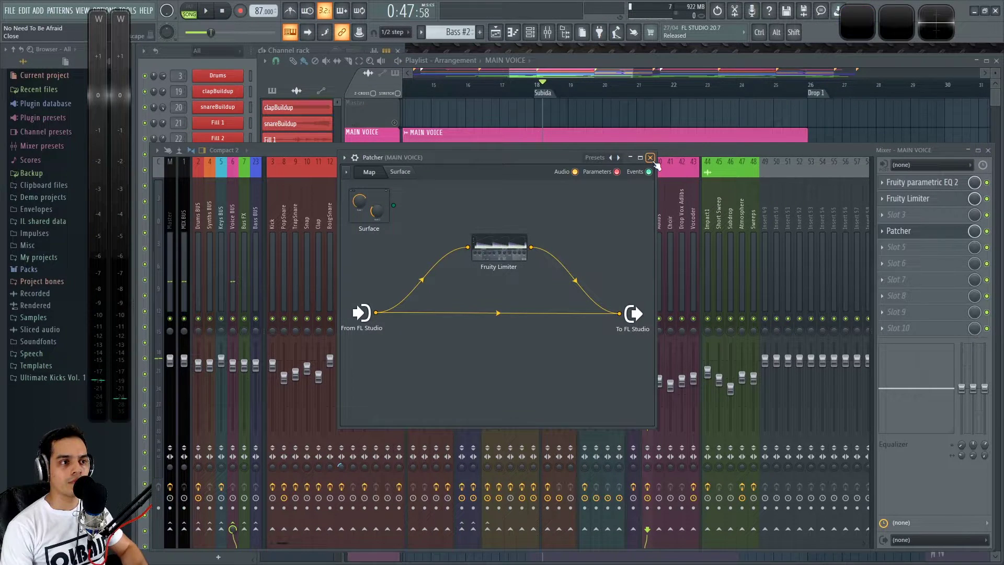
pyautogui.click(650, 158)
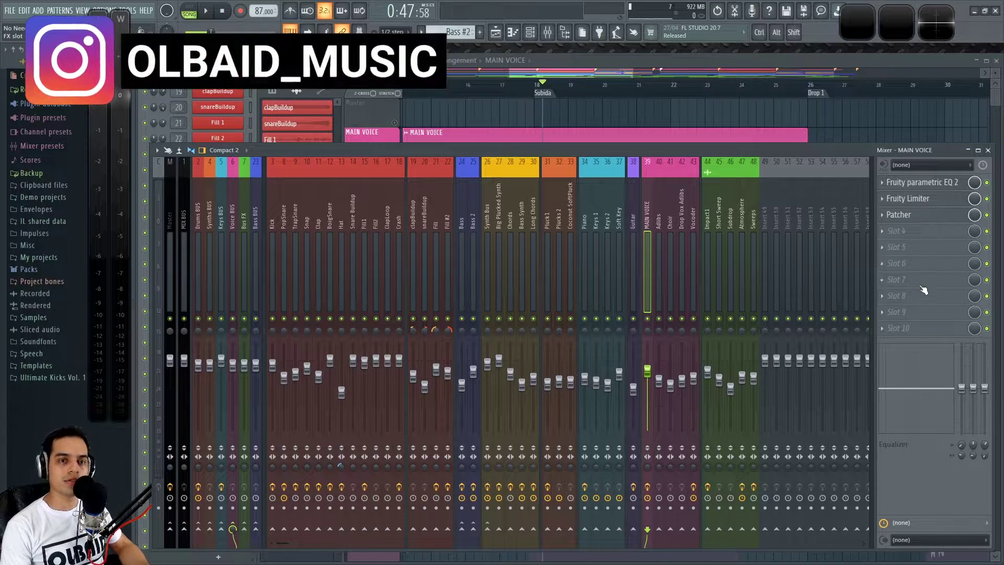
# Load a second Patcher into slot 5 of the MAIN VOICE track and connect its From FL Studio input to the To FL Studio output.
pyautogui.click(893, 262)
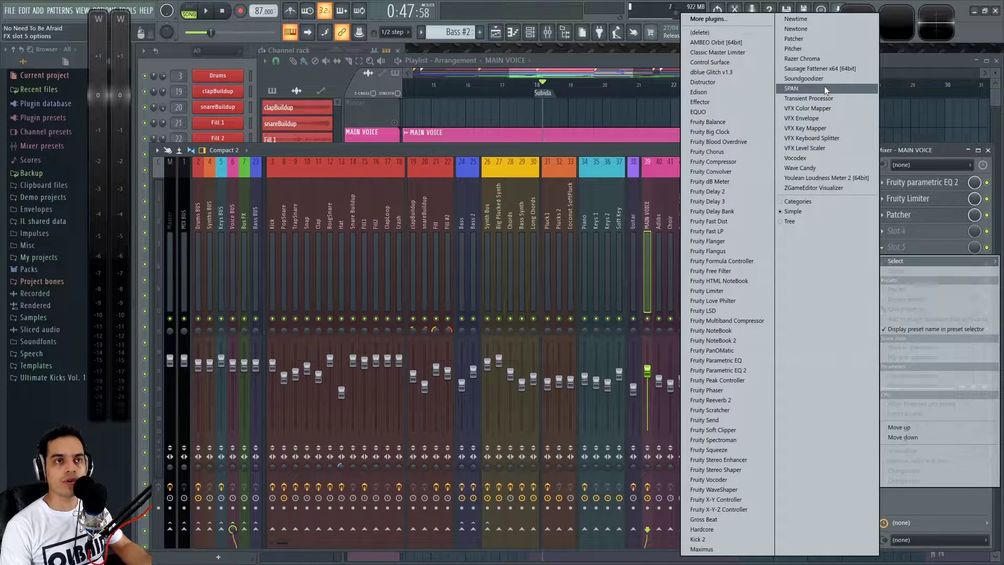
pyautogui.click(808, 39)
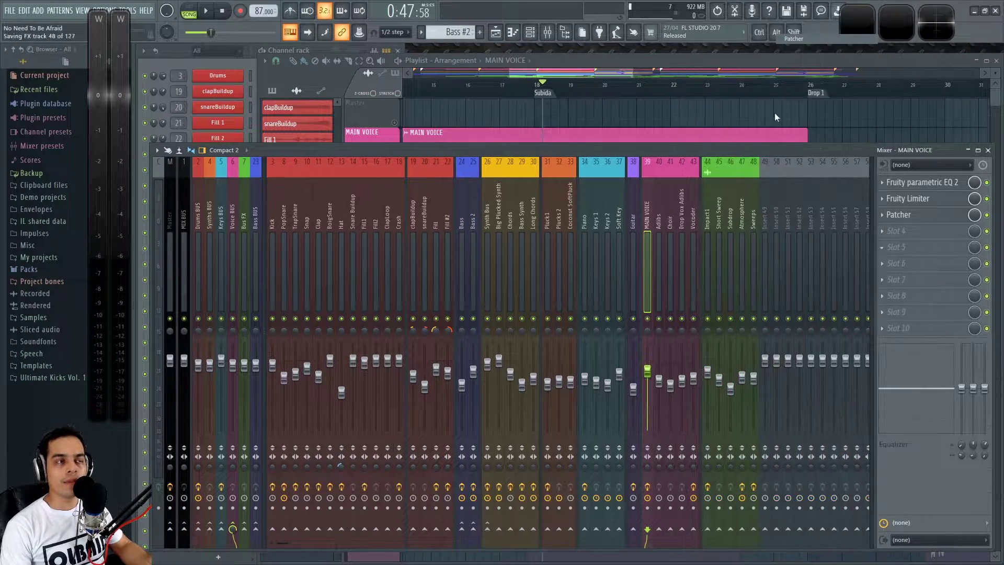
pyautogui.moveTo(397, 155); pyautogui.dragTo(502, 172)
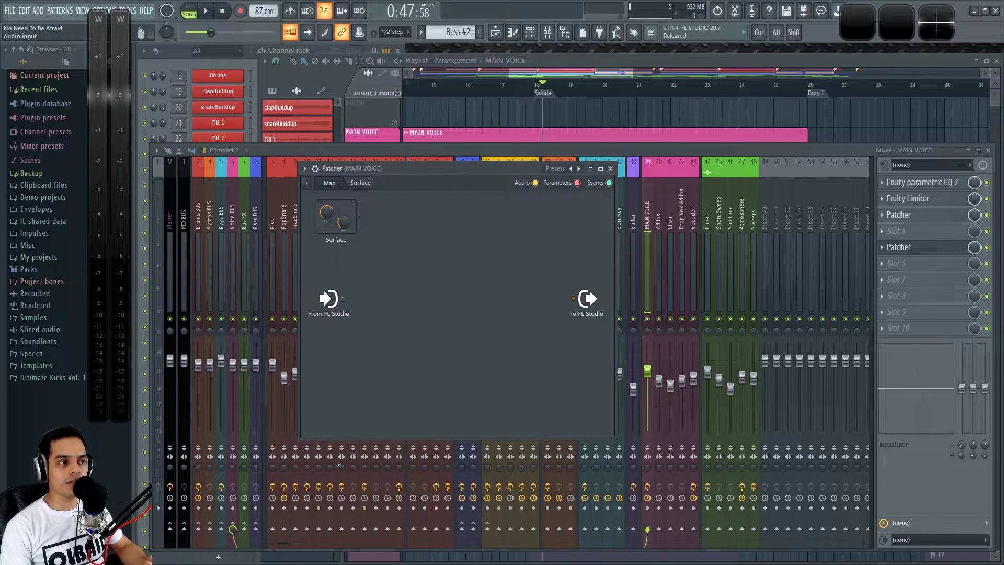
pyautogui.moveTo(554, 294); pyautogui.dragTo(574, 298)
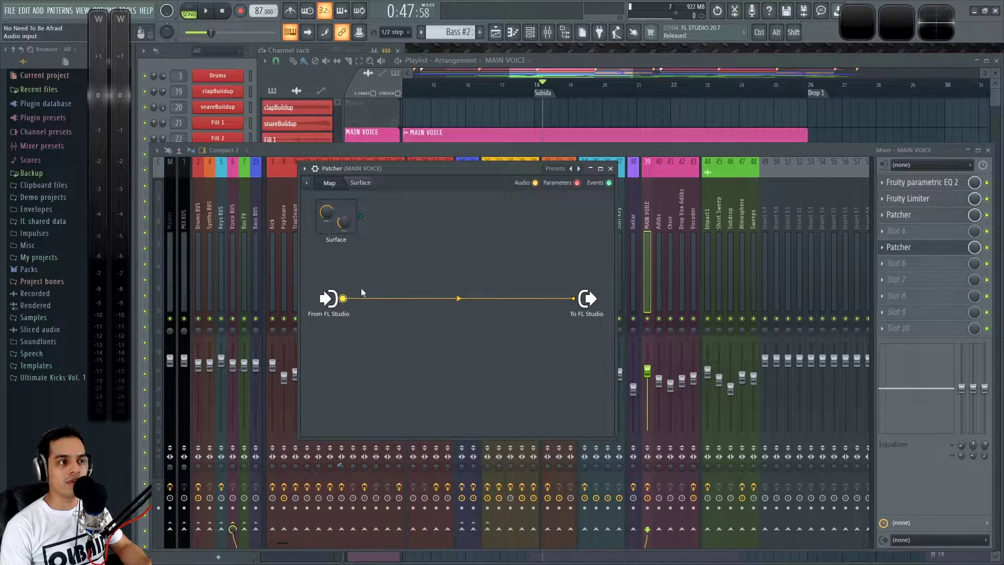
# Add Fruity Delay Bank and Fruity Reeverb 2 to the new Patcher map, placed side by side above the direct signal line.
pyautogui.rightClick(415, 264)
pyautogui.moveTo(470, 278)
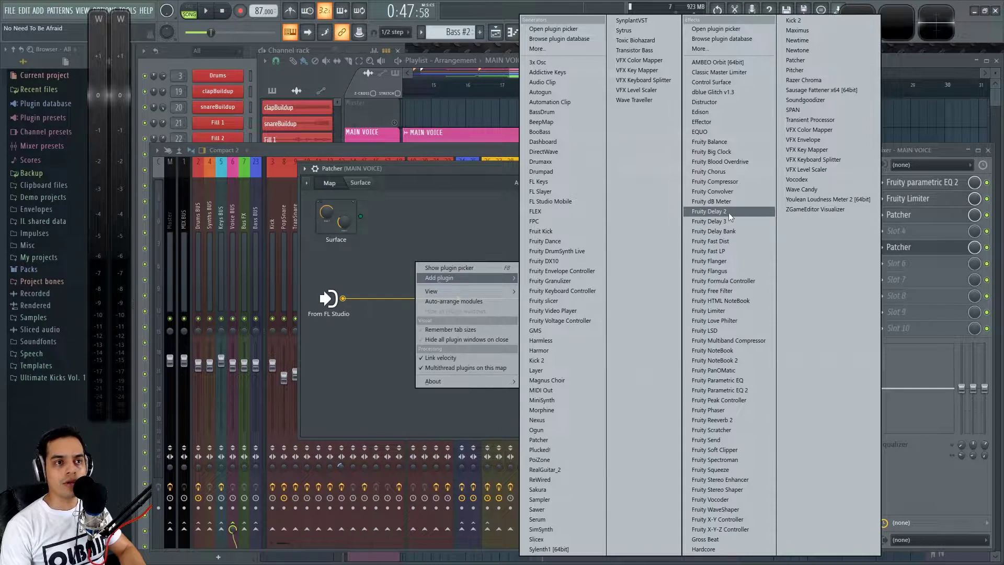
pyautogui.click(736, 231)
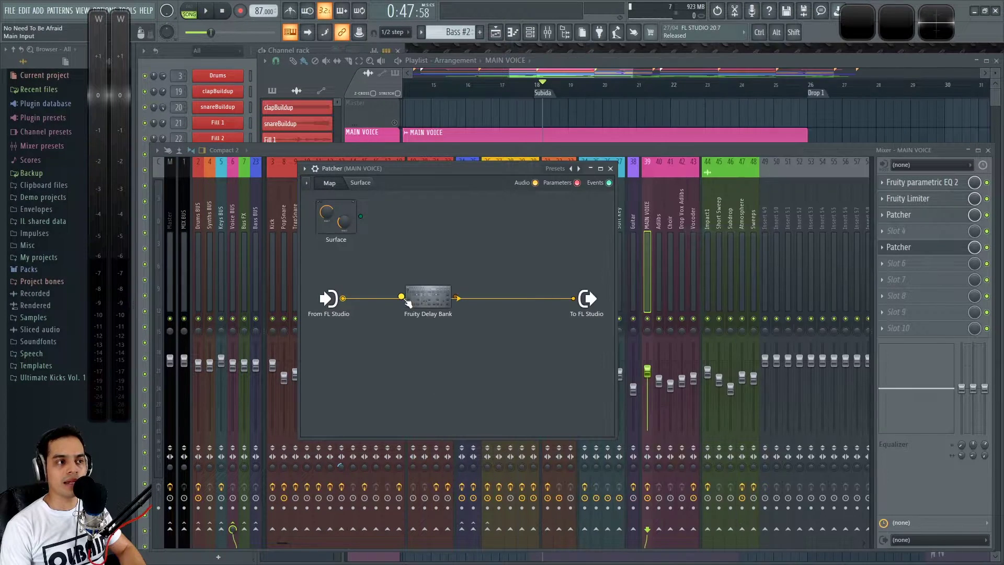
pyautogui.rightClick(519, 261)
pyautogui.moveTo(616, 277)
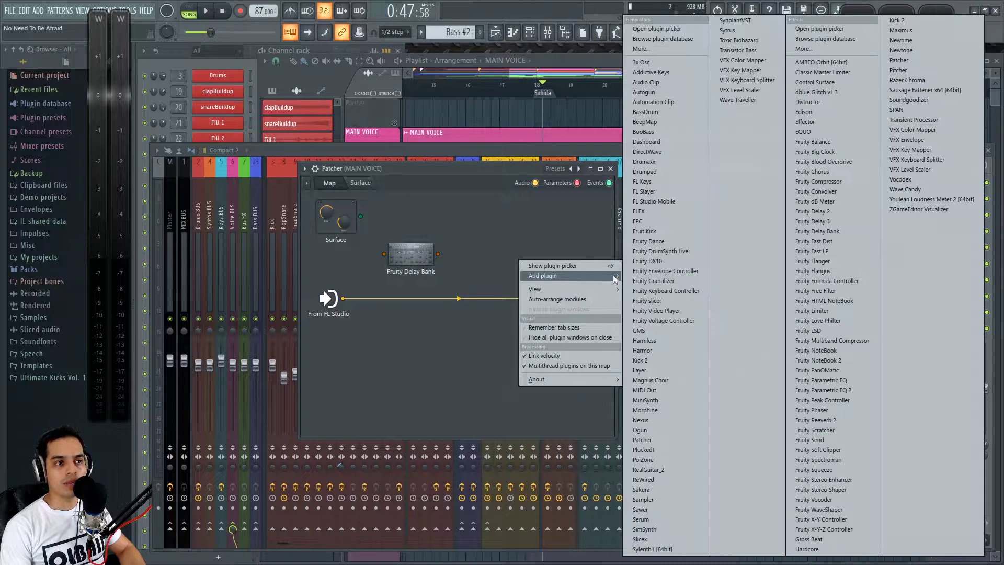
pyautogui.click(826, 420)
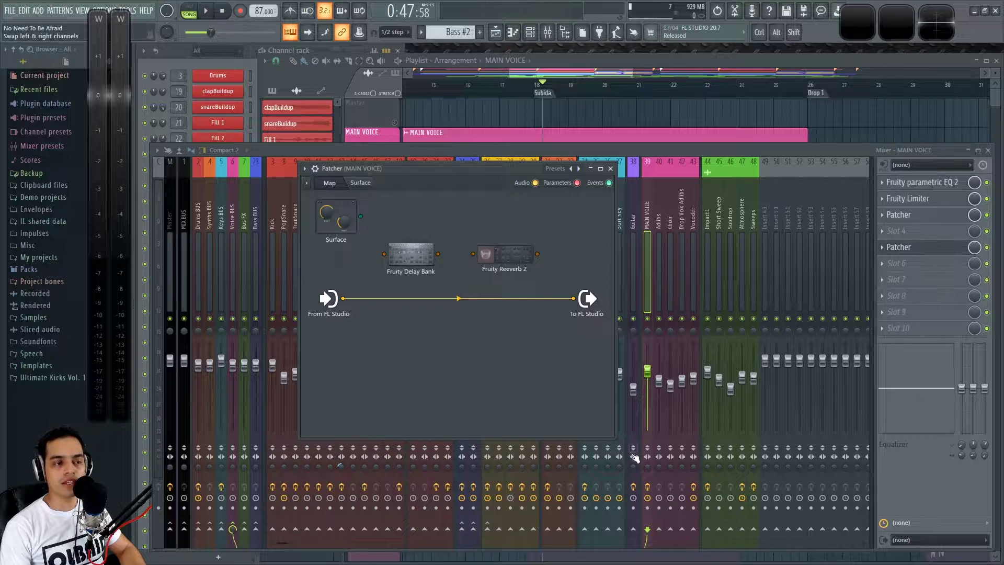
# Enlarge the Patcher window and space Fruity Reeverb 2 and To FL Studio farther from Fruity Delay Bank.
pyautogui.moveTo(481, 171); pyautogui.dragTo(467, 153)
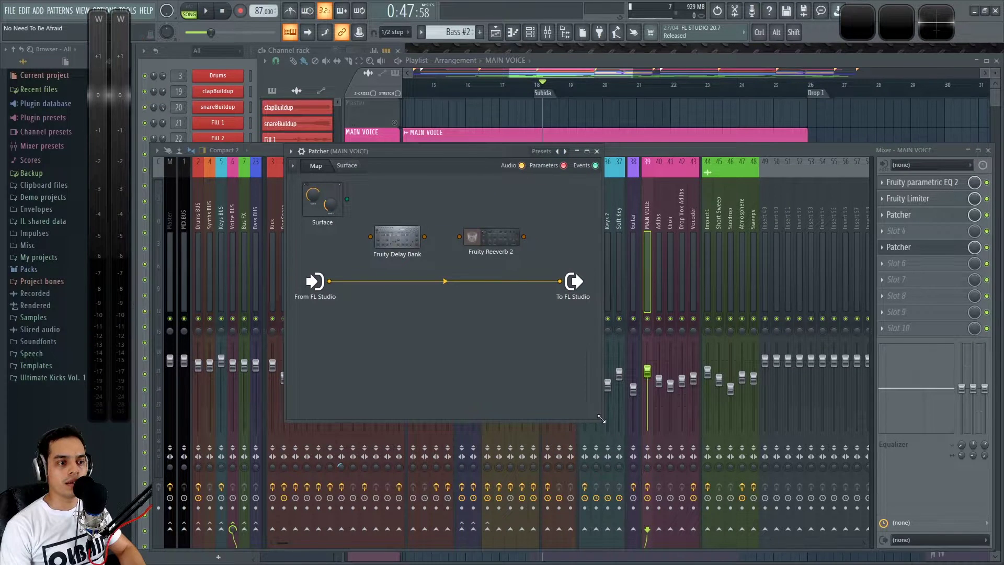
pyautogui.moveTo(602, 418); pyautogui.dragTo(765, 461)
pyautogui.moveTo(581, 291); pyautogui.dragTo(639, 304)
pyautogui.moveTo(502, 241); pyautogui.dragTo(574, 241)
# Route From FL Studio through Fruity Delay Bank into To FL Studio, move Fruity Reeverb 2 aside, and turn down the direct connection.
pyautogui.moveTo(388, 244); pyautogui.dragTo(330, 281)
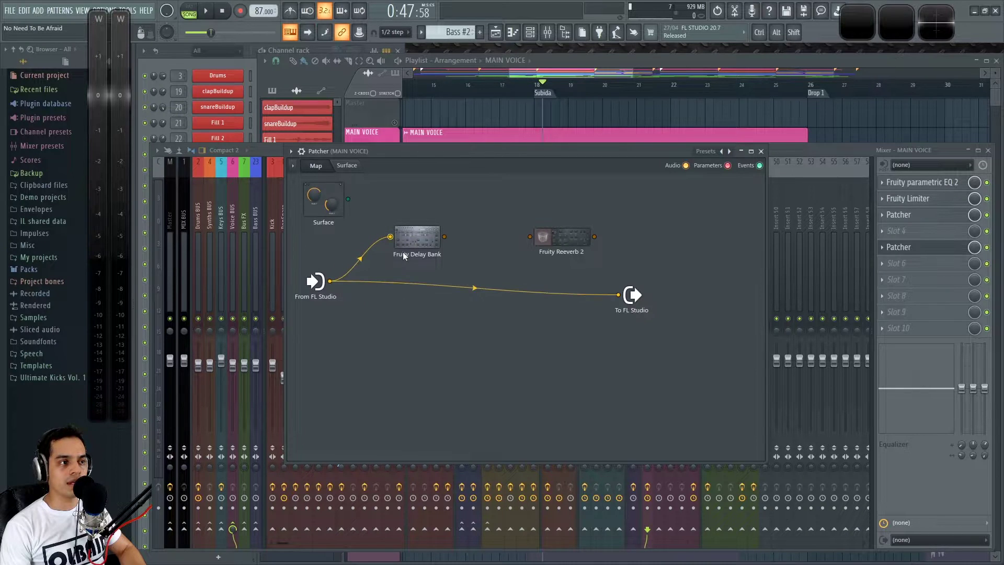
pyautogui.moveTo(445, 239); pyautogui.dragTo(530, 236)
pyautogui.moveTo(612, 289); pyautogui.dragTo(618, 295)
pyautogui.moveTo(562, 237); pyautogui.dragTo(586, 225)
pyautogui.moveTo(472, 288); pyautogui.dragTo(472, 324)
# Open Fruity Delay Bank and set its feedback mode to ping-pong with a higher time offset while auditioning the vocal.
pyautogui.press('space')
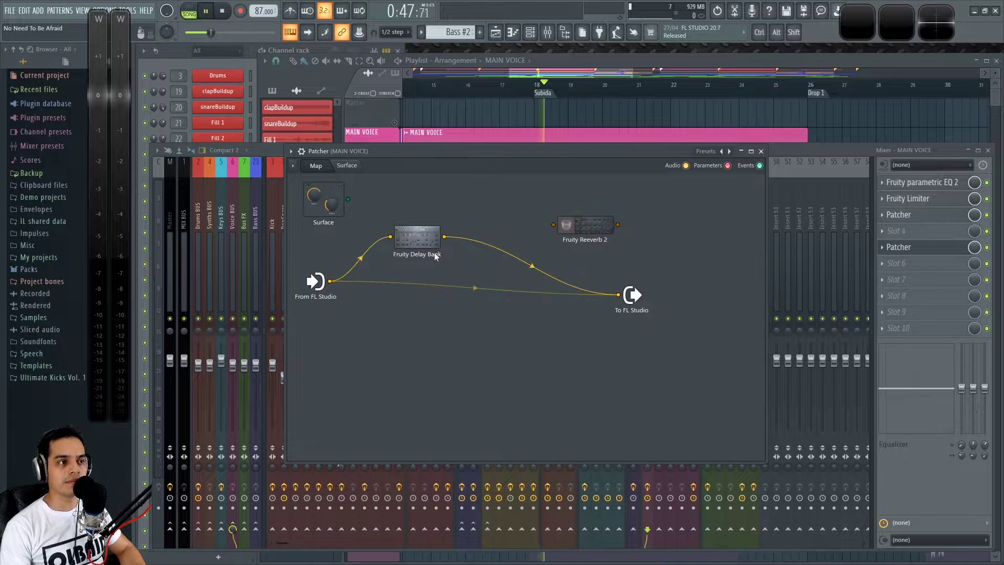
pyautogui.press('space')
pyautogui.doubleClick(424, 241)
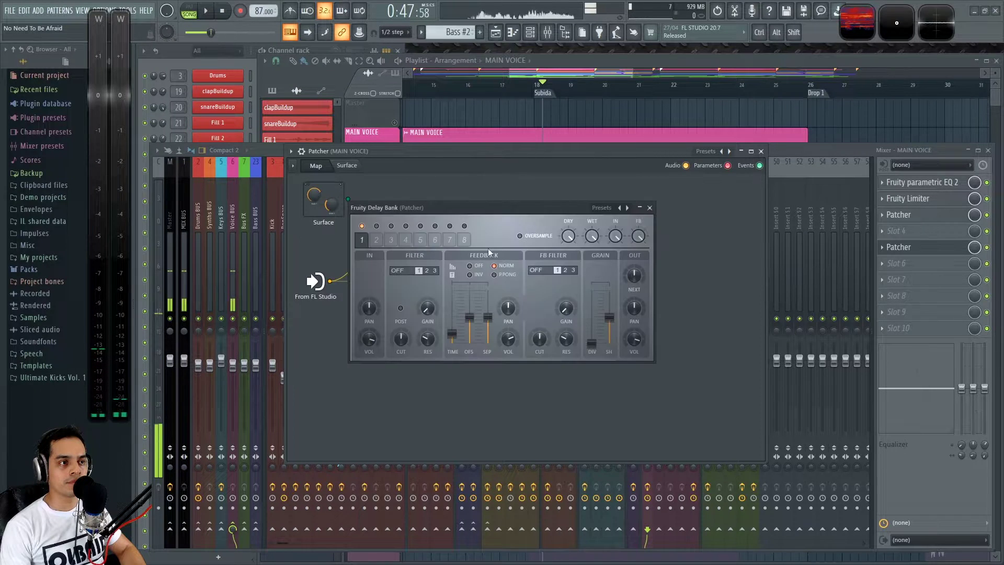
pyautogui.moveTo(500, 209); pyautogui.dragTo(511, 210)
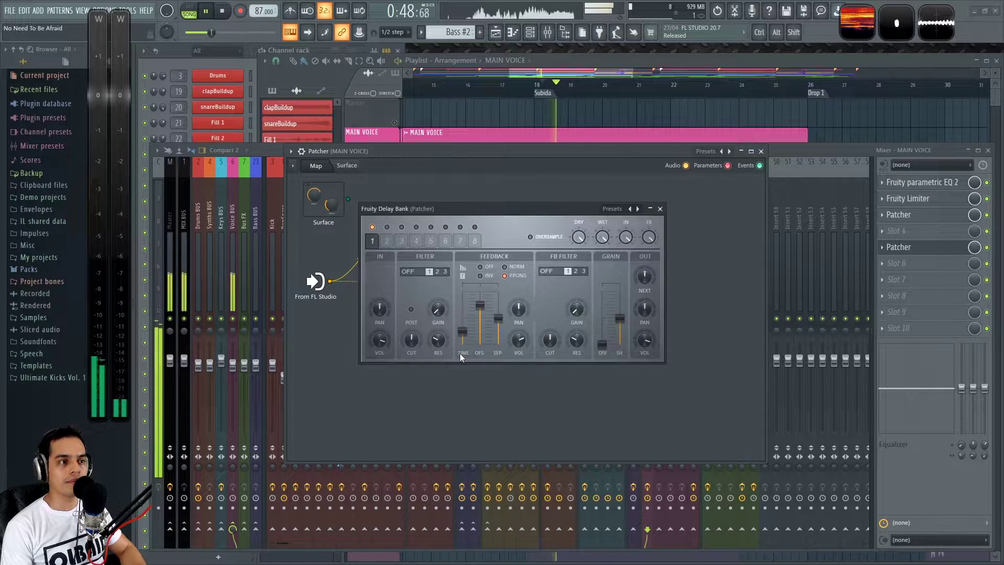
pyautogui.press('space')
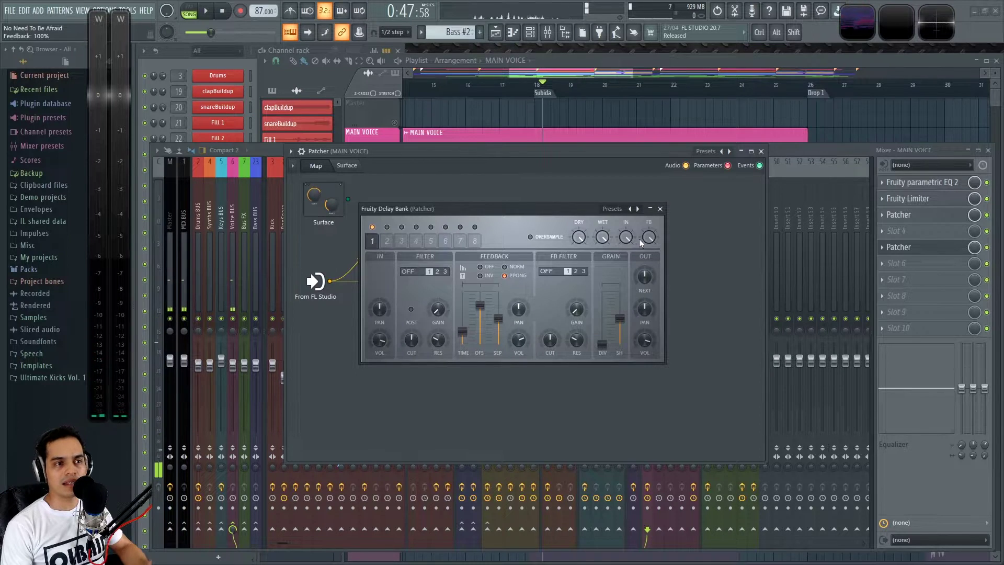
# Adjust Fruity Delay Bank's overall feedback, input and dry levels while auditioning the vocal.
pyautogui.press('space')
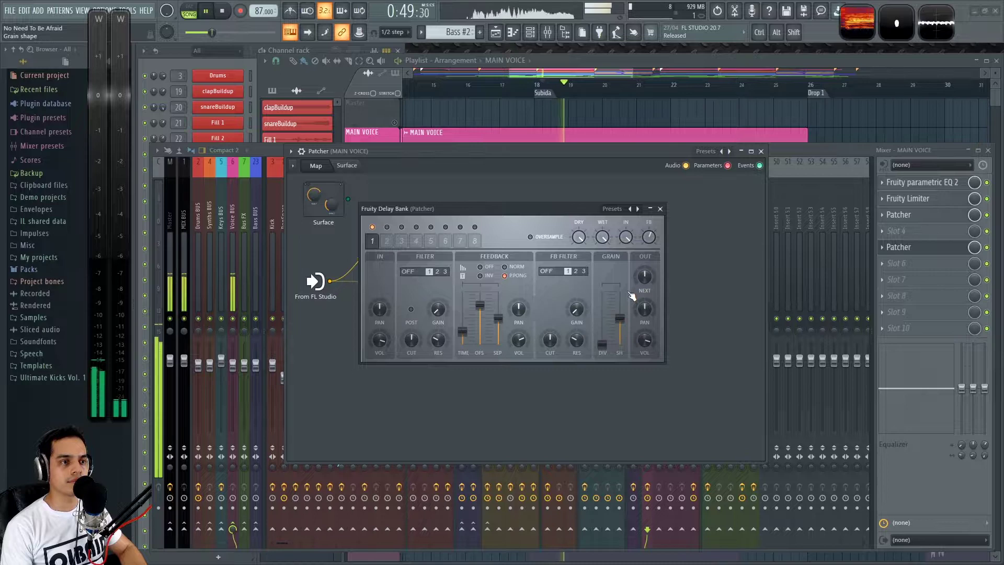
pyautogui.press('space')
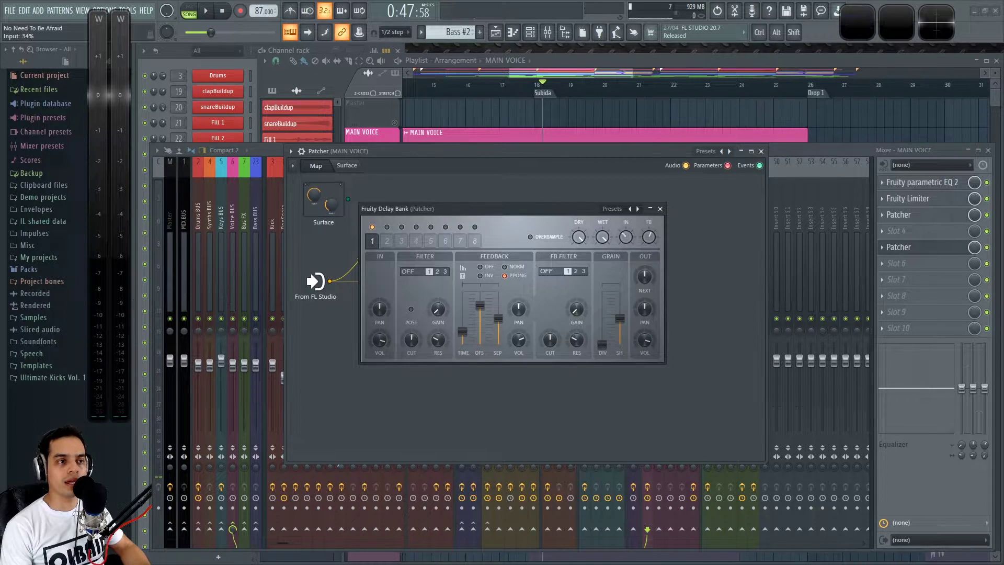
pyautogui.moveTo(572, 209); pyautogui.dragTo(592, 268)
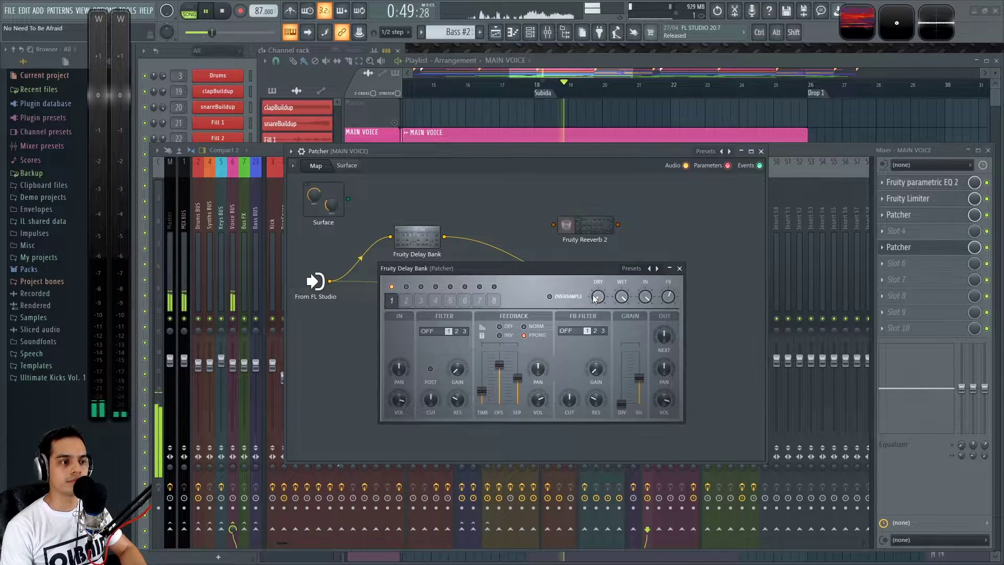
pyautogui.press('space')
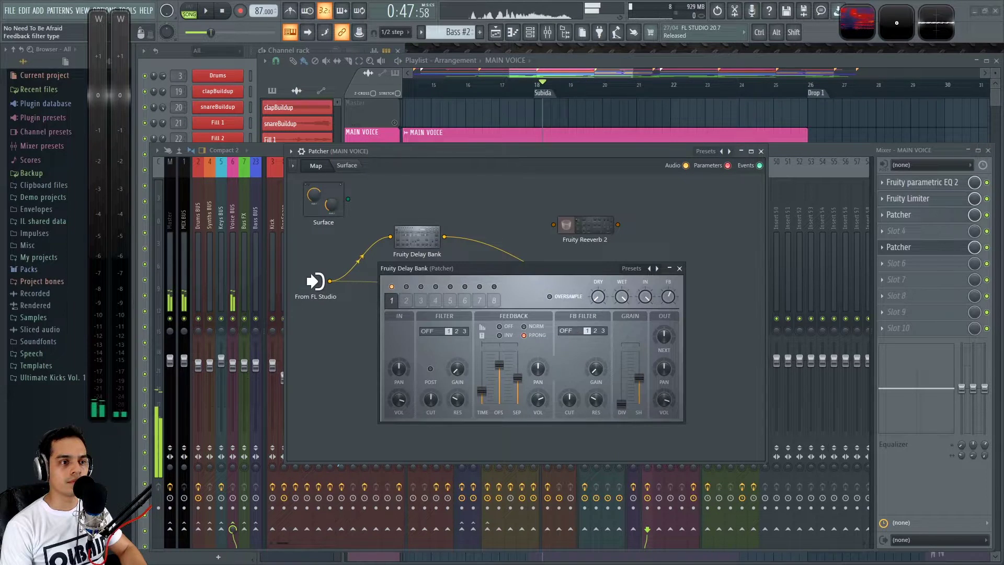
# Set the delay's feedback filter to HP and shift its input pan to the right while auditioning, closing the delay when done.
pyautogui.click(566, 330)
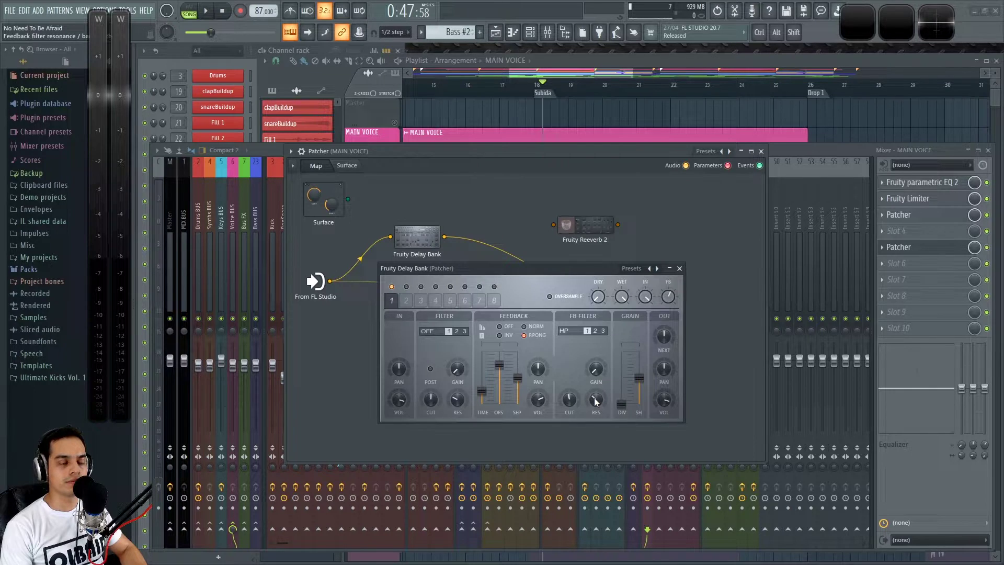
pyautogui.press('space')
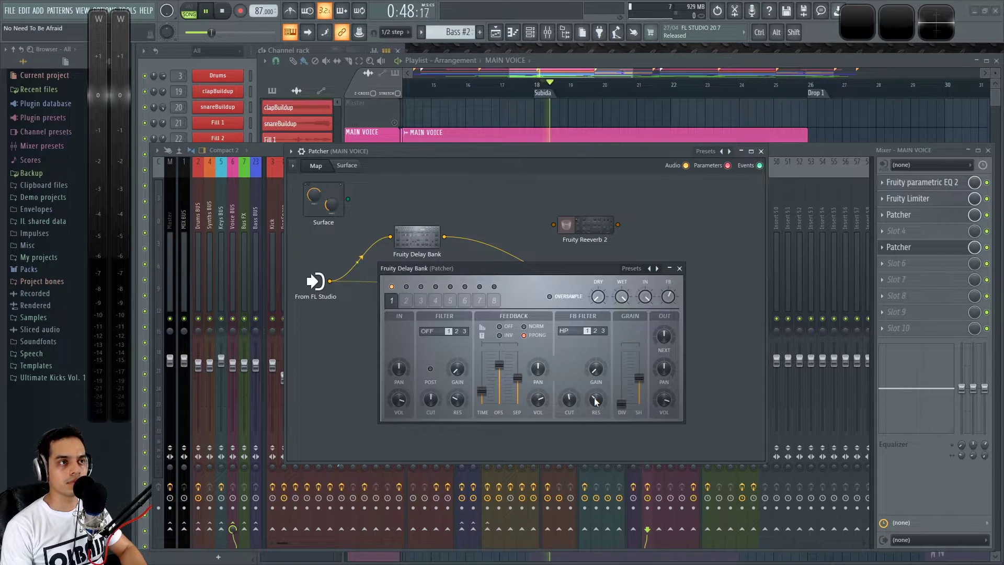
pyautogui.press('space')
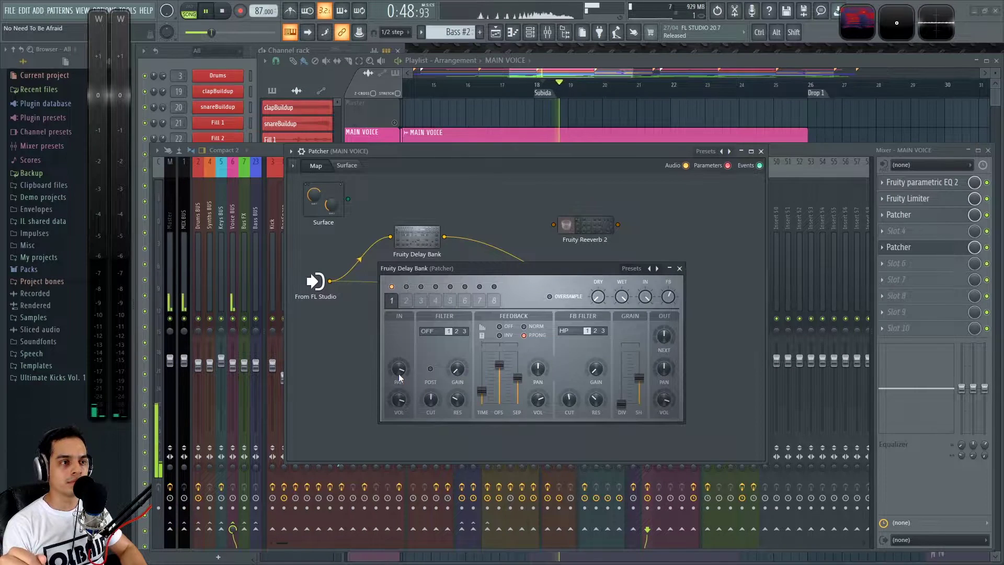
pyautogui.press('space')
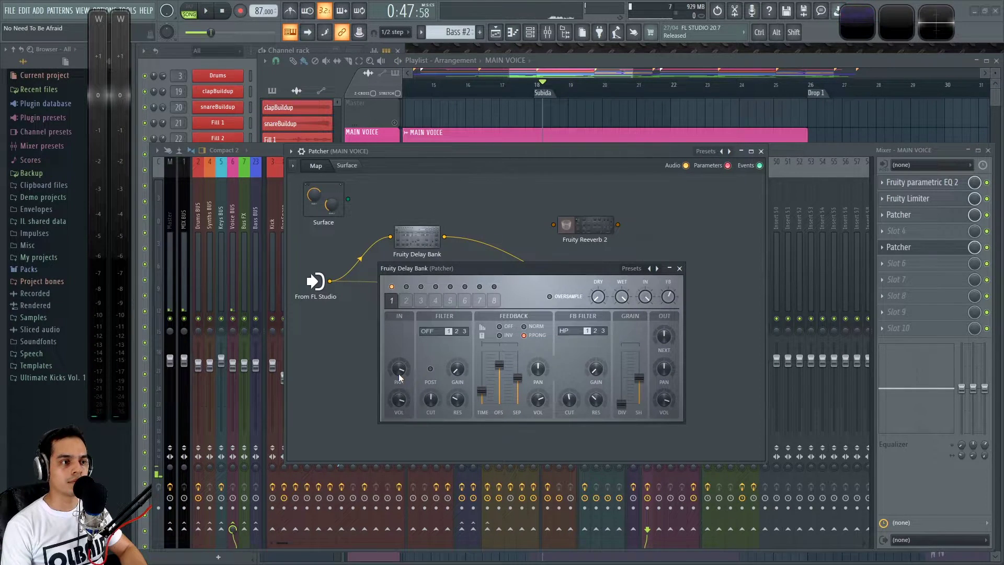
pyautogui.press('space')
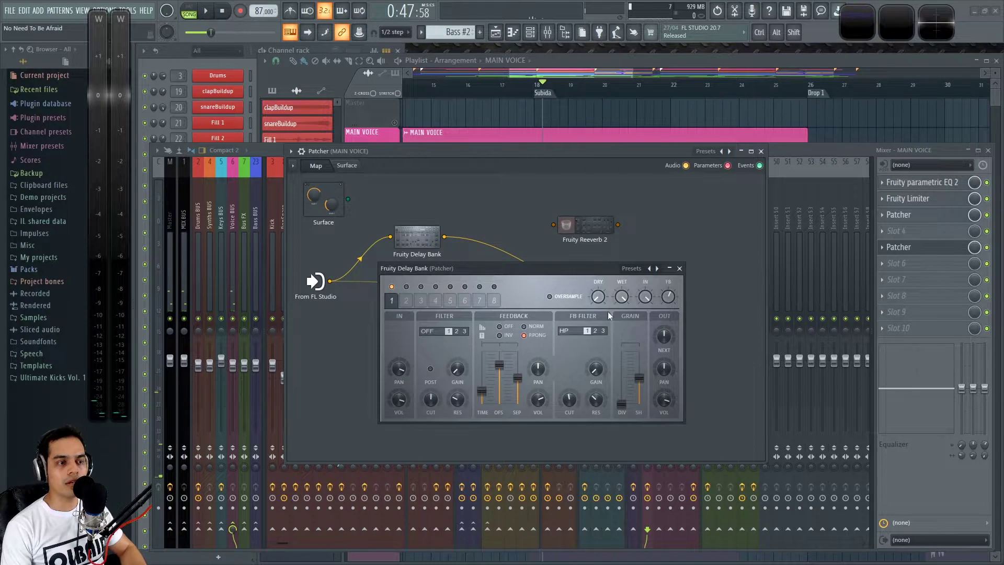
pyautogui.click(679, 268)
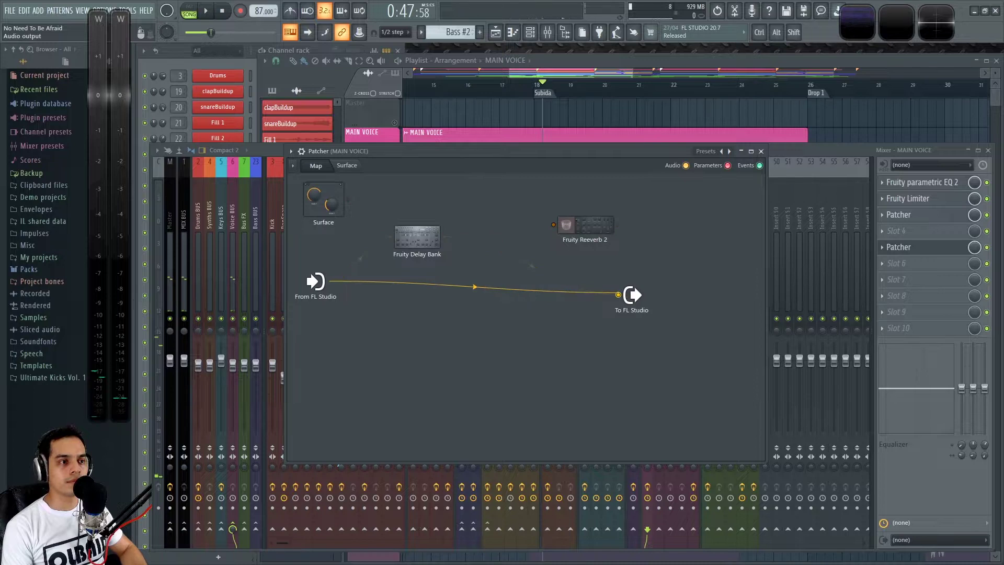
# Remove the direct connection and chain Fruity Reeverb 2 between Fruity Delay Bank and To FL Studio.
pyautogui.moveTo(572, 273); pyautogui.dragTo(610, 313)
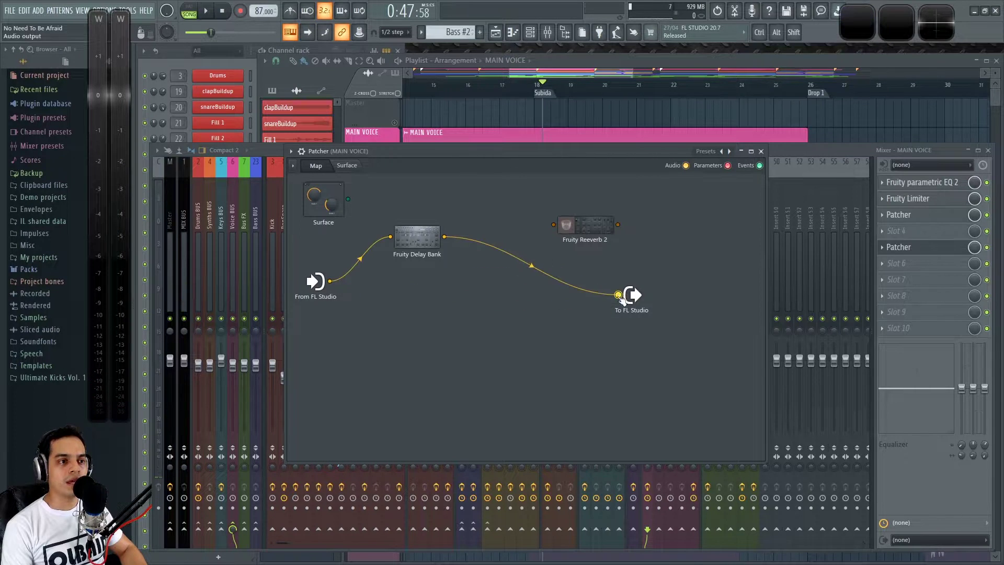
pyautogui.moveTo(444, 237); pyautogui.dragTo(519, 225)
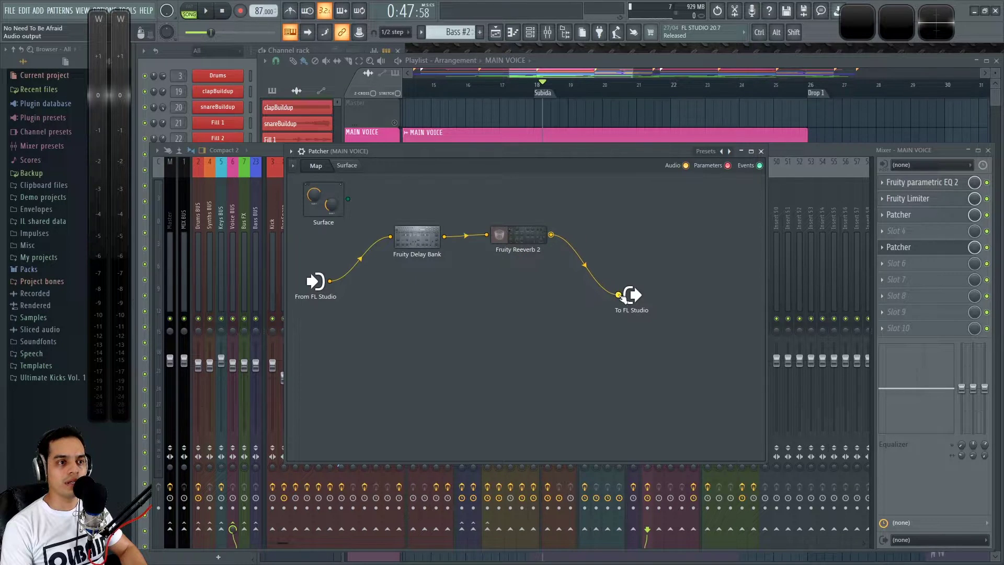
# Open Fruity Reeverb 2 and raise its wet level while auditioning the vocal.
pyautogui.doubleClick(516, 236)
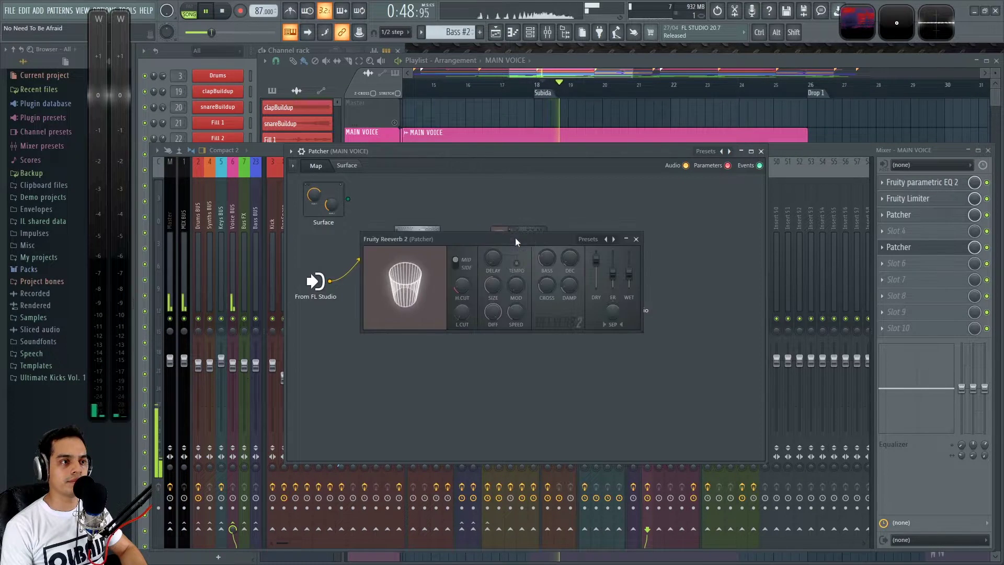
pyautogui.press('space')
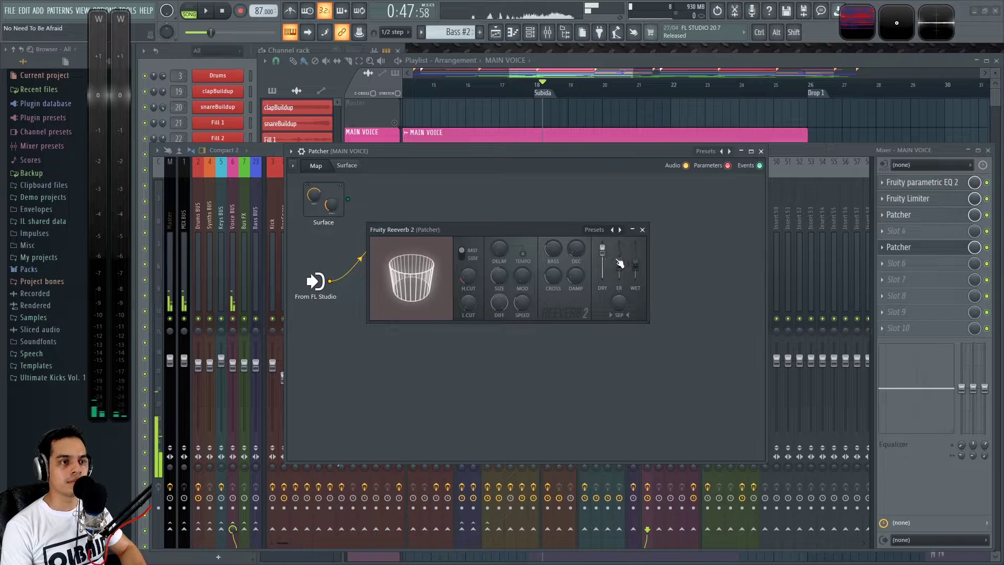
pyautogui.moveTo(636, 264); pyautogui.dragTo(636, 251)
pyautogui.moveTo(544, 231); pyautogui.dragTo(559, 229)
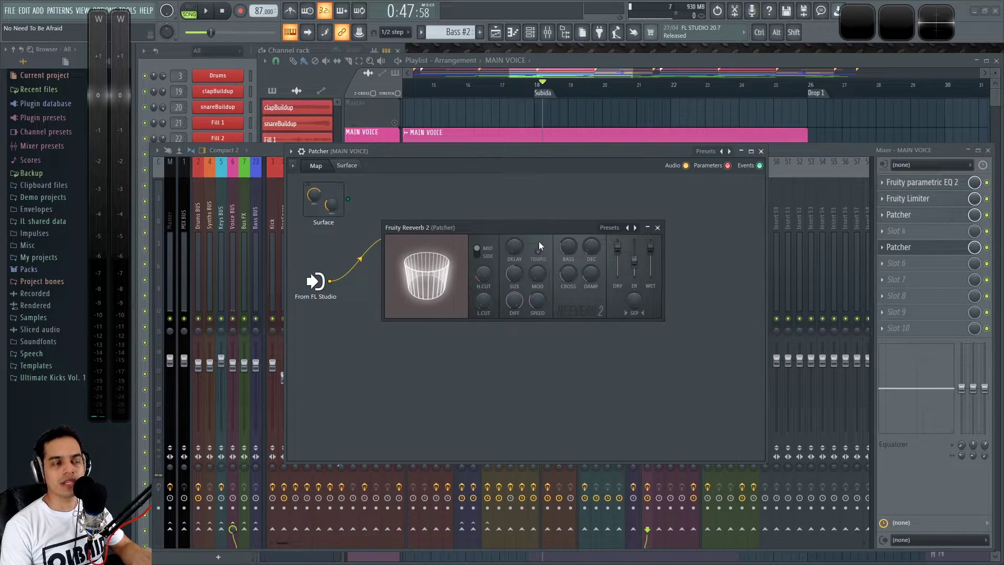
# Adjust the reverb's low cut, enlarge its room size, and set the decay time to about 3.2 sec.
pyautogui.press('space')
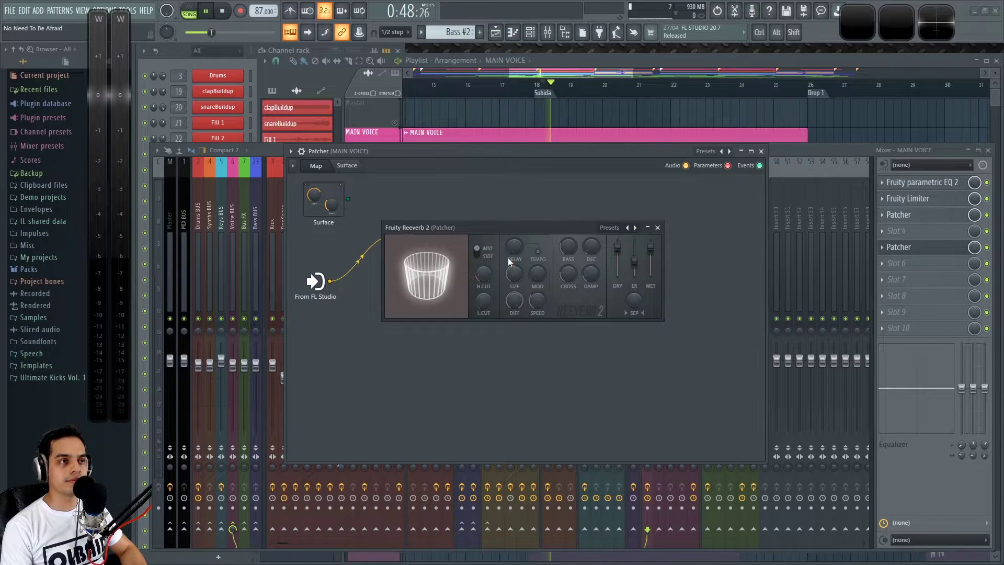
pyautogui.press('space')
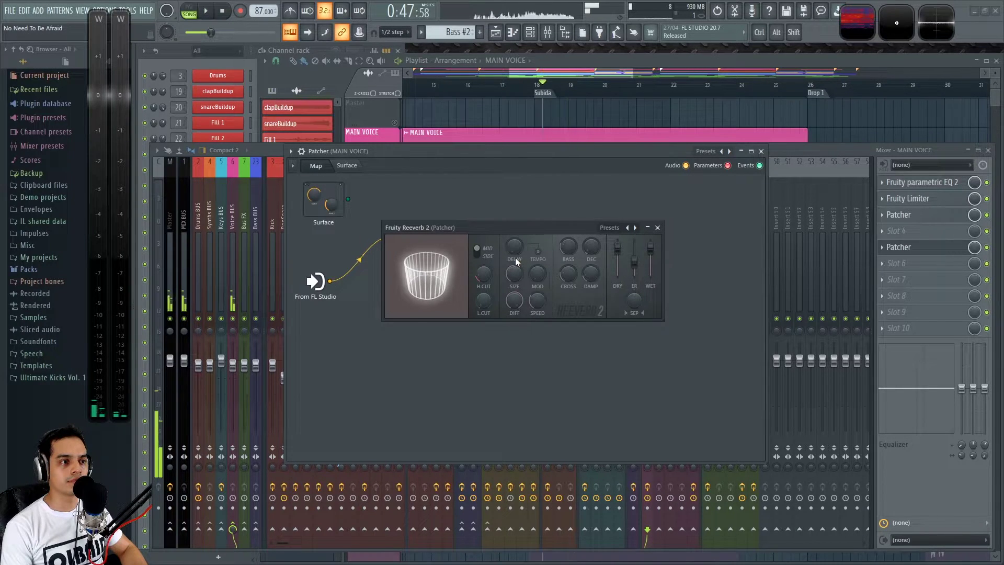
pyautogui.moveTo(482, 303); pyautogui.dragTo(514, 286)
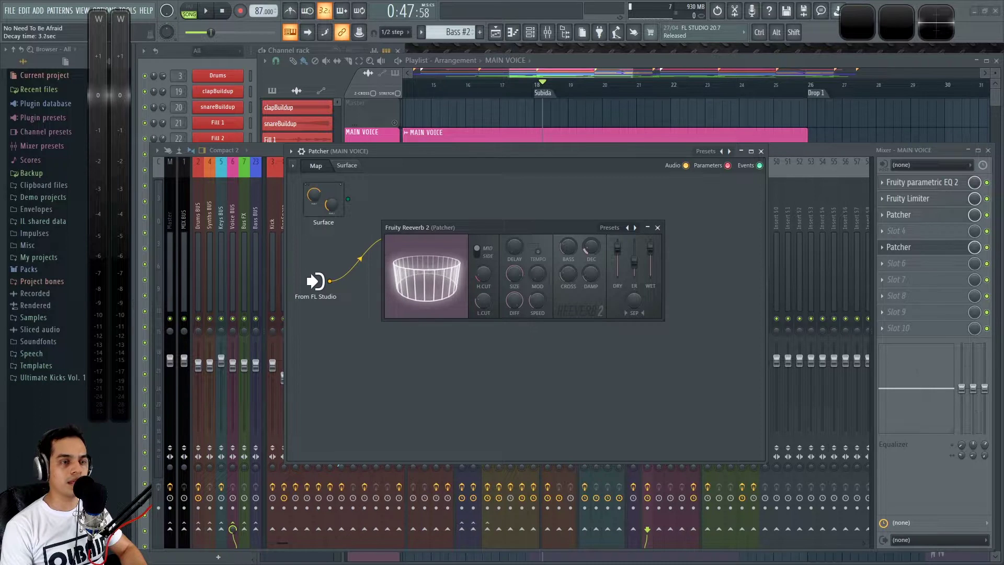
# Increase the reverb's delay and modulation during vocal playback, and close Fruity Reeverb 2.
pyautogui.press('space')
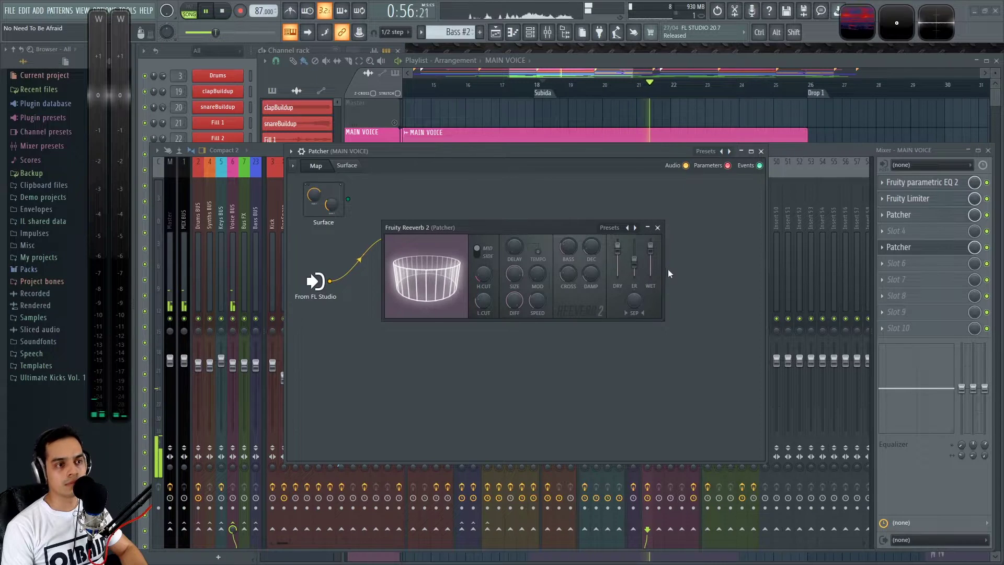
pyautogui.moveTo(515, 247); pyautogui.dragTo(515, 236)
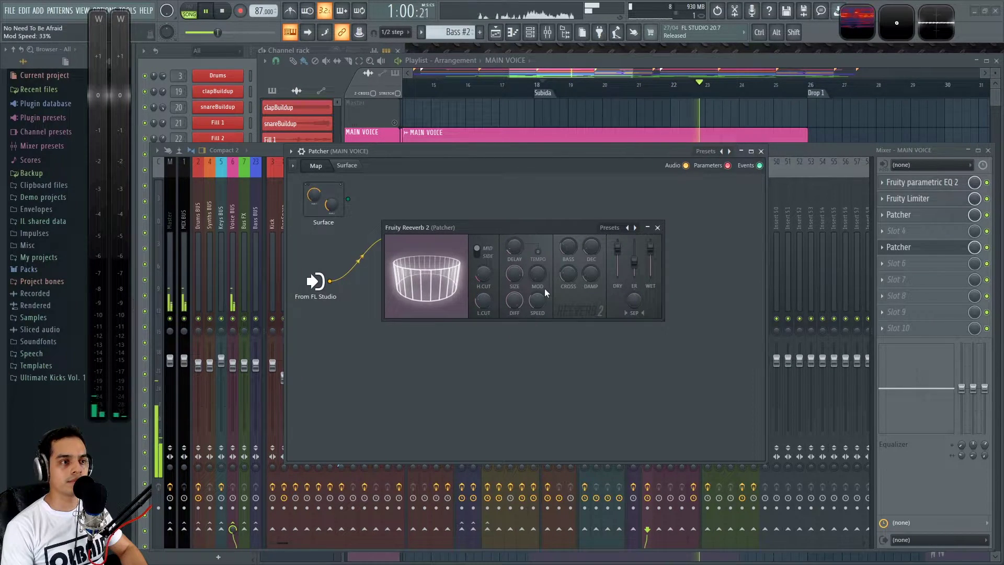
pyautogui.moveTo(545, 288); pyautogui.dragTo(535, 268)
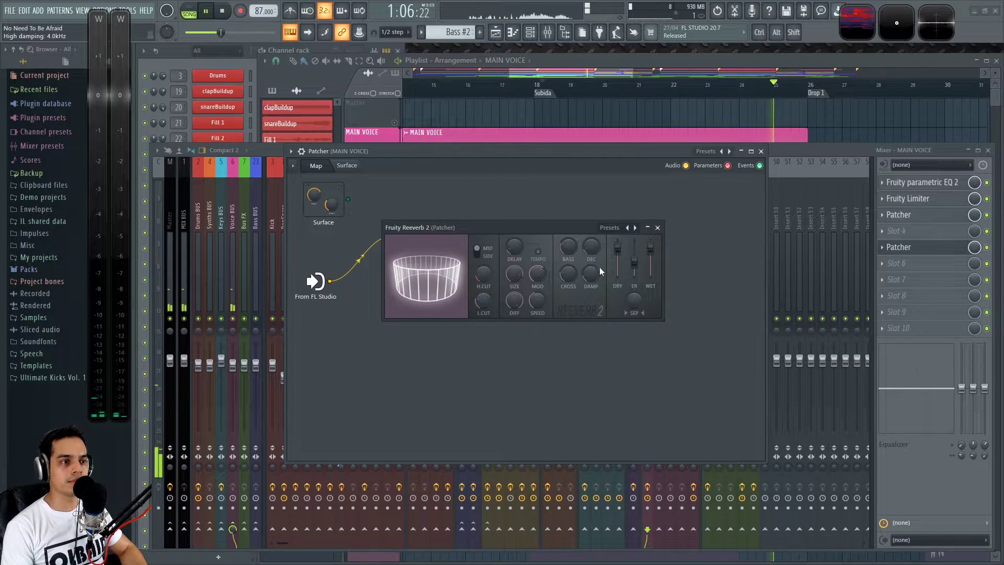
pyautogui.click(659, 228)
# Reconnect From FL Studio directly to To FL Studio and spread out the map's modules while auditioning the parallel chain.
pyautogui.moveTo(330, 282); pyautogui.dragTo(618, 295)
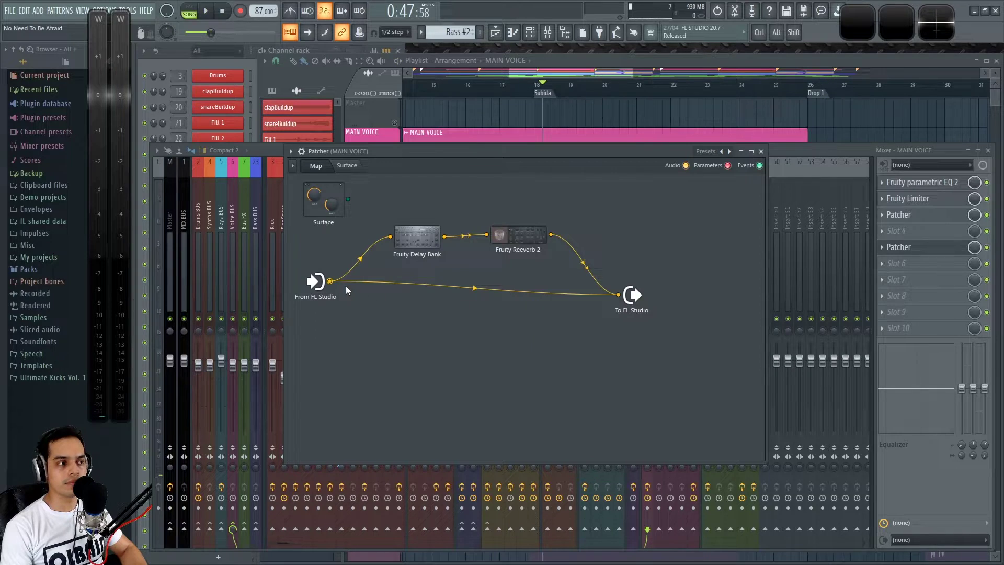
pyautogui.moveTo(331, 286); pyautogui.dragTo(330, 305)
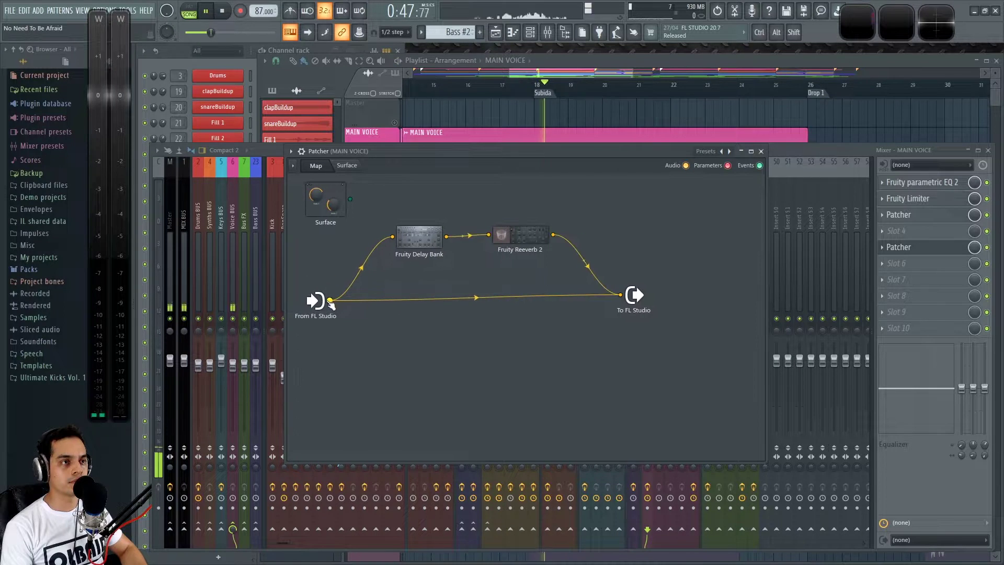
pyautogui.moveTo(634, 295); pyautogui.dragTo(646, 297)
pyautogui.moveTo(528, 236); pyautogui.dragTo(556, 239)
pyautogui.moveTo(423, 238); pyautogui.dragTo(435, 243)
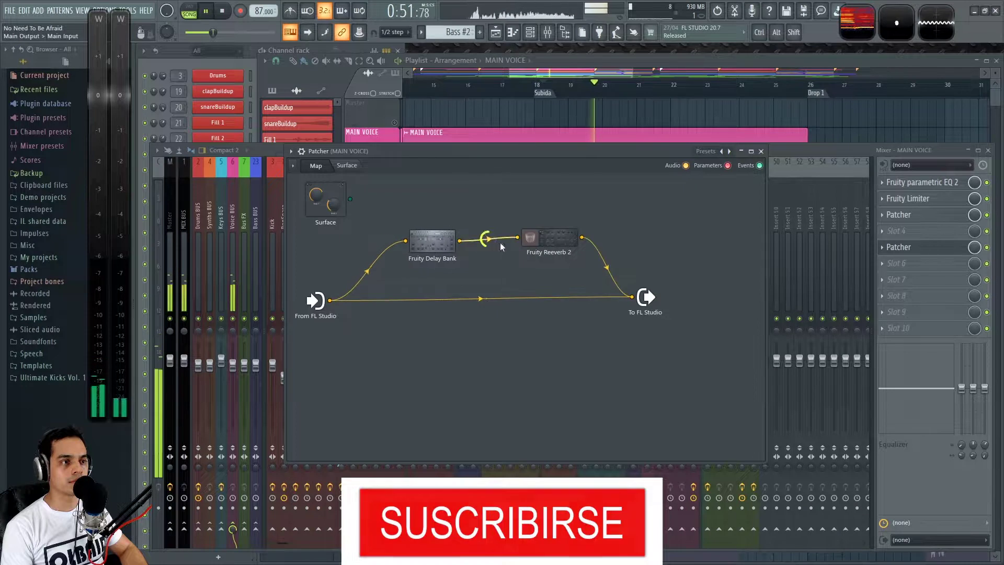
pyautogui.moveTo(539, 238); pyautogui.dragTo(534, 240)
pyautogui.press('space')
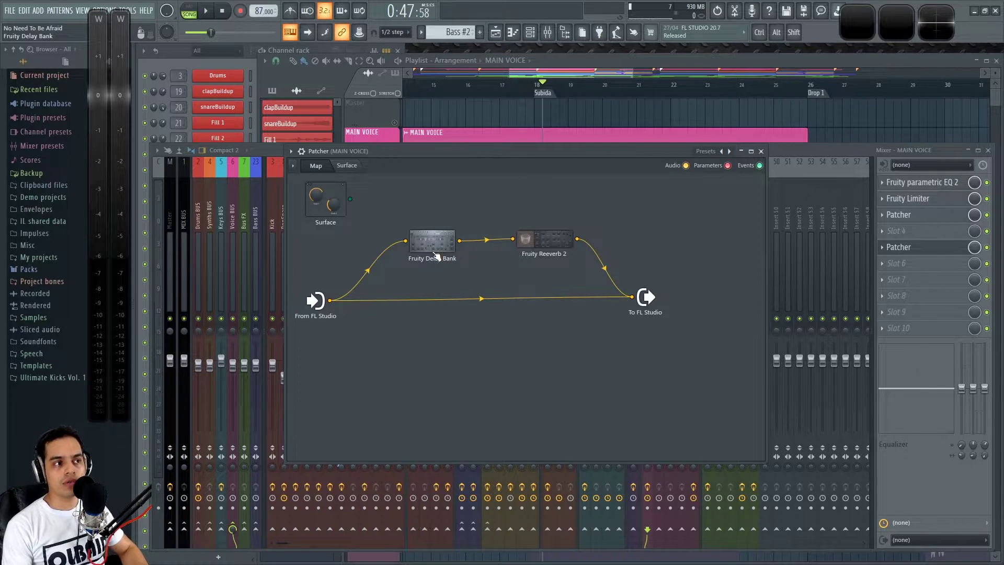
# Shift Fruity Delay Bank, Fruity Reeverb 2 and To FL Studio farther from From FL Studio in the map.
pyautogui.moveTo(434, 251); pyautogui.dragTo(448, 247)
pyautogui.moveTo(566, 242); pyautogui.dragTo(581, 239)
pyautogui.moveTo(438, 242); pyautogui.dragTo(451, 246)
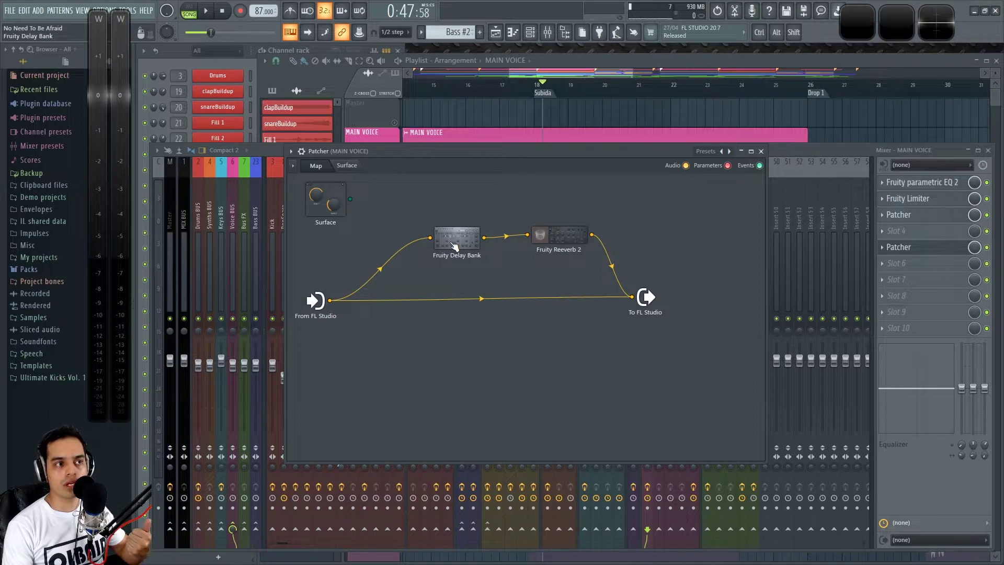
pyautogui.moveTo(463, 244); pyautogui.dragTo(471, 247)
pyautogui.moveTo(570, 242); pyautogui.dragTo(566, 250)
pyautogui.moveTo(647, 299); pyautogui.dragTo(706, 297)
pyautogui.moveTo(557, 246); pyautogui.dragTo(606, 244)
pyautogui.moveTo(467, 245); pyautogui.dragTo(502, 244)
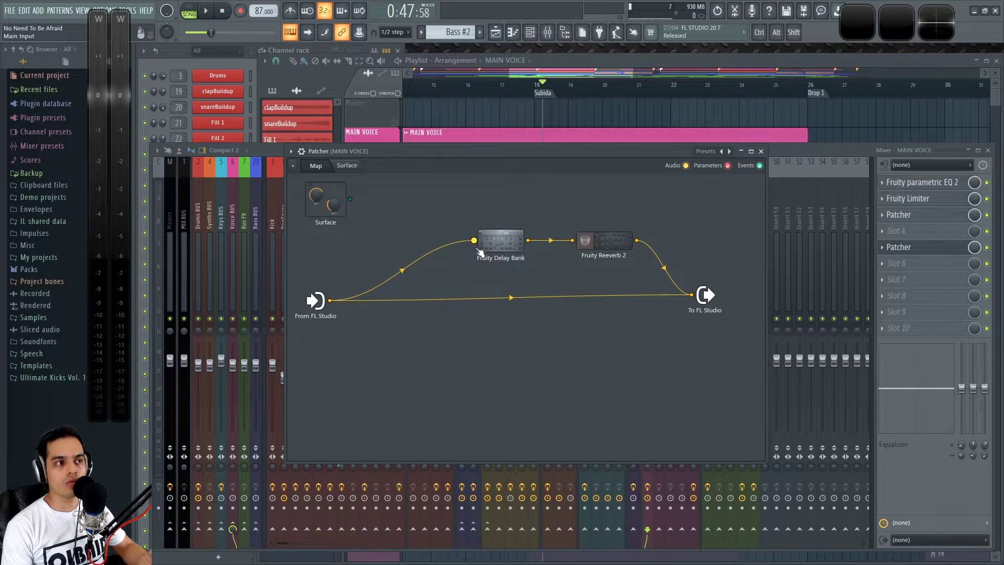
# Detach and reconnect Fruity Delay Bank's input, and move the delay and reverb closer to From FL Studio.
pyautogui.moveTo(475, 241); pyautogui.dragTo(447, 243)
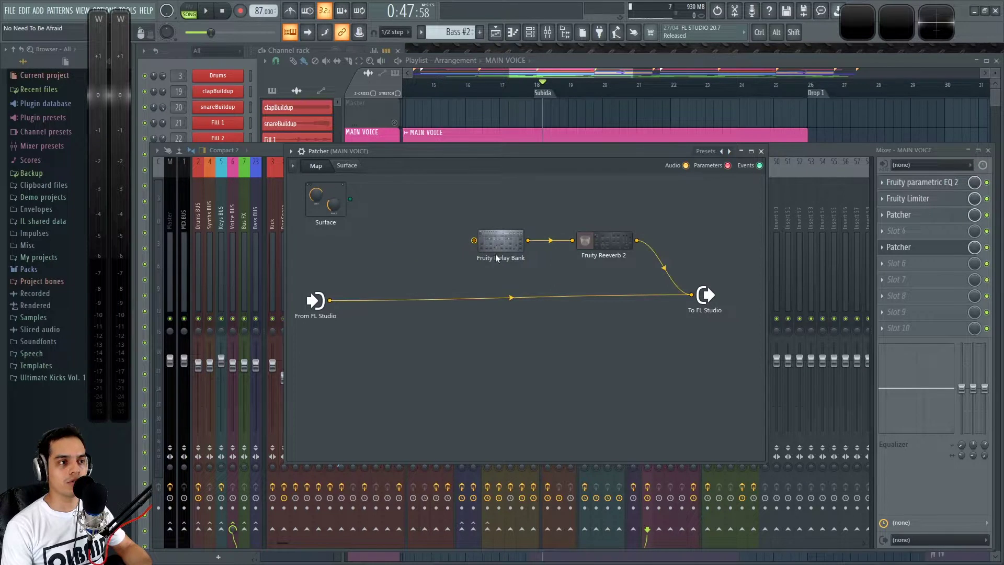
pyautogui.moveTo(330, 300); pyautogui.dragTo(434, 238)
pyautogui.moveTo(601, 242); pyautogui.dragTo(505, 238)
pyautogui.moveTo(439, 233); pyautogui.dragTo(408, 231)
pyautogui.moveTo(505, 237); pyautogui.dragTo(486, 234)
# Add a Fruity Limiter to the map and connect it between Fruity Reeverb 2 and To FL Studio.
pyautogui.moveTo(692, 296); pyautogui.dragTo(623, 241)
pyautogui.rightClick(622, 241)
pyautogui.moveTo(679, 258)
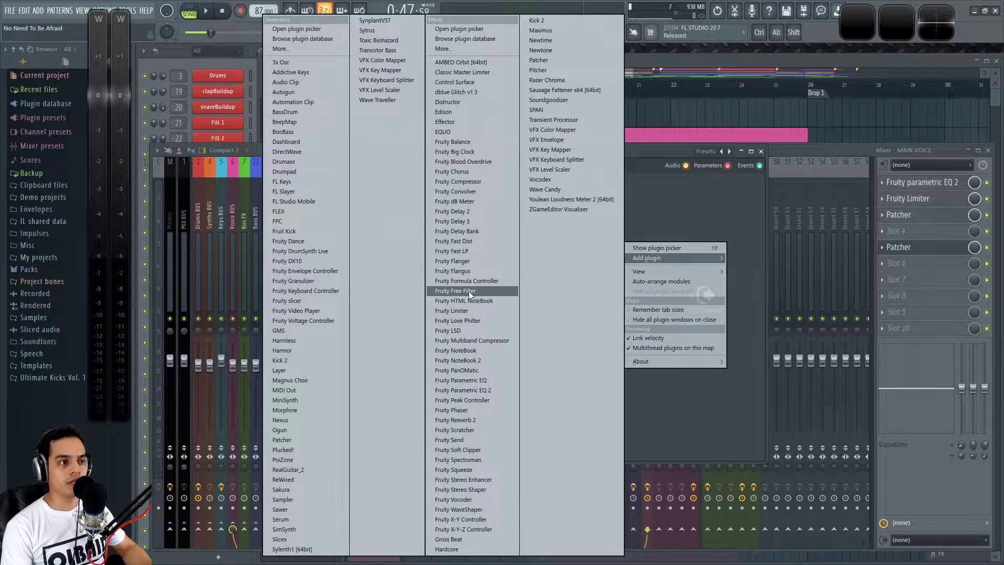
pyautogui.click(469, 310)
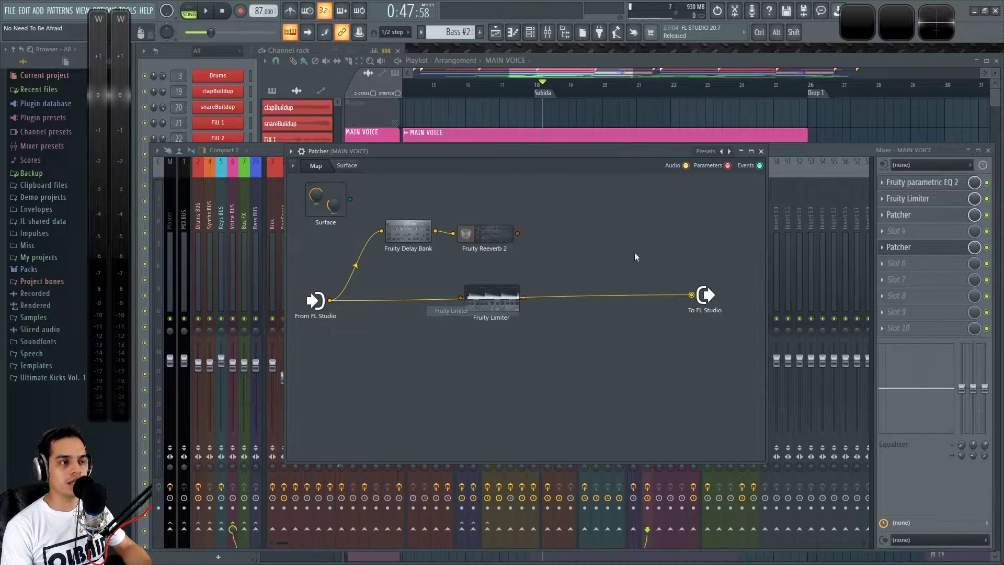
pyautogui.moveTo(501, 308); pyautogui.dragTo(691, 295)
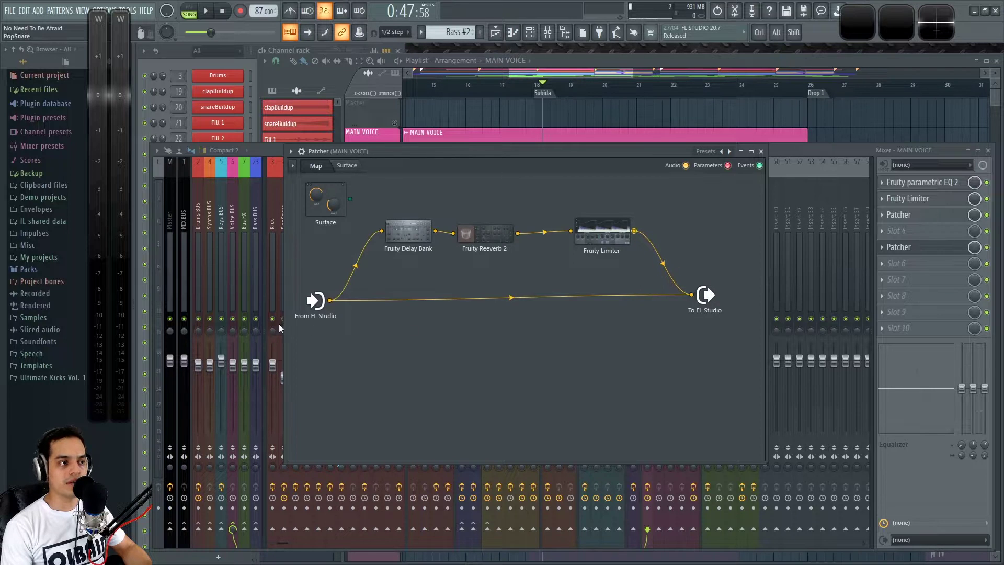
# Route From FL Studio directly into Fruity Limiter, and reposition Fruity Reeverb 2 and the limiter in the map.
pyautogui.moveTo(330, 301); pyautogui.dragTo(571, 230)
pyautogui.moveTo(500, 233); pyautogui.dragTo(500, 226)
pyautogui.moveTo(598, 232); pyautogui.dragTo(586, 261)
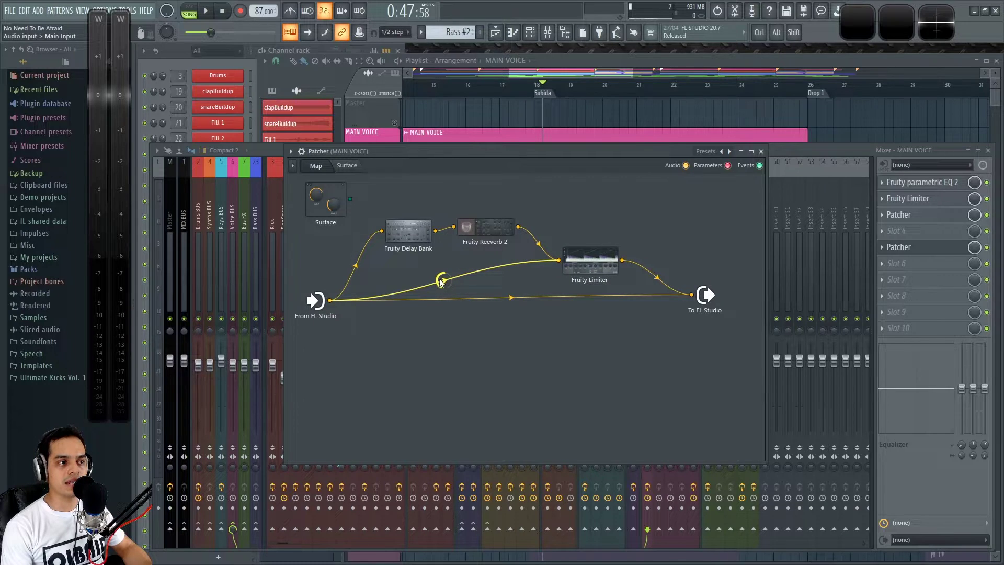
# Switch Fruity Limiter to COMP mode, check its sidechain sources, and close it.
pyautogui.doubleClick(595, 269)
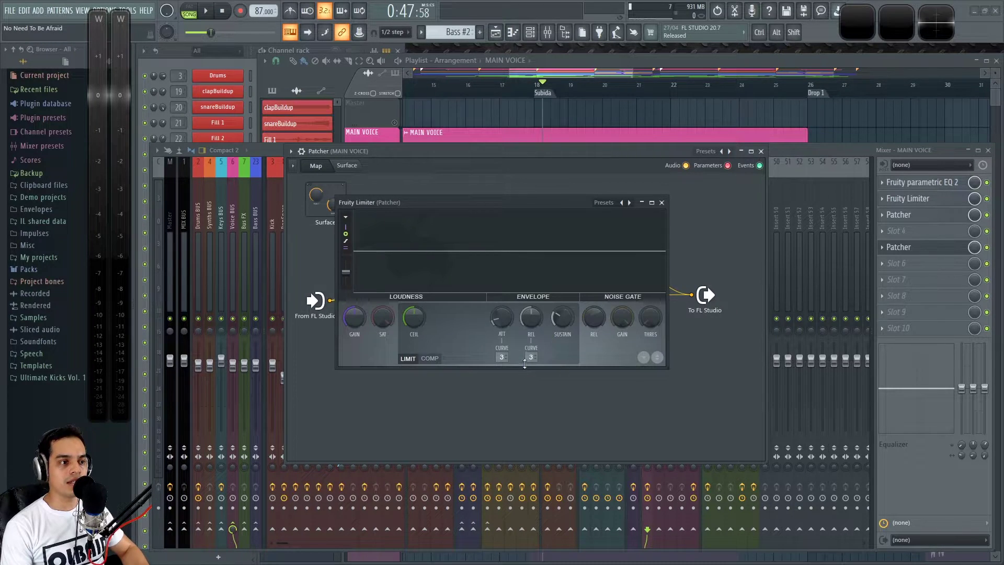
pyautogui.click(430, 359)
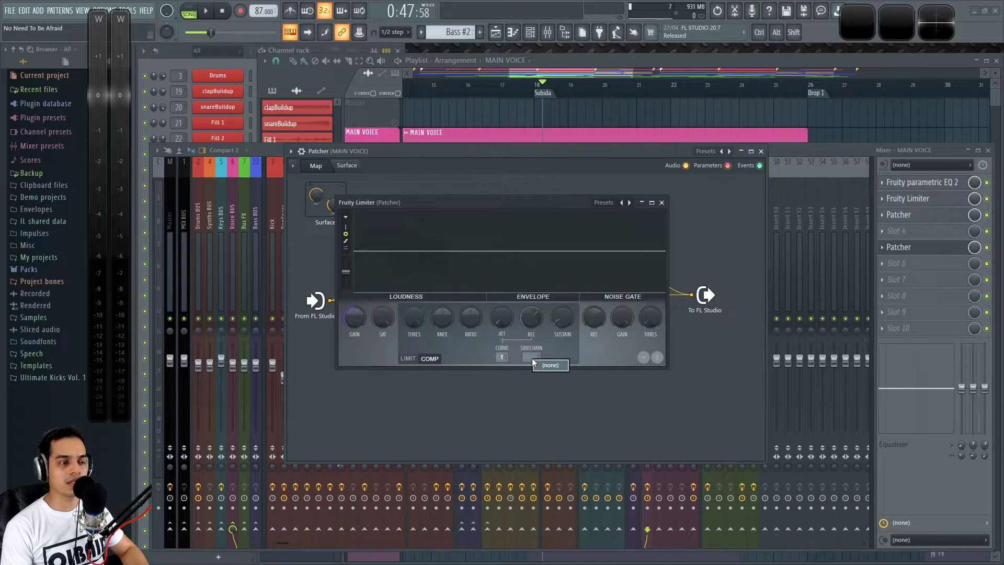
pyautogui.click(661, 202)
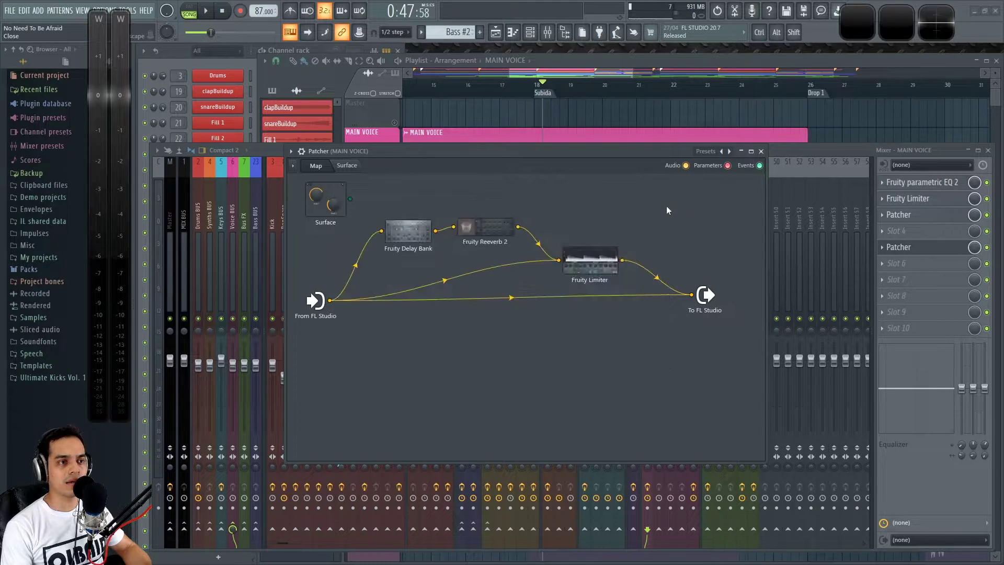
# Add a second audio input to Fruity Limiter, feeding it the From FL Studio signal and the main input Fruity Reeverb 2.
pyautogui.rightClick(584, 261)
pyautogui.moveTo(631, 318)
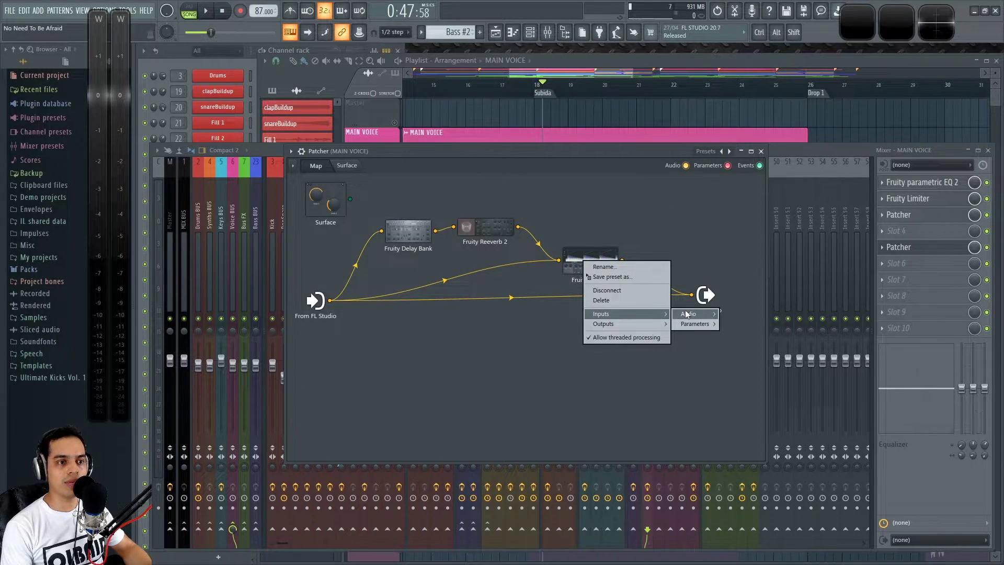
pyautogui.moveTo(688, 314)
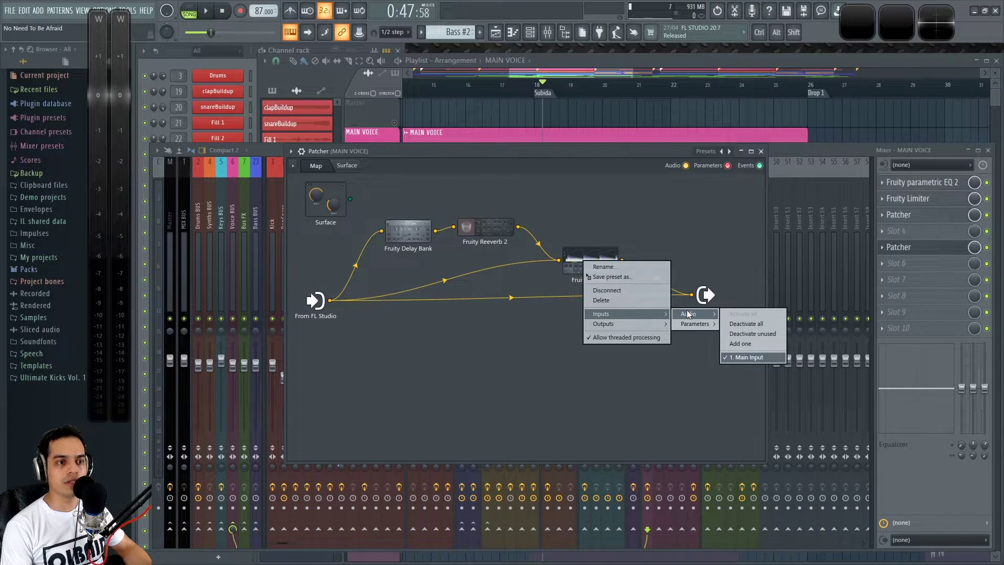
pyautogui.click(751, 344)
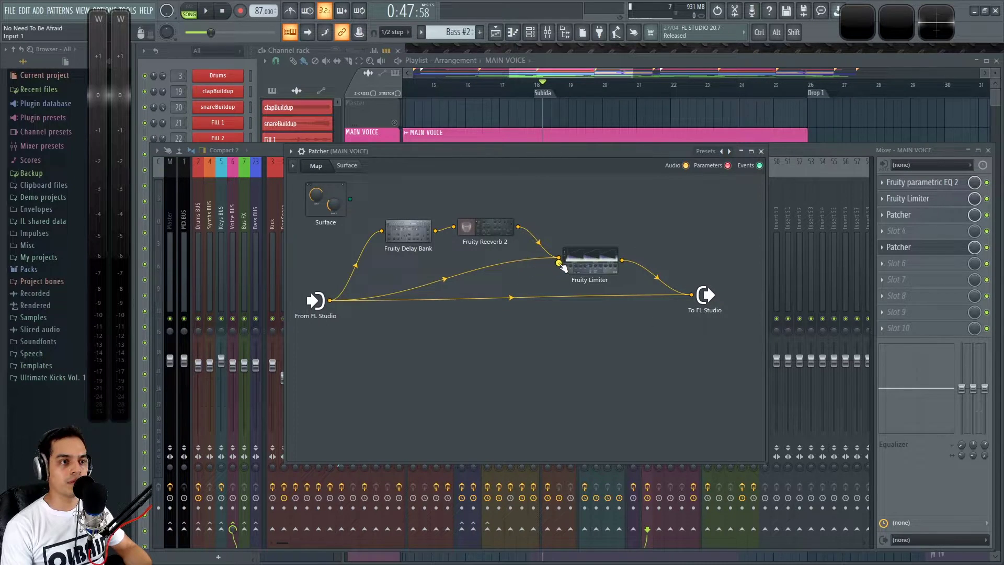
pyautogui.moveTo(559, 258)
pyautogui.mouseDown()
pyautogui.moveTo(549, 246)
pyautogui.moveTo(559, 263)
pyautogui.mouseUp()
pyautogui.moveTo(517, 227); pyautogui.dragTo(558, 259)
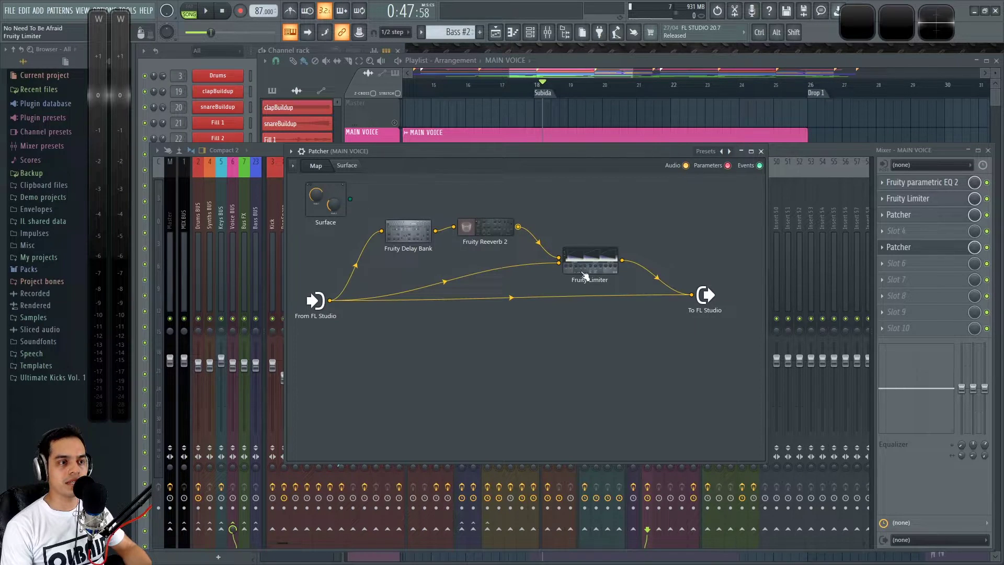
# Set Fruity Limiter's sidechain source to Input 1 and place its window below the map's modules.
pyautogui.doubleClick(588, 267)
pyautogui.click(530, 356)
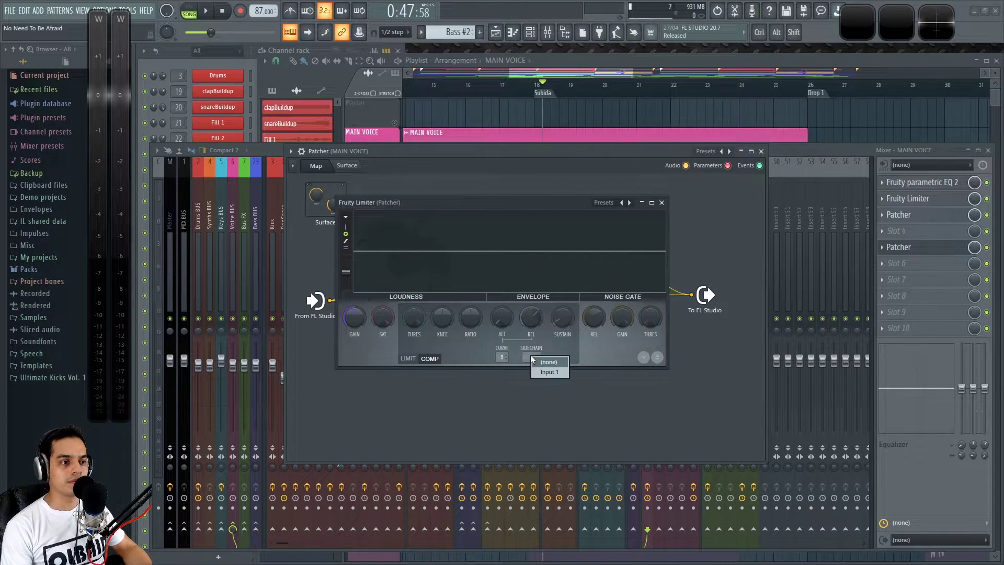
pyautogui.click(556, 373)
pyautogui.moveTo(529, 206); pyautogui.dragTo(541, 300)
pyautogui.press('space')
pyautogui.doubleClick(540, 300)
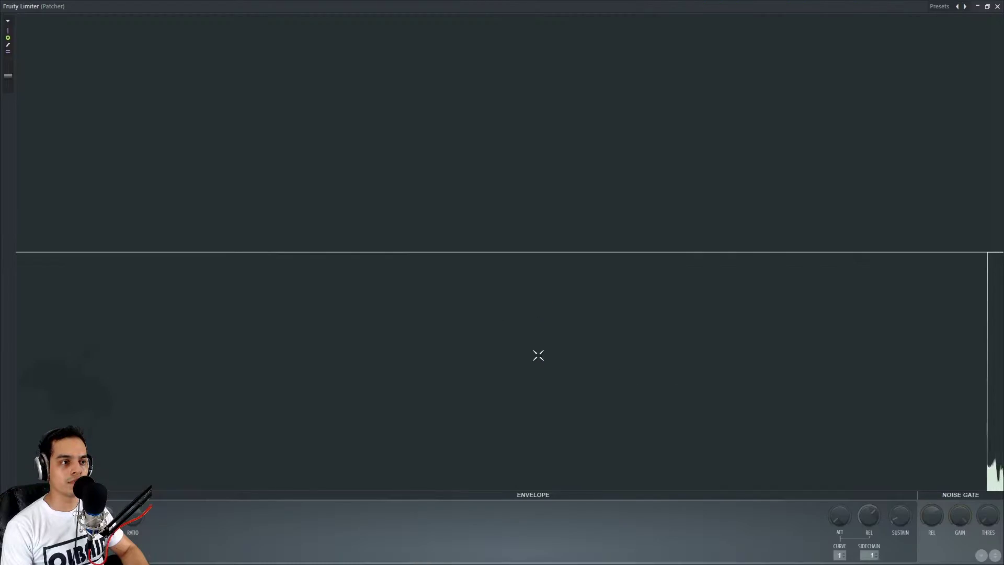
pyautogui.click(988, 6)
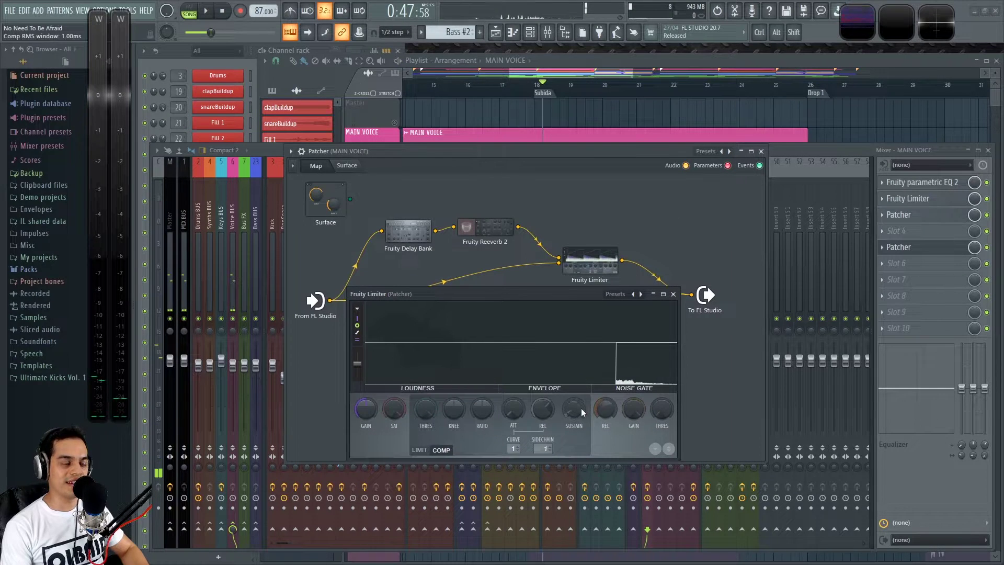
pyautogui.moveTo(568, 307); pyautogui.dragTo(547, 331)
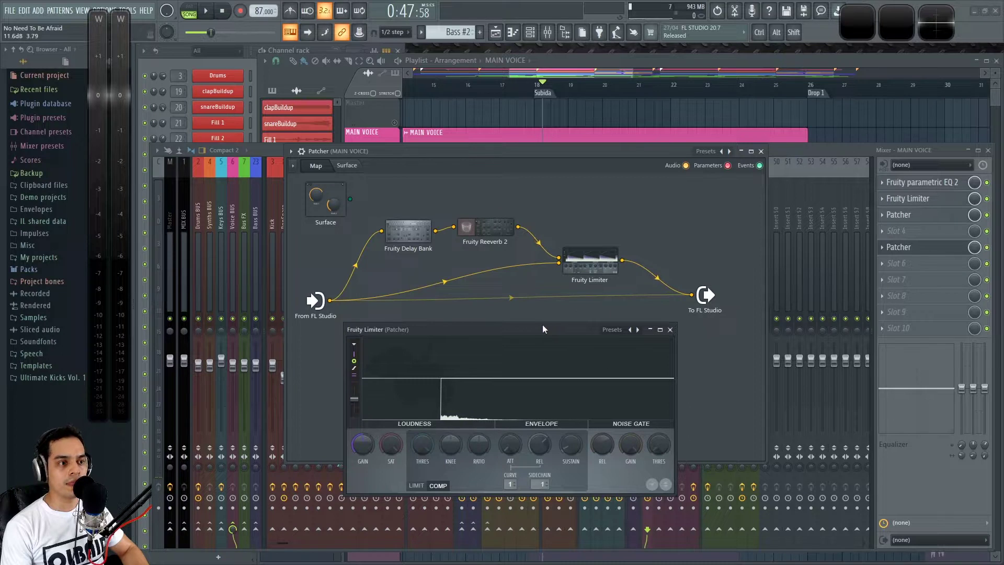
# Lower the compressor threshold and raise its knee, ratio, attack and release during vocal playback, with the envelope curve at 3.
pyautogui.press('space')
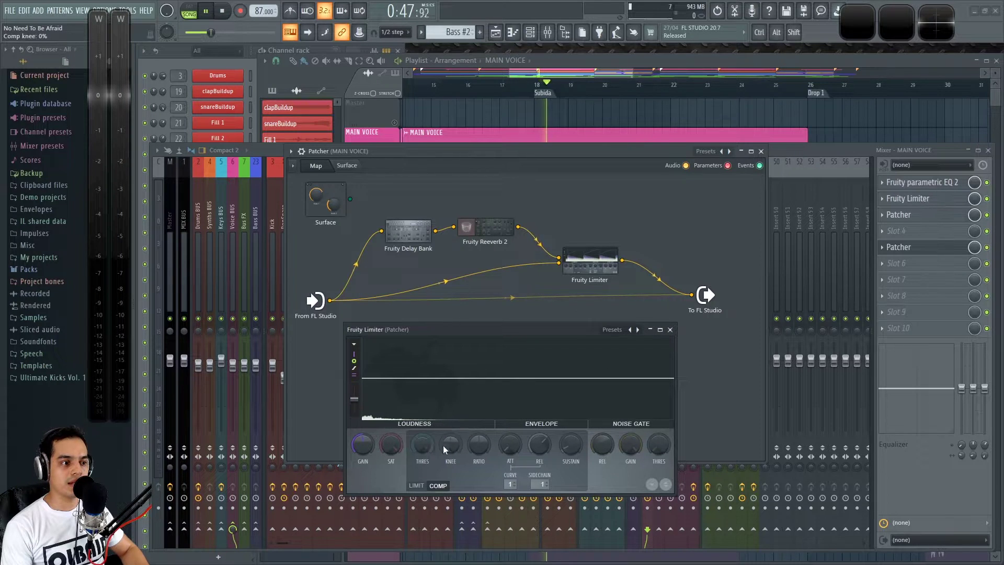
pyautogui.moveTo(423, 445); pyautogui.dragTo(423, 518)
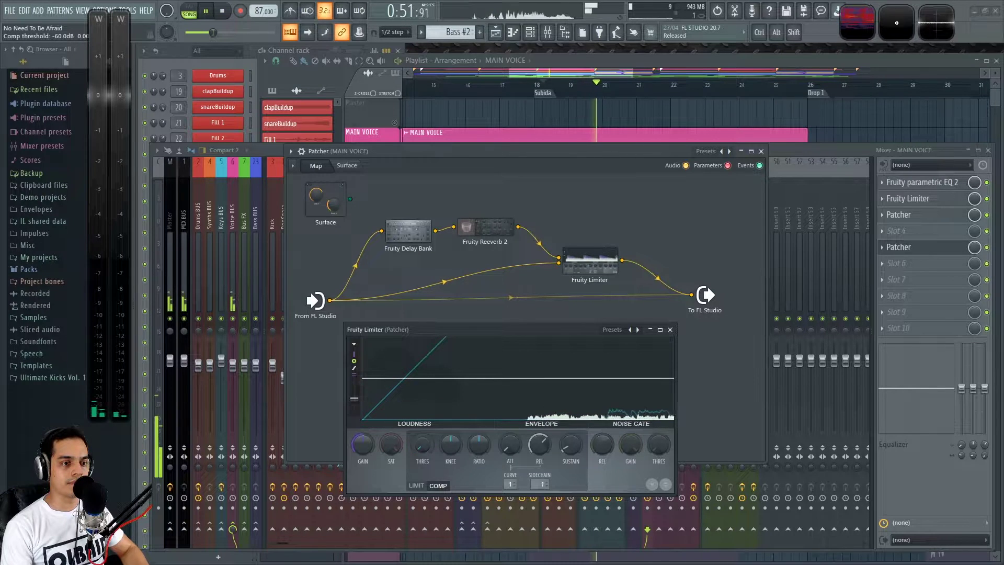
pyautogui.moveTo(451, 445); pyautogui.dragTo(422, 449)
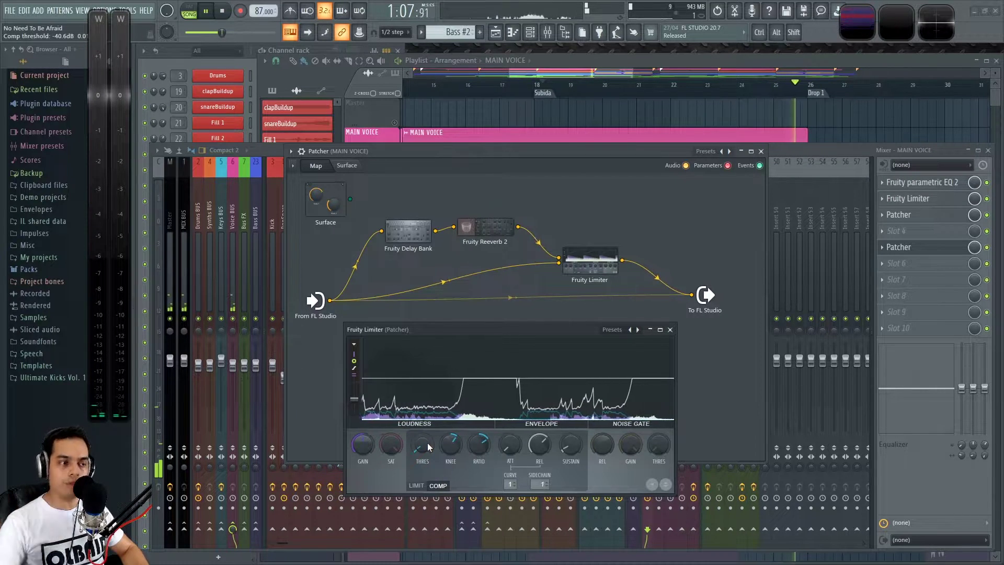
pyautogui.moveTo(424, 445); pyautogui.dragTo(425, 441)
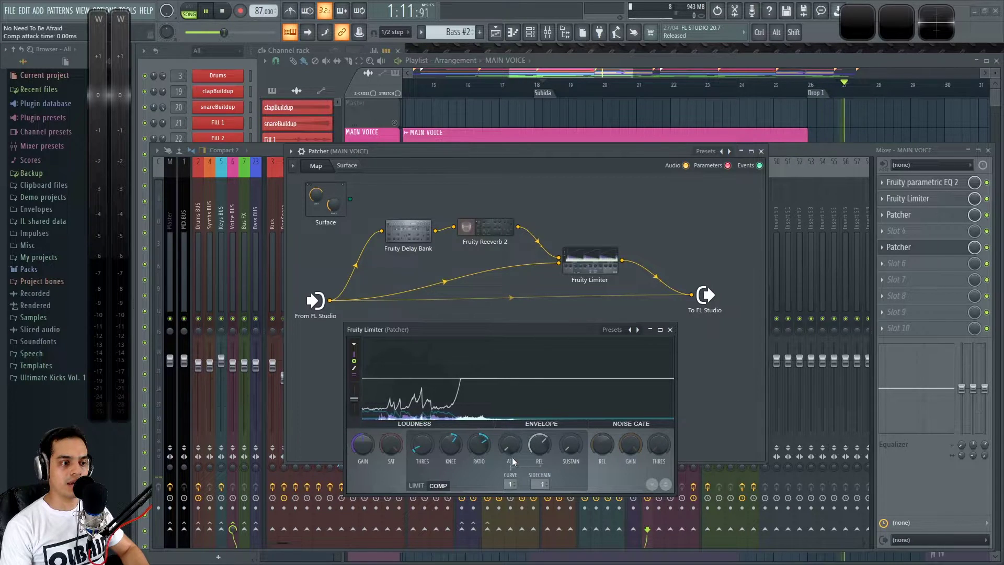
pyautogui.moveTo(544, 451); pyautogui.dragTo(544, 450)
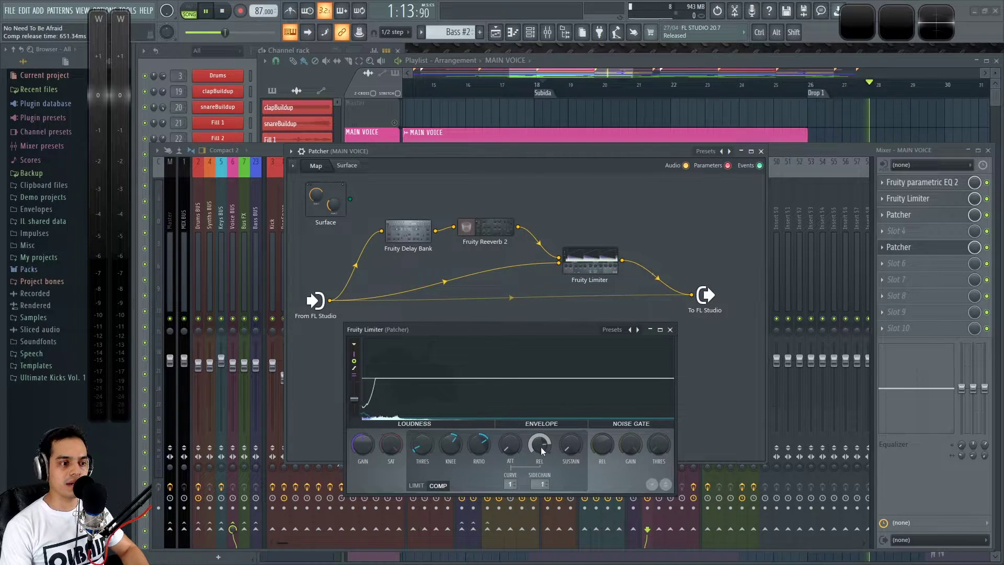
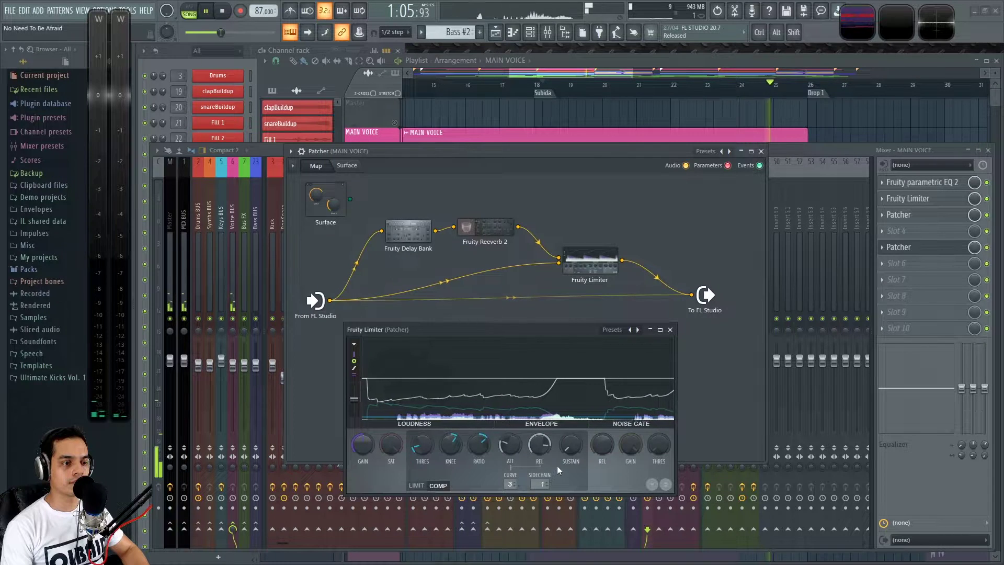
pyautogui.scroll(1, 572, 450)
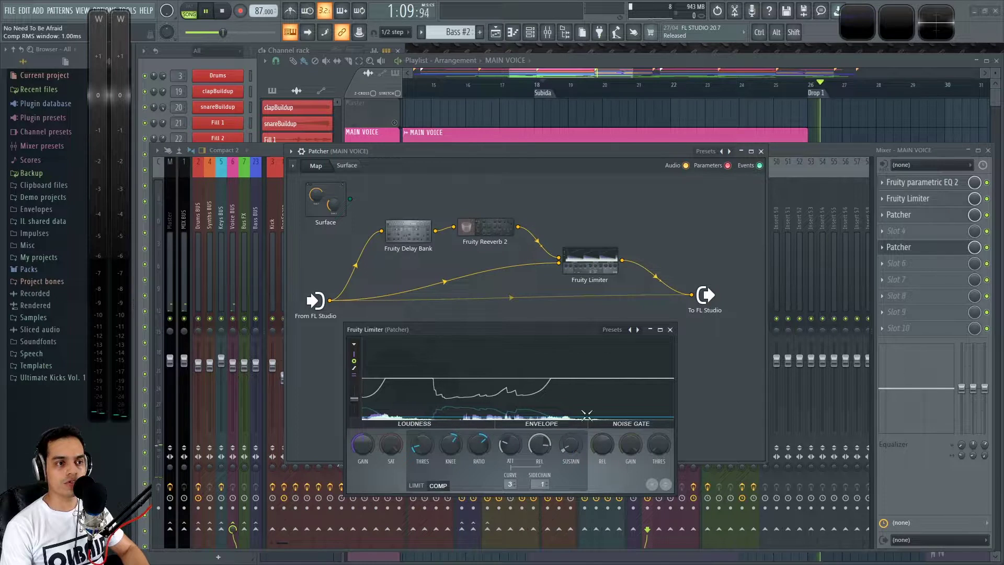
# Close Fruity Limiter and move its module up level with Fruity Reeverb 2.
pyautogui.click(670, 330)
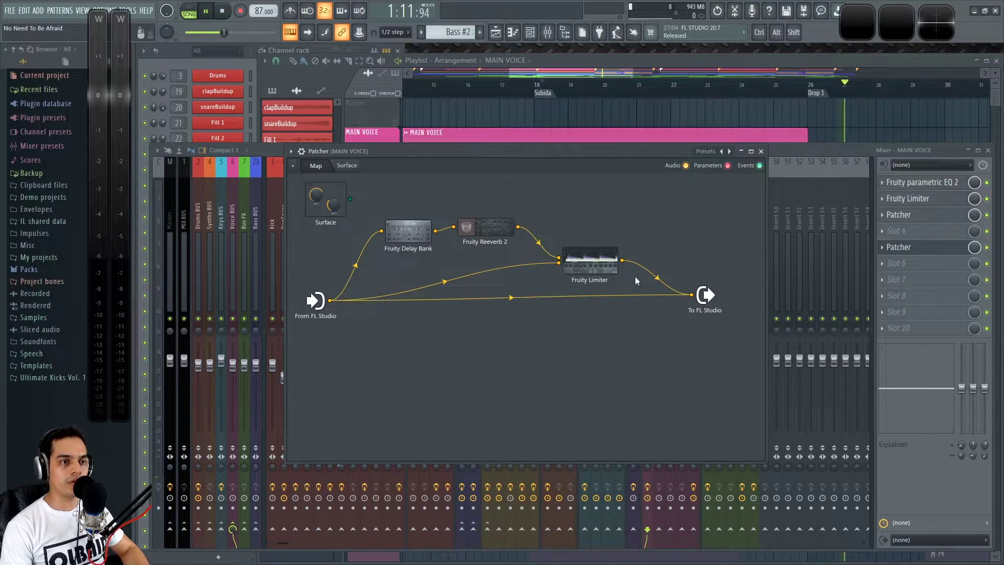
pyautogui.moveTo(605, 270); pyautogui.dragTo(620, 250)
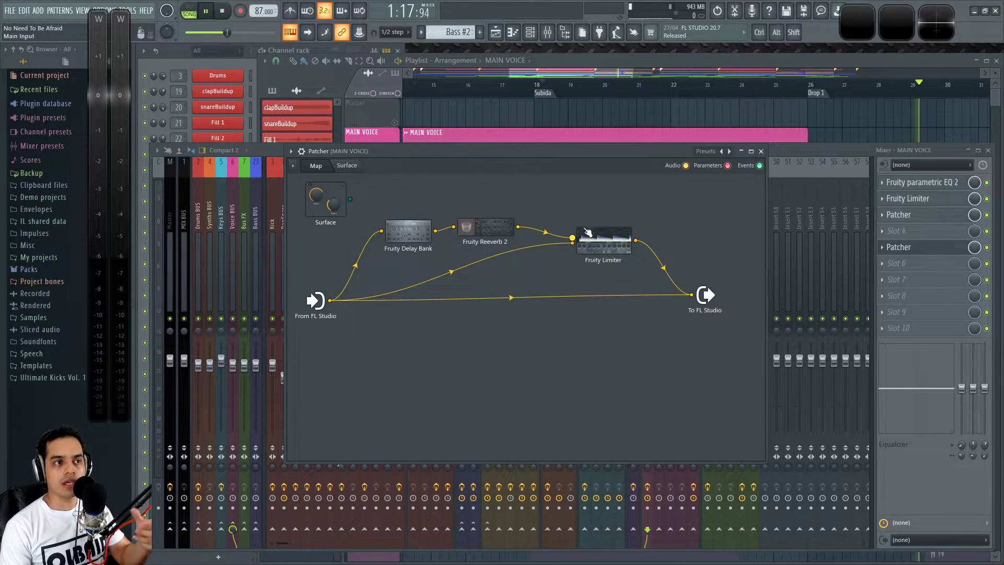
pyautogui.moveTo(600, 246); pyautogui.dragTo(592, 247)
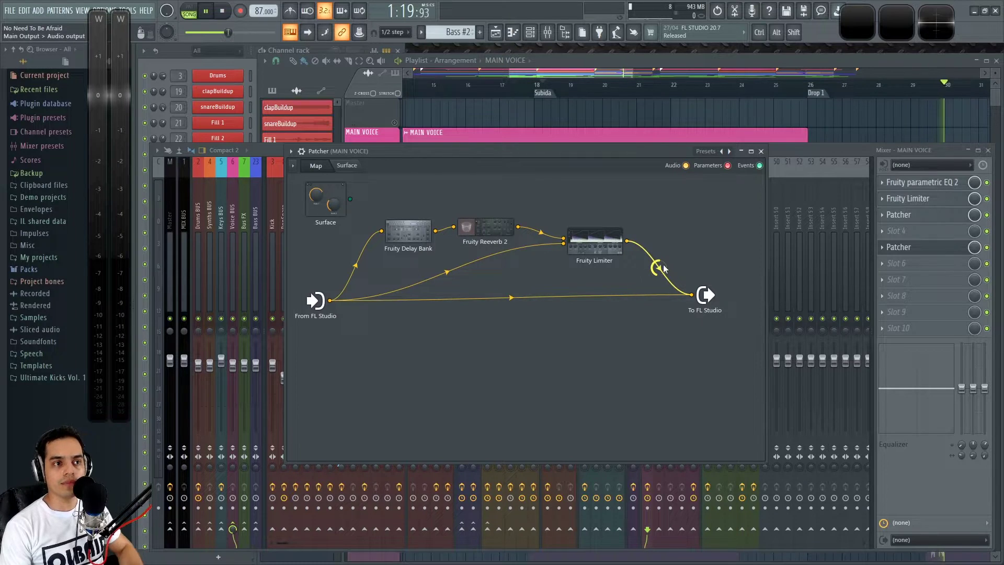
# Audition the main voice through the sidechained delay and reverb chain, and close Patcher.
pyautogui.press('space')
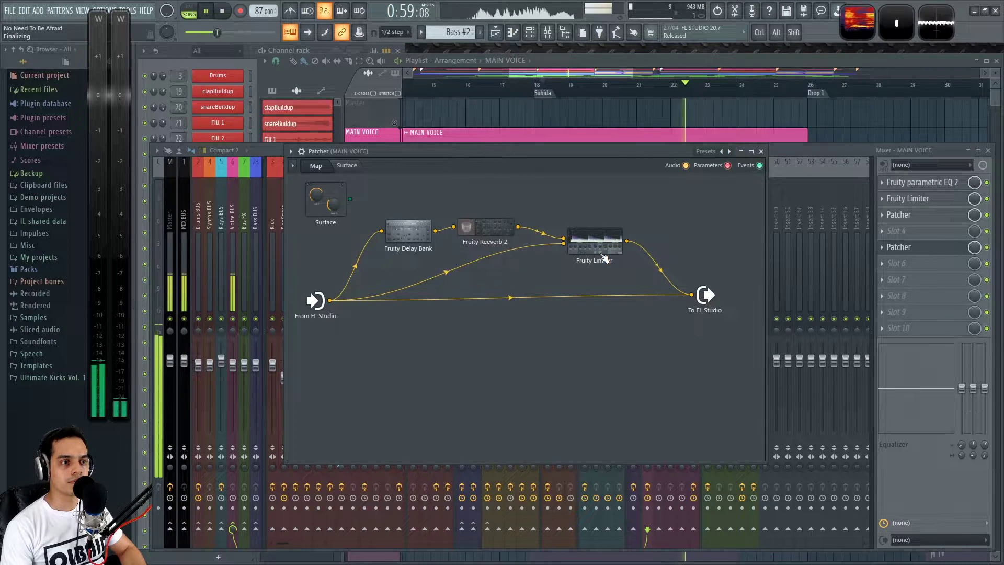
pyautogui.click(761, 151)
pyautogui.press('space')
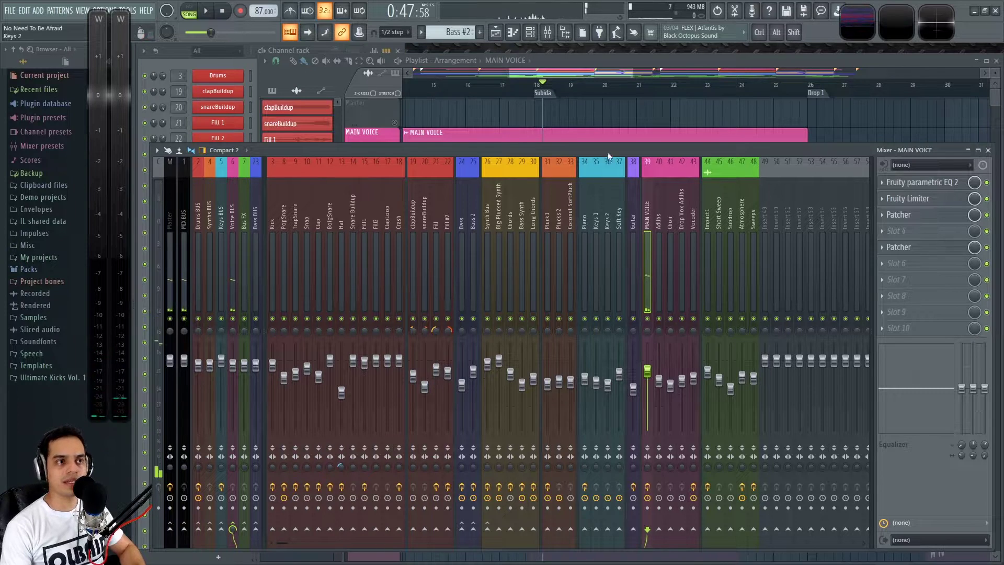
# Unsolo the MAIN VOICE playlist track and mute the Main Voice Vocoder, Adlibs and Drop Vox Adlibs + Choir tracks.
pyautogui.click(512, 135)
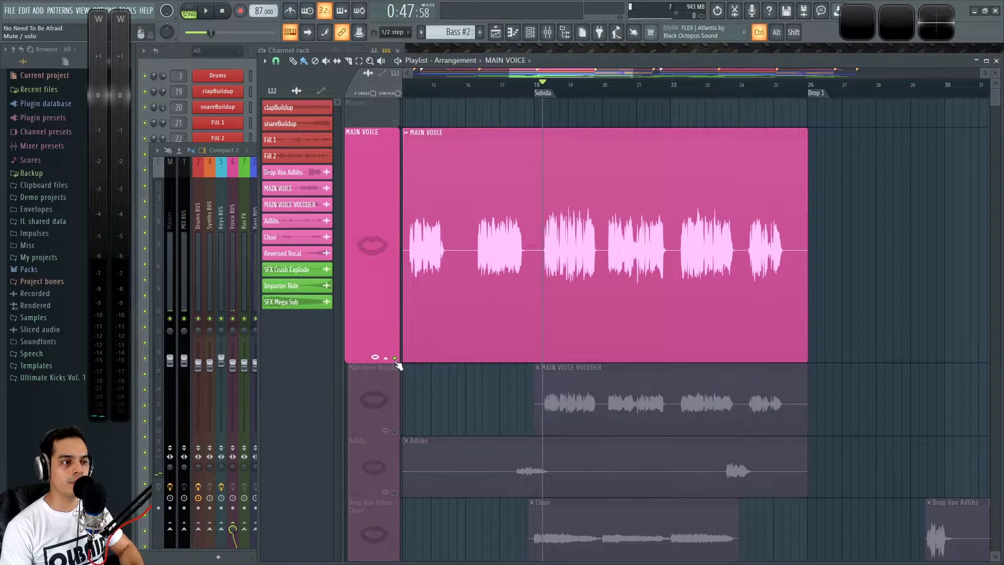
pyautogui.keyDown('ctrl'); pyautogui.click(396, 360); pyautogui.keyUp('ctrl')
pyautogui.scroll(-3, 496, 336)
pyautogui.click(395, 256)
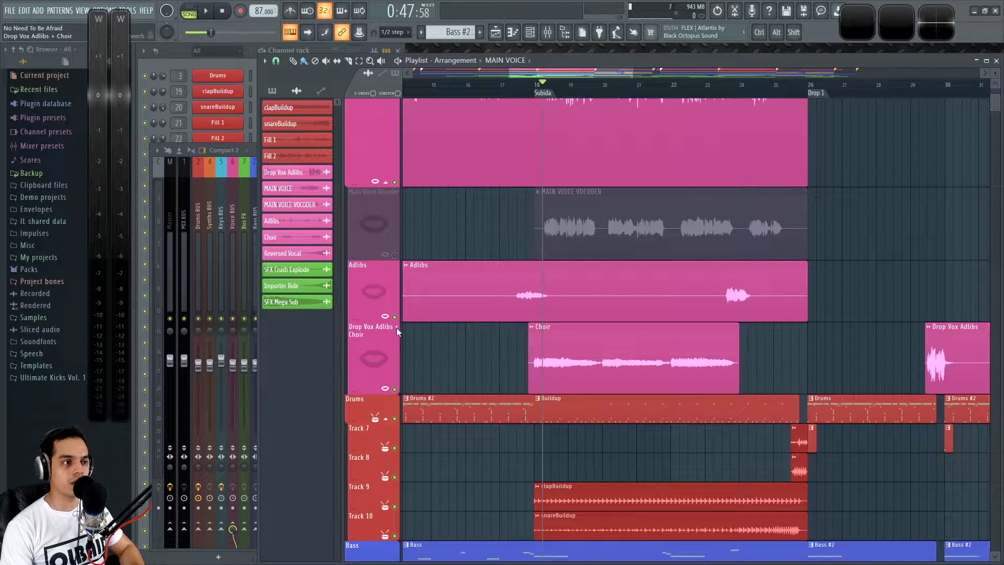
pyautogui.click(394, 317)
pyautogui.click(395, 389)
# Play the Subida section to hear the main voice with the instruments, and bring up the mixer.
pyautogui.press('space')
pyautogui.scroll(-4, 472, 376)
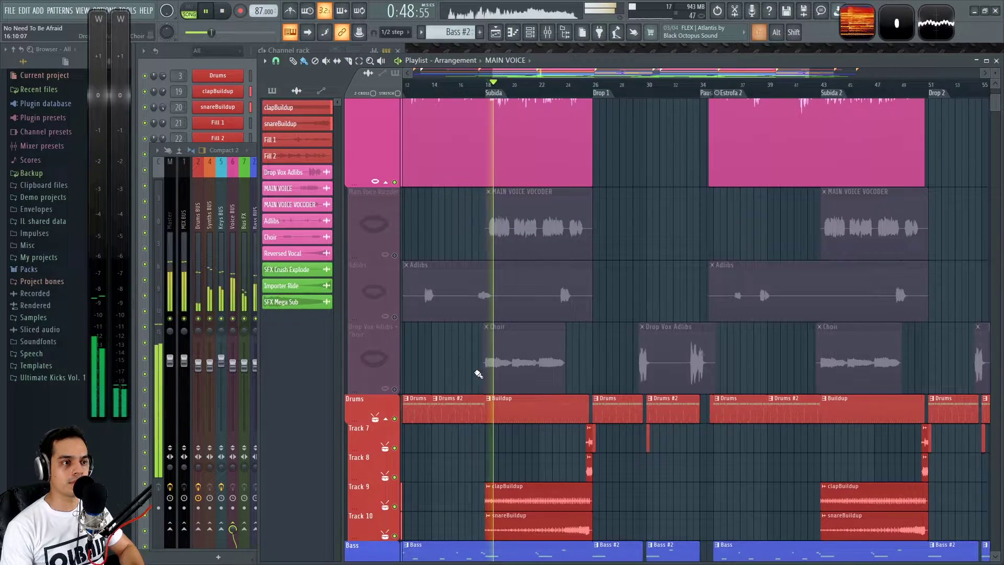
pyautogui.scroll(3, 528, 372)
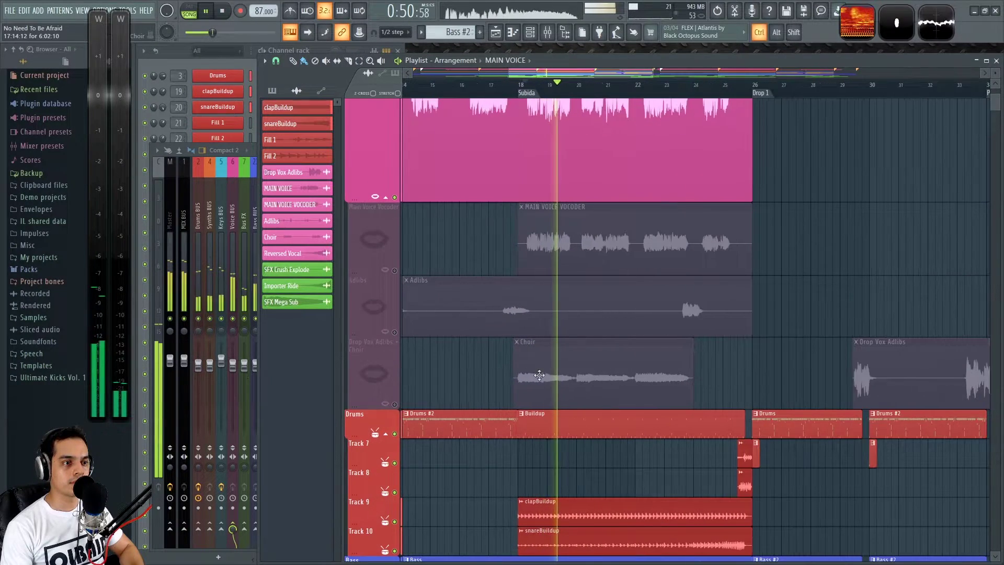
pyautogui.press('F9')
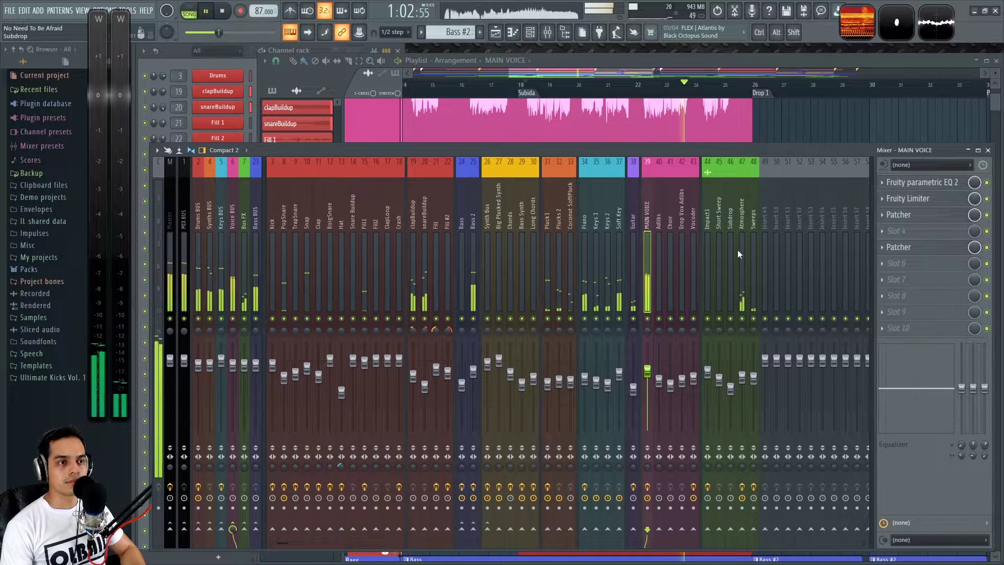
# Solo the MAIN VOICE mixer track, stop playback and check Fruity Reeverb 2 inside the delay and reverb Patcher.
pyautogui.rightClick(647, 318)
pyautogui.press('space')
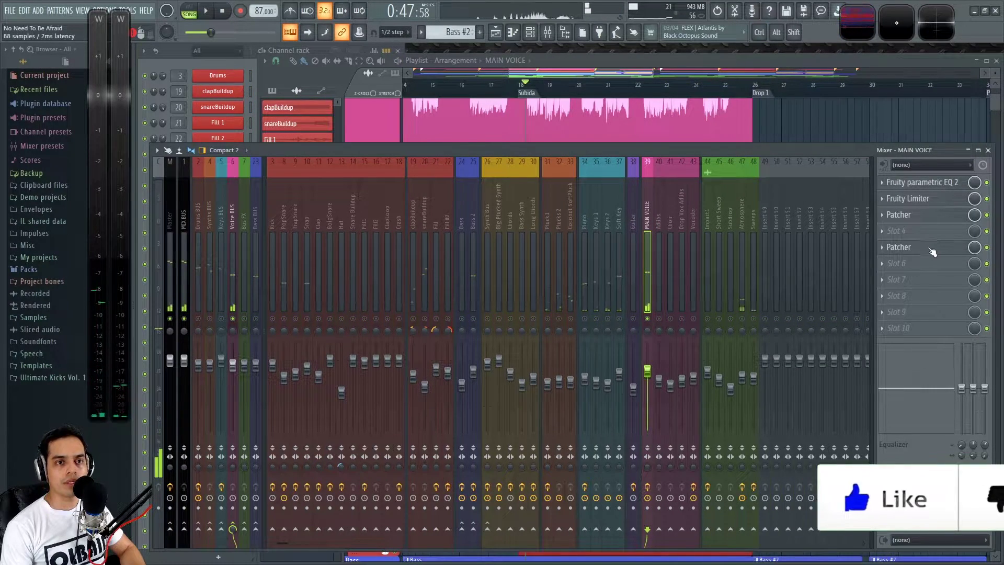
pyautogui.click(933, 250)
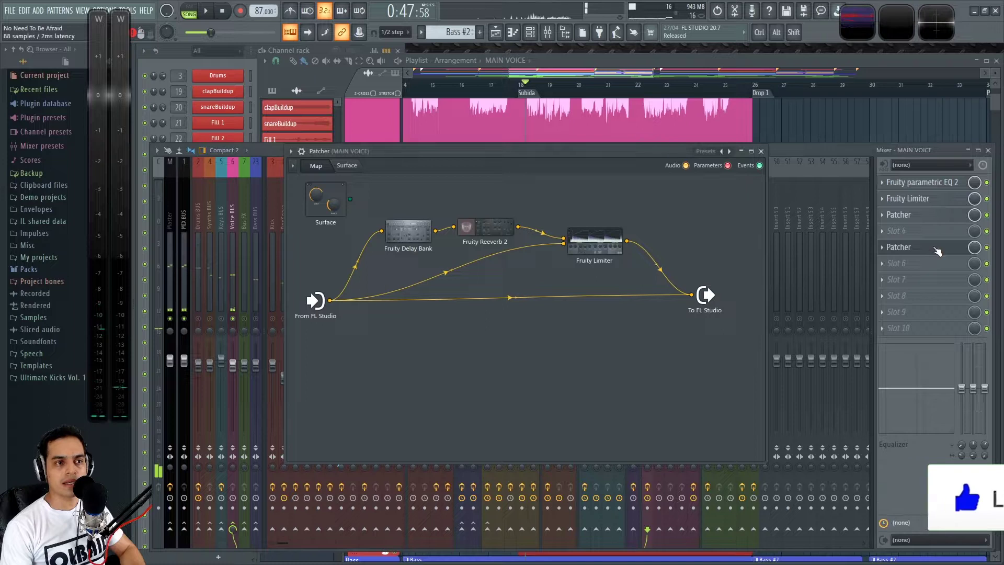
pyautogui.doubleClick(506, 229)
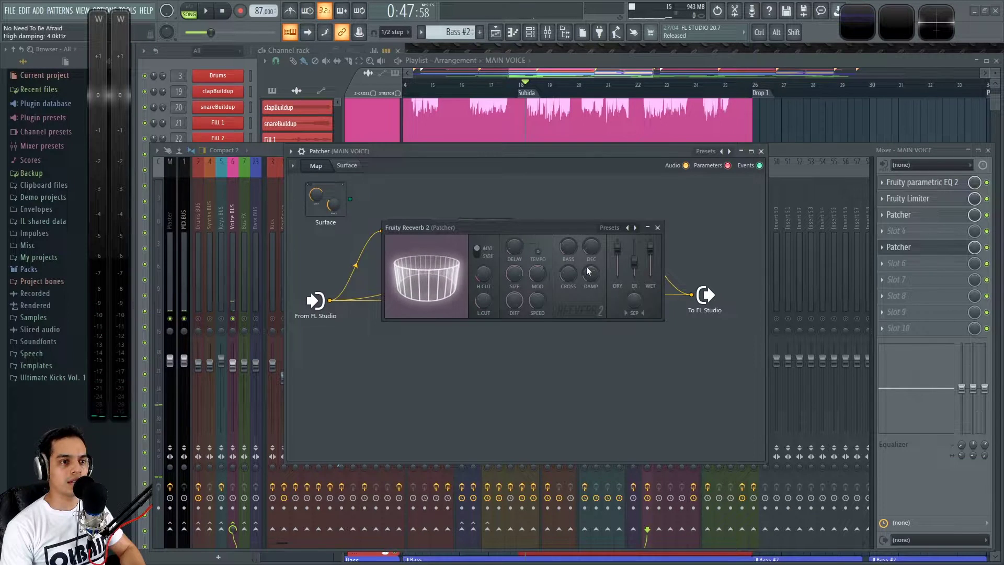
pyautogui.click(658, 228)
# Move Fruity Limiter and Fruity Reeverb 2 up, and add a second Fruity Reeverb 2 wired in parallel between From FL Studio and To FL Studio.
pyautogui.moveTo(613, 249); pyautogui.dragTo(628, 223)
pyautogui.moveTo(490, 234)
pyautogui.mouseDown()
pyautogui.moveTo(504, 259)
pyautogui.moveTo(530, 246)
pyautogui.moveTo(519, 219)
pyautogui.moveTo(503, 220)
pyautogui.mouseUp()
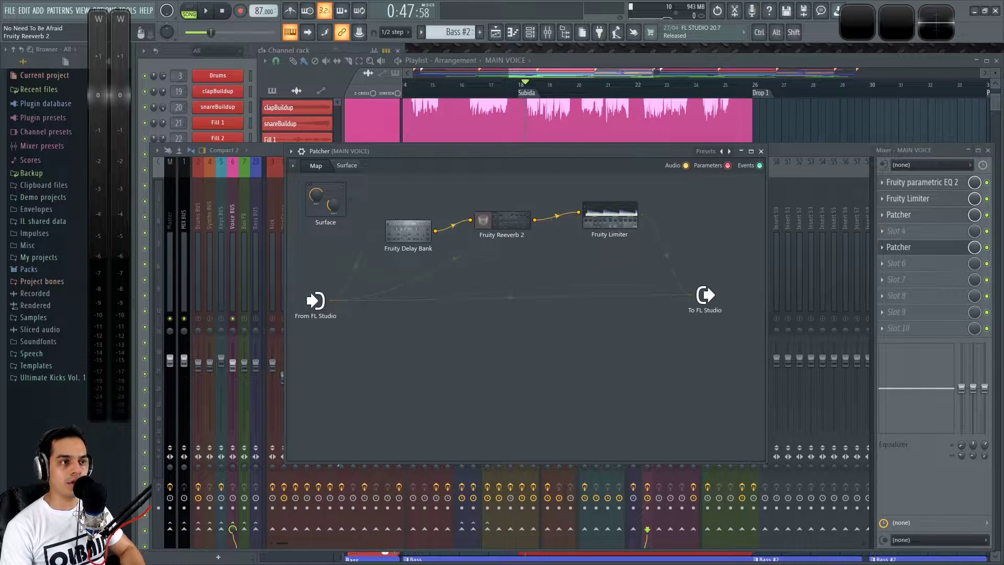
pyautogui.rightClick(501, 207)
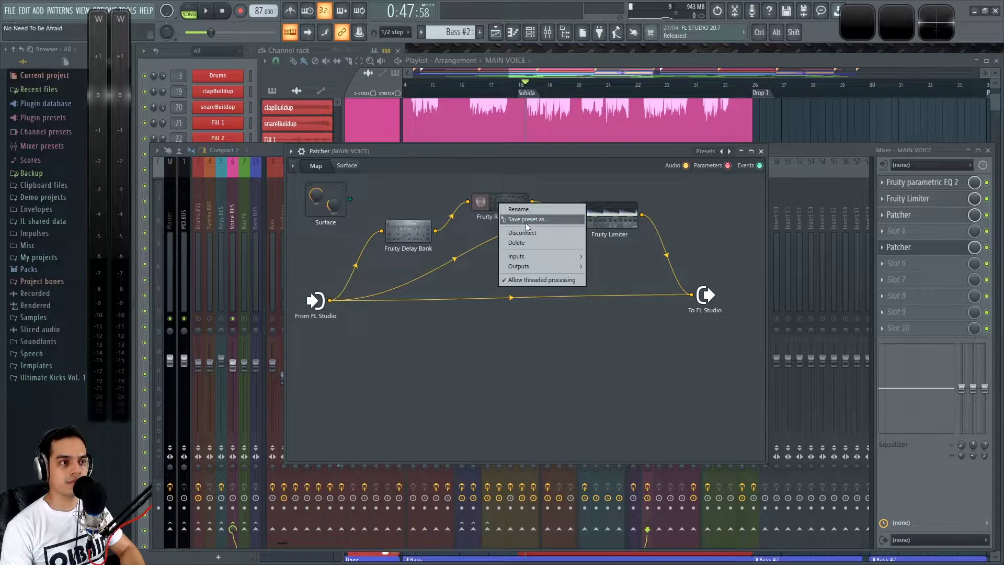
pyautogui.moveTo(526, 223)
pyautogui.mouseDown()
pyautogui.moveTo(516, 269)
pyautogui.moveTo(372, 294)
pyautogui.mouseUp()
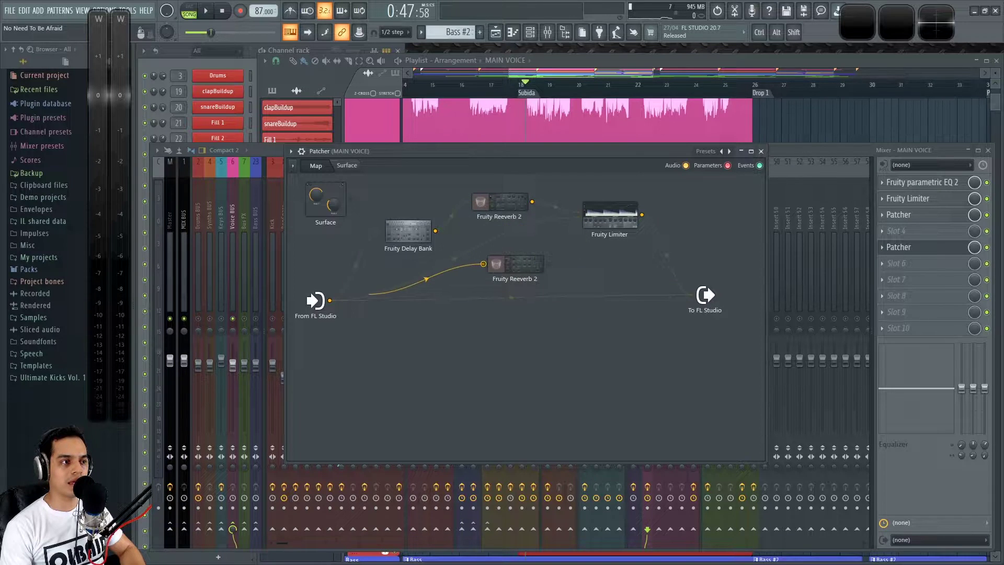
pyautogui.moveTo(527, 270); pyautogui.dragTo(622, 270)
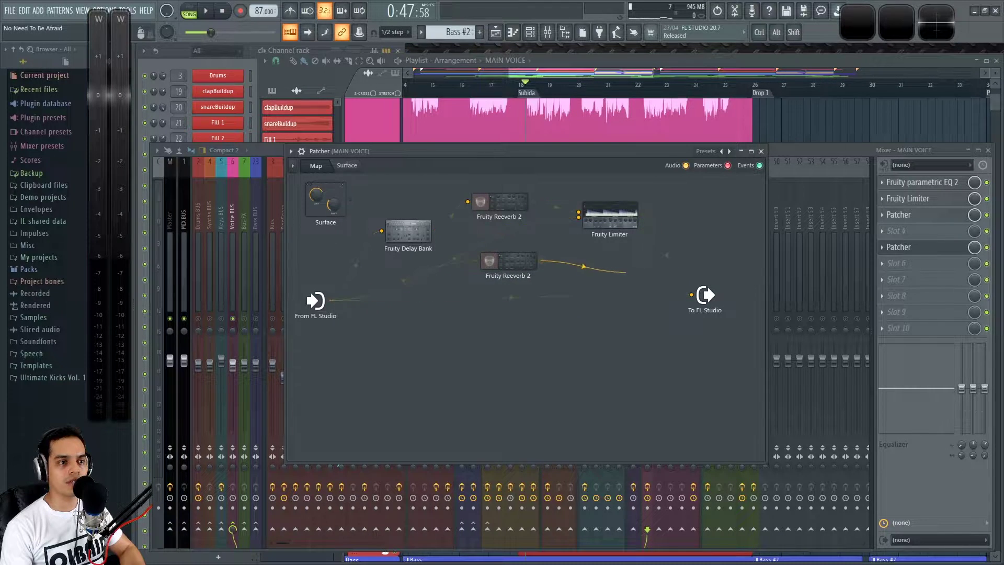
pyautogui.moveTo(685, 293); pyautogui.dragTo(691, 295)
pyautogui.moveTo(517, 265)
pyautogui.mouseDown()
pyautogui.moveTo(525, 374)
pyautogui.moveTo(510, 363)
pyautogui.mouseUp()
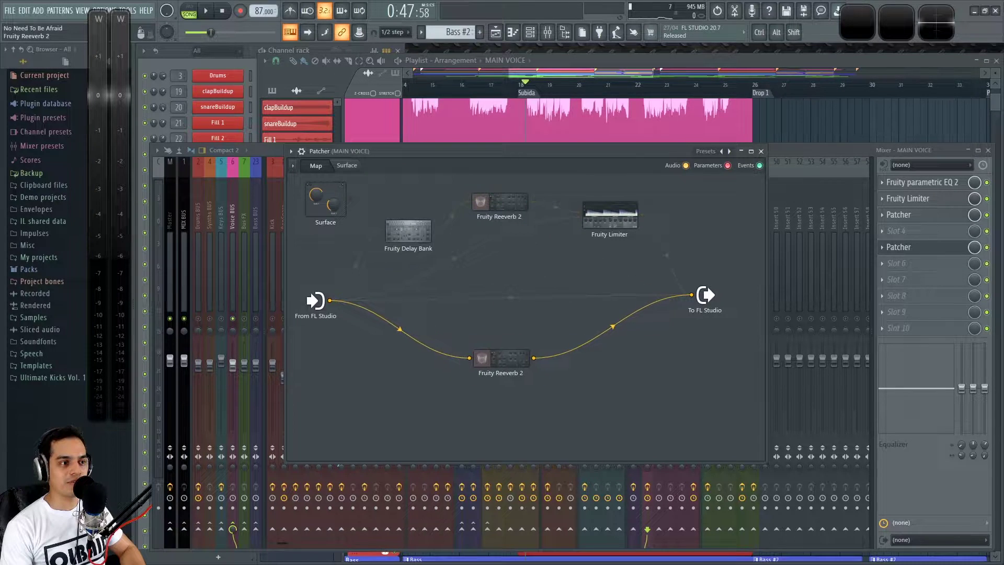
# Turn the parallel Fruity Reeverb 2's dry level fully down, raise its early reflections and set its wet level to 52%.
pyautogui.doubleClick(509, 363)
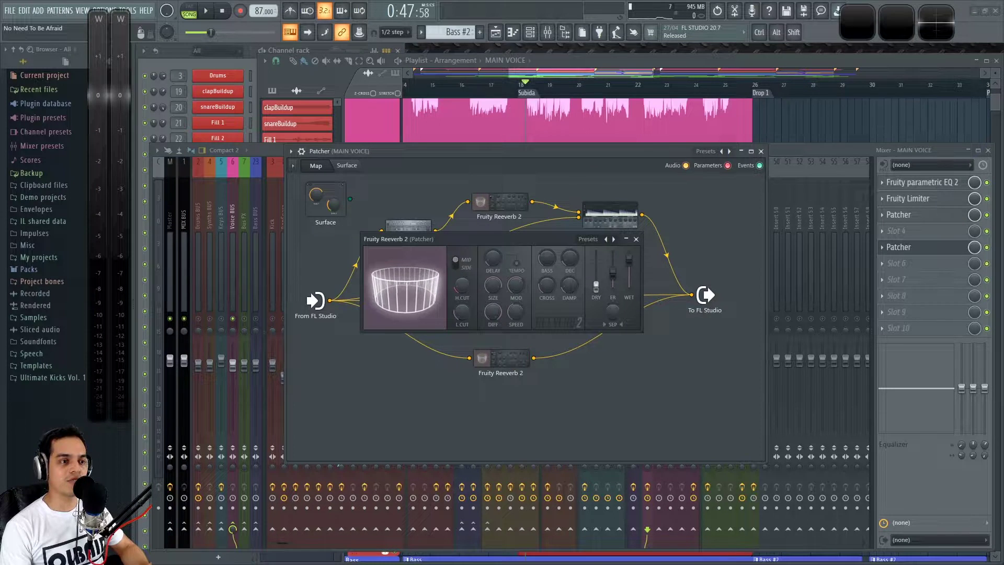
pyautogui.click(636, 239)
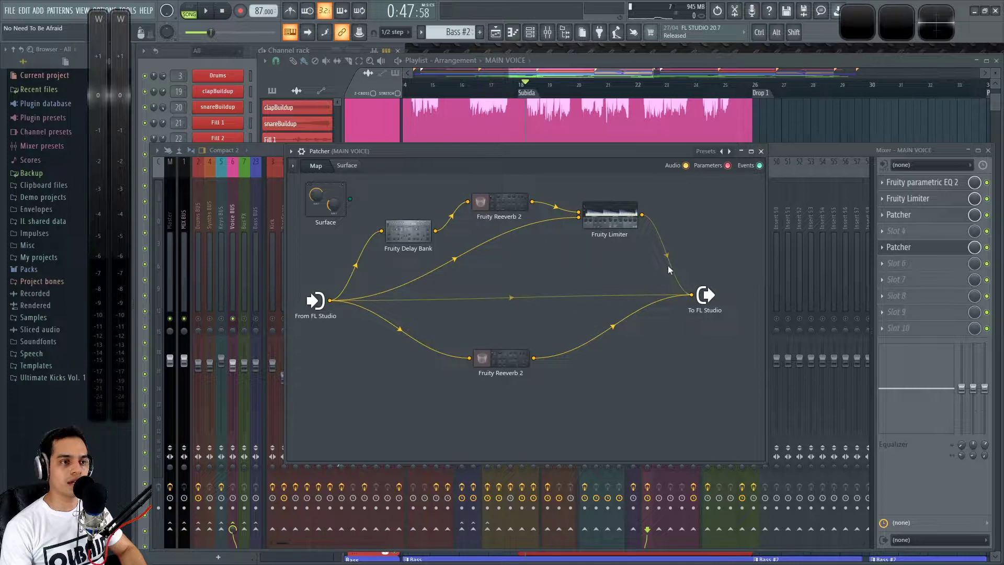
pyautogui.doubleClick(505, 359)
pyautogui.press('space')
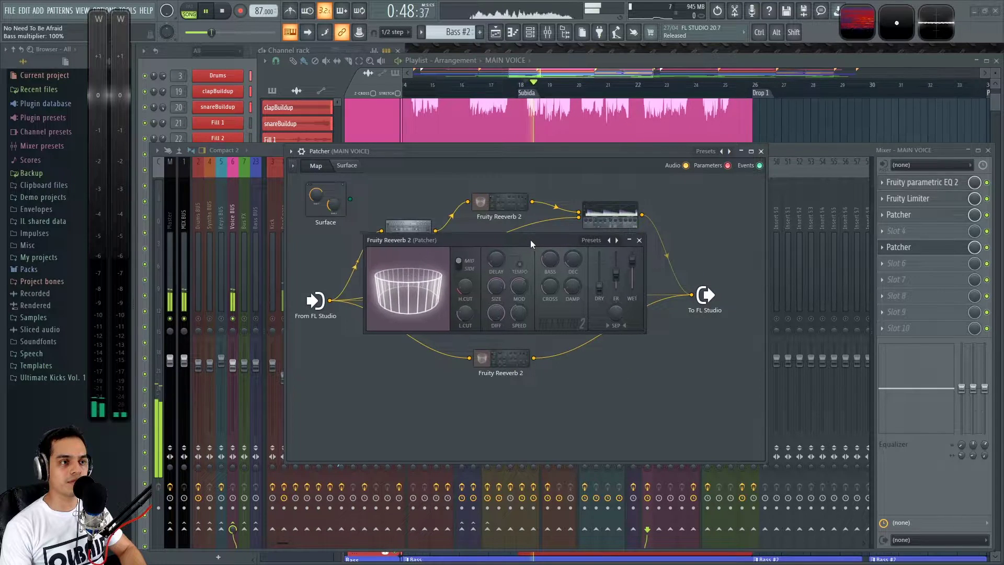
pyautogui.moveTo(529, 239); pyautogui.dragTo(538, 252)
pyautogui.press('space')
pyautogui.moveTo(638, 273)
pyautogui.mouseDown()
pyautogui.moveTo(622, 300)
pyautogui.moveTo(622, 271)
pyautogui.mouseUp()
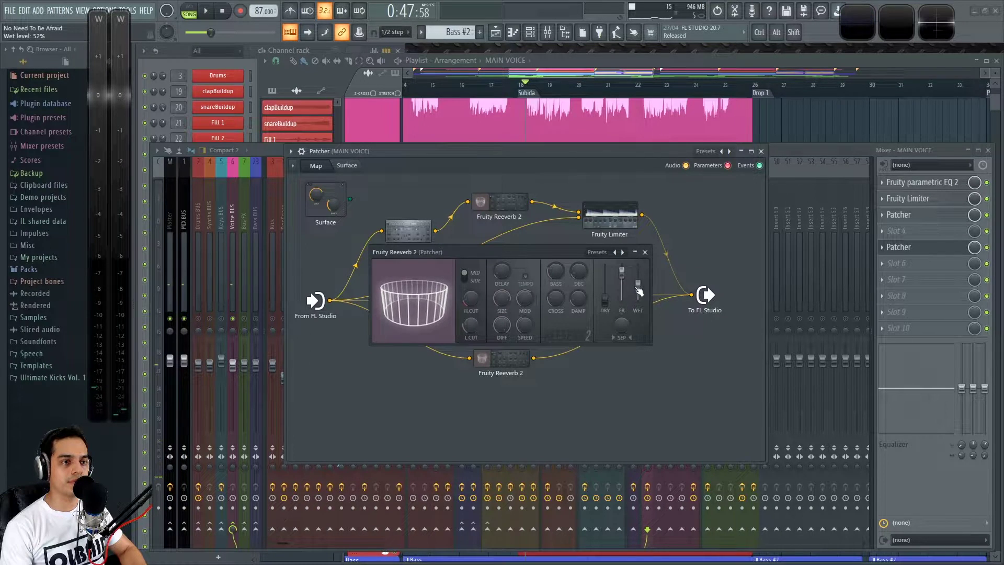
# While playing the Subida section, adjust the parallel reverb's stereo separation and set its wet level to 27%.
pyautogui.press('space')
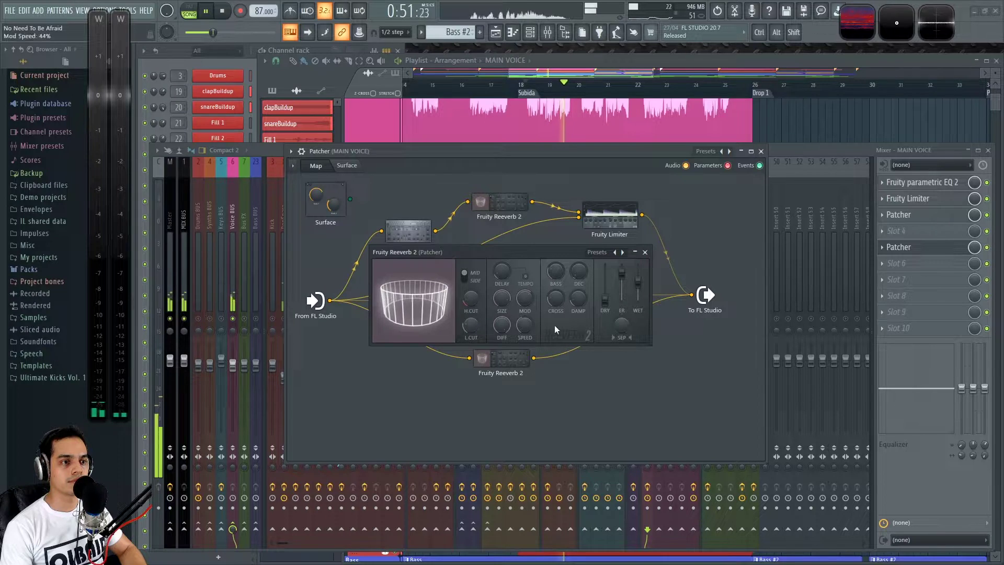
pyautogui.click(466, 279)
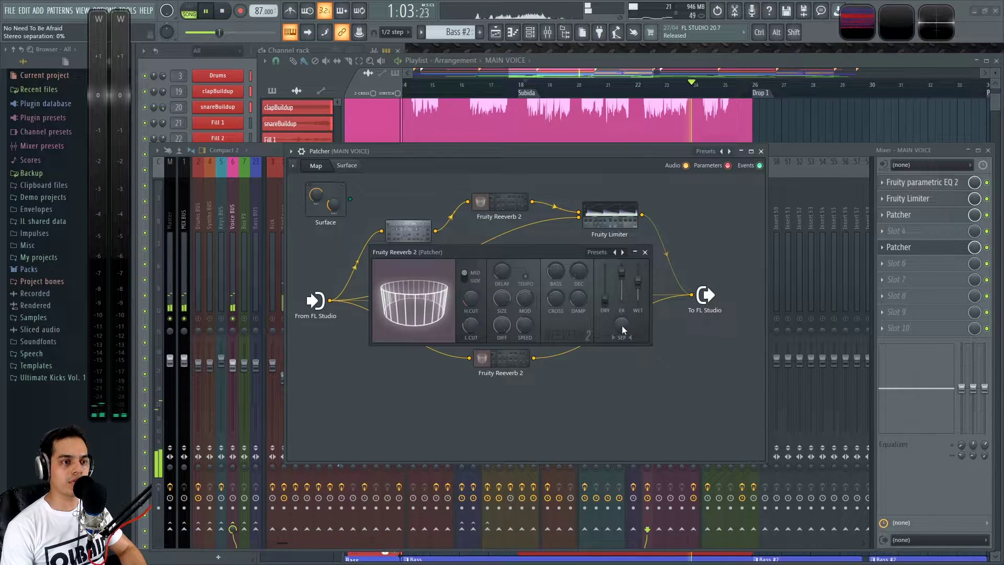
pyautogui.moveTo(621, 326); pyautogui.dragTo(621, 336)
pyautogui.moveTo(638, 282); pyautogui.dragTo(642, 296)
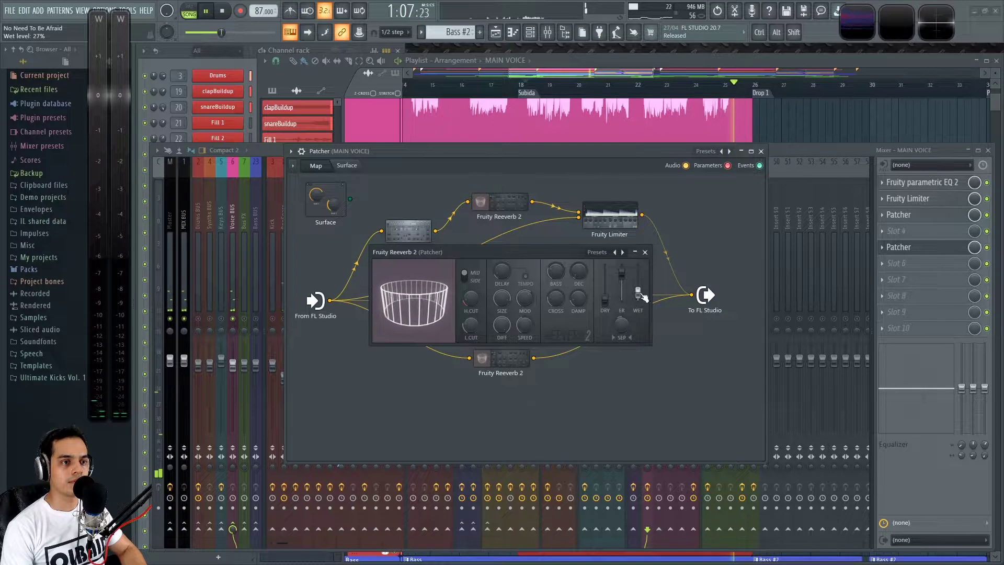
pyautogui.moveTo(484, 318); pyautogui.dragTo(484, 312)
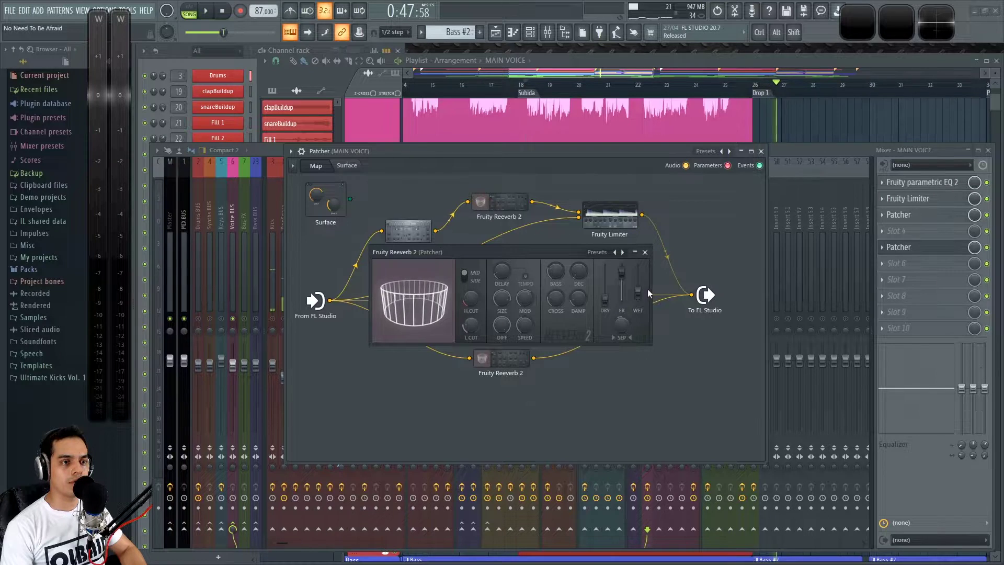
# Move the lower Fruity Reeverb 2 module aside and disconnect both it and the direct dry link from To FL Studio.
pyautogui.click(646, 253)
pyautogui.moveTo(510, 358); pyautogui.dragTo(459, 361)
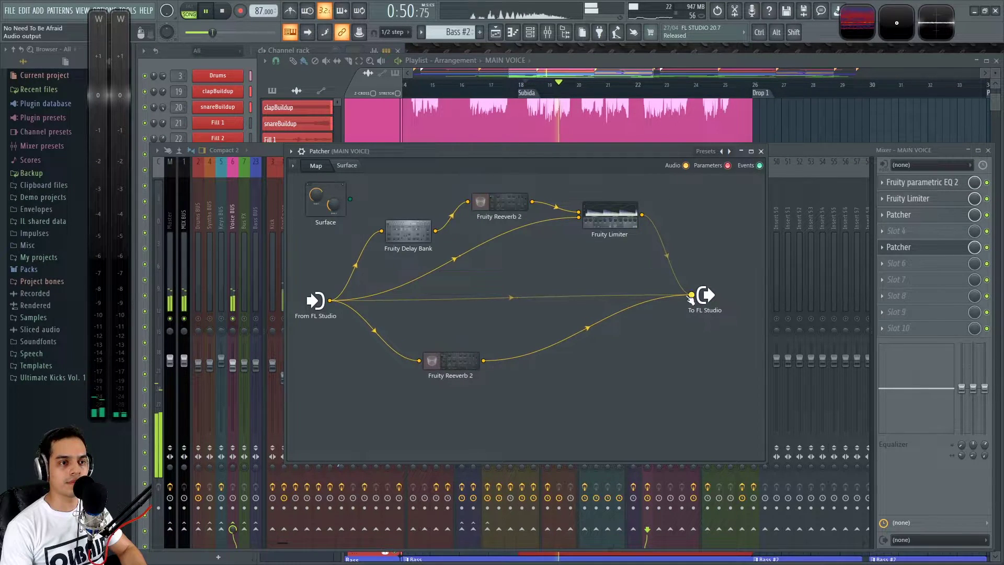
pyautogui.moveTo(691, 296); pyautogui.dragTo(664, 324)
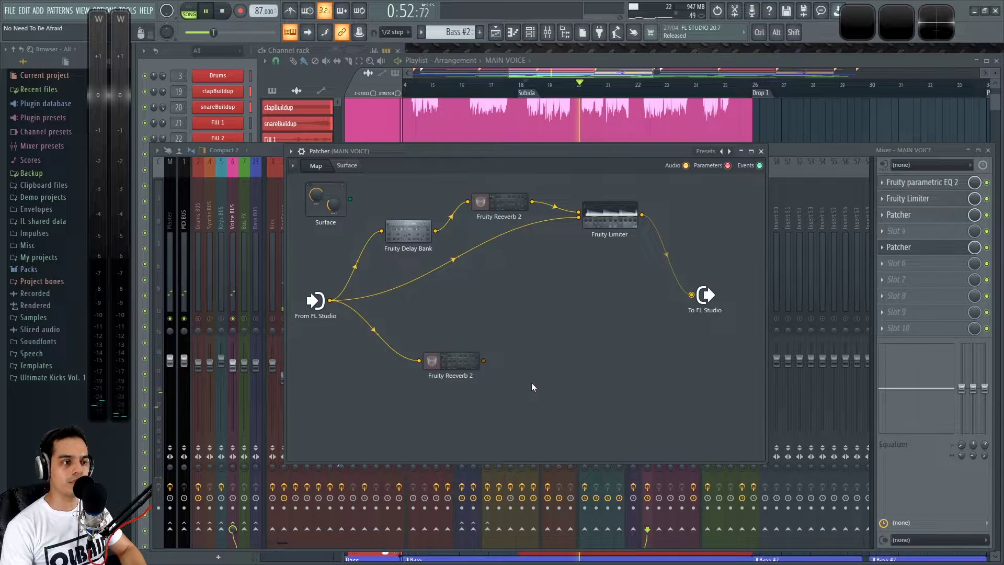
# Add a Fruity Parametric EQ 2 after the lower Fruity Reeverb 2 and route its output to To FL Studio.
pyautogui.rightClick(531, 383)
pyautogui.moveTo(614, 401)
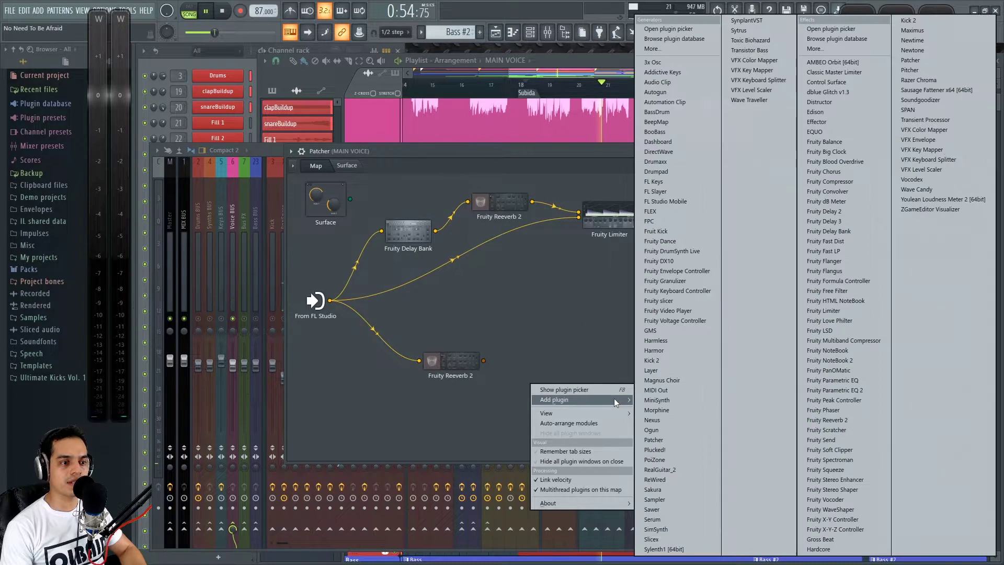
pyautogui.click(852, 390)
pyautogui.moveTo(526, 343); pyautogui.dragTo(526, 342)
pyautogui.moveTo(558, 343); pyautogui.dragTo(692, 295)
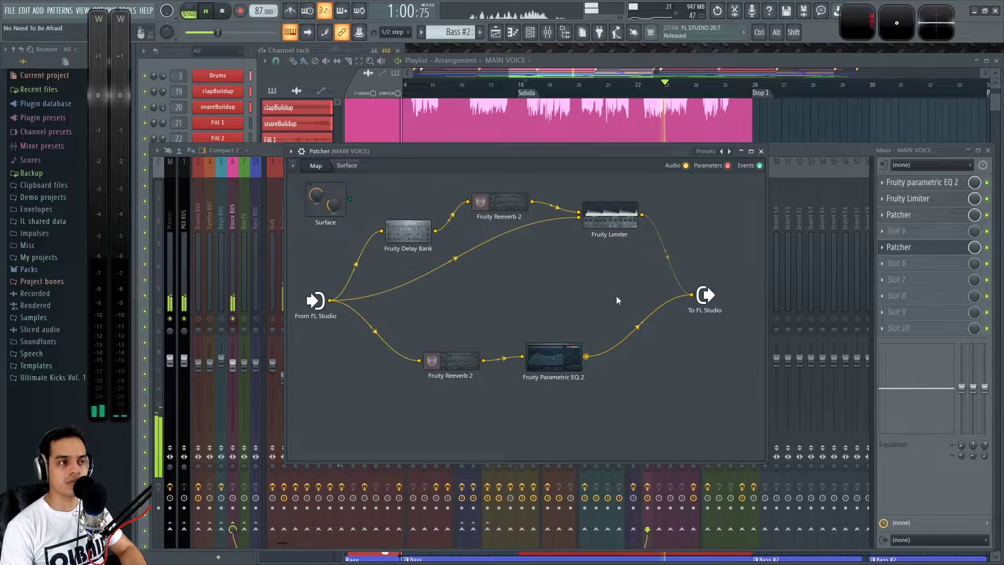
# Shape the reverb's Parametric EQ 2 with a high-pass on band 1 and lowered bands 4, 6 and 7 during playback.
pyautogui.click(547, 364)
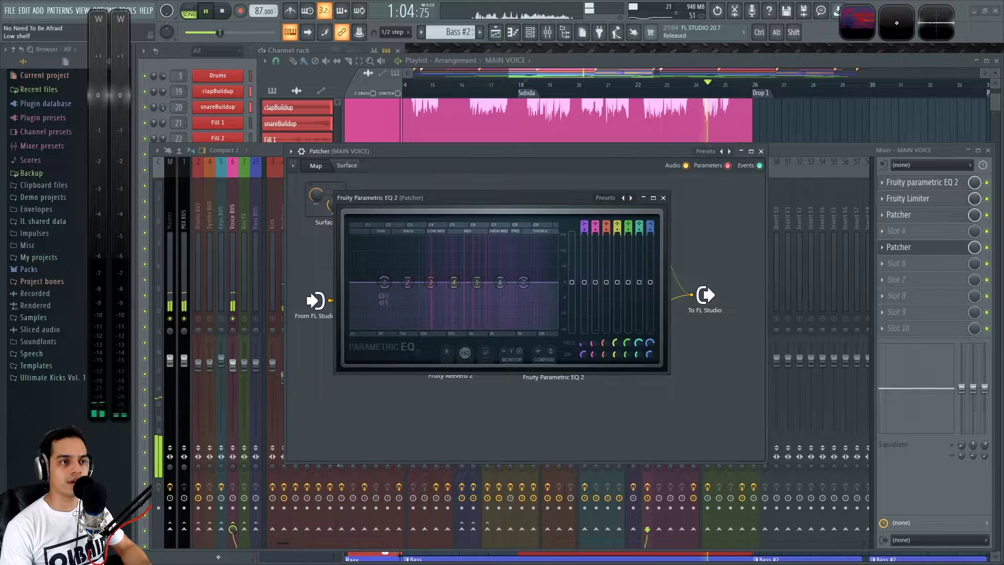
pyautogui.click(584, 226)
pyautogui.moveTo(384, 282); pyautogui.dragTo(461, 294)
pyautogui.press('space')
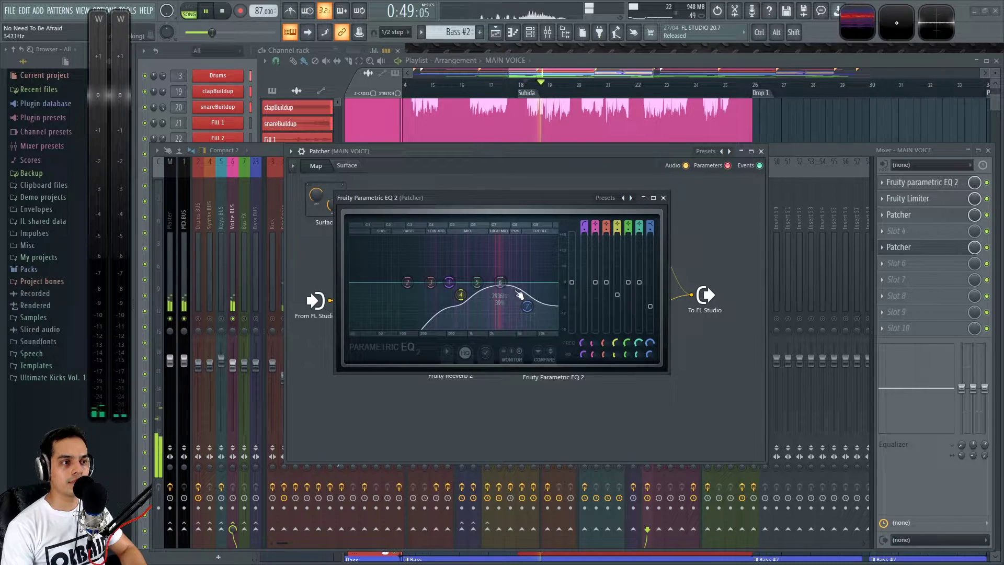
pyautogui.moveTo(501, 283)
pyautogui.mouseDown()
pyautogui.moveTo(506, 302)
pyautogui.moveTo(502, 295)
pyautogui.mouseUp()
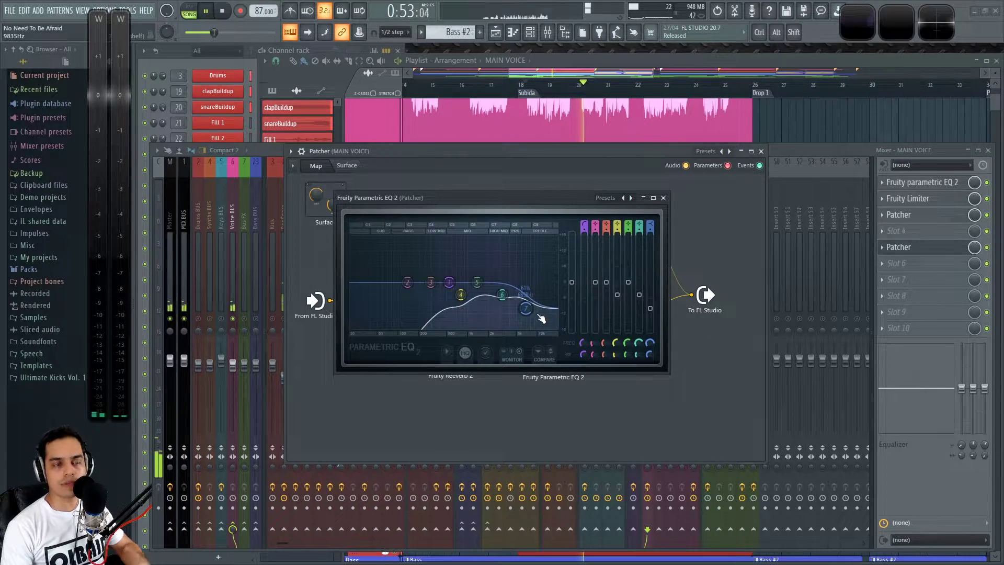
pyautogui.click(663, 198)
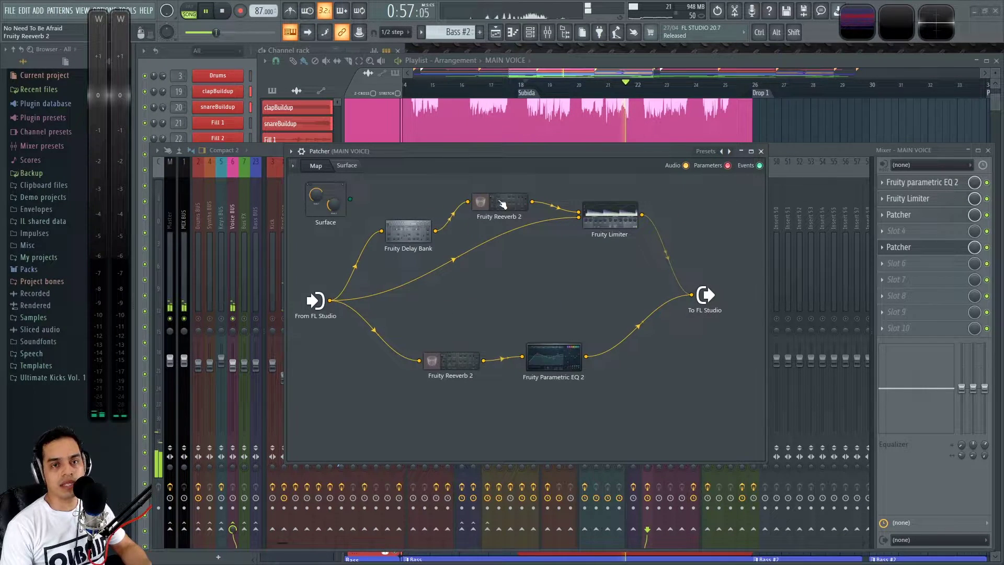
# Reconnect From FL Studio directly to To FL Studio to restore the dry vocal, and close the Patcher.
pyautogui.moveTo(610, 219); pyautogui.dragTo(607, 224)
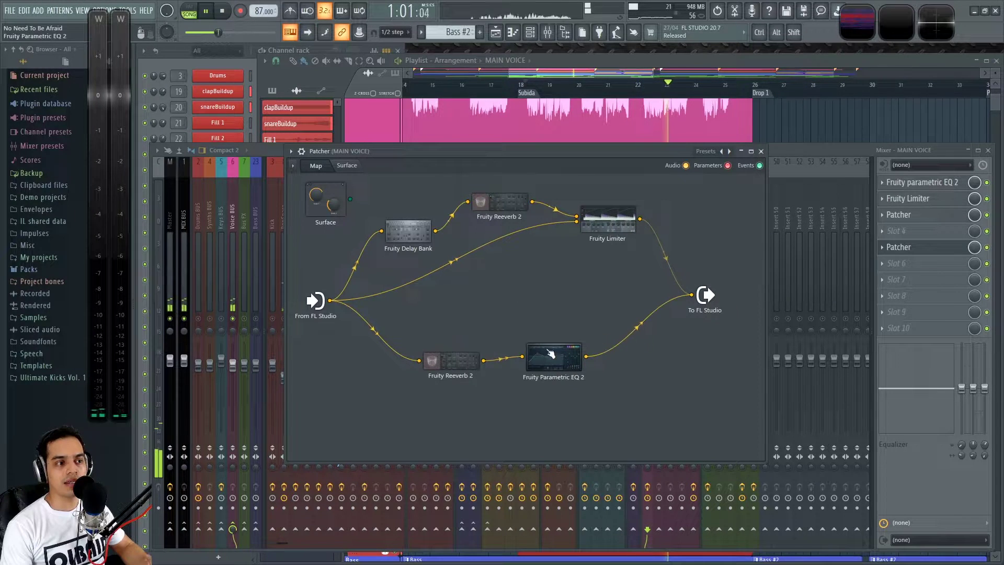
pyautogui.moveTo(330, 300); pyautogui.dragTo(365, 301)
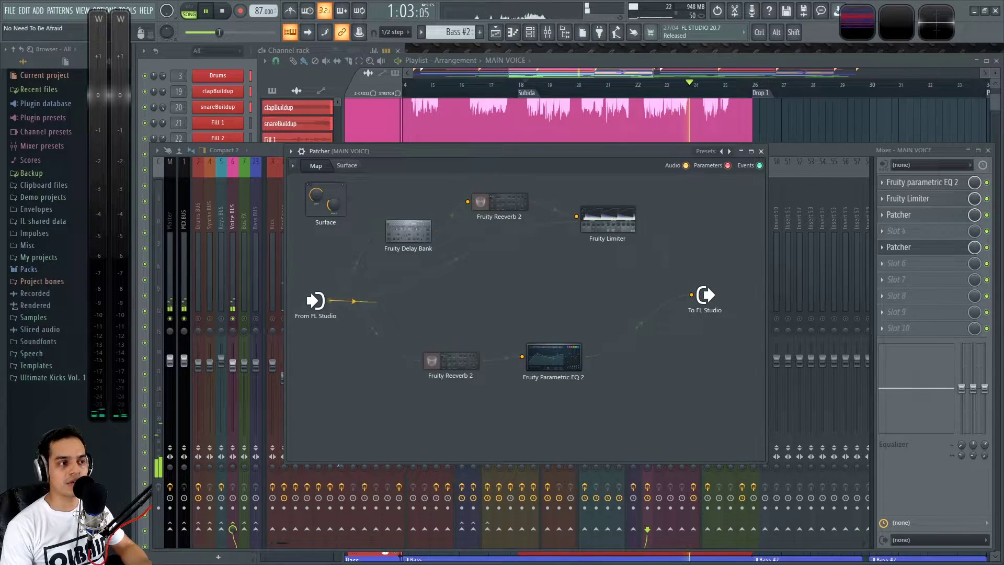
pyautogui.moveTo(692, 295); pyautogui.dragTo(692, 295)
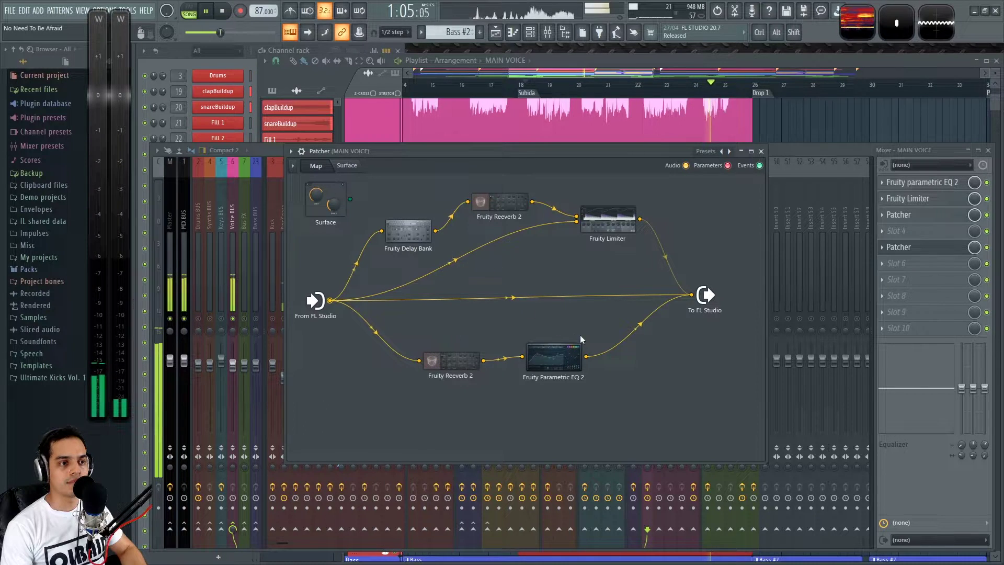
pyautogui.click(761, 151)
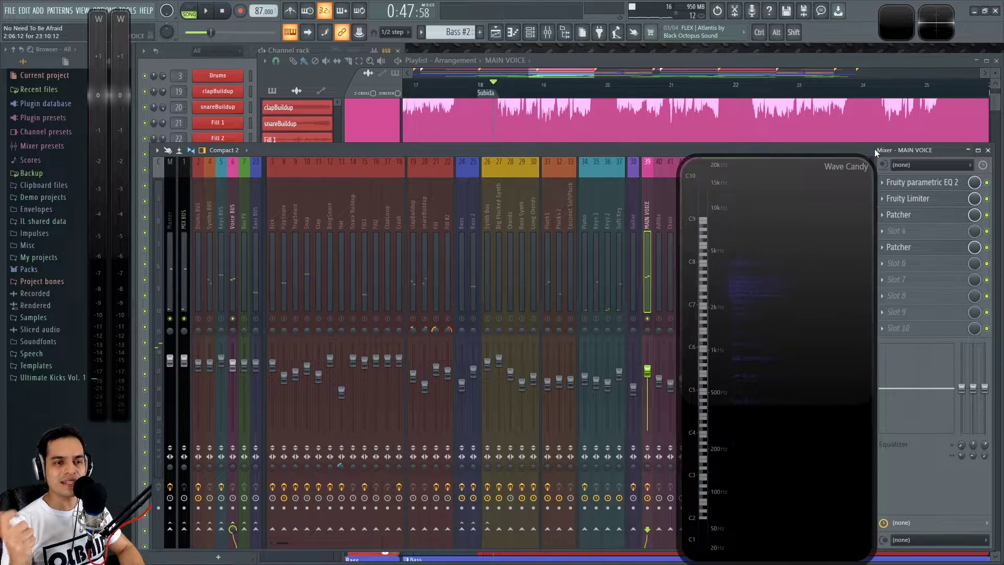
# Play back the main vocal and examine its high frequencies in the Wave Candy spectrum view.
pyautogui.press('space')
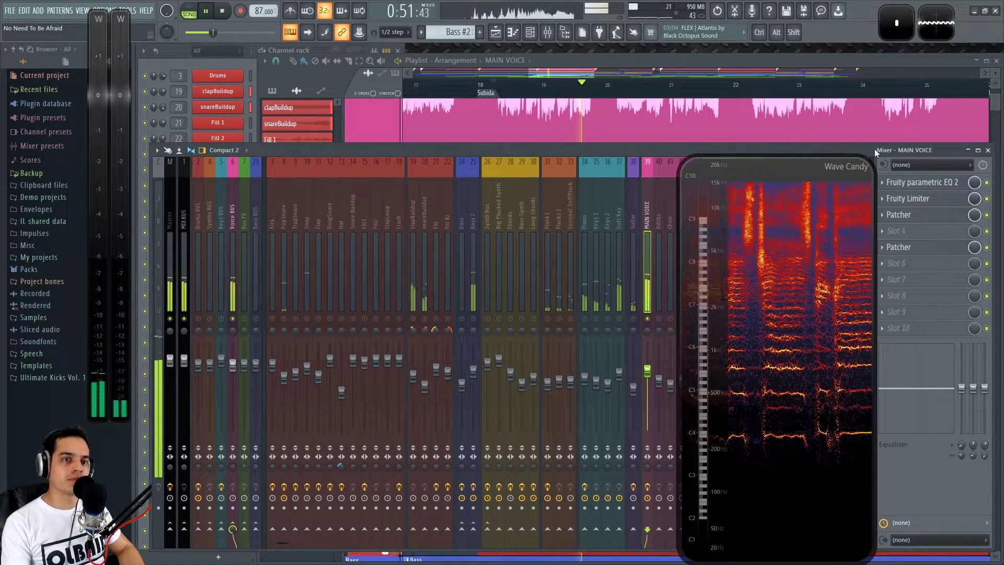
pyautogui.press('space')
pyautogui.doubleClick(824, 305)
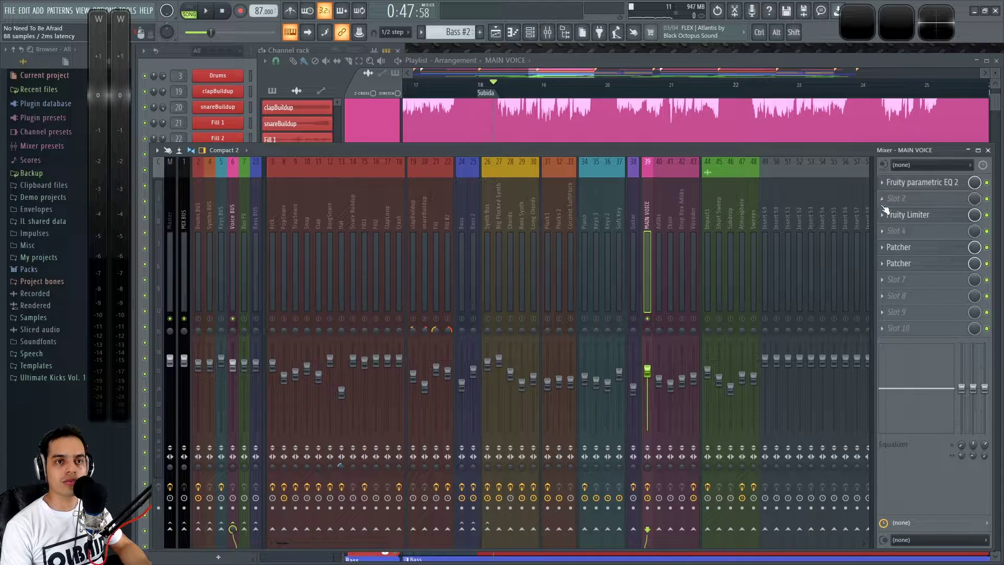
# Load Maximus into slot 2 of the MAIN VOICE track and apply its De-esser narrow-band preset.
pyautogui.click(886, 197)
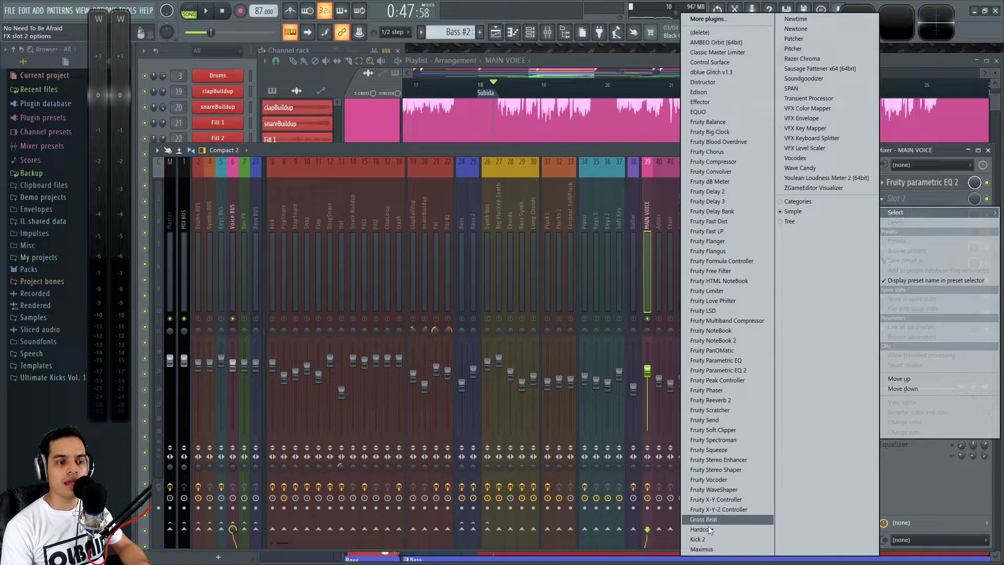
pyautogui.click(702, 550)
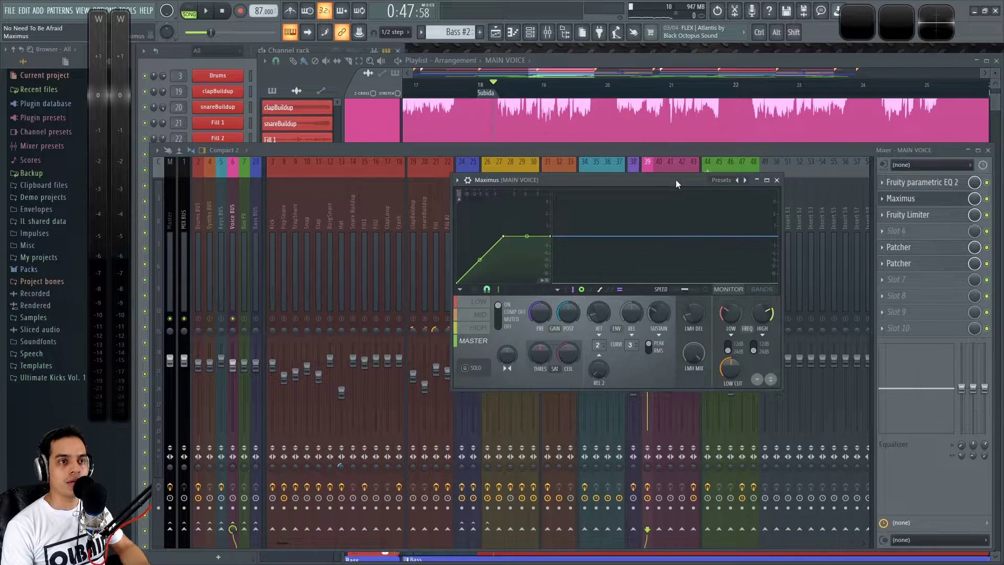
pyautogui.moveTo(675, 179); pyautogui.dragTo(624, 179)
pyautogui.rightClick(694, 180)
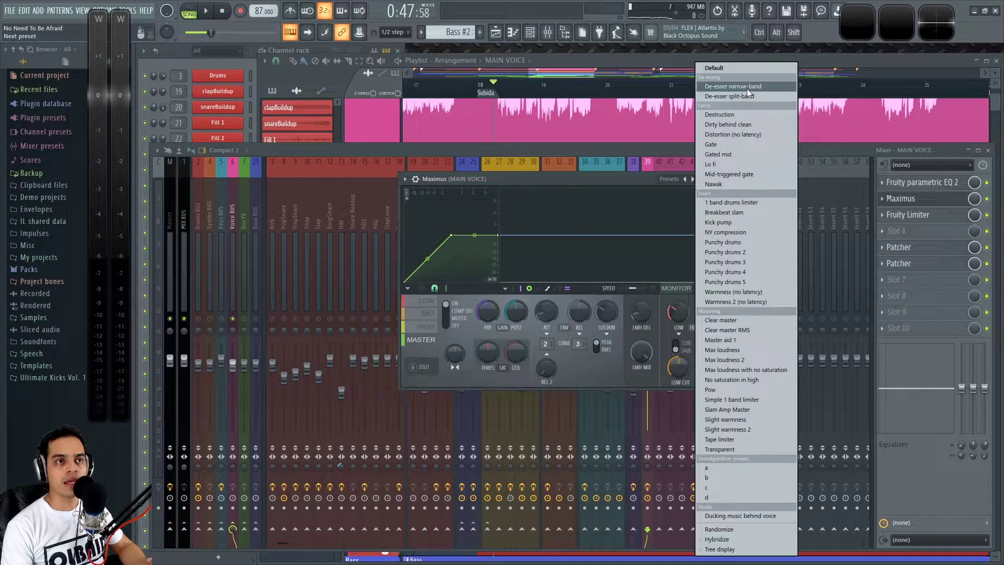
pyautogui.click(729, 86)
# Tune the Maximus de-esser band by ear, raising its high band frequency and setting the low band frequency to 6353 Hz.
pyautogui.press('space')
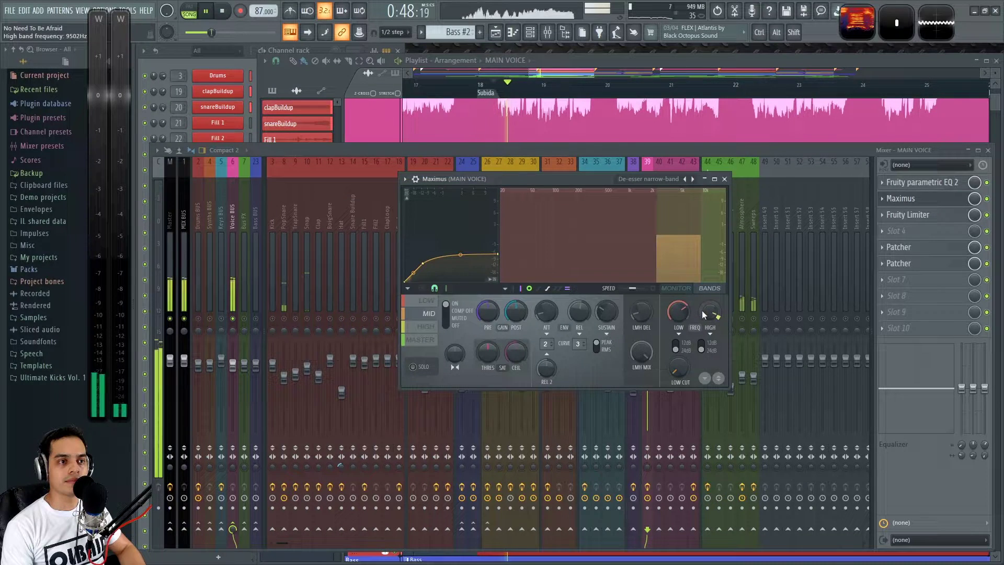
pyautogui.moveTo(670, 316)
pyautogui.mouseDown()
pyautogui.moveTo(670, 298)
pyautogui.moveTo(708, 310)
pyautogui.mouseUp()
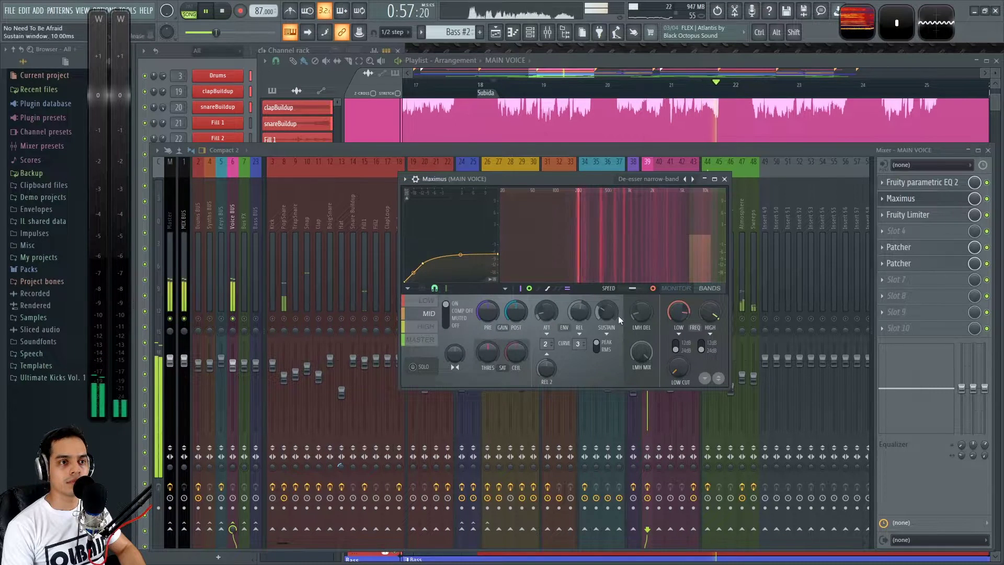
pyautogui.press('space')
pyautogui.press('space')
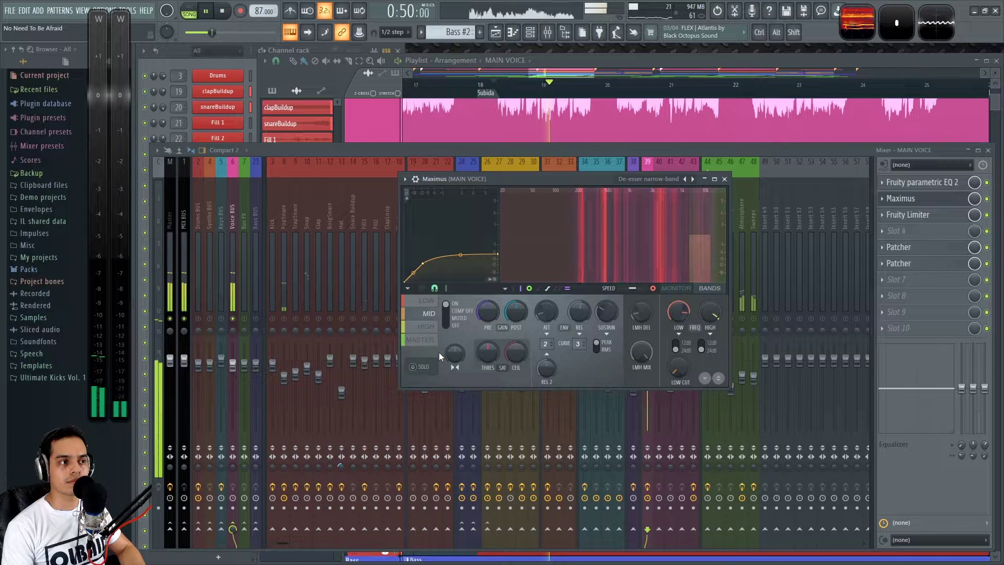
pyautogui.press('space')
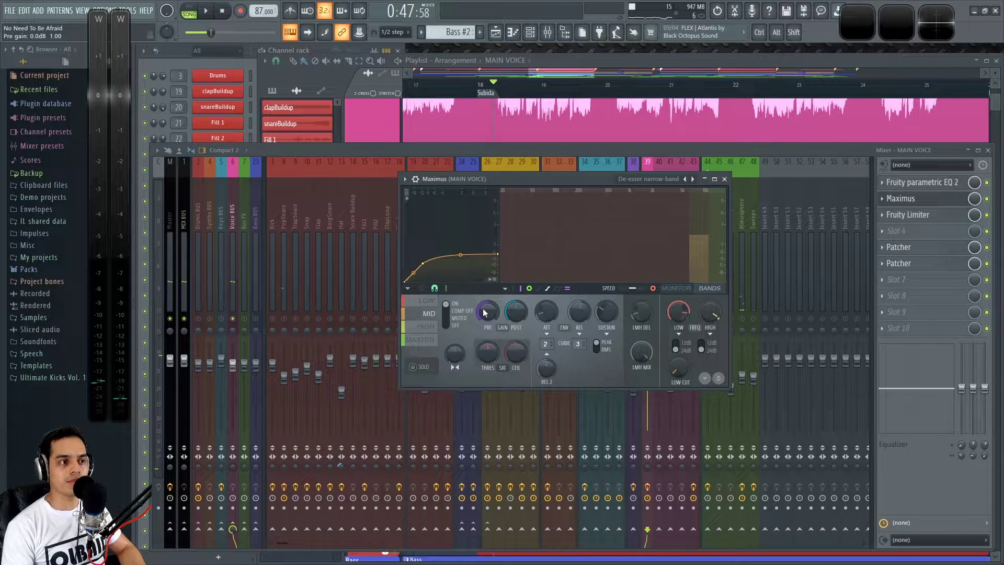
pyautogui.press('space')
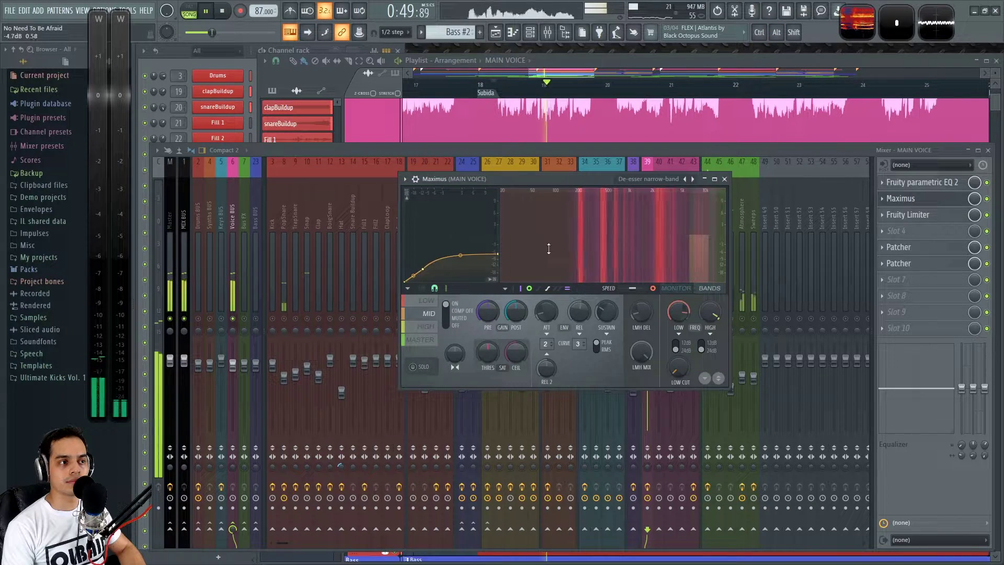
pyautogui.press('space')
pyautogui.moveTo(682, 310); pyautogui.dragTo(681, 314)
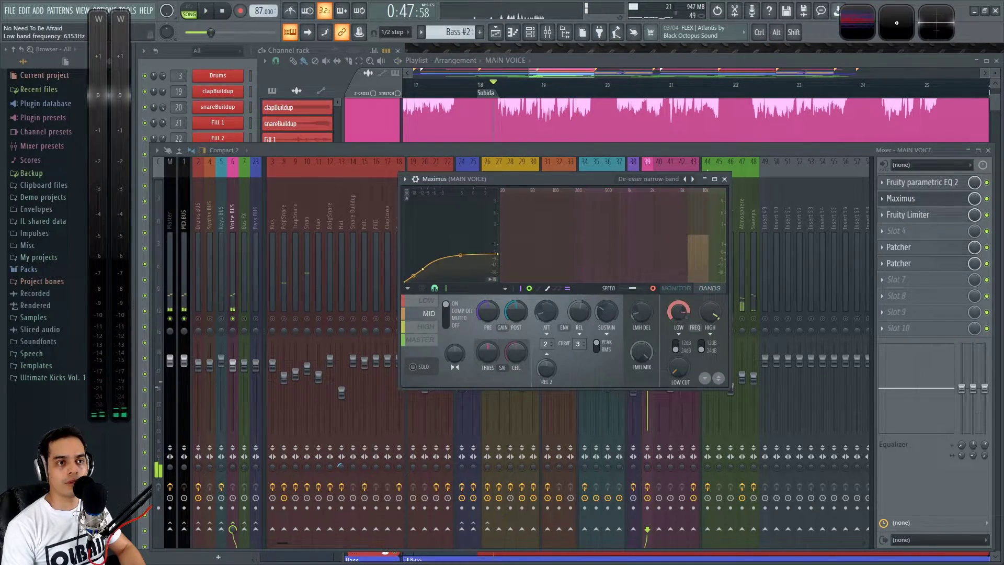
pyautogui.click(725, 179)
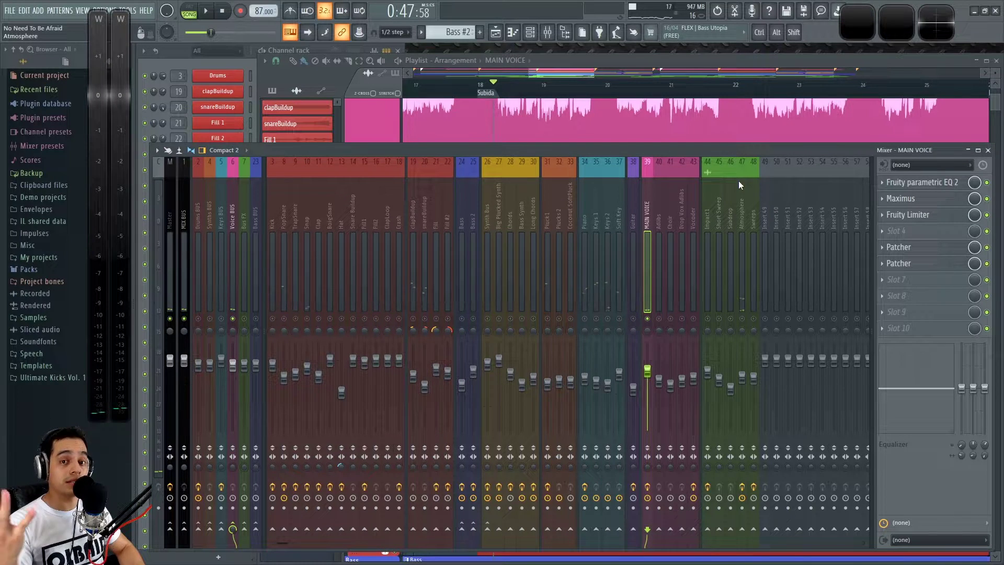
# Unsolo the MAIN VOICE mixer track and audition the soloed Main Voice Vocoder track in the playlist.
pyautogui.keyDown('ctrl'); pyautogui.click(647, 320); pyautogui.keyUp('ctrl')
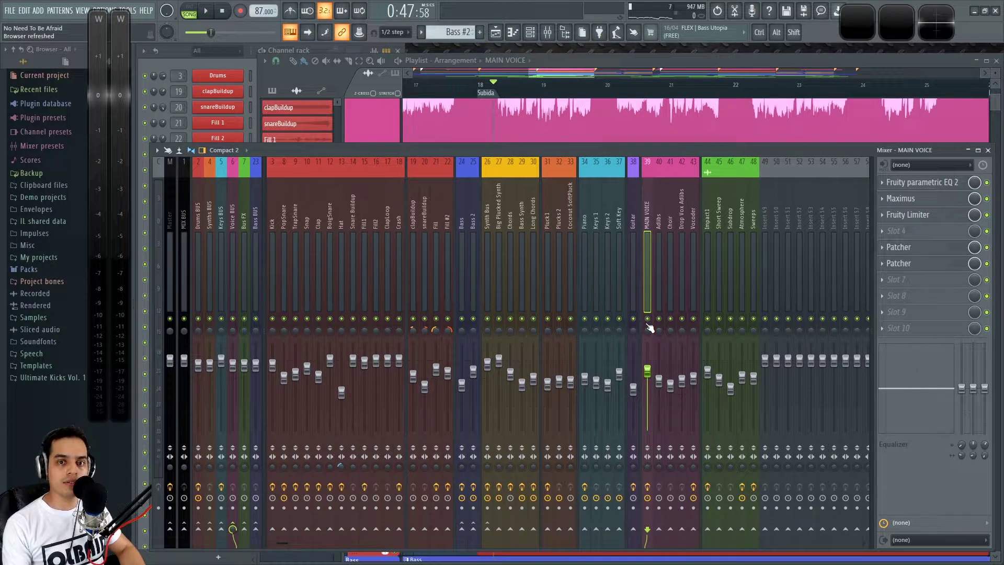
pyautogui.press('space')
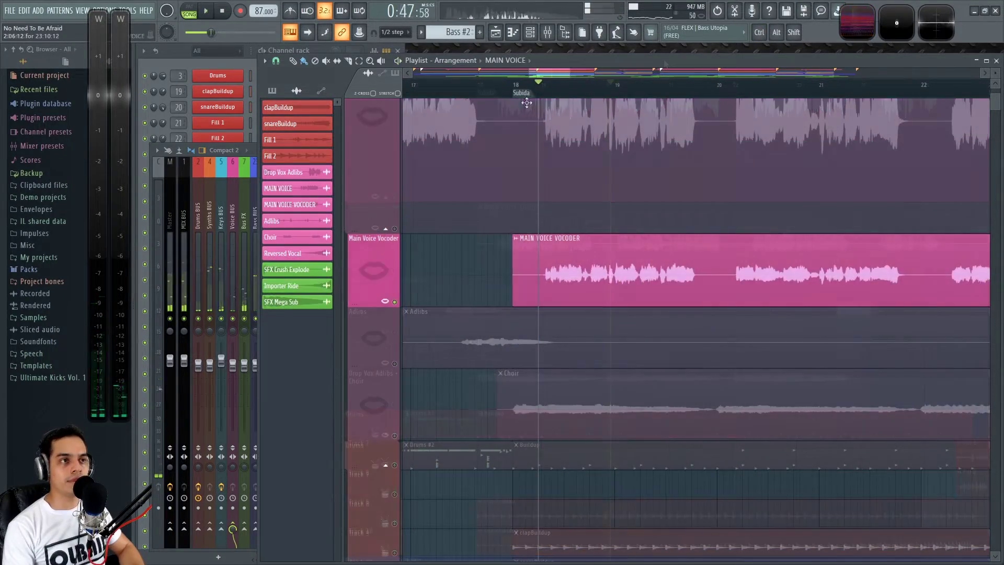
pyautogui.keyDown('ctrl'); pyautogui.scroll(2, 553, 300); pyautogui.keyUp('ctrl')
pyautogui.press('space')
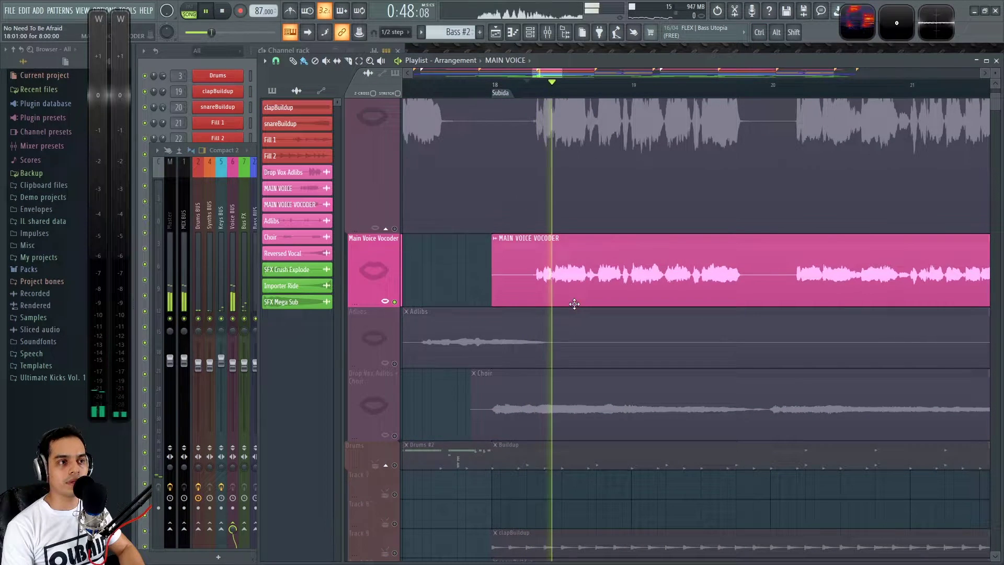
pyautogui.press('F9')
pyautogui.press('space')
# Select the Vocoder mixer track and compare its sound with Vocodex bypassed and enabled.
pyautogui.click(693, 216)
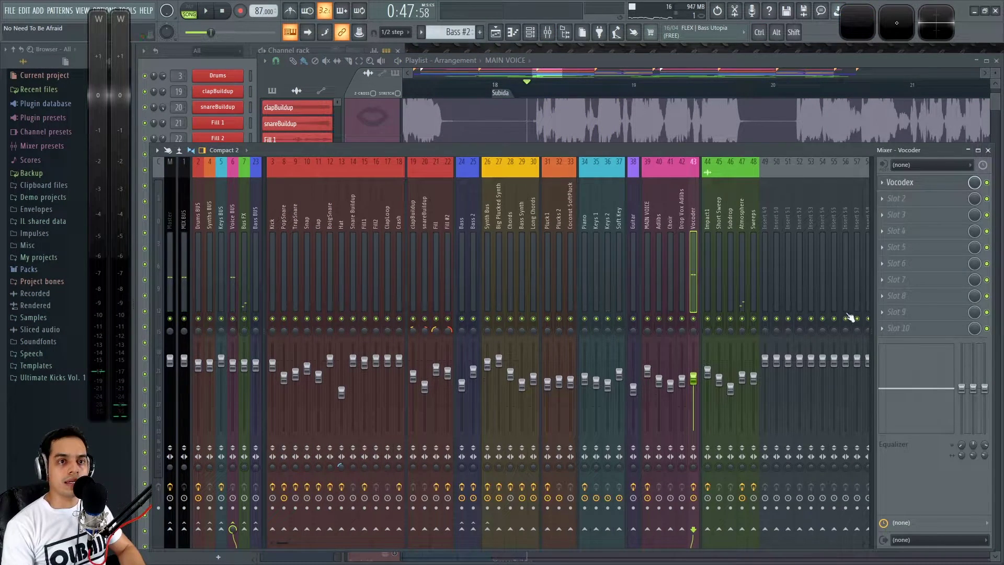
pyautogui.press('space')
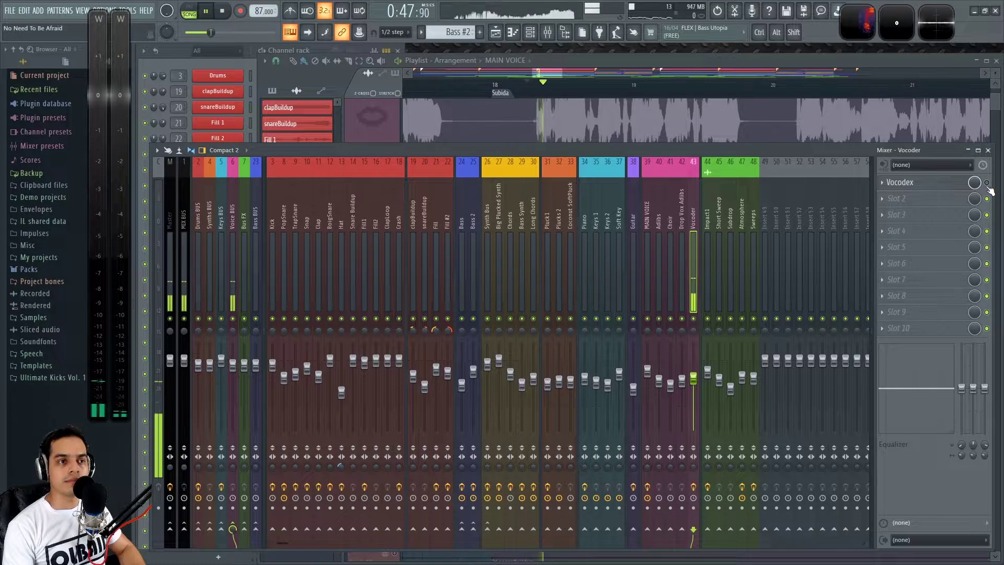
pyautogui.press('space')
pyautogui.press('space')
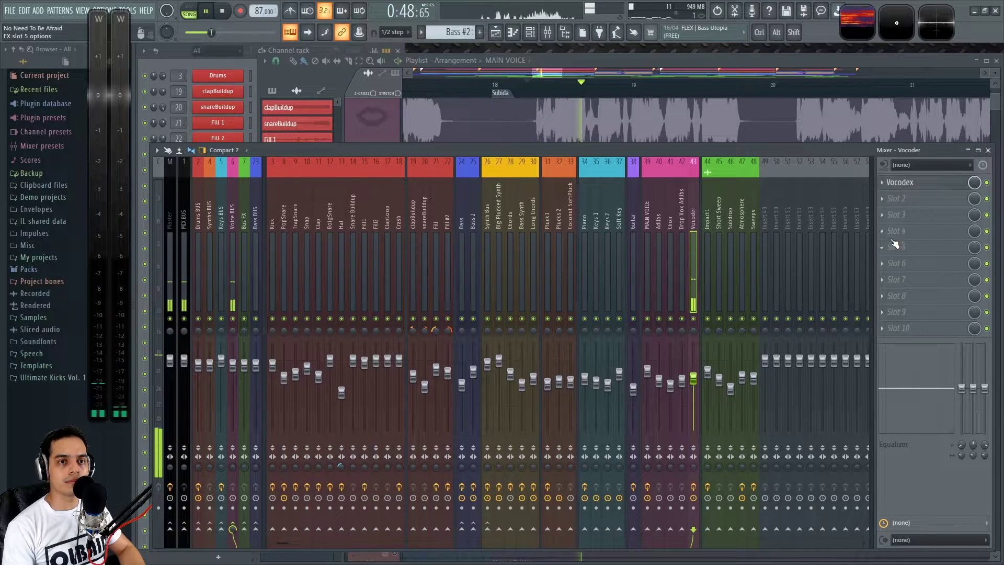
# Add Fruity Stereo Enhancer to slot 3 of the Vocoder track and shift its phase offset to the right.
pyautogui.click(885, 215)
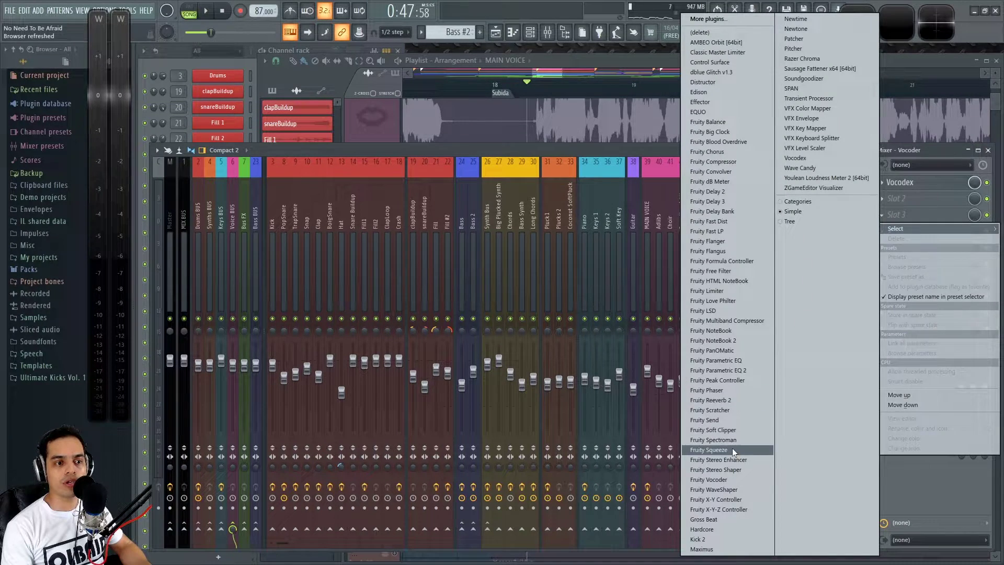
pyautogui.click(727, 460)
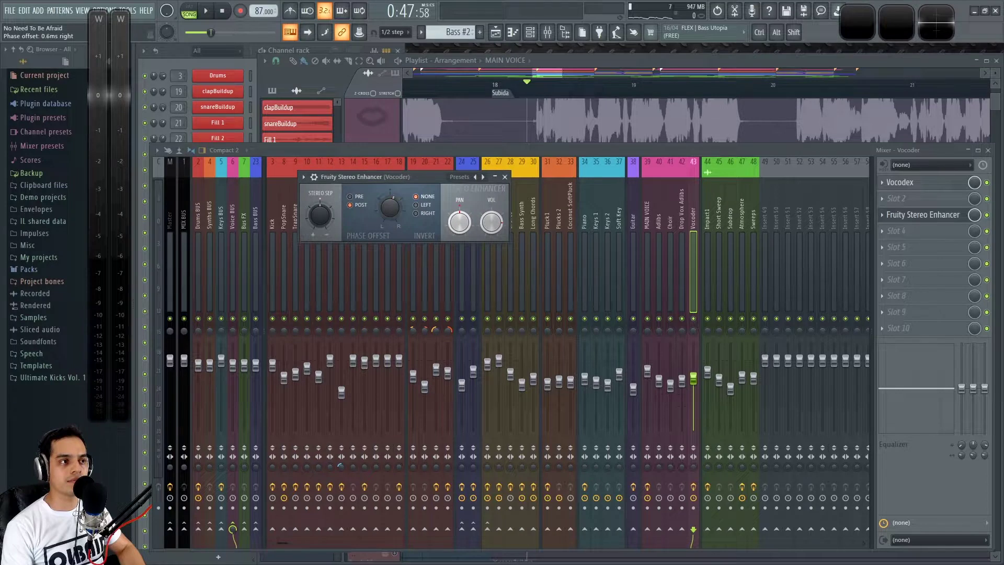
pyautogui.moveTo(387, 175); pyautogui.dragTo(508, 212)
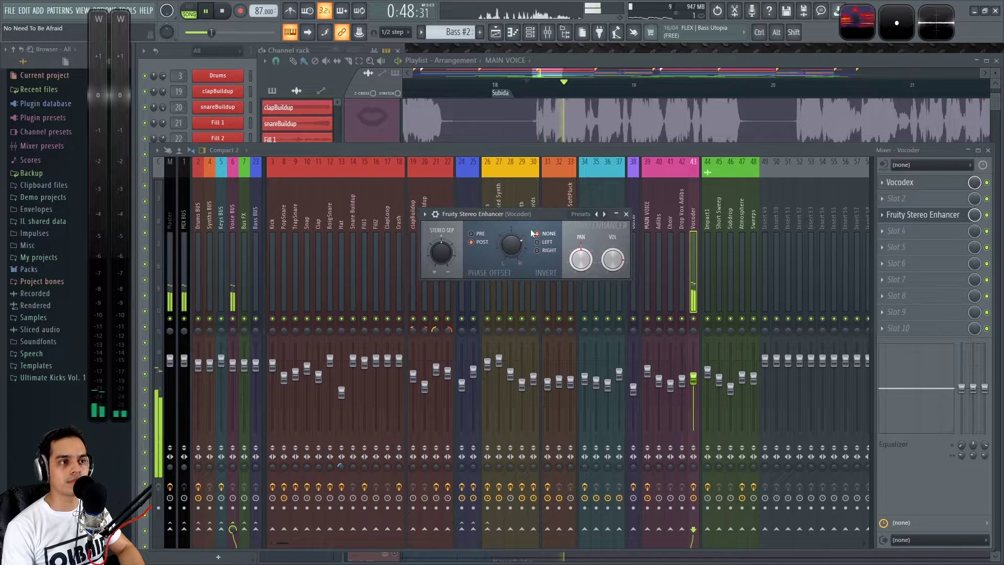
pyautogui.click(626, 214)
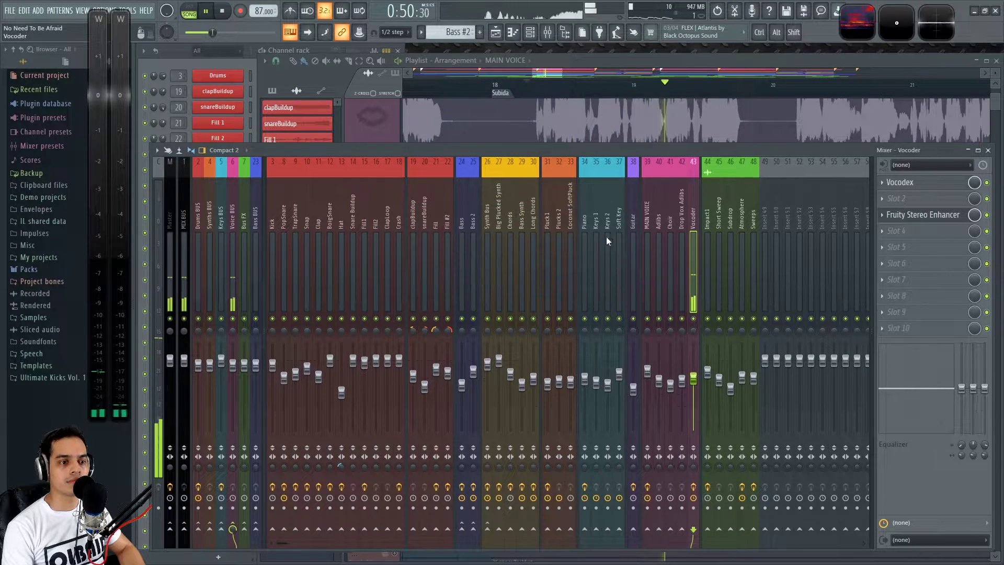
# Open SPAN on the Master track and check the vocoder layer's stereo correlation during playback.
pyautogui.click(171, 225)
pyautogui.press('space')
pyautogui.click(895, 246)
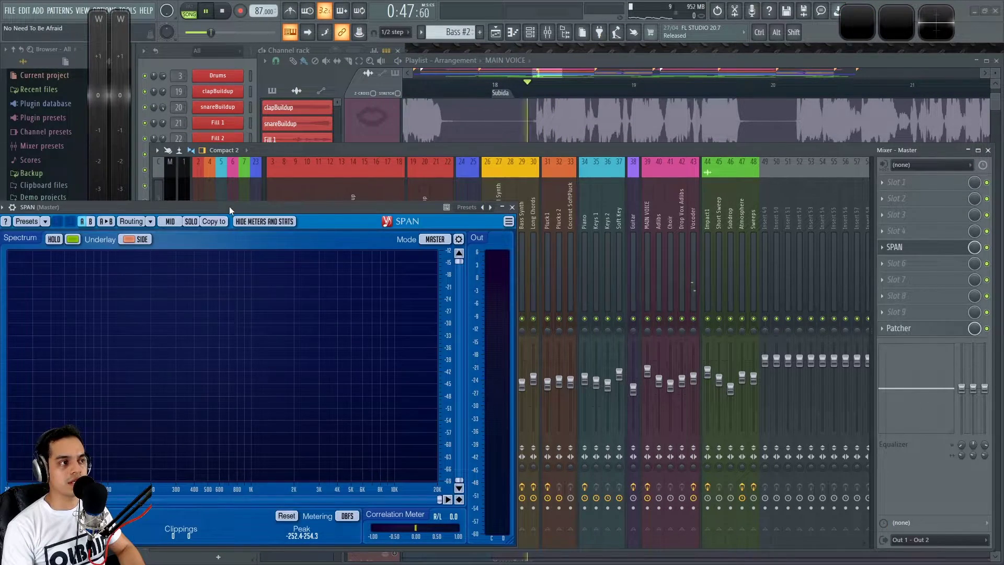
pyautogui.press('space')
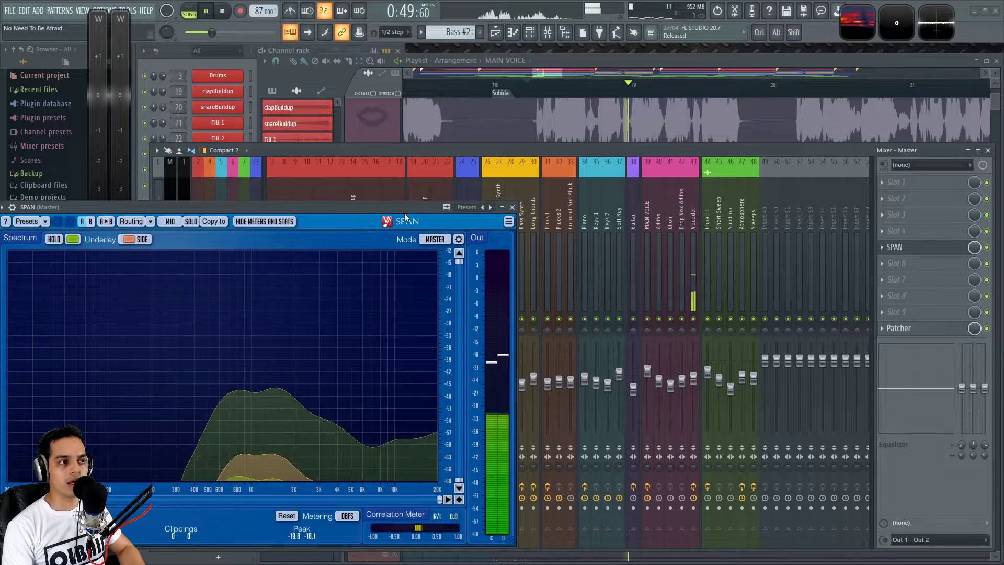
pyautogui.moveTo(405, 213); pyautogui.dragTo(302, 191)
pyautogui.press('space')
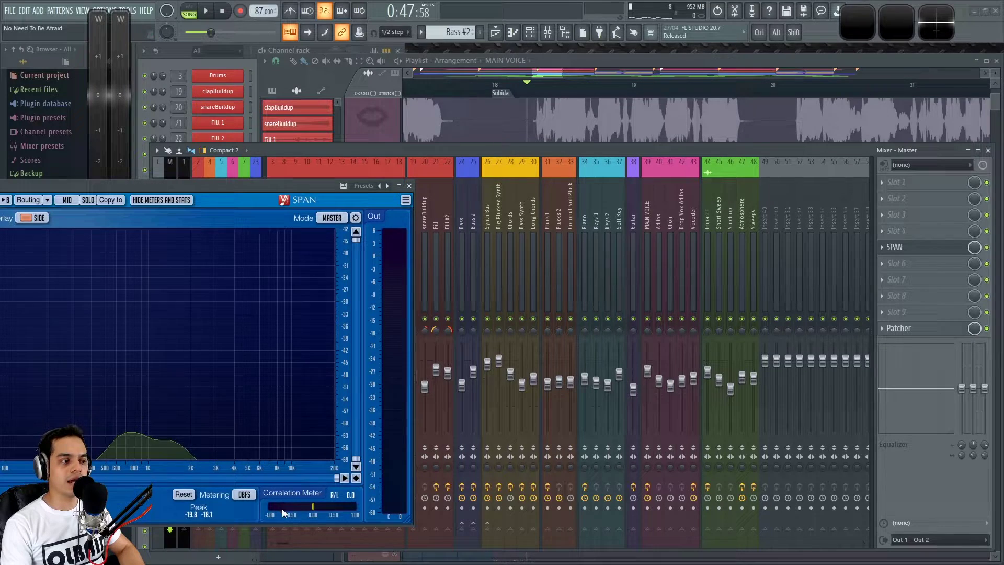
pyautogui.press('space')
pyautogui.moveTo(307, 195); pyautogui.dragTo(243, 203)
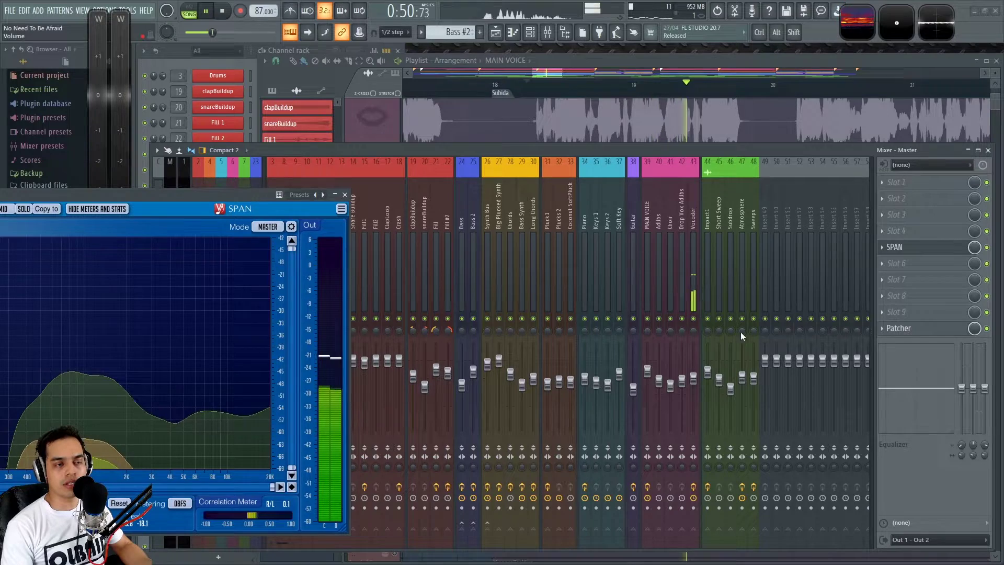
# Open the Vocoder track's Fruity Stereo Enhancer and check its effect on the SPAN correlation meter.
pyautogui.click(694, 232)
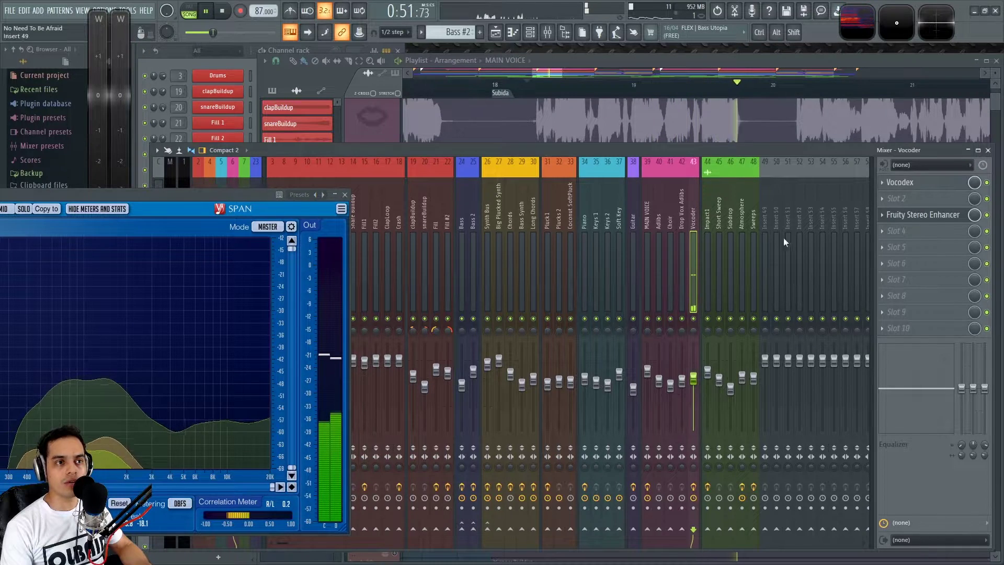
pyautogui.click(923, 214)
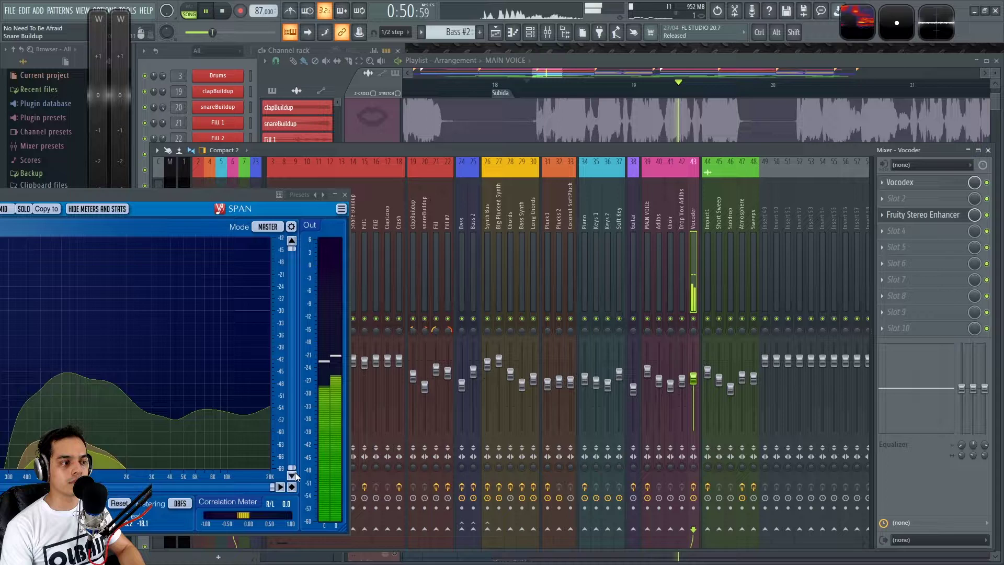
pyautogui.press('space')
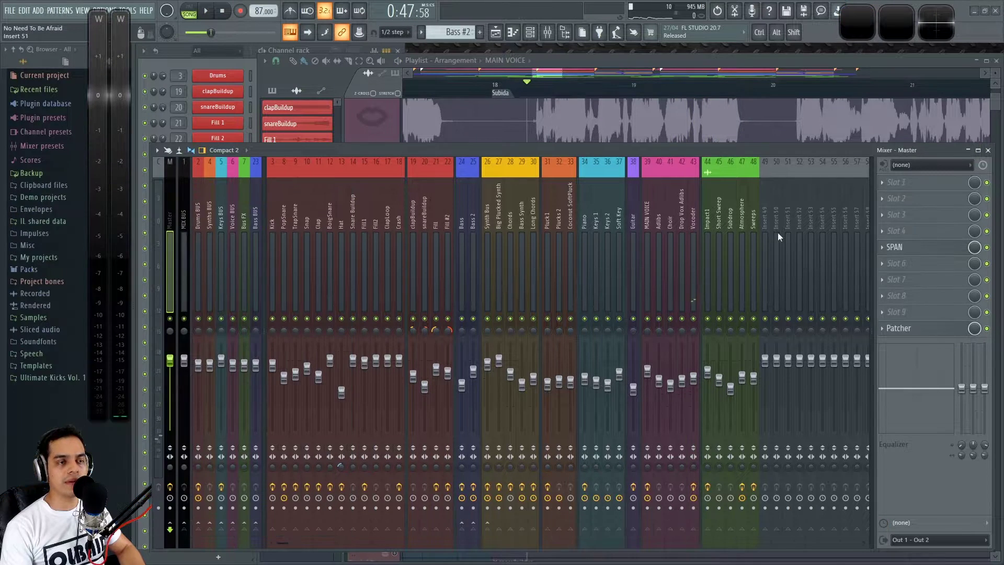
# Add Fruity Parametric EQ 2 to slot 4 of the Vocoder track, enlarge its window and start playback.
pyautogui.click(693, 209)
pyautogui.press('space')
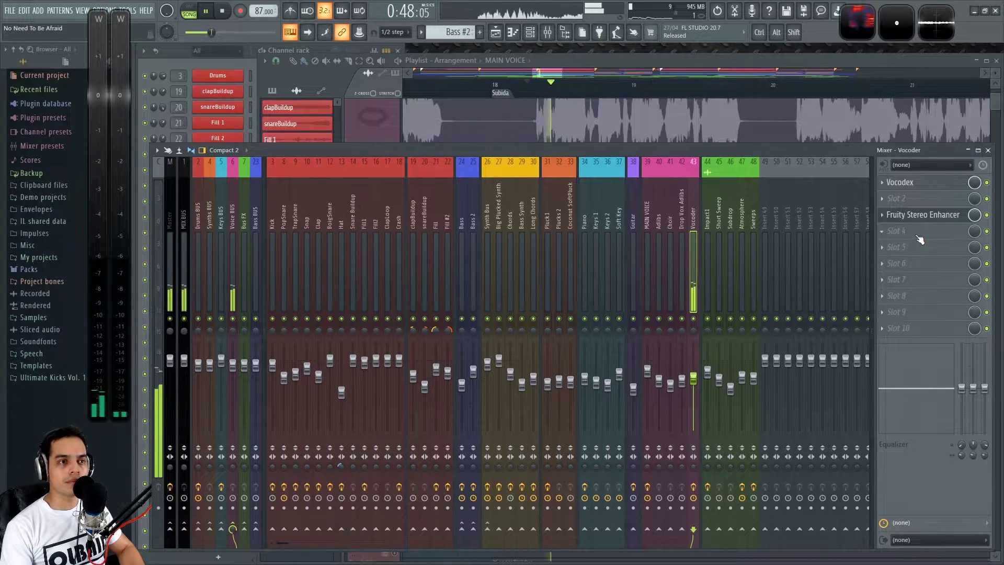
pyautogui.press('space')
pyautogui.click(892, 231)
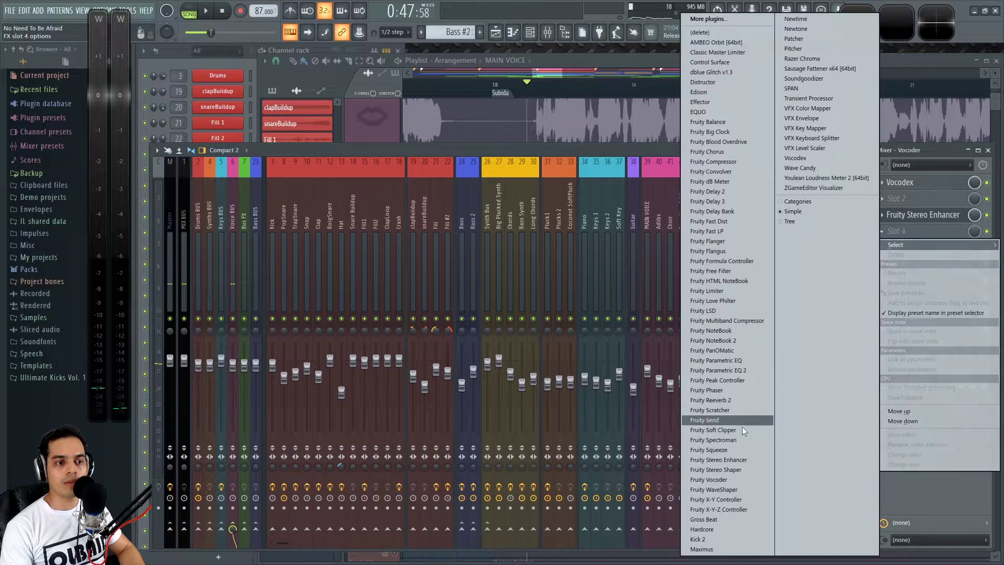
pyautogui.click(722, 370)
pyautogui.moveTo(381, 142); pyautogui.dragTo(514, 140)
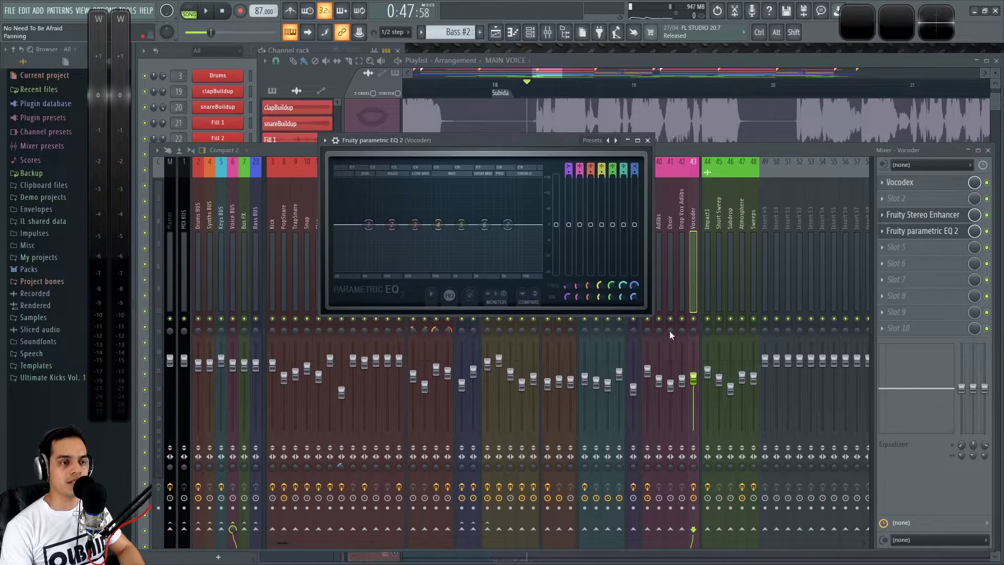
pyautogui.press('space')
pyautogui.moveTo(649, 313); pyautogui.dragTo(762, 403)
pyautogui.press('space')
# Shape the Vocoder EQ with a steep band 1 low cut, a low-mid dip, a cut at about 1100 Hz and lowered bands 6 and 7.
pyautogui.moveTo(493, 271); pyautogui.dragTo(523, 300)
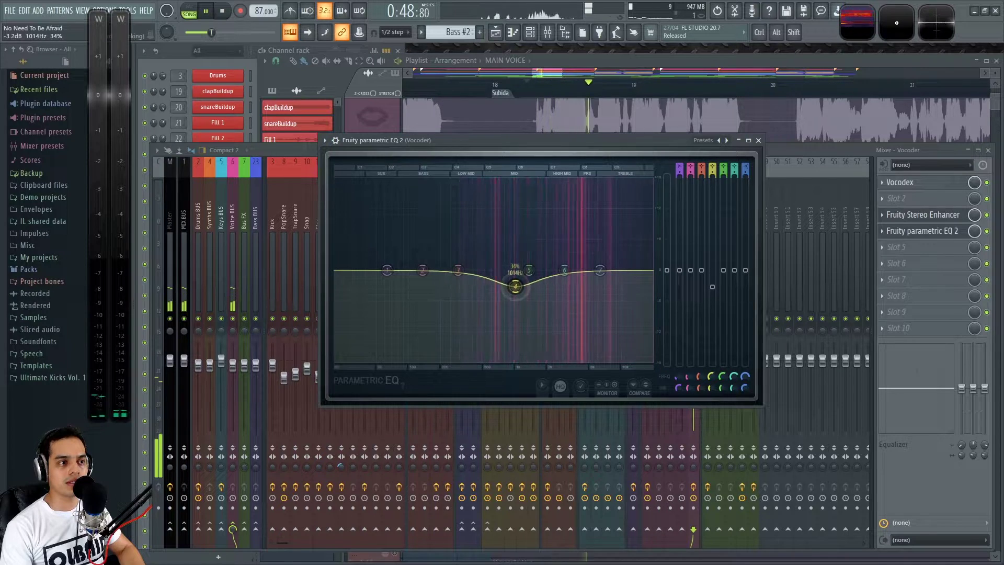
pyautogui.moveTo(512, 287)
pyautogui.mouseDown()
pyautogui.moveTo(521, 309)
pyautogui.moveTo(519, 297)
pyautogui.mouseUp()
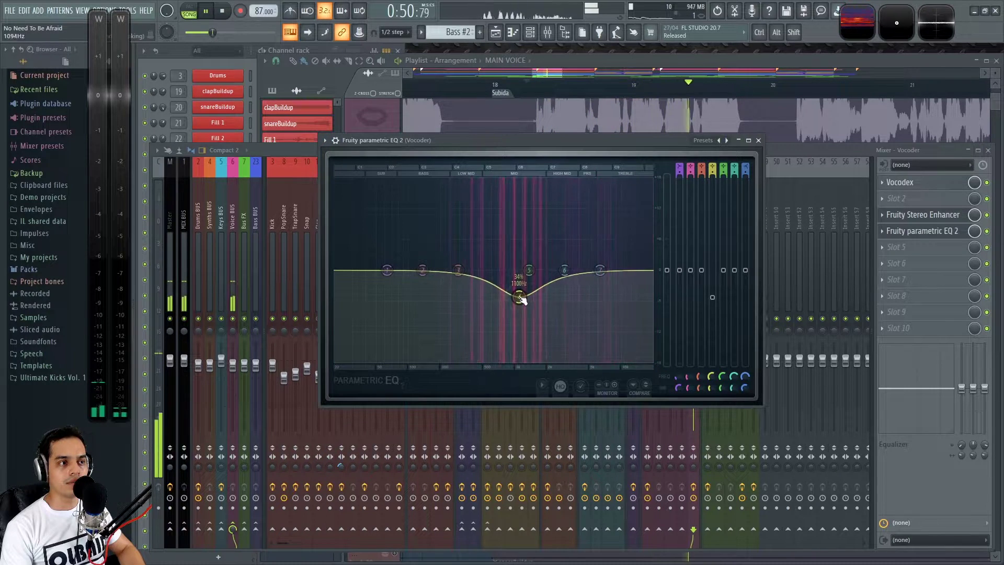
pyautogui.moveTo(679, 167)
pyautogui.mouseDown()
pyautogui.moveTo(680, 177)
pyautogui.moveTo(679, 167)
pyautogui.mouseUp()
pyautogui.moveTo(678, 376)
pyautogui.mouseDown()
pyautogui.moveTo(678, 364)
pyautogui.moveTo(677, 378)
pyautogui.mouseUp()
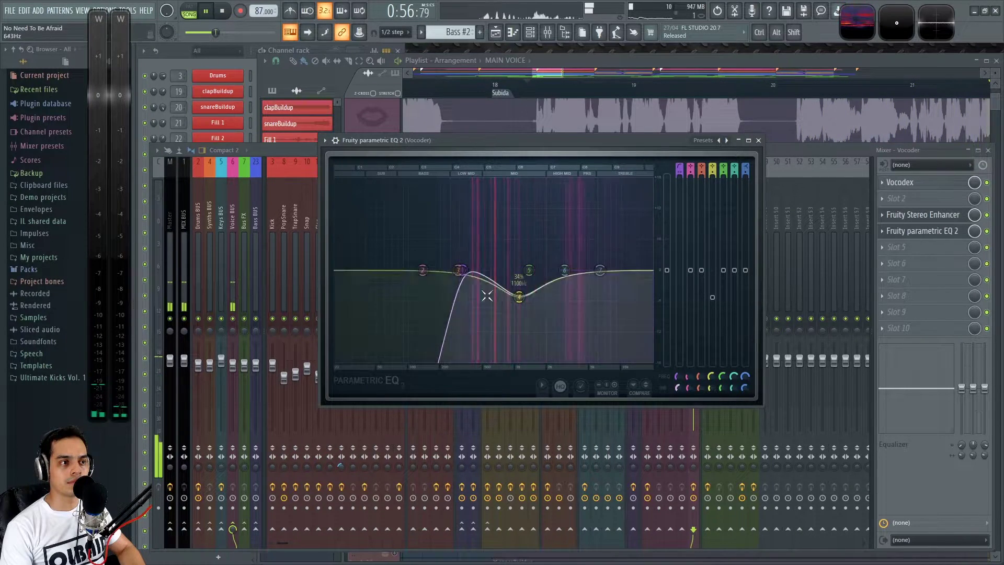
pyautogui.moveTo(474, 315); pyautogui.dragTo(474, 309)
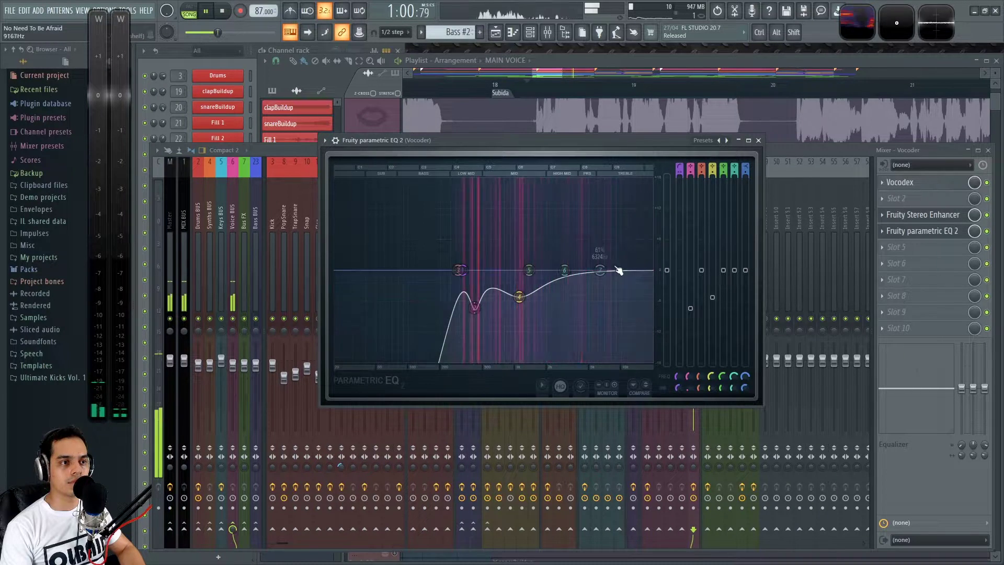
pyautogui.moveTo(564, 270); pyautogui.dragTo(643, 323)
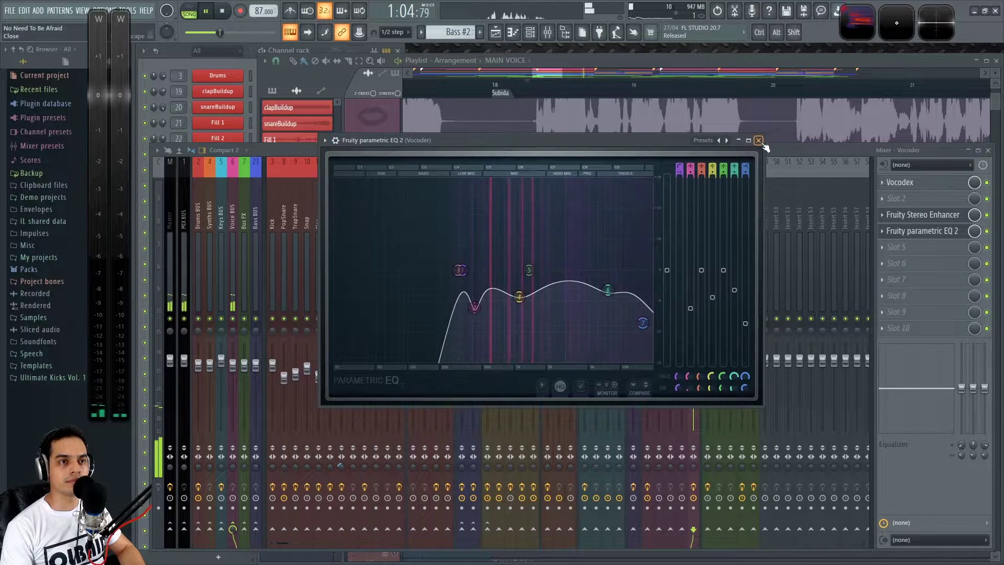
# Close the EQ and move Fruity Stereo Enhancer to slot 2 and Fruity Parametric EQ 2 to slot 3.
pyautogui.click(758, 140)
pyautogui.press('space')
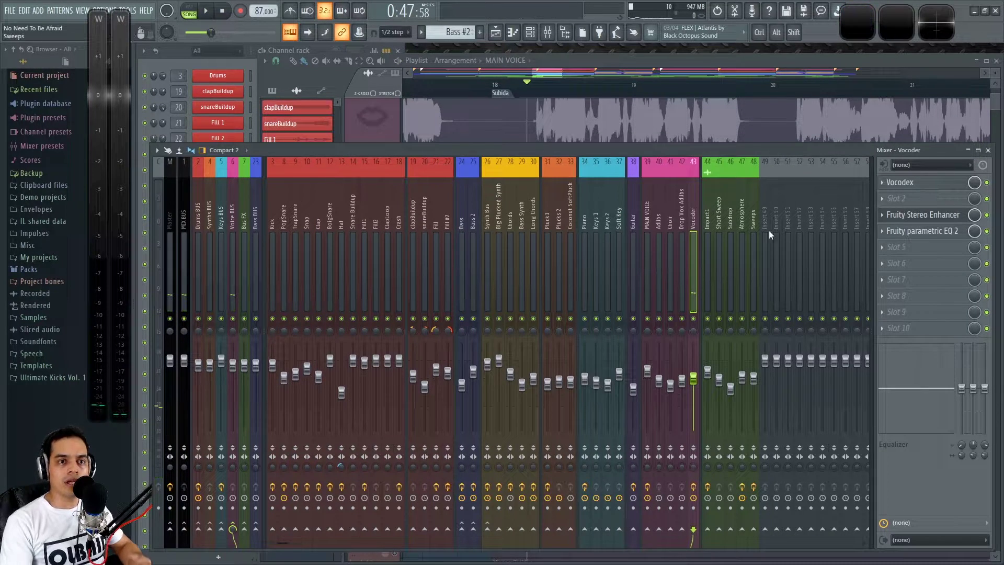
pyautogui.moveTo(914, 217); pyautogui.dragTo(914, 200)
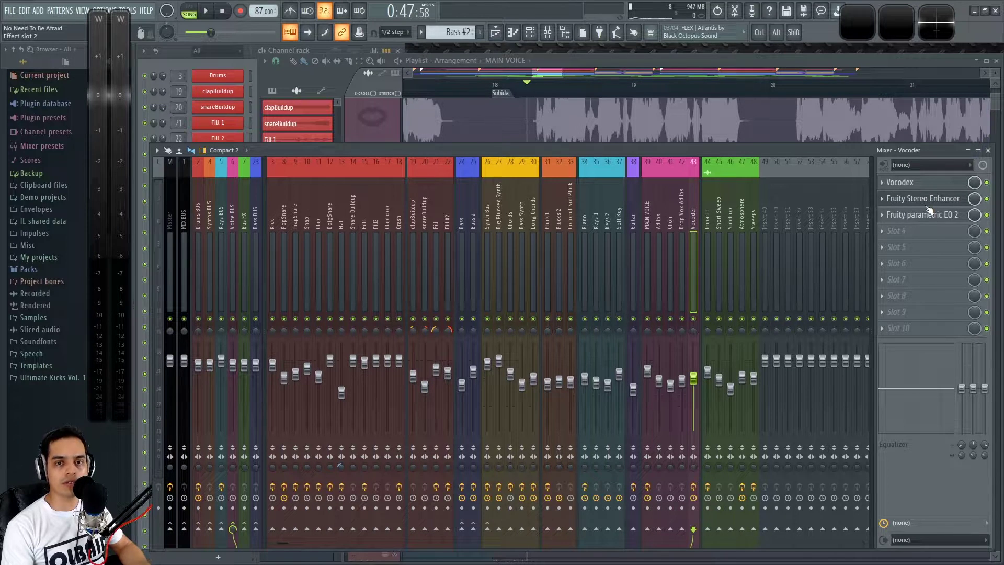
# Copy the lower Fruity Reeverb 2 from the MAIN VOICE track's slot 6 Patcher to slot 5 of the Vocoder track.
pyautogui.click(649, 214)
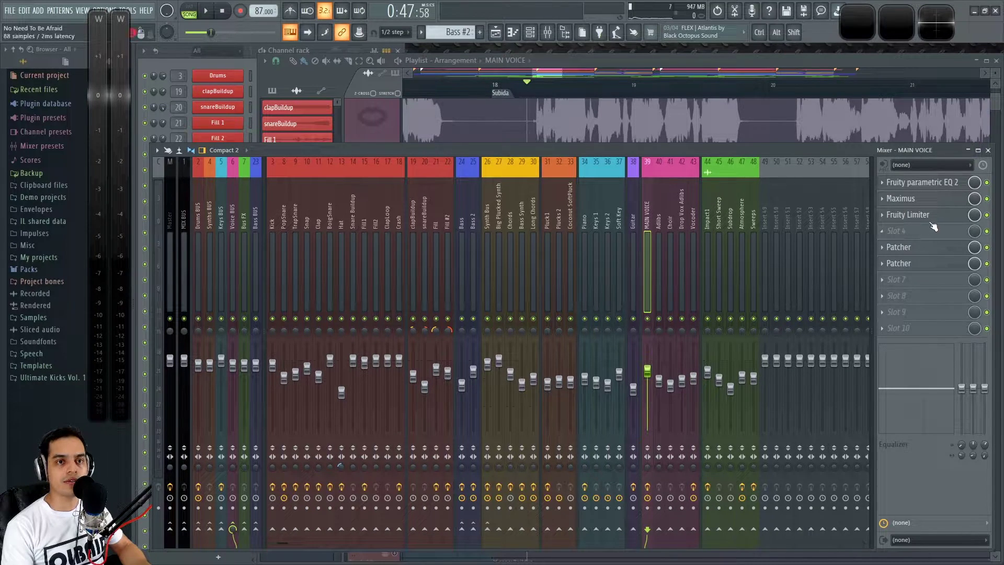
pyautogui.click(923, 264)
pyautogui.moveTo(567, 151); pyautogui.dragTo(514, 147)
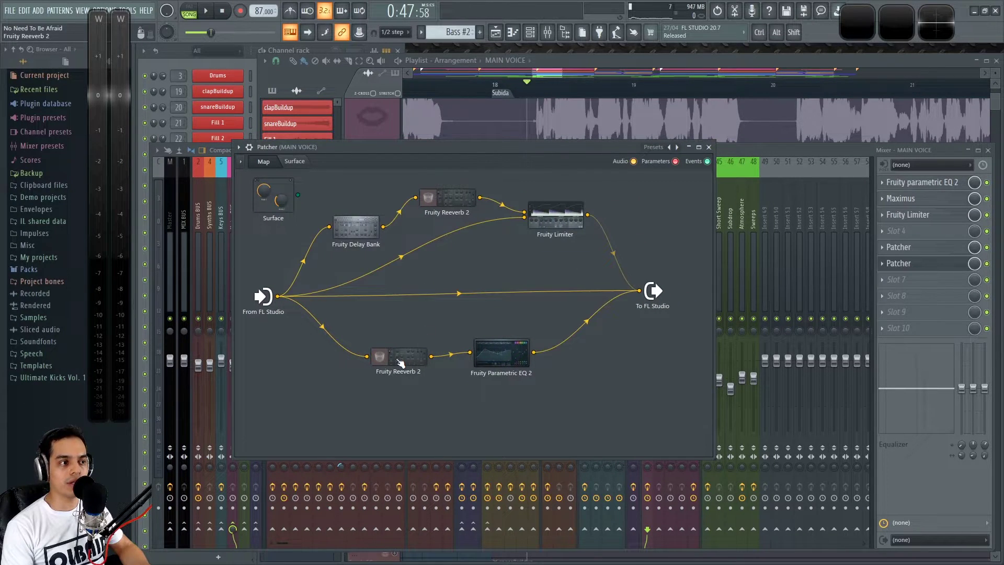
pyautogui.click(400, 362)
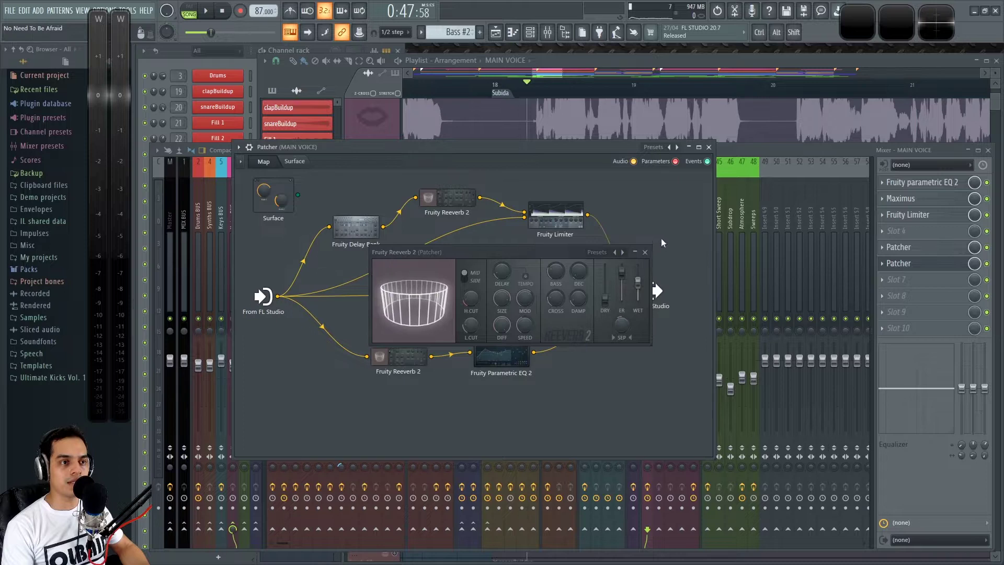
pyautogui.click(645, 252)
pyautogui.rightClick(404, 362)
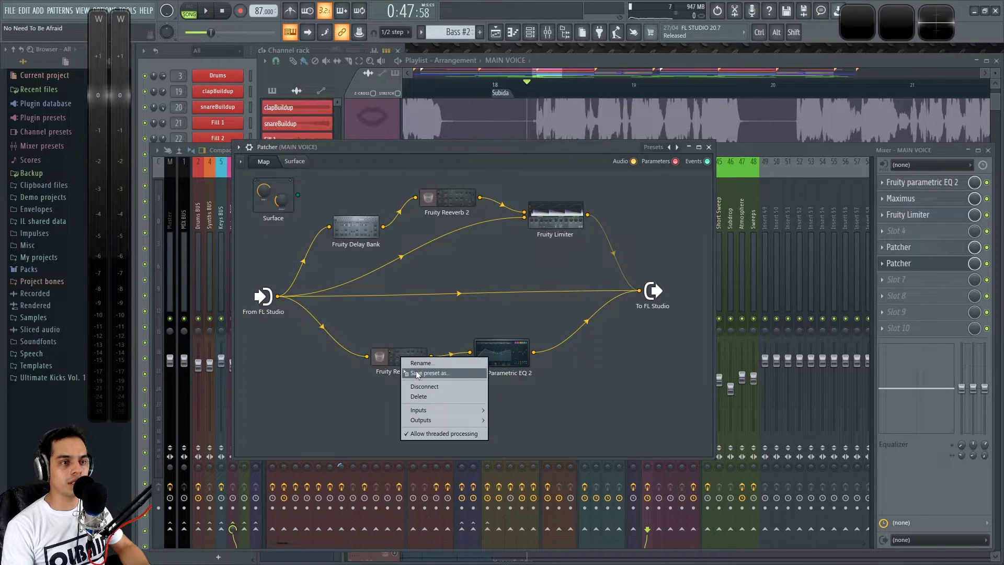
pyautogui.moveTo(592, 146); pyautogui.dragTo(425, 145)
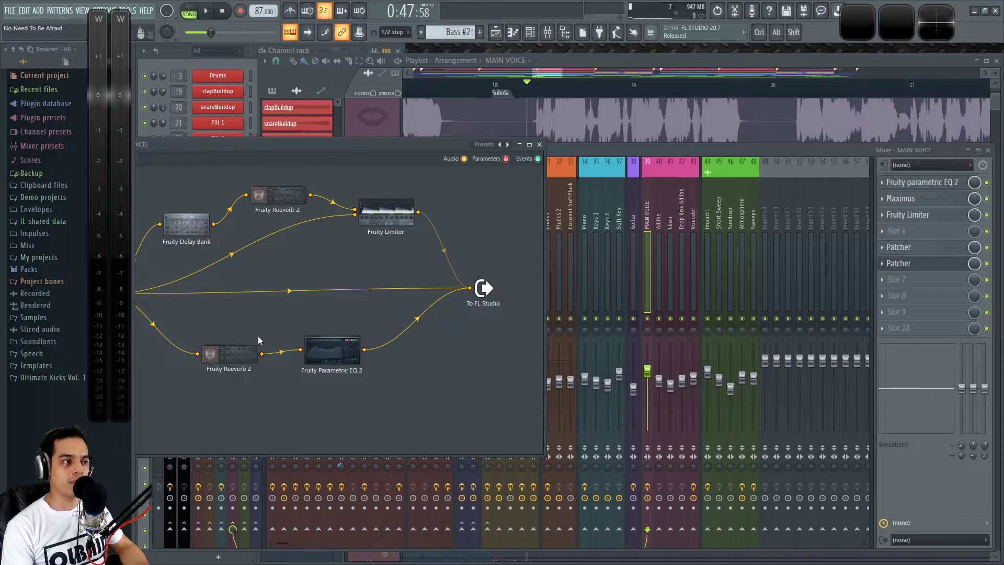
pyautogui.rightClick(228, 353)
pyautogui.click(246, 363)
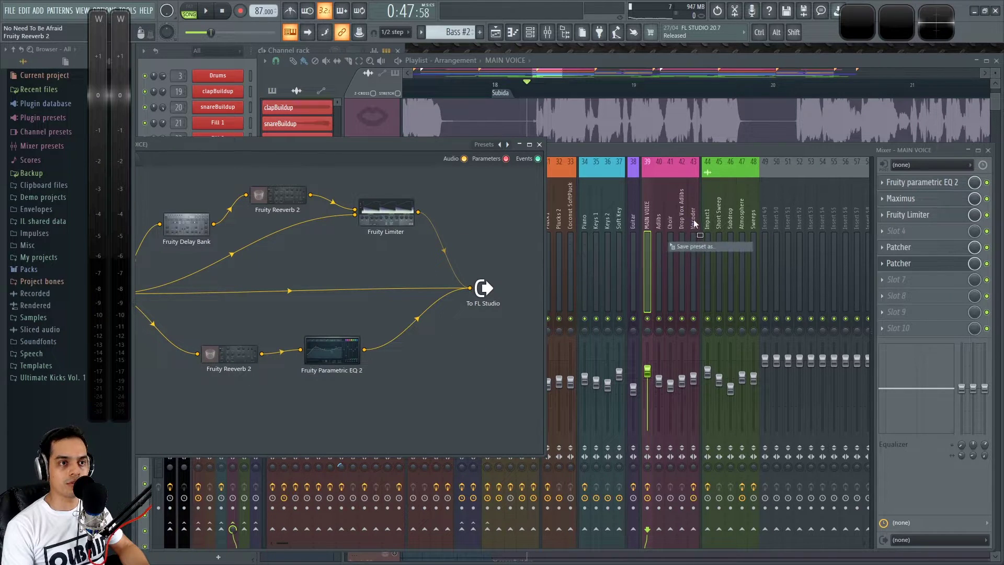
pyautogui.click(693, 220)
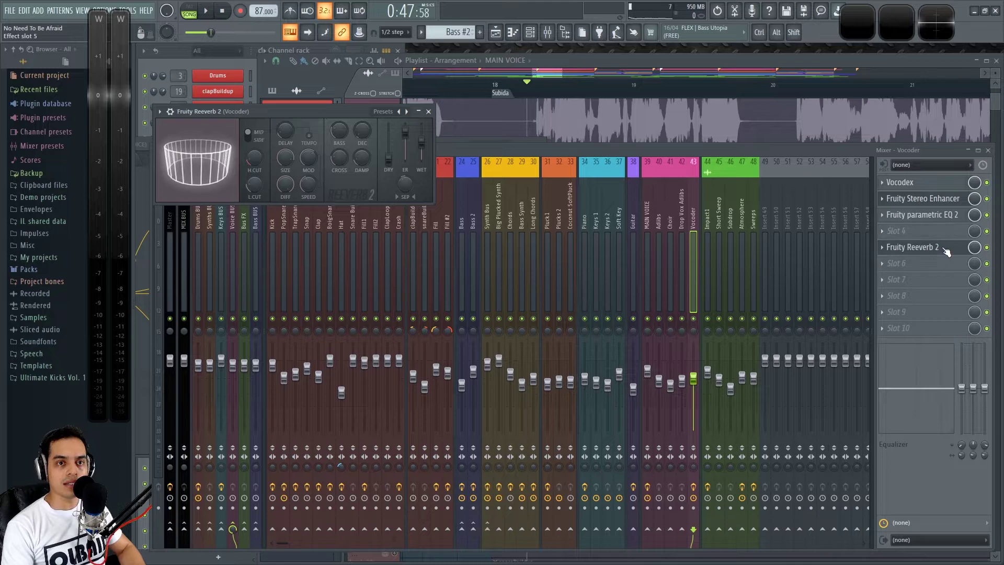
pyautogui.click(428, 112)
# Solo the Vocoder mixer track and audition it with its Fruity Reeverb 2 window open.
pyautogui.click(952, 245)
pyautogui.click(952, 245)
pyautogui.click(951, 245)
pyautogui.click(711, 328)
pyautogui.press('space')
pyautogui.click(889, 249)
pyautogui.press('space')
pyautogui.moveTo(283, 109); pyautogui.dragTo(541, 215)
pyautogui.press('space')
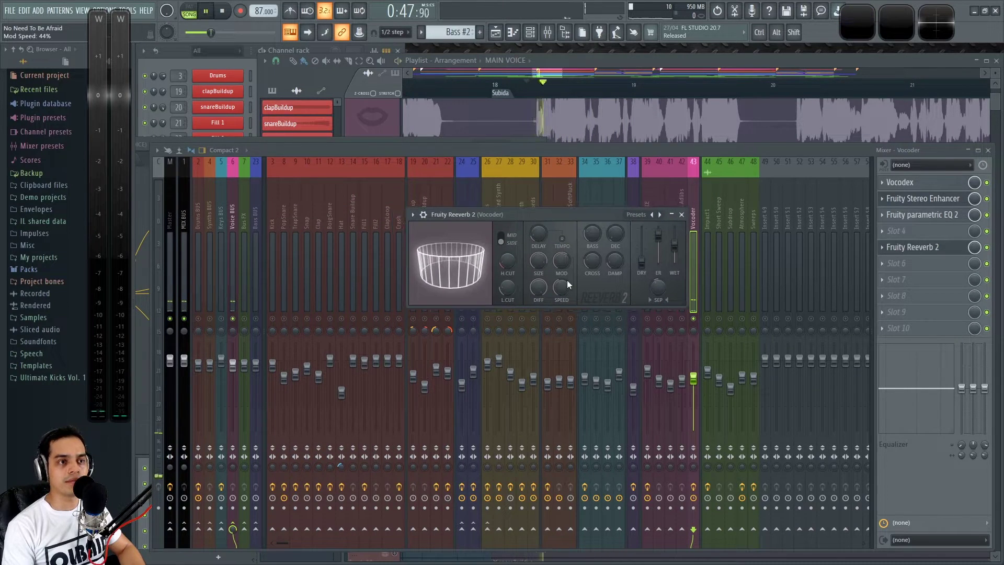
# Adjust the Vocoder reverb's stereo separation and raise its wet level slightly, closing the plugin when done.
pyautogui.moveTo(657, 288); pyautogui.dragTo(658, 324)
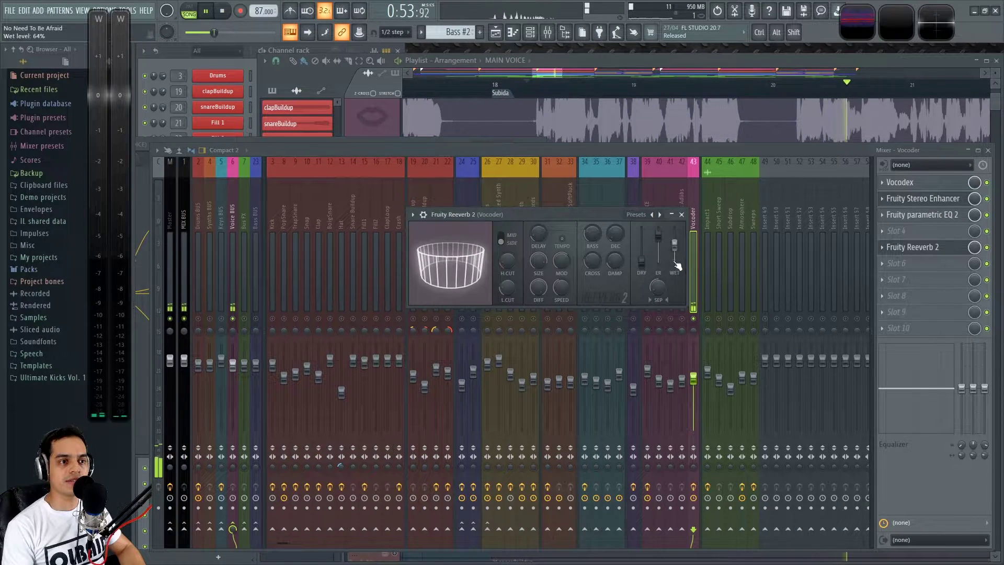
pyautogui.moveTo(675, 244); pyautogui.dragTo(678, 242)
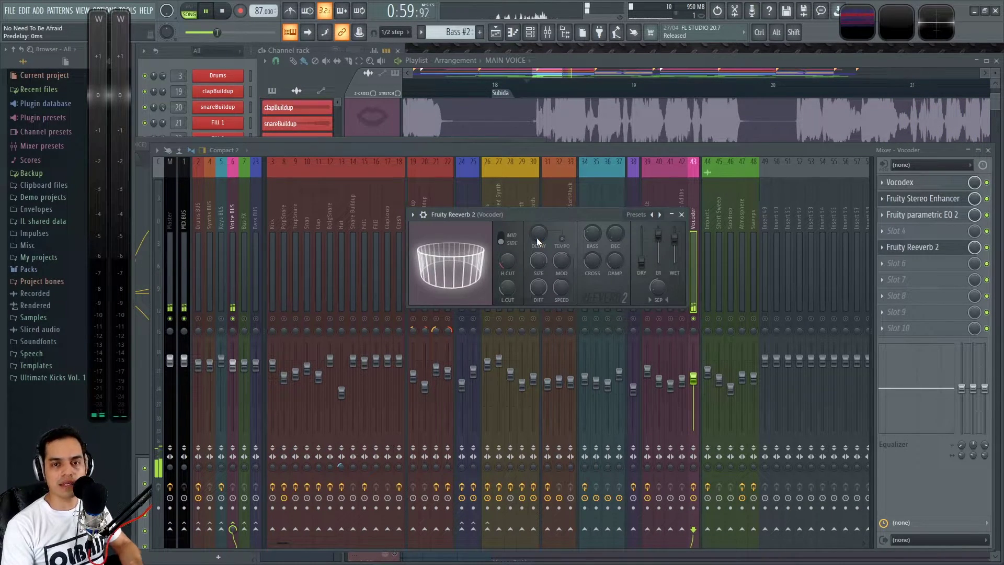
pyautogui.click(682, 215)
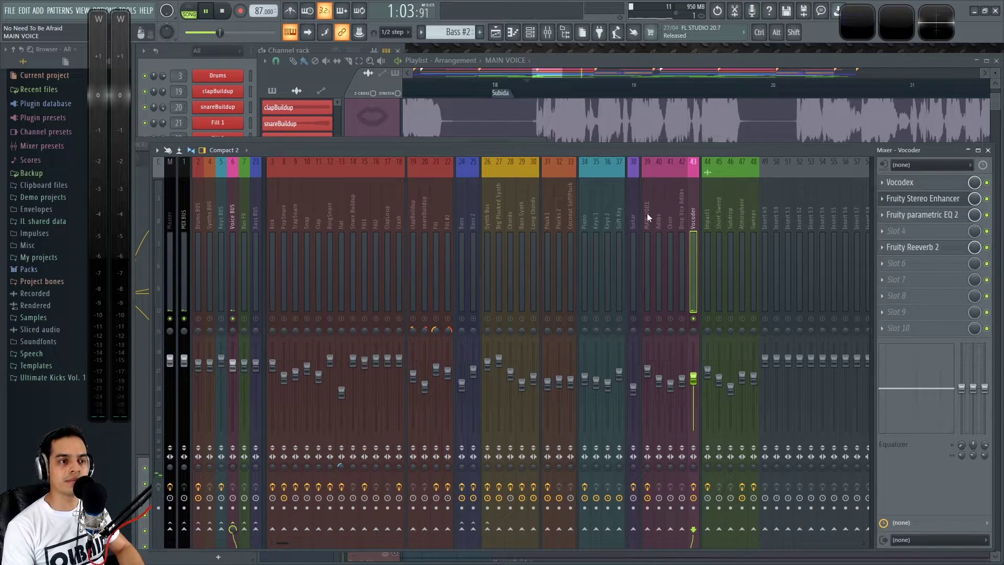
# Compare the unsoloed Vocoder with its reverb bypassed and set the Fruity Reeverb 2 dry level to 83%.
pyautogui.press('space')
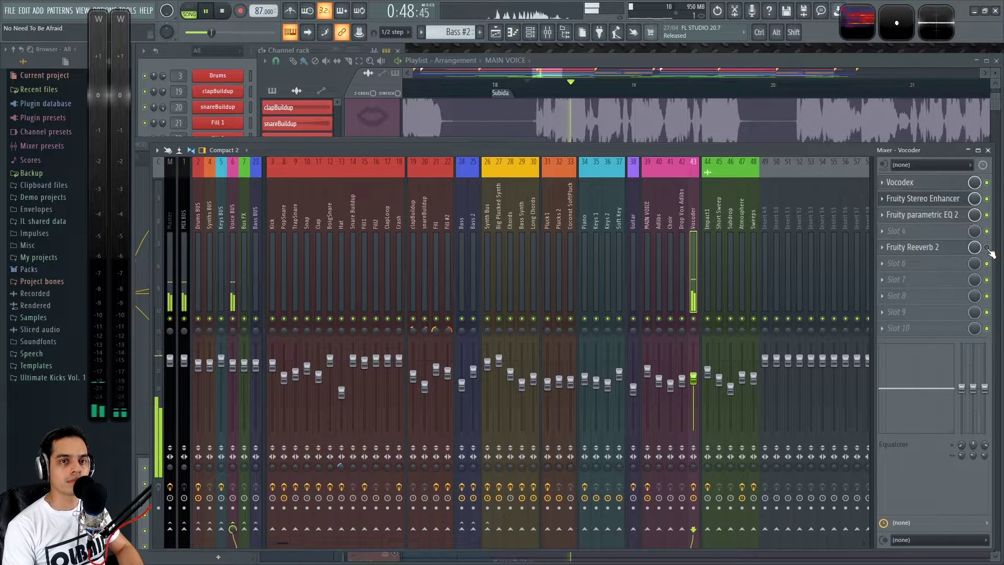
pyautogui.click(936, 247)
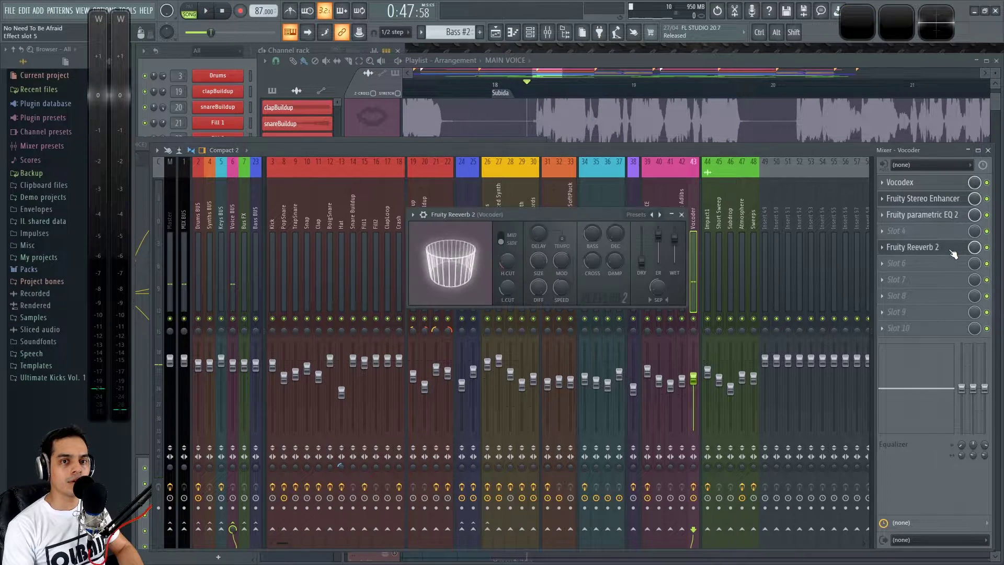
pyautogui.moveTo(645, 244); pyautogui.dragTo(644, 251)
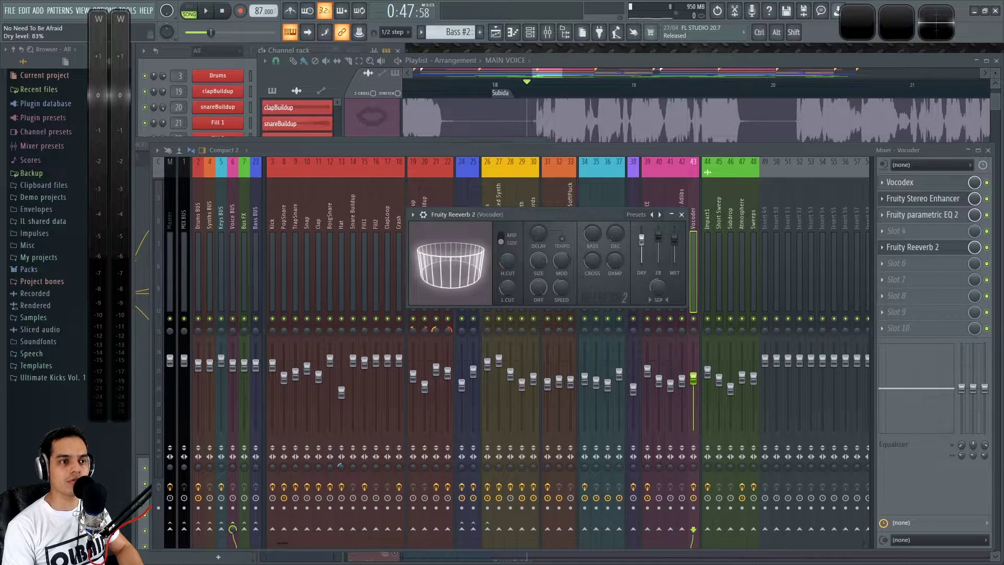
pyautogui.press('space')
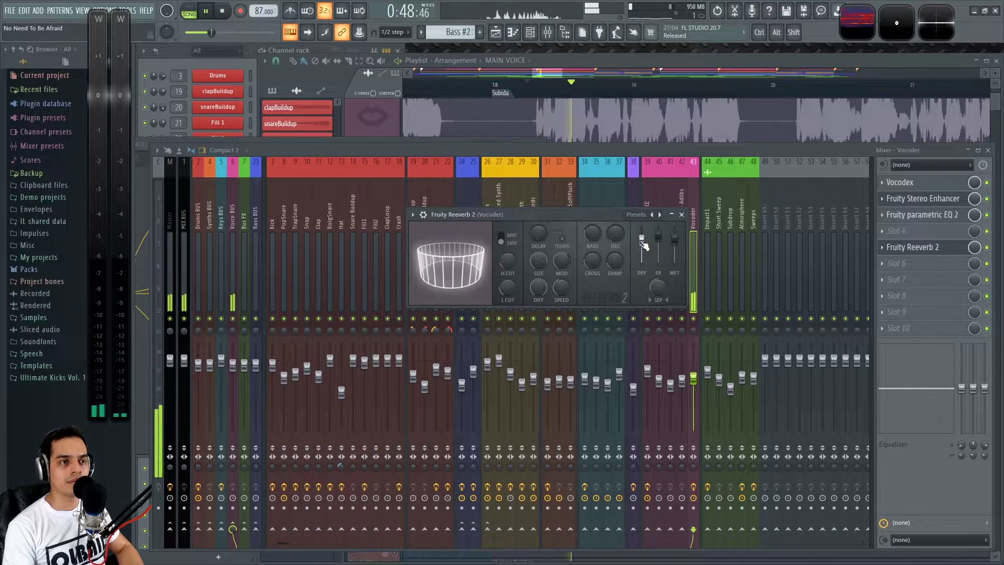
pyautogui.click(682, 215)
# Unmute the MAIN VOICE playlist track, play it together with the vocoder layer and return to the mixer.
pyautogui.click(641, 61)
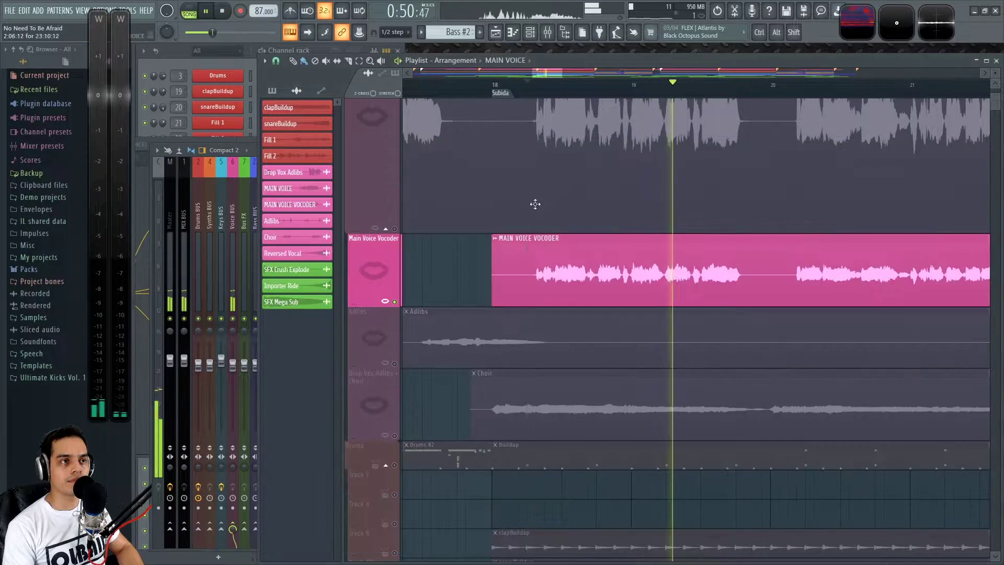
pyautogui.scroll(3, 542, 197)
pyautogui.press('space')
pyautogui.click(396, 346)
pyautogui.press('space')
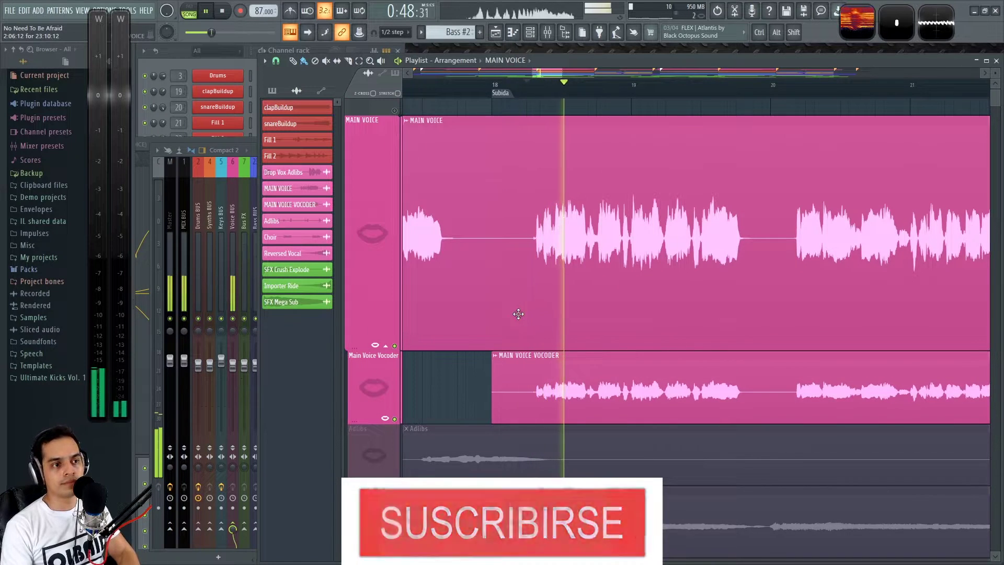
pyautogui.press('F9')
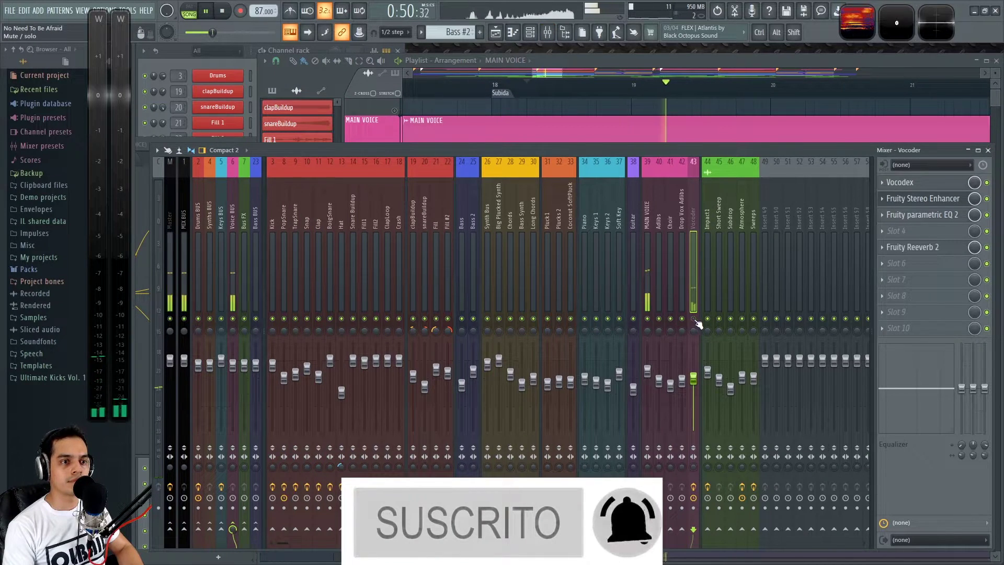
# Solo the Adlibs playlist track and play it from just before the Subida section.
pyautogui.click(695, 62)
pyautogui.press('space')
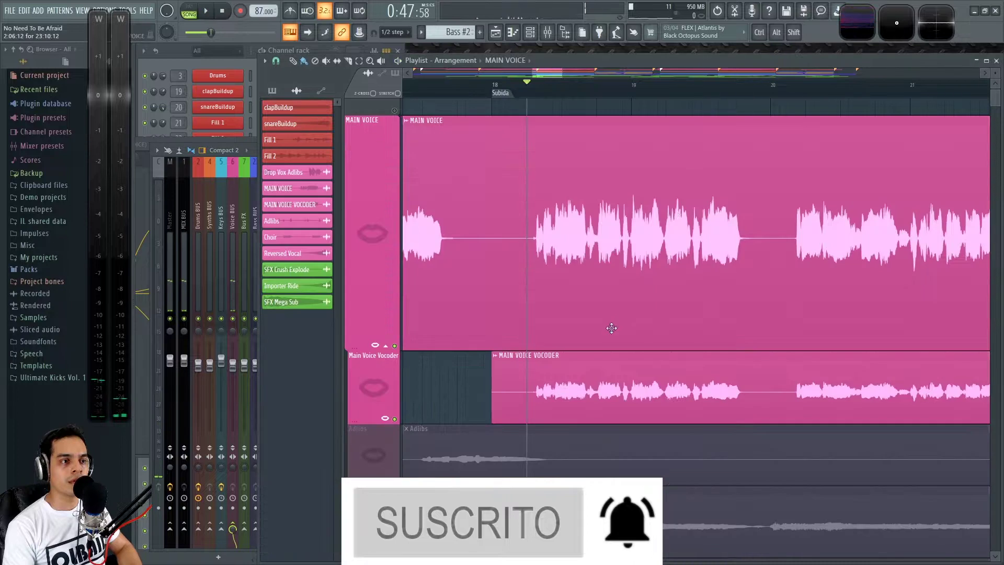
pyautogui.scroll(-3, 601, 330)
pyautogui.scroll(-3, 523, 381)
pyautogui.rightClick(395, 334)
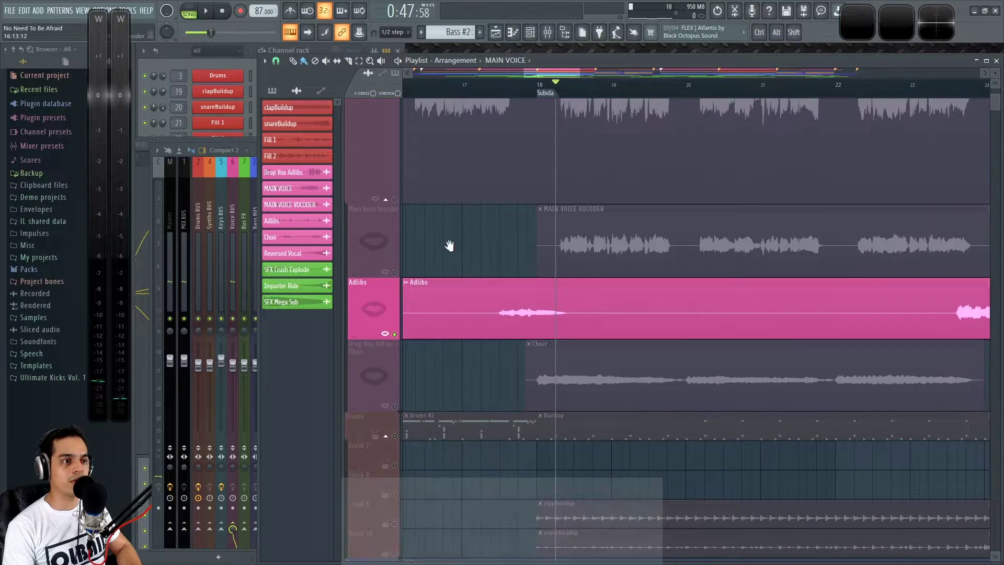
pyautogui.moveTo(448, 247); pyautogui.dragTo(645, 315)
pyautogui.click(710, 94)
pyautogui.press('space')
pyautogui.scroll(-5, 672, 330)
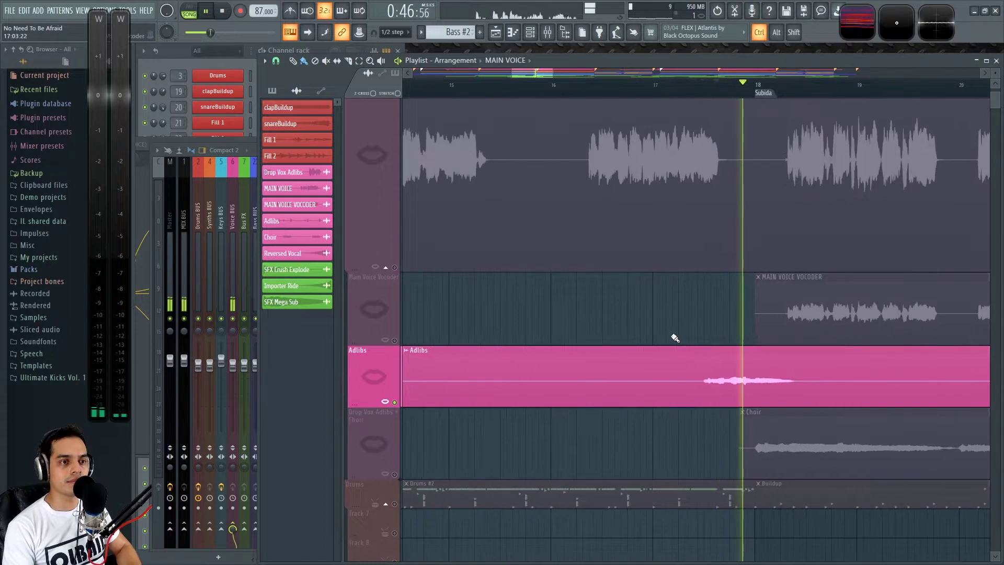
pyautogui.scroll(4, 618, 329)
pyautogui.press('space')
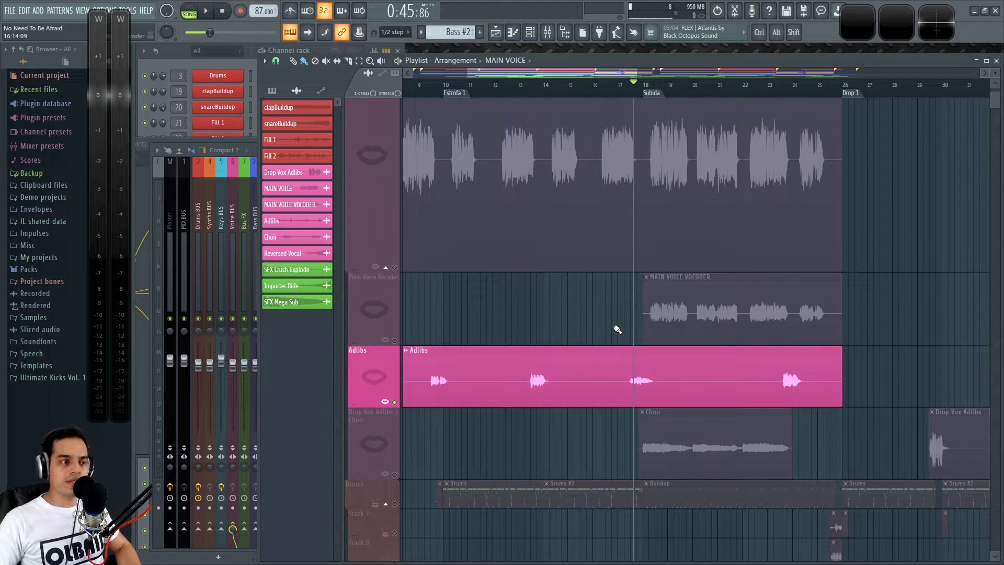
# Play the soloed adlibs with the mixer open, checking the Adlibs track's effect slots against those of MAIN VOICE.
pyautogui.scroll(2, 617, 330)
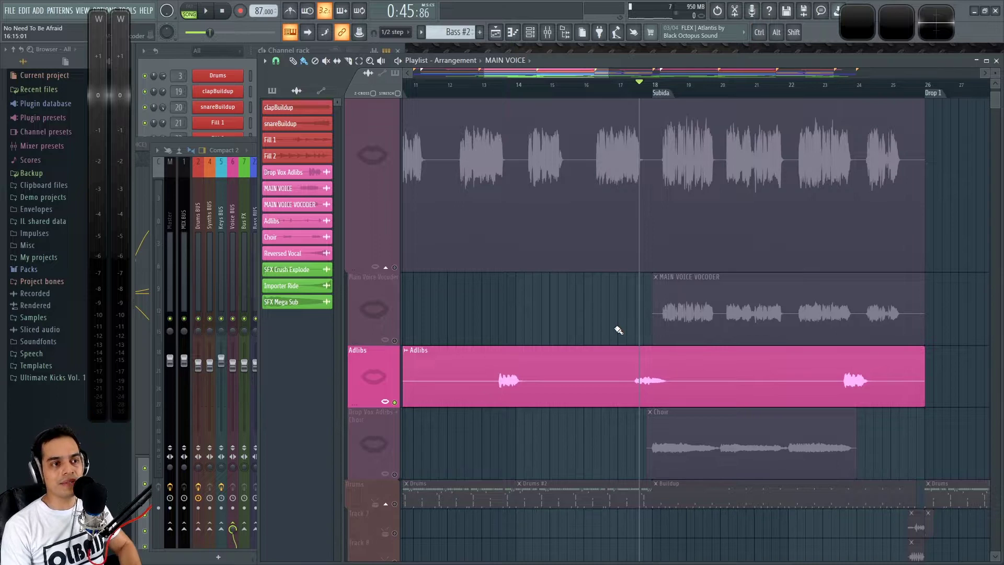
pyautogui.press('F9')
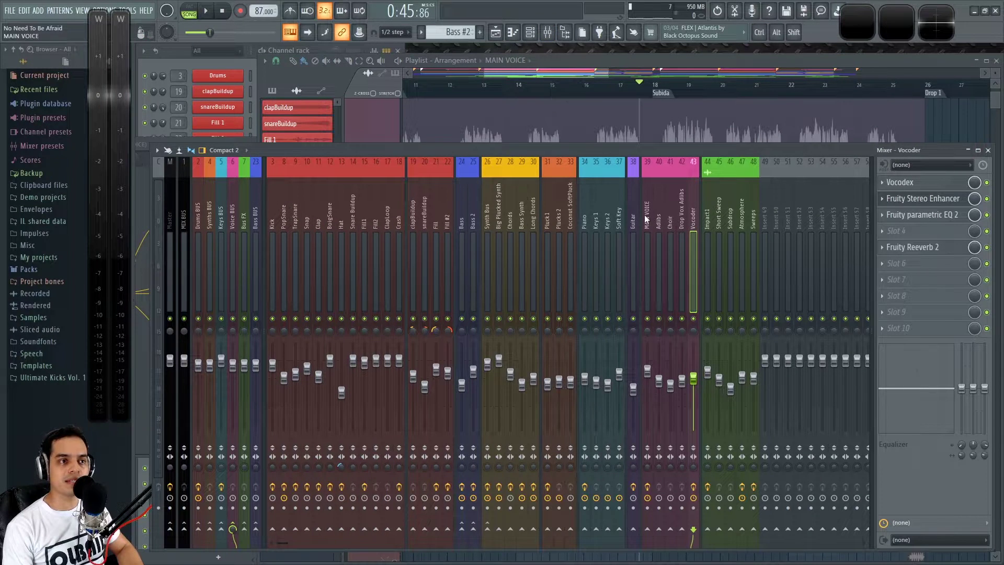
pyautogui.click(647, 219)
pyautogui.press('space')
pyautogui.click(659, 215)
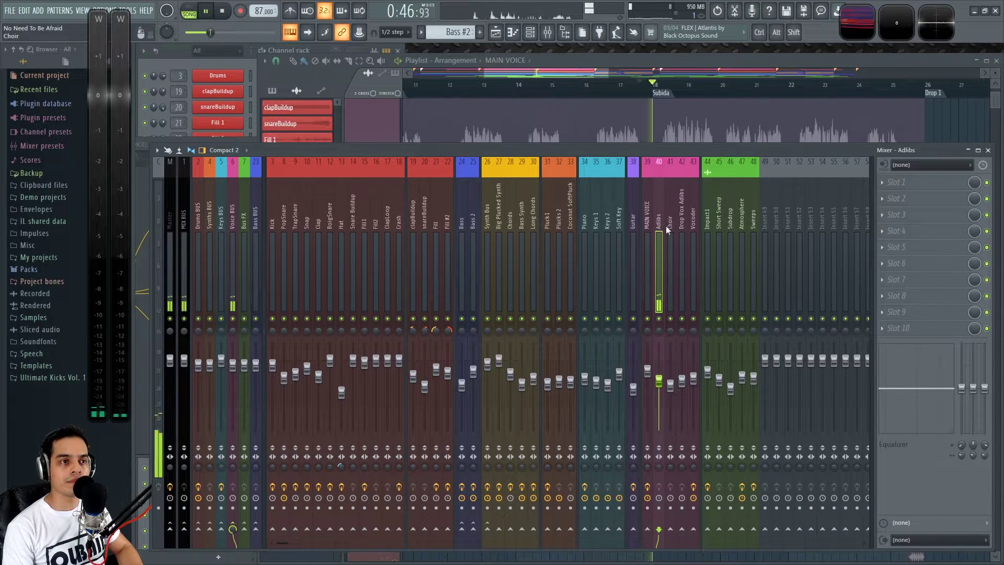
pyautogui.click(647, 218)
pyautogui.press('space')
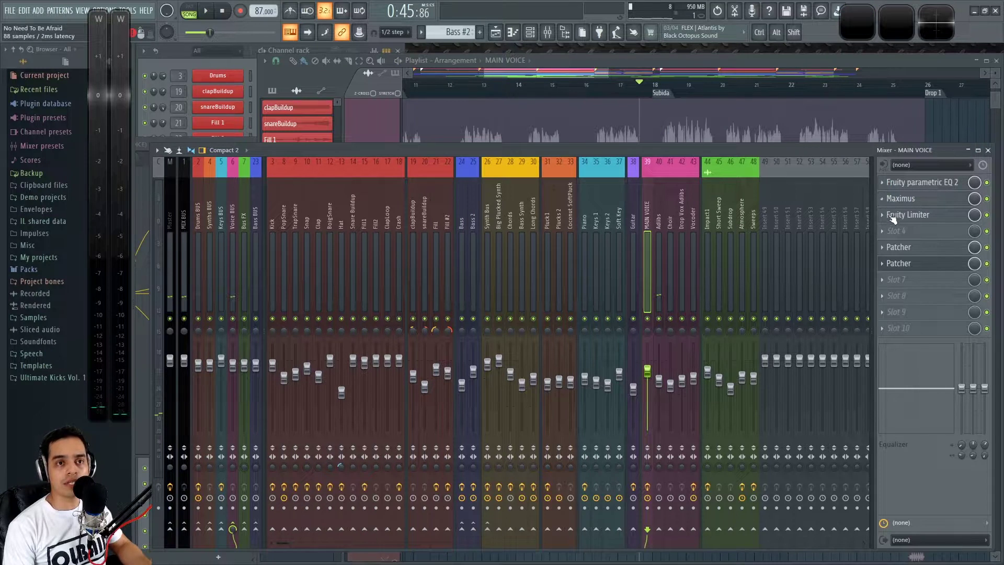
# Copy both Patcher effects from the MAIN VOICE mixer track to the Adlibs track and place them lower in its chain.
pyautogui.click(882, 248)
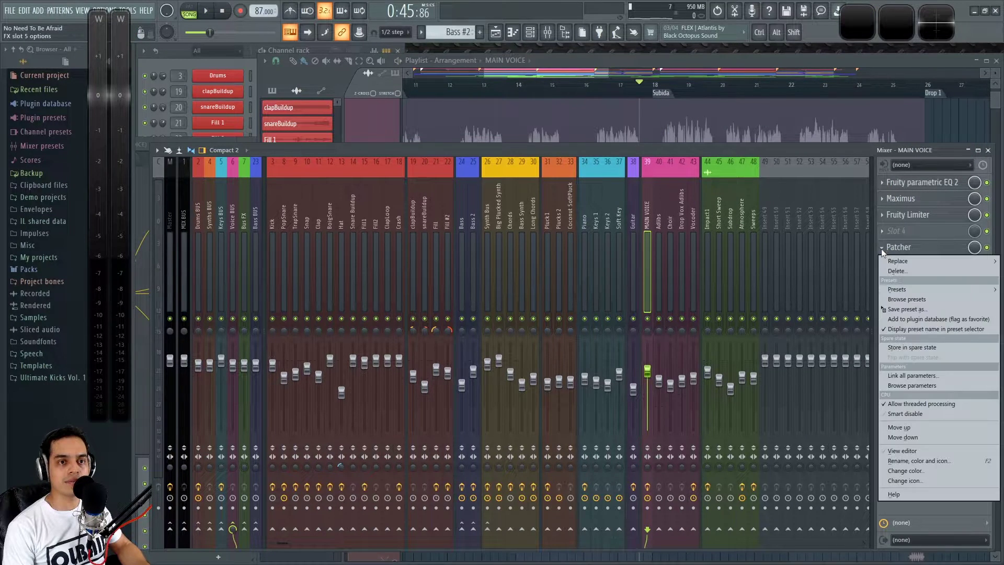
pyautogui.click(872, 296)
pyautogui.click(882, 247)
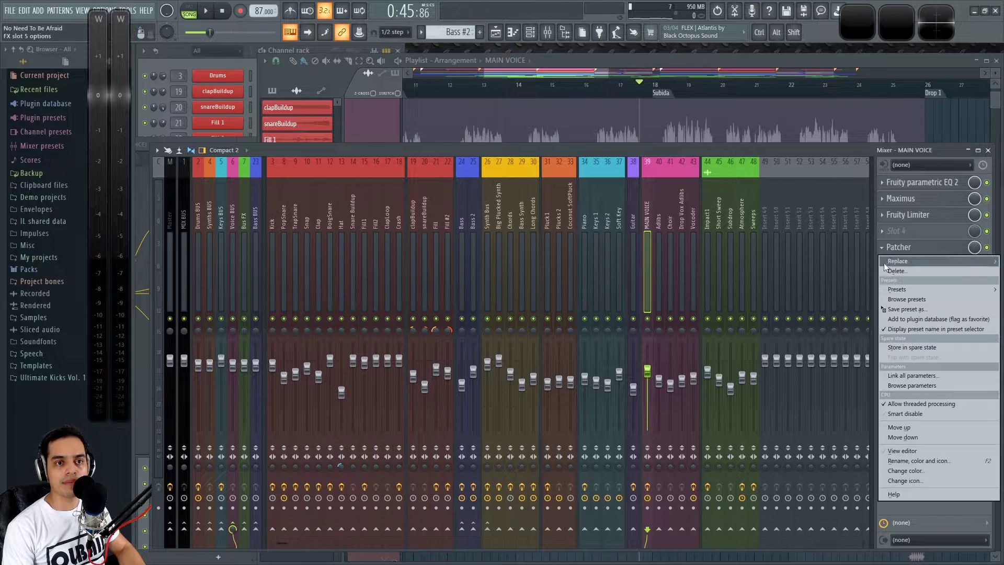
pyautogui.moveTo(909, 307); pyautogui.dragTo(660, 210)
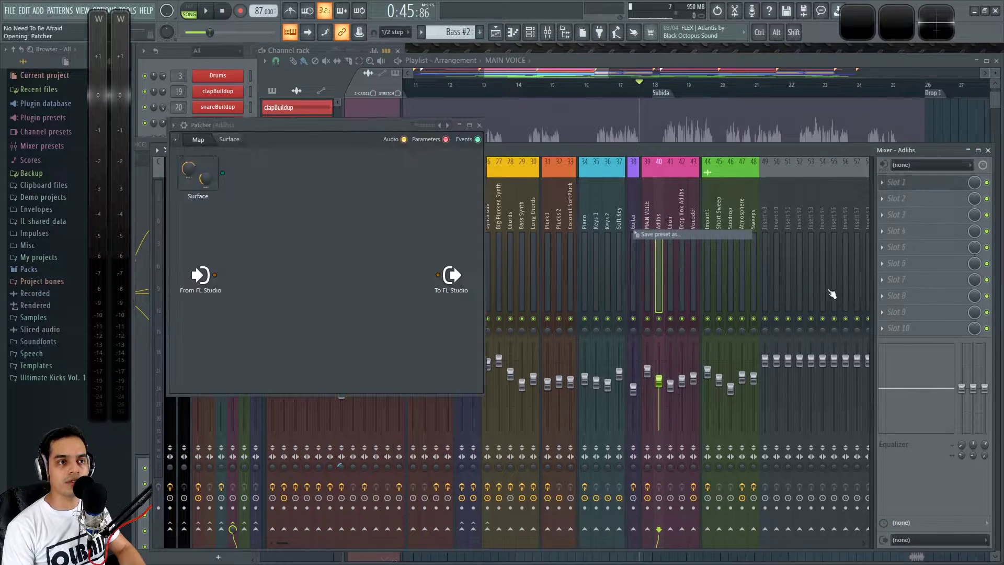
pyautogui.click(649, 221)
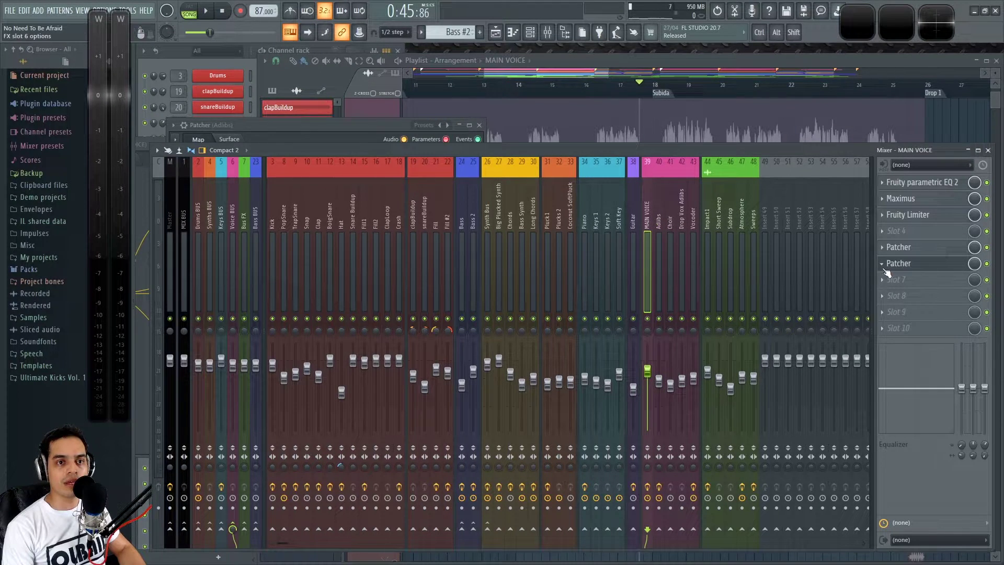
pyautogui.click(884, 267)
pyautogui.moveTo(915, 329); pyautogui.dragTo(660, 222)
pyautogui.moveTo(950, 199); pyautogui.dragTo(932, 264)
pyautogui.click(648, 213)
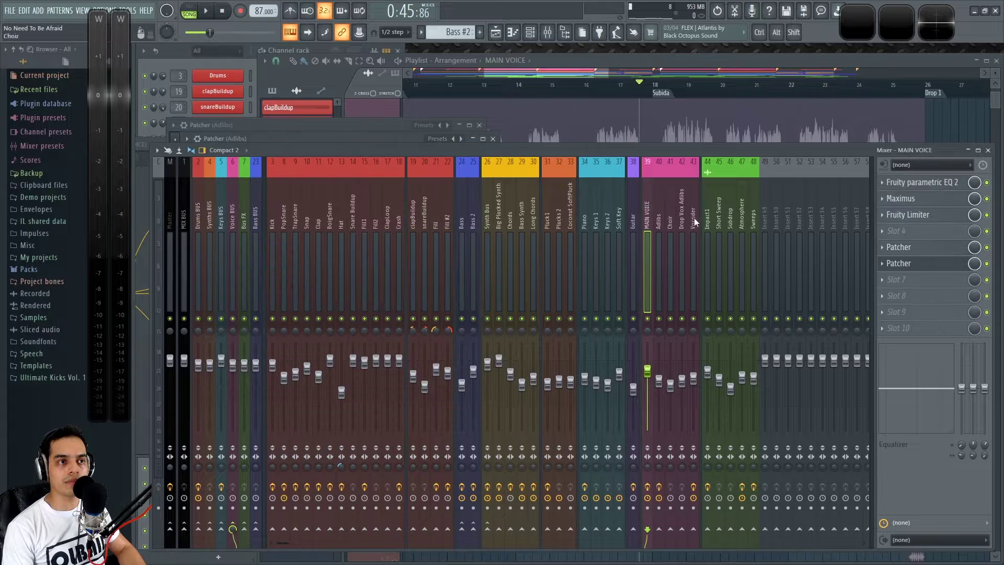
# Copy Maximus and Fruity Limiter from the MAIN VOICE mixer track to the Adlibs track, closing their windows.
pyautogui.click(883, 199)
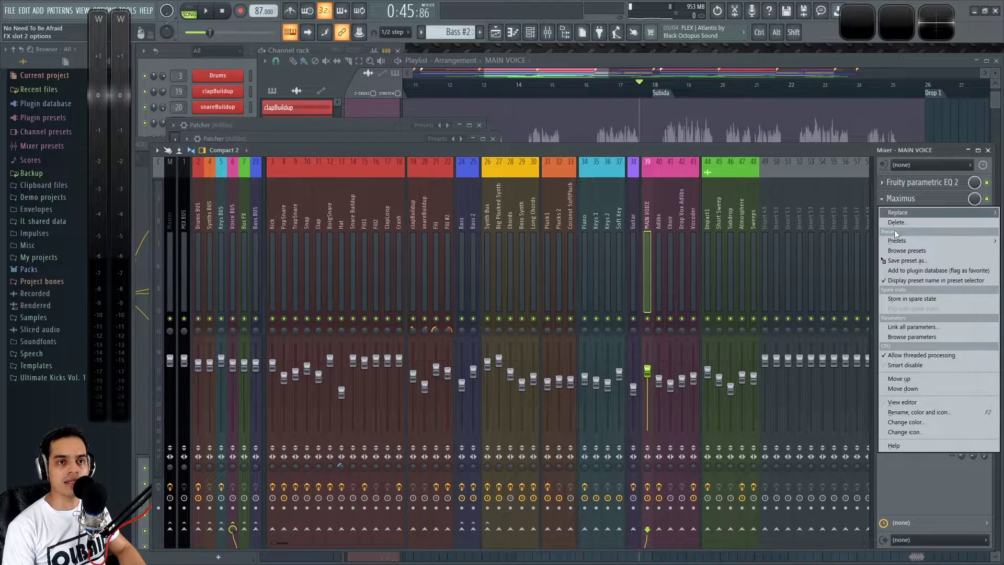
pyautogui.moveTo(906, 261); pyautogui.dragTo(659, 220)
pyautogui.click(521, 152)
pyautogui.click(648, 220)
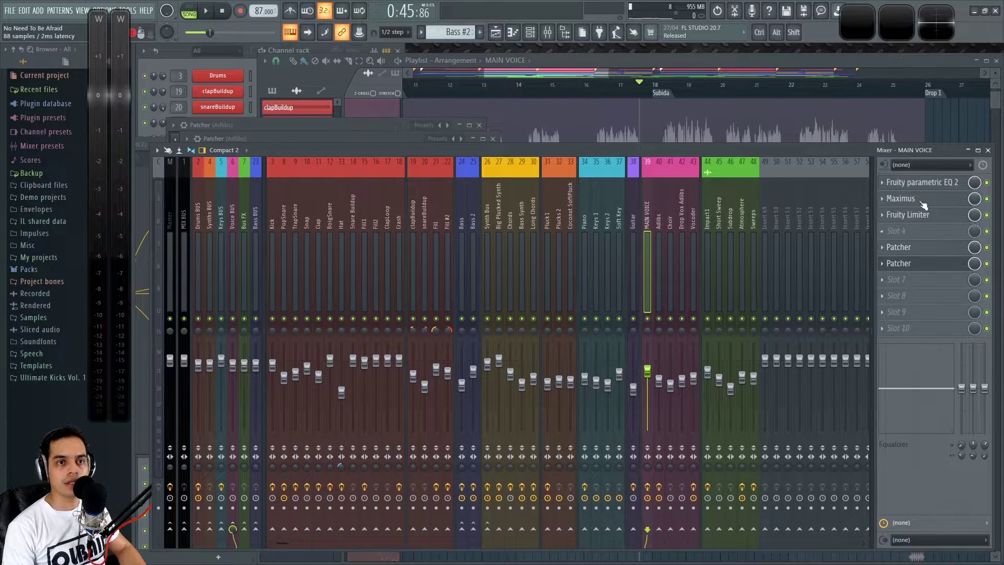
pyautogui.click(892, 217)
pyautogui.click(884, 220)
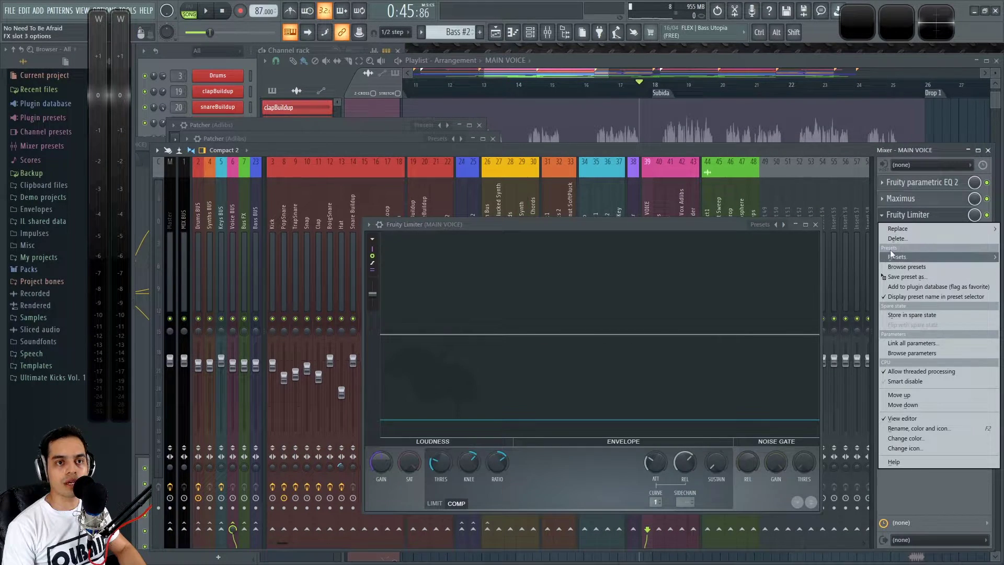
pyautogui.click(816, 225)
pyautogui.click(888, 219)
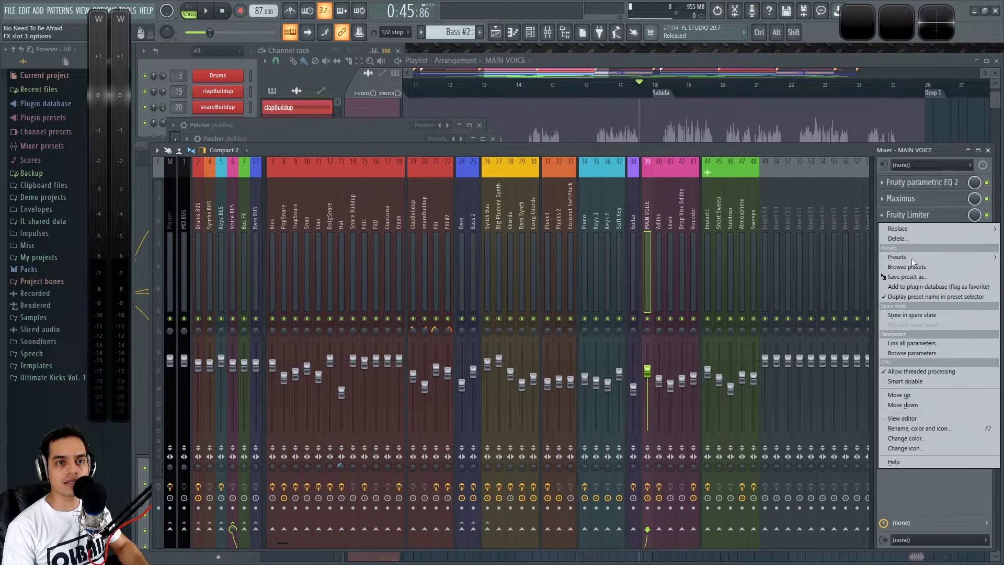
pyautogui.moveTo(919, 275); pyautogui.dragTo(659, 218)
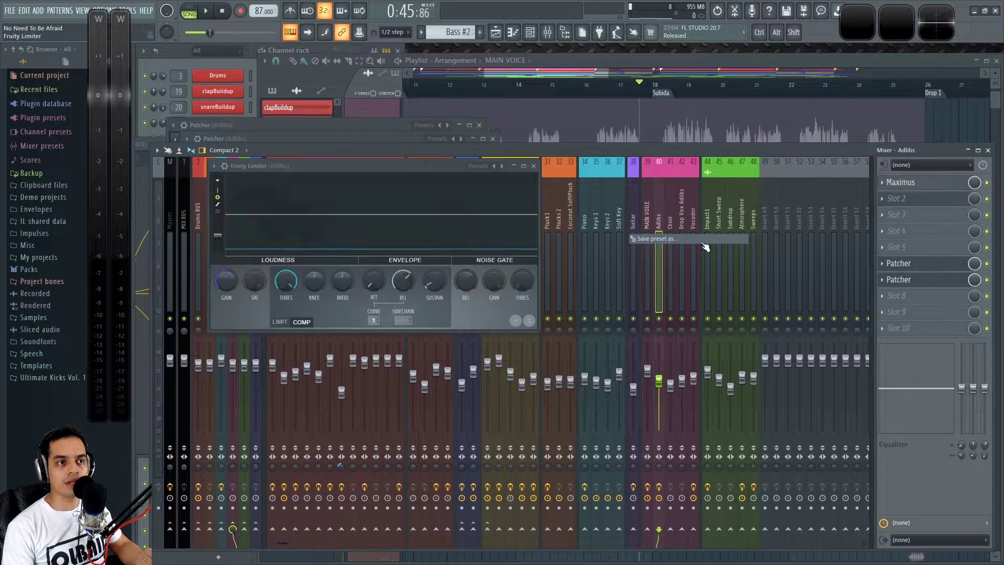
pyautogui.press('Escape')
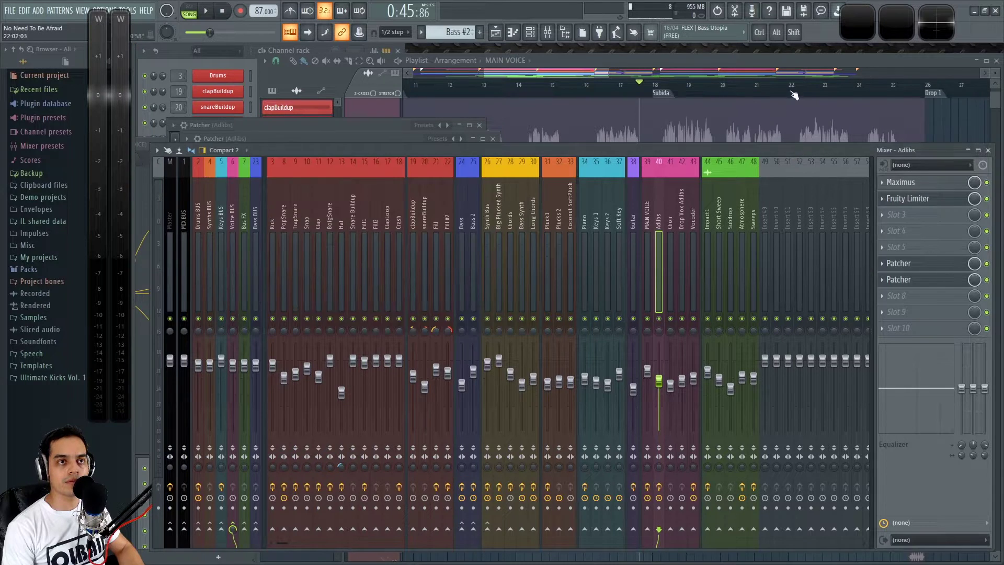
# Audition the soloed Adlibs track in the playlist with its copied effects.
pyautogui.click(793, 62)
pyautogui.press('space')
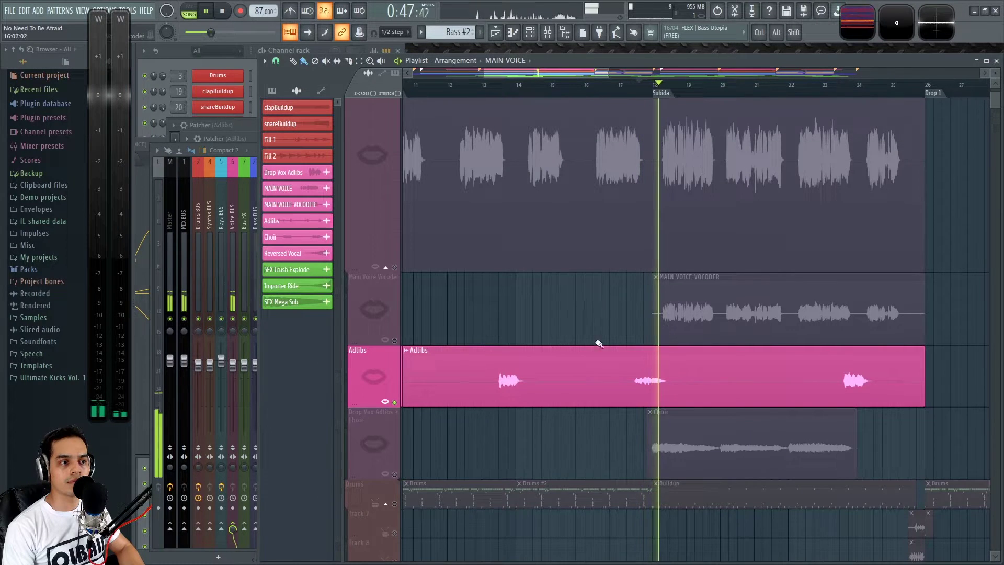
pyautogui.scroll(2, 621, 389)
pyautogui.moveTo(516, 302); pyautogui.dragTo(605, 300)
pyautogui.moveTo(382, 401); pyautogui.dragTo(403, 407)
pyautogui.press('space')
# Unmute the MAIN VOICE and Main Voice Vocoder playlist tracks and play them together with the adlibs leading into Subida.
pyautogui.click(394, 265)
pyautogui.click(394, 338)
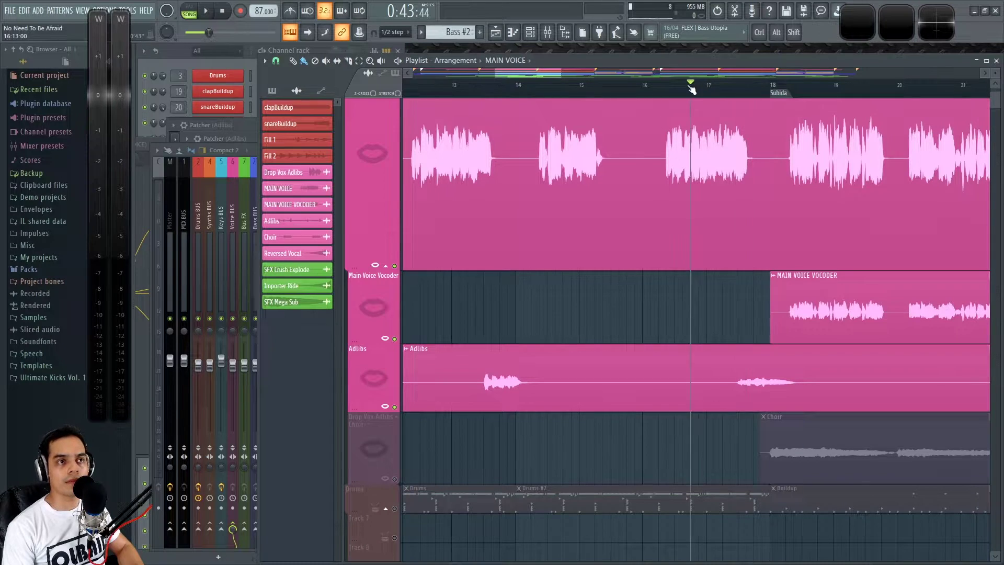
pyautogui.press('space')
pyautogui.scroll(-3, 651, 323)
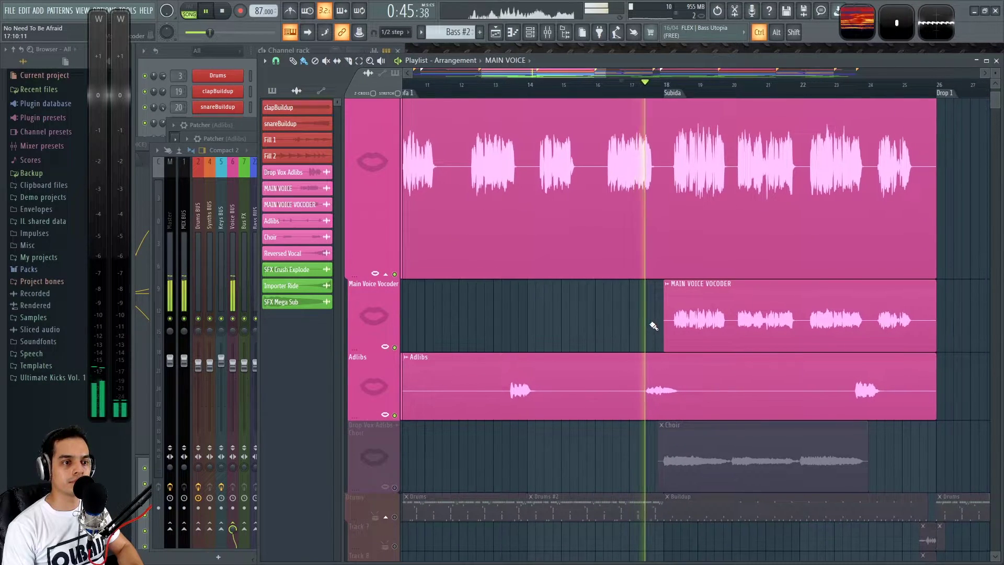
pyautogui.scroll(-3, 654, 326)
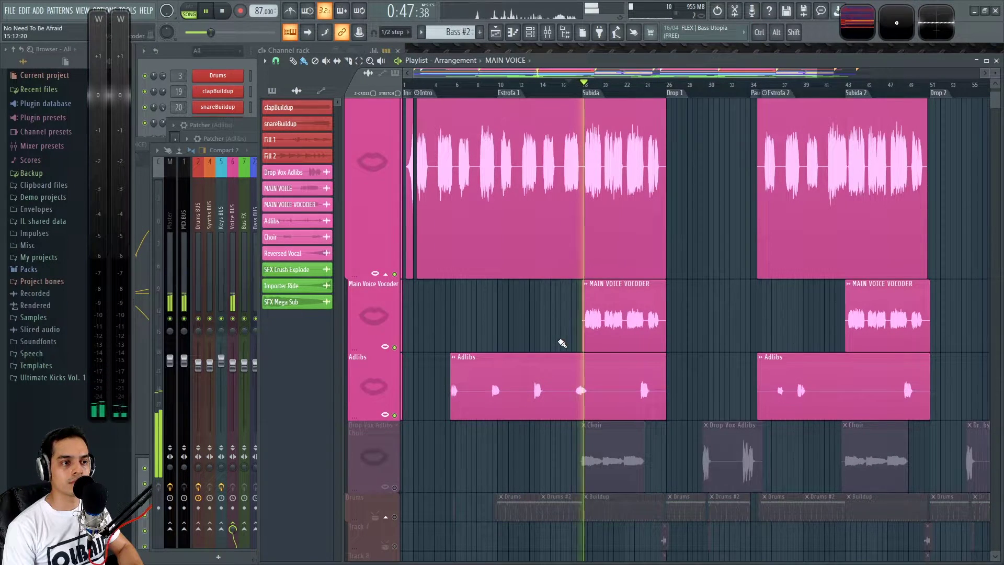
pyautogui.scroll(3, 551, 345)
pyautogui.scroll(-3, 552, 345)
pyautogui.press('space')
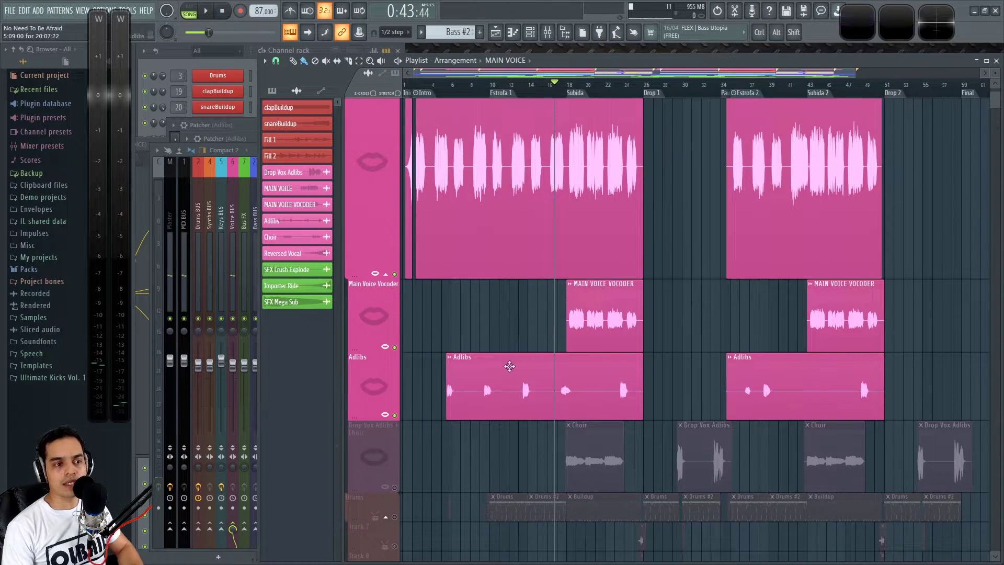
# Review the Adlibs clips across the arrangement and play them with the main voice and vocoder through the Subida section.
pyautogui.scroll(-1, 554, 380)
pyautogui.scroll(-1, 442, 340)
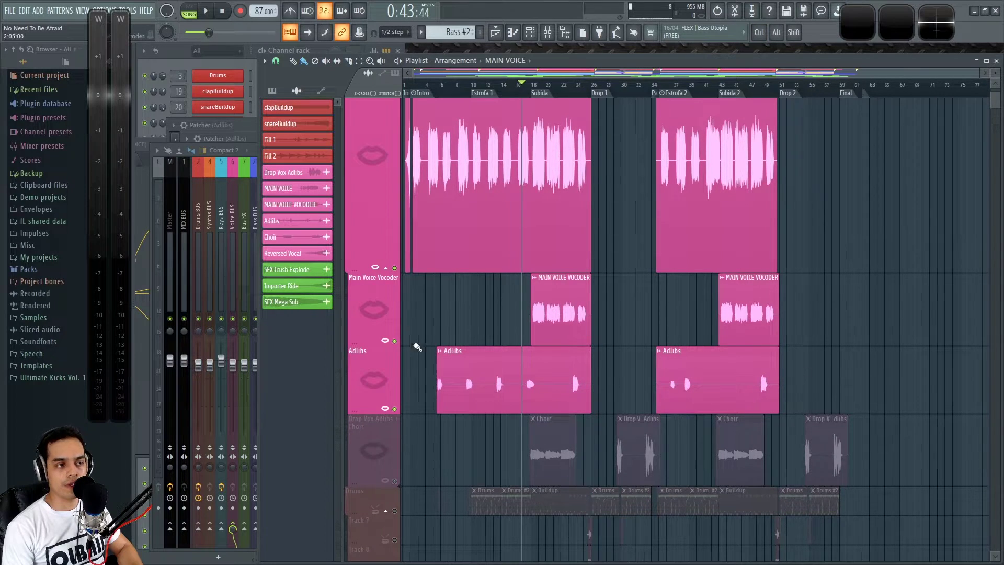
pyautogui.scroll(4, 417, 346)
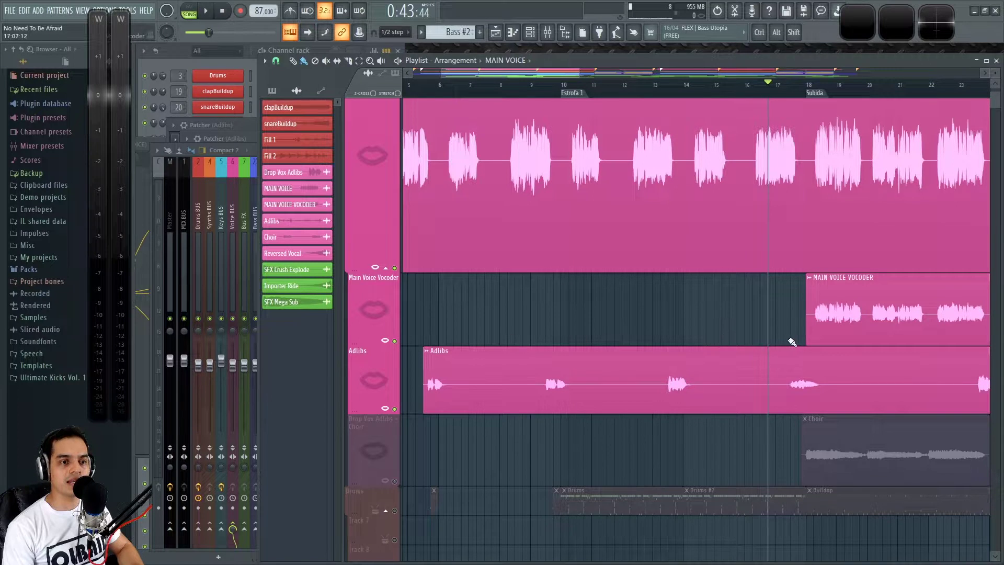
pyautogui.scroll(2, 792, 342)
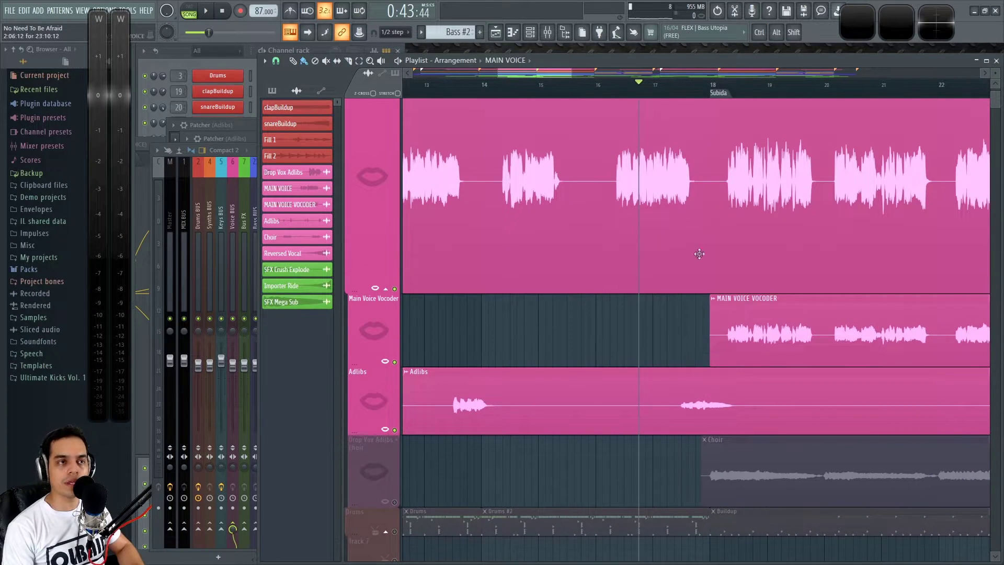
pyautogui.scroll(3, 692, 411)
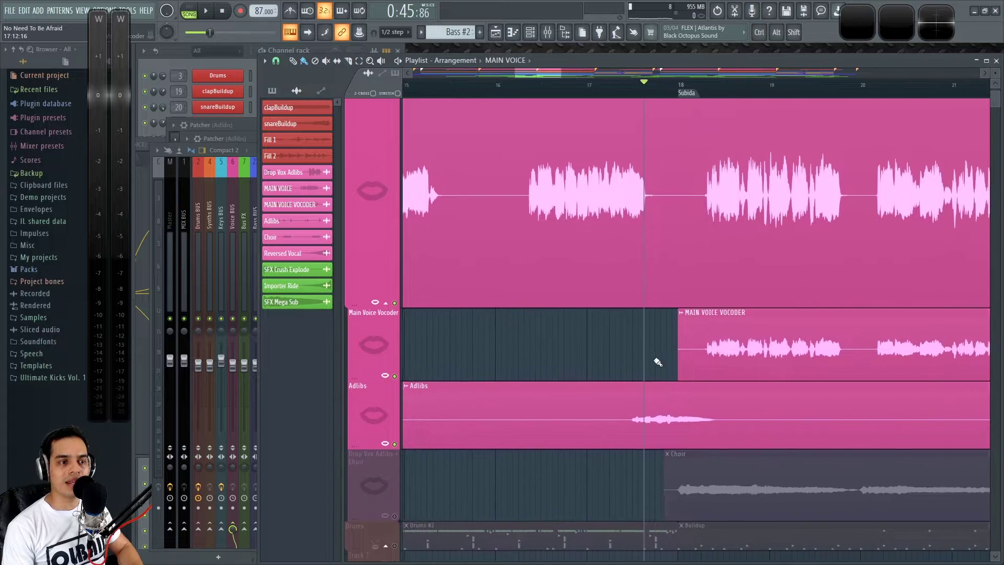
pyautogui.press('space')
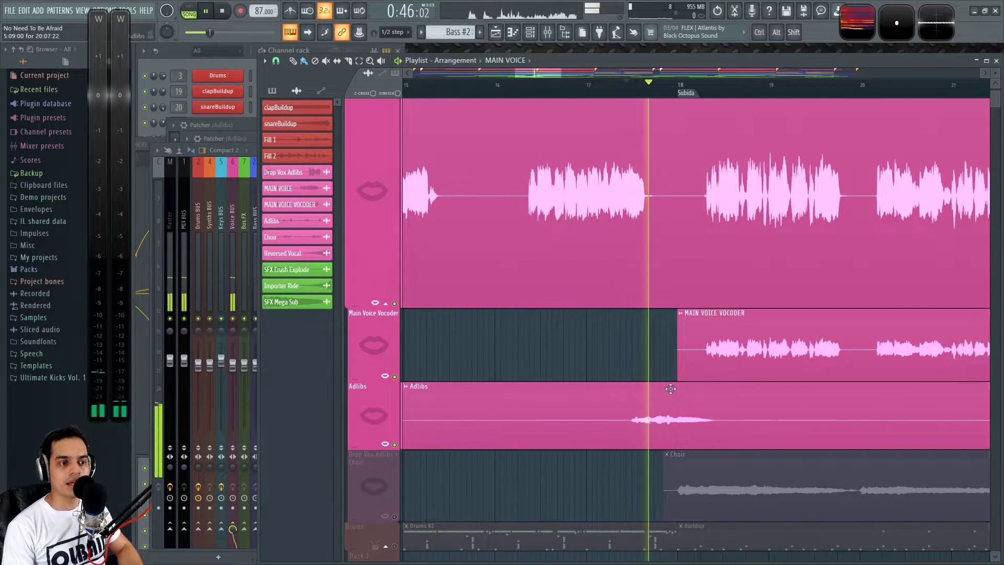
pyautogui.scroll(-3, 630, 361)
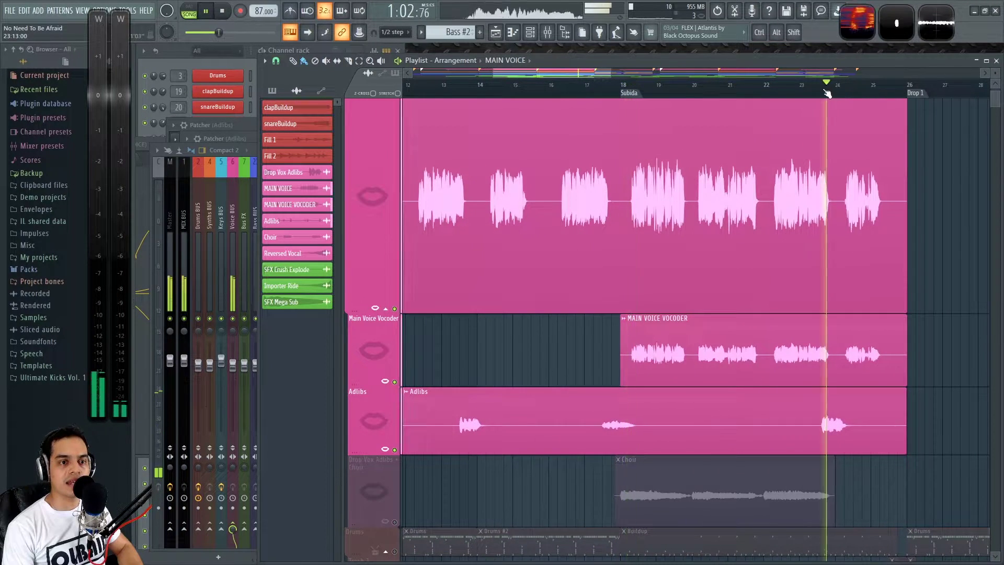
pyautogui.press('space')
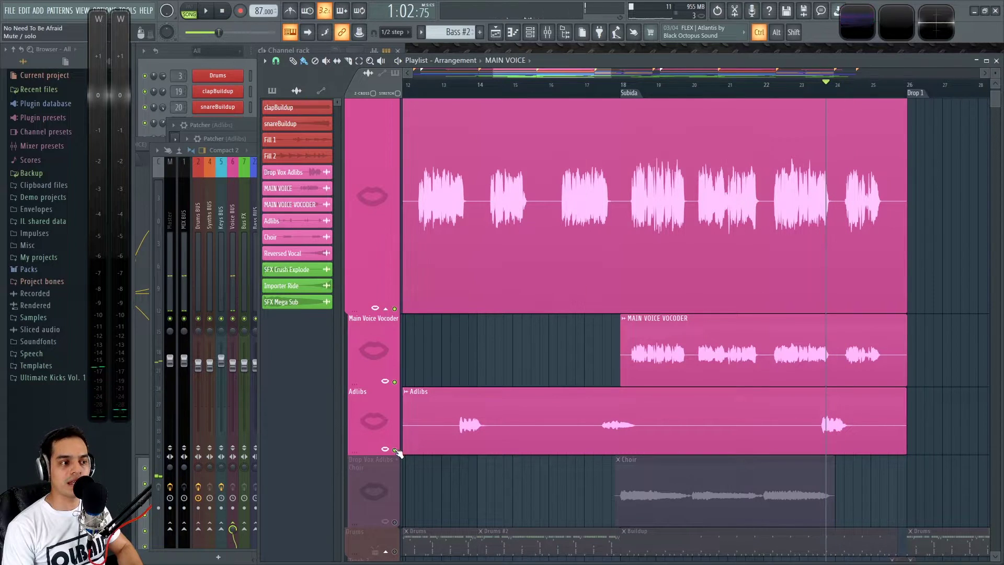
# Solo the Adlibs playlist track again, play it from just before Subida and return to the mixer.
pyautogui.keyDown('ctrl'); pyautogui.click(395, 450); pyautogui.keyUp('ctrl')
pyautogui.scroll(2, 628, 205)
pyautogui.click(553, 93)
pyautogui.press('F9')
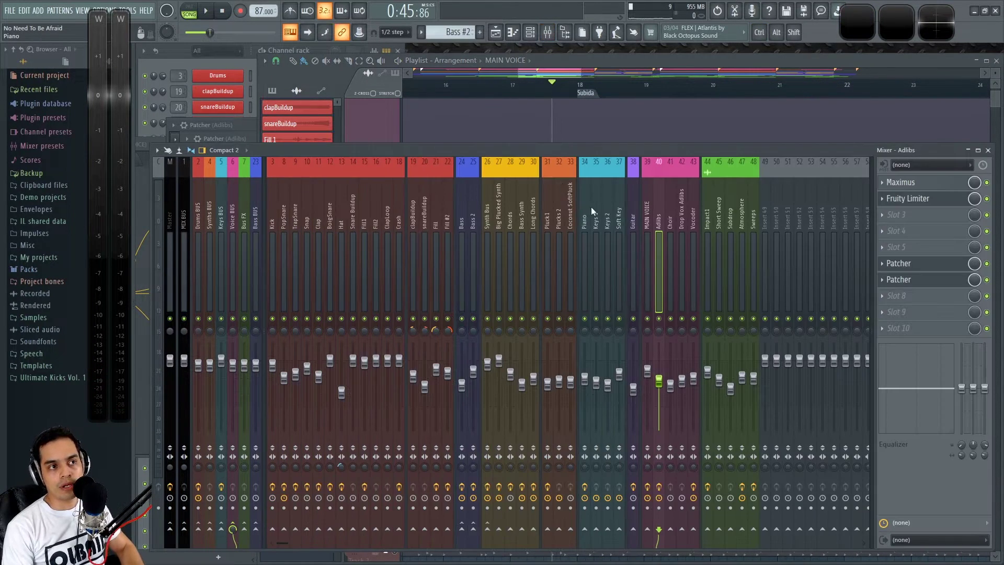
pyautogui.press('space')
# Move the first Patcher on the Adlibs mixer track up to slot 3 and insert Fruity PanOMatic in slot 6.
pyautogui.scroll(3, 928, 270)
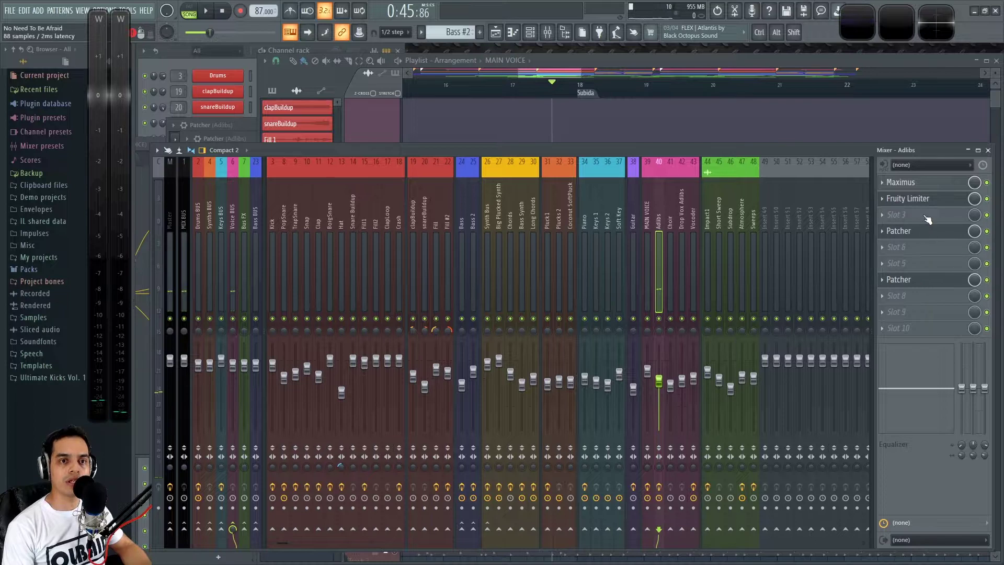
pyautogui.click(888, 266)
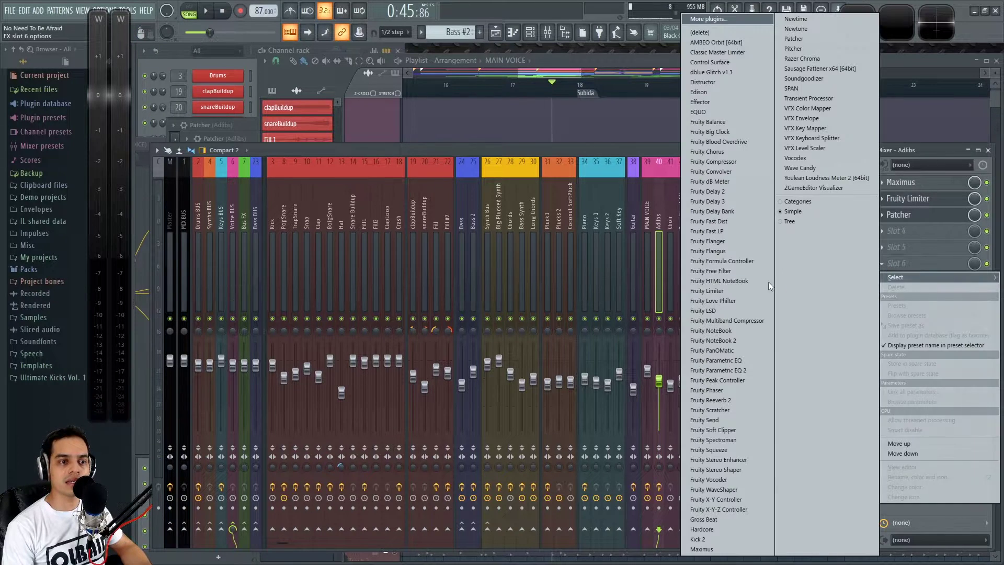
pyautogui.click(728, 351)
pyautogui.moveTo(244, 102); pyautogui.dragTo(574, 271)
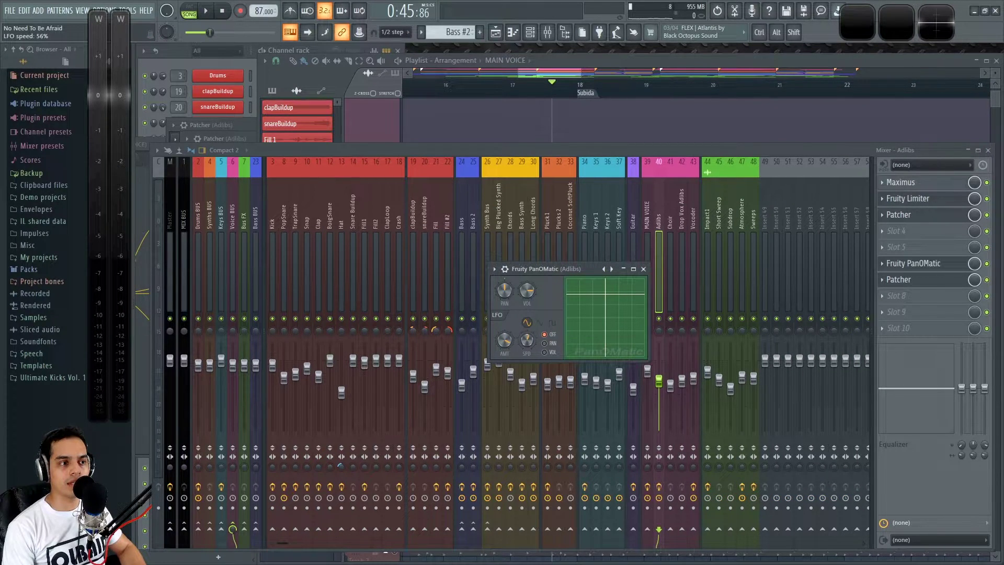
# Set the Fruity PanOMatic LFO on the Adlibs mixer track to modulate panning while the adlibs play.
pyautogui.press('space')
pyautogui.click(544, 343)
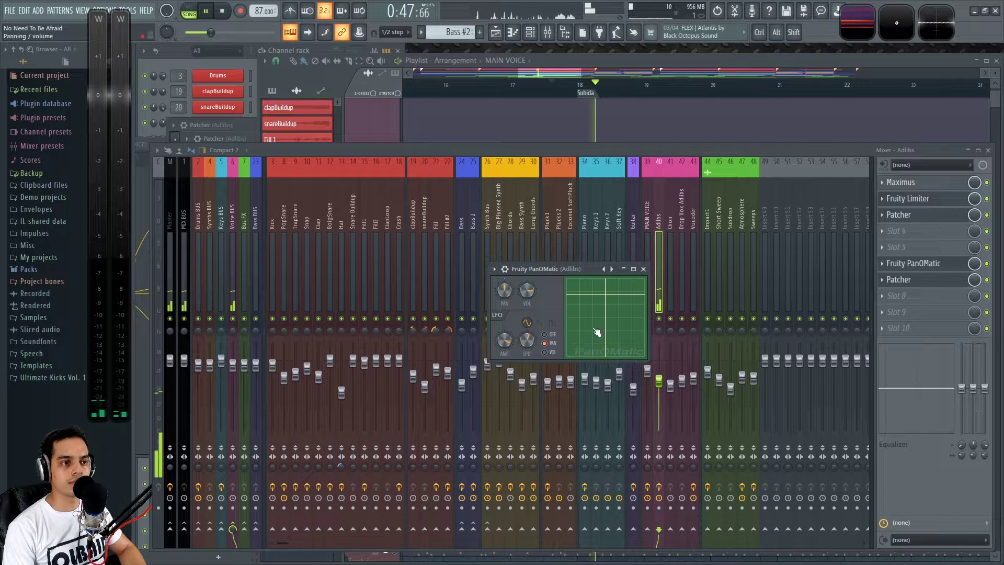
pyautogui.click(644, 270)
# Play the soloed adlibs with the panning effect at Subida, around bar 24 and around bar 13.
pyautogui.click(668, 61)
pyautogui.press('space')
pyautogui.press('space')
pyautogui.scroll(-3, 747, 381)
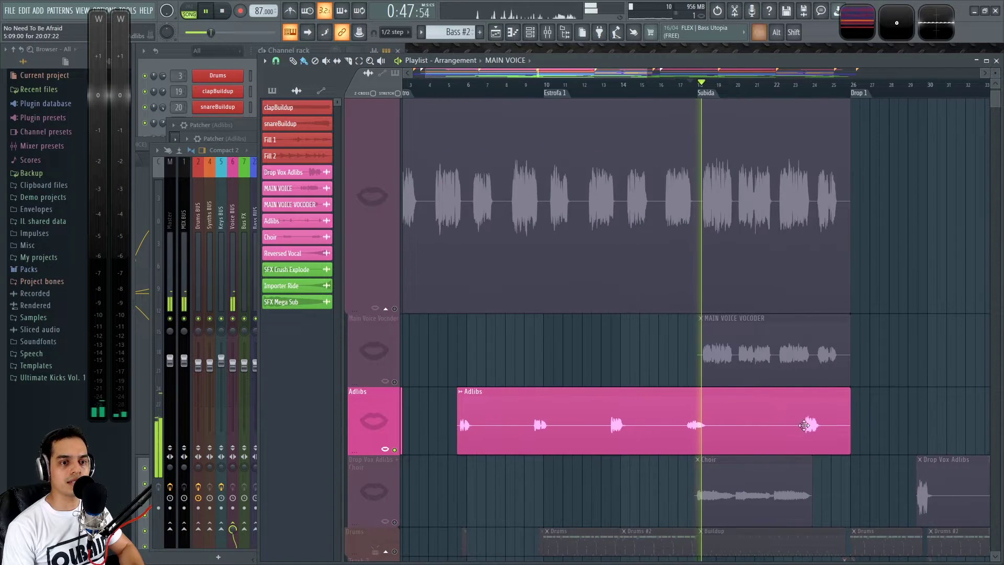
pyautogui.scroll(3, 804, 425)
pyautogui.click(814, 95)
pyautogui.click(806, 95)
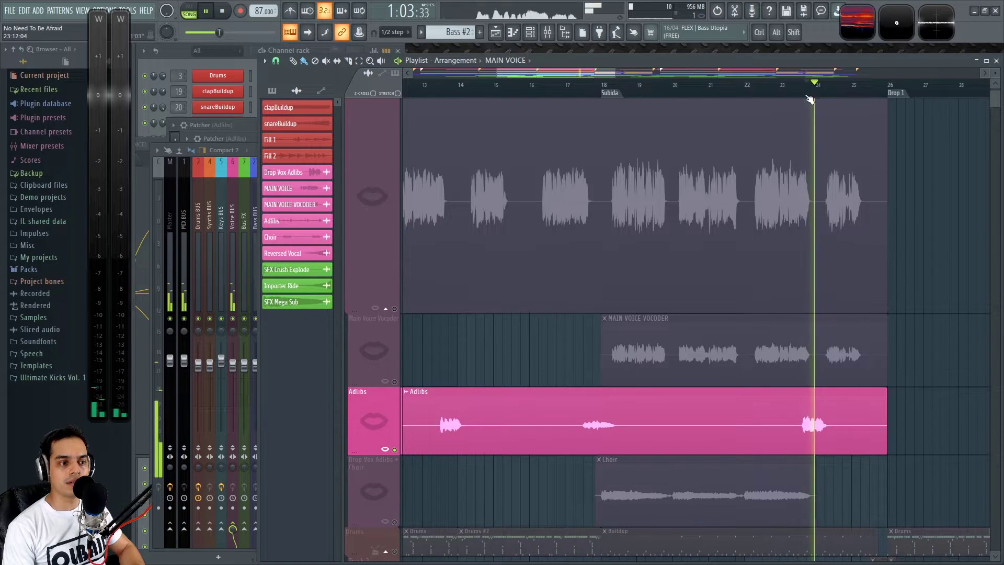
pyautogui.scroll(-3, 500, 366)
pyautogui.click(525, 95)
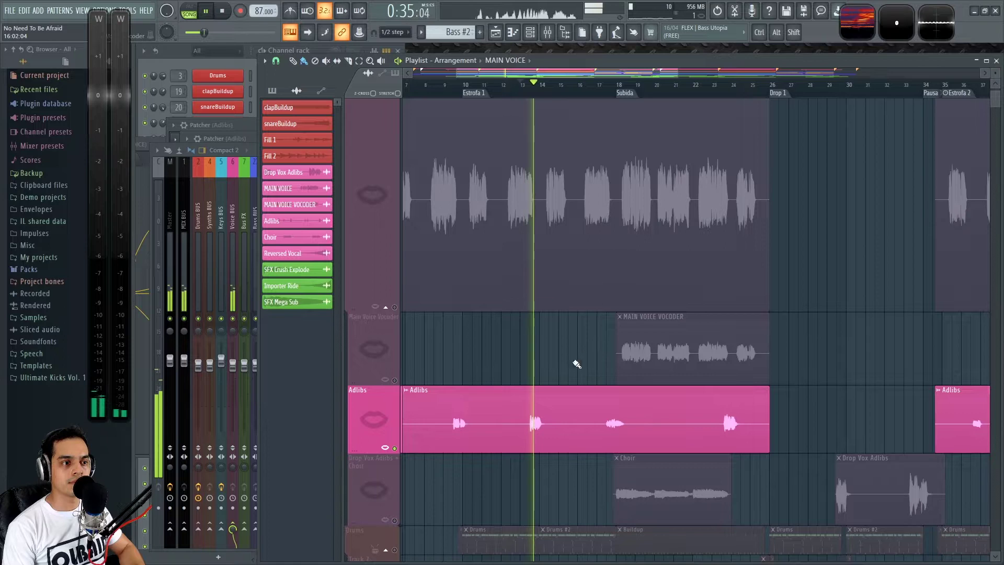
# Unsolo the Adlibs playlist track and play the full mix from around bar 13 and into Subida.
pyautogui.press('space')
pyautogui.keyDown('ctrl'); pyautogui.click(396, 381); pyautogui.keyUp('ctrl')
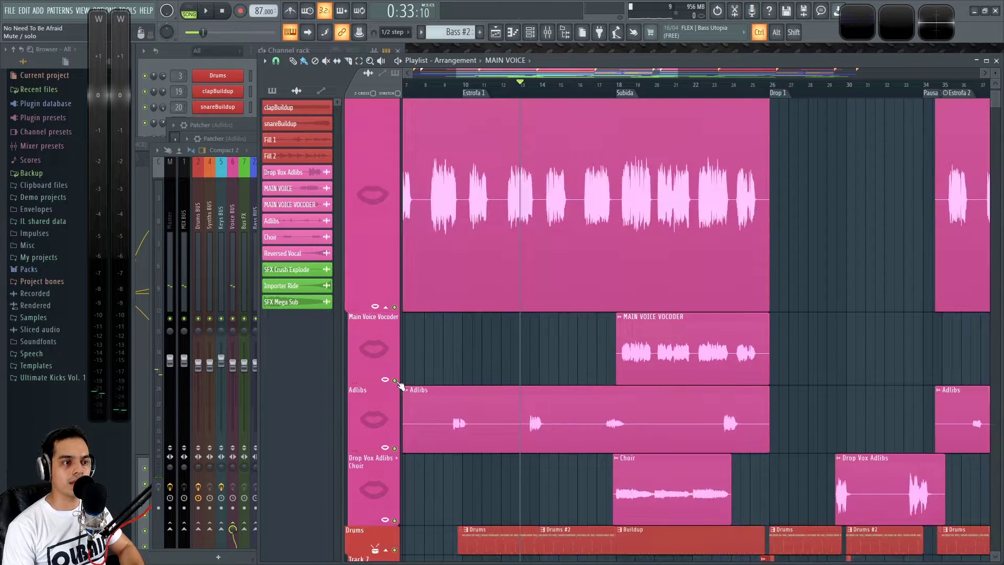
pyautogui.scroll(2, 497, 380)
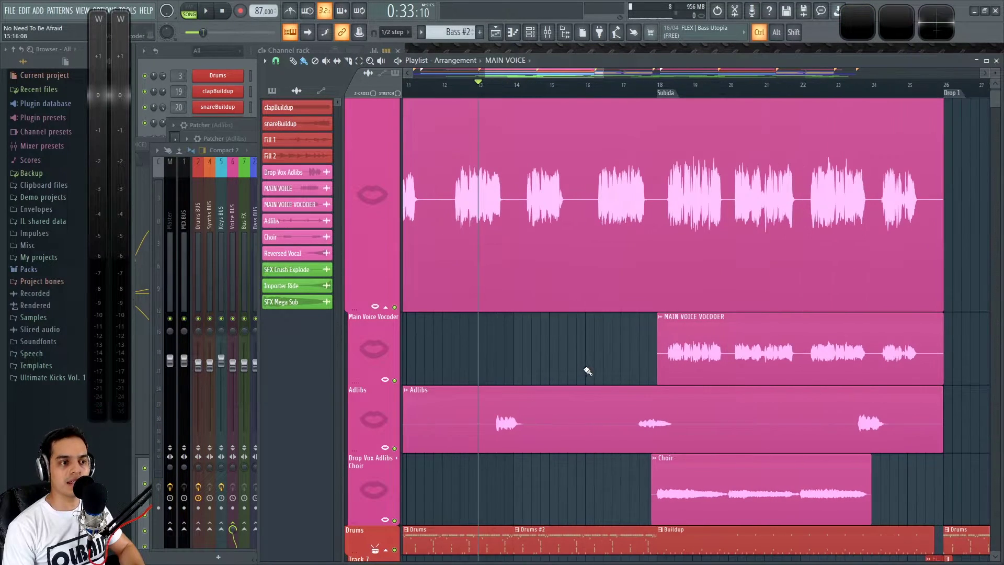
pyautogui.press('space')
pyautogui.moveTo(480, 368); pyautogui.dragTo(527, 366)
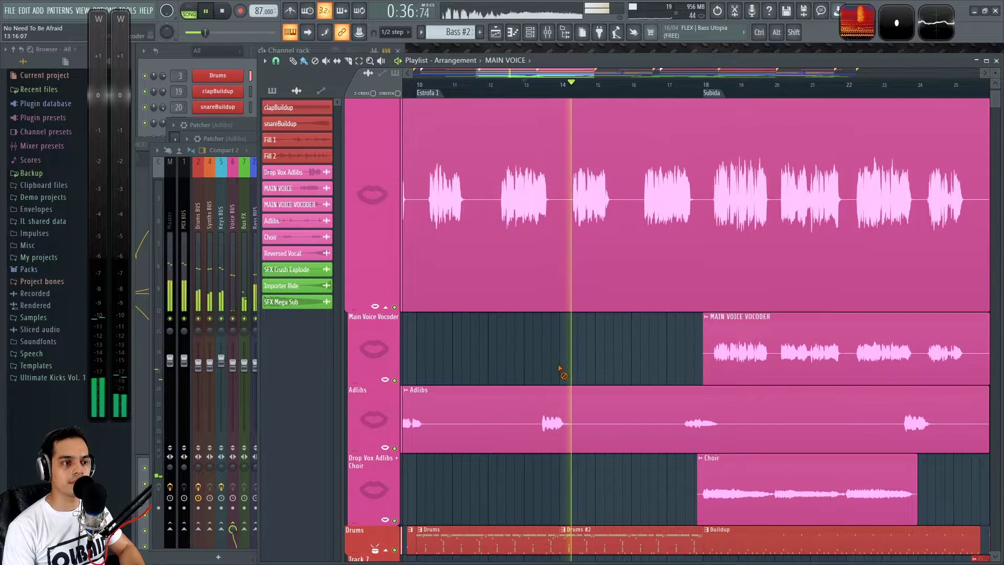
pyautogui.scroll(-1, 559, 368)
pyautogui.scroll(1, 643, 386)
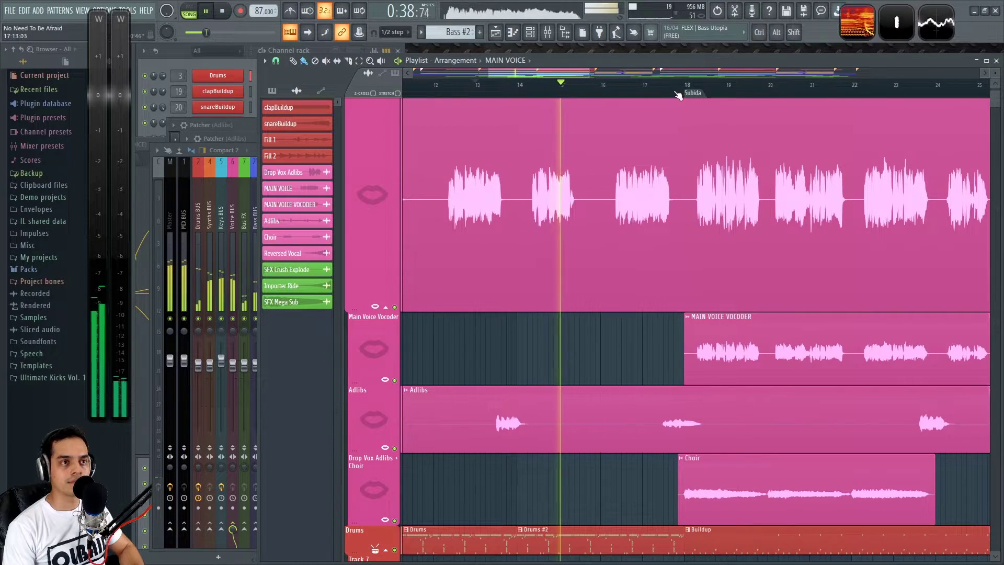
pyautogui.click(678, 93)
pyautogui.scroll(-3, 630, 336)
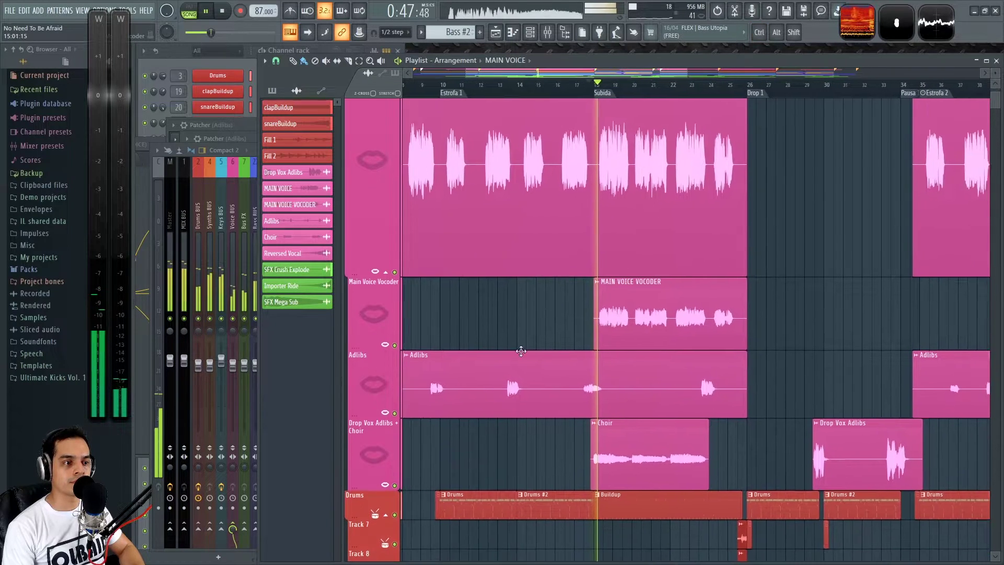
# Solo the Drop Vox Adlibs + Choir playlist track, play it from just before Subida and select the Choir mixer track.
pyautogui.press('space')
pyautogui.keyDown('ctrl'); pyautogui.click(395, 484); pyautogui.keyUp('ctrl')
pyautogui.scroll(3, 605, 450)
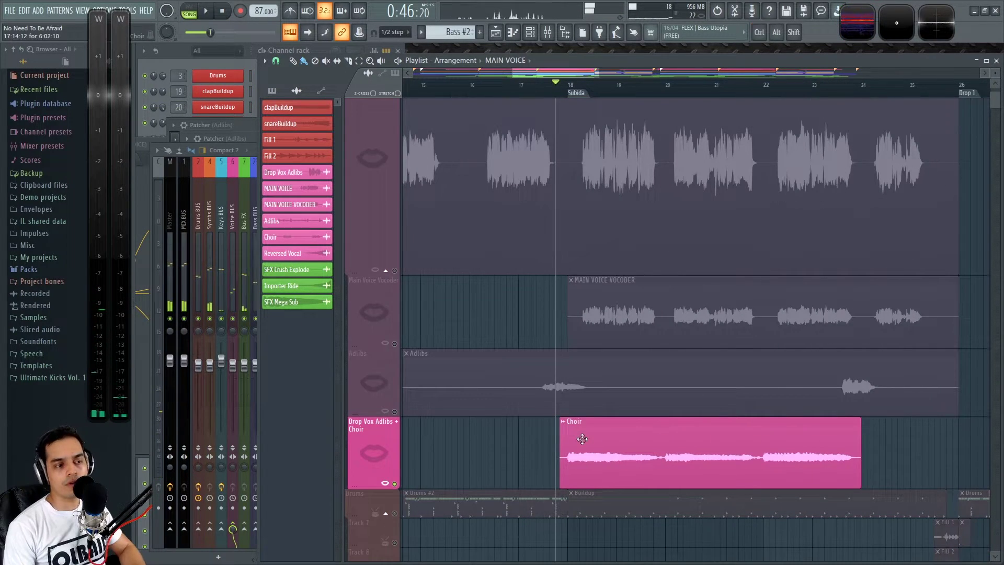
pyautogui.press('space')
pyautogui.press('F9')
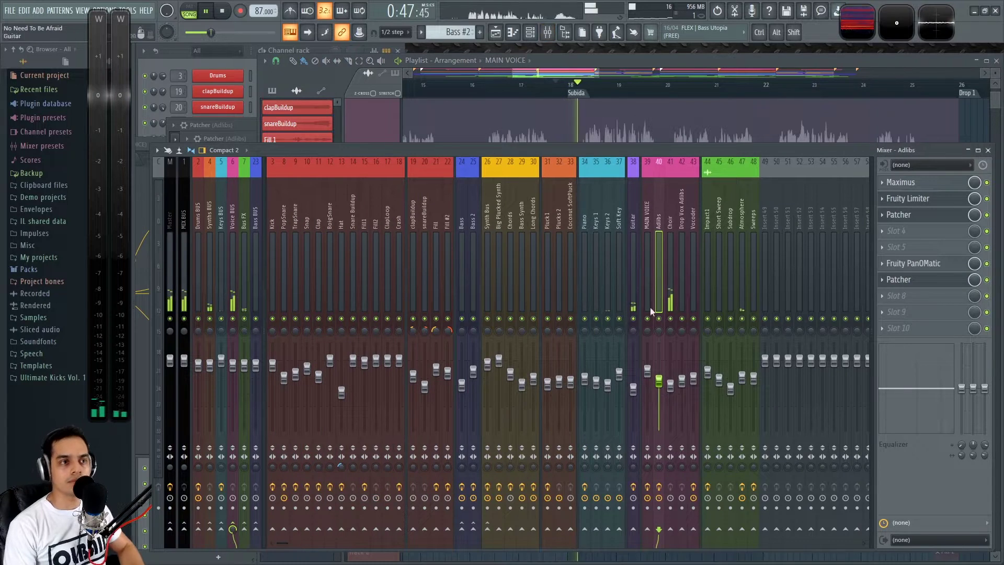
pyautogui.click(672, 213)
pyautogui.press('space')
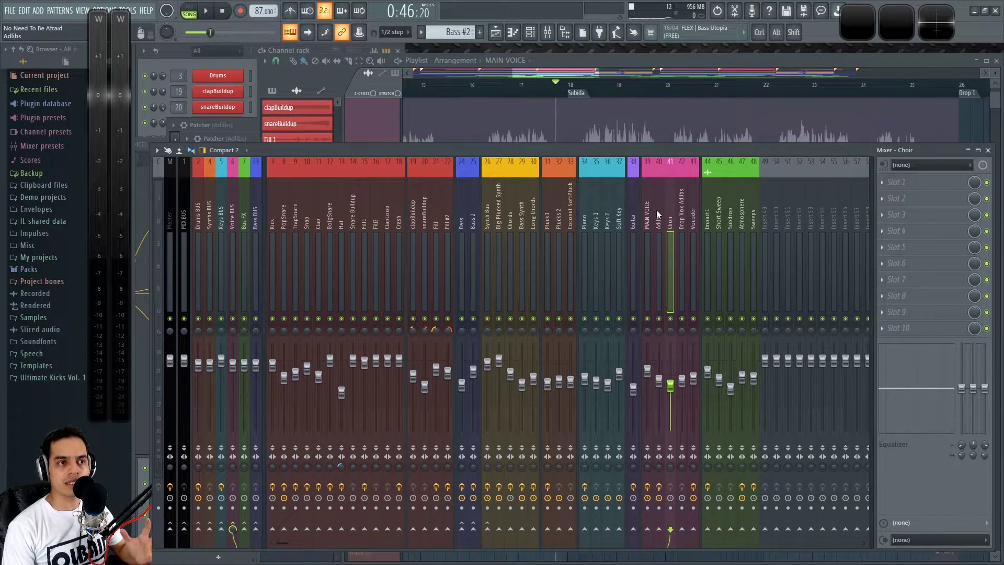
# Examine the Choir and Drop Vox Adlibs clips in the arrangement and check the effect slots of their mixer tracks.
pyautogui.click(657, 210)
pyautogui.click(671, 213)
pyautogui.click(726, 62)
pyautogui.scroll(-3, 632, 467)
pyautogui.scroll(3, 655, 464)
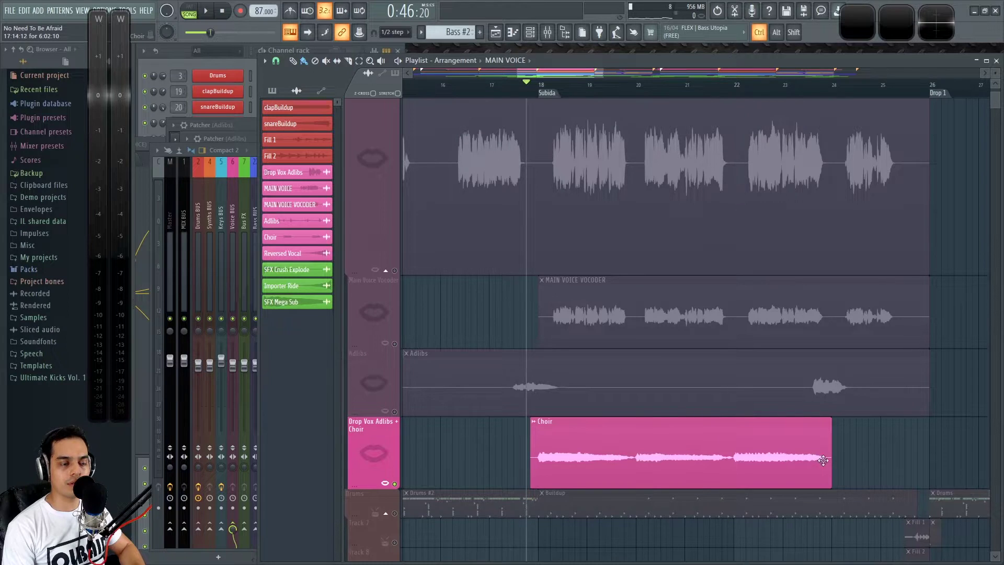
pyautogui.scroll(-6, 644, 454)
pyautogui.moveTo(688, 432); pyautogui.dragTo(606, 389)
pyautogui.scroll(-3, 578, 372)
pyautogui.doubleClick(601, 402)
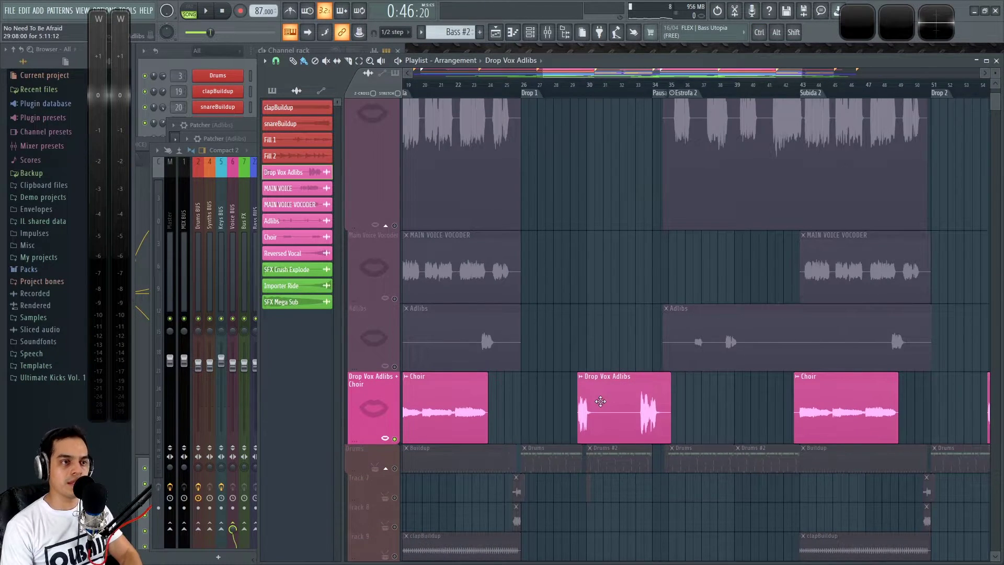
pyautogui.click(767, 60)
pyautogui.press('F9')
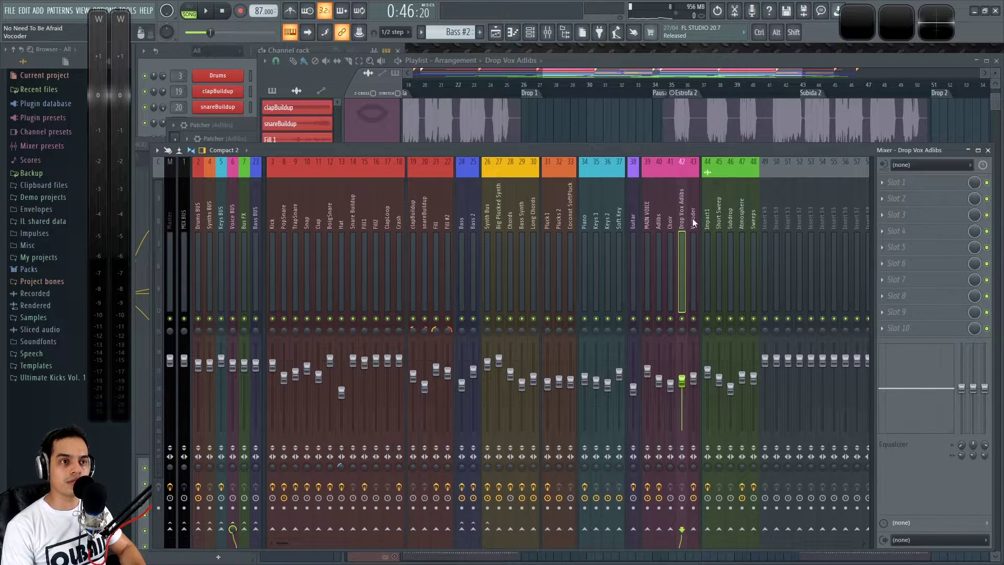
pyautogui.click(693, 215)
pyautogui.click(670, 217)
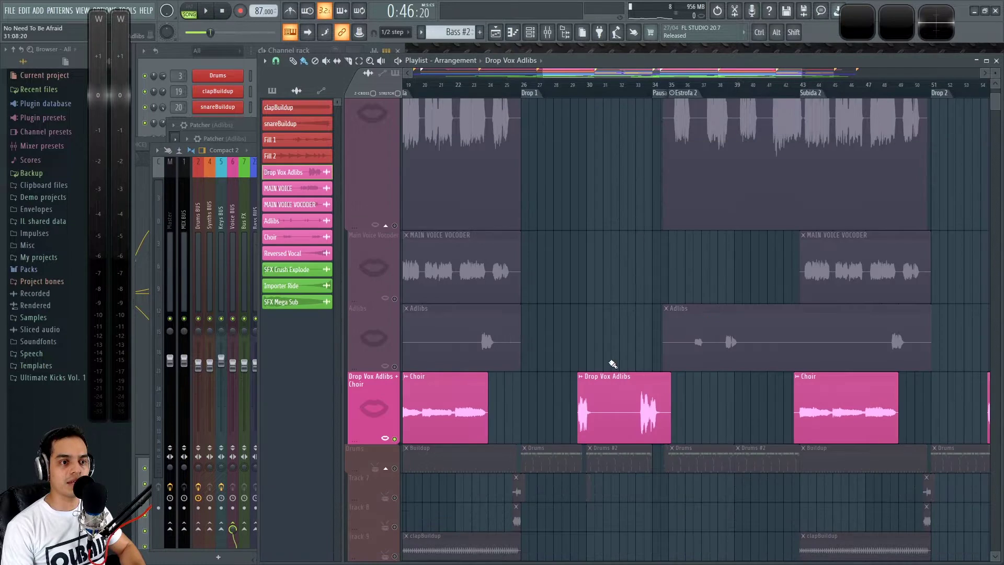
# Review the Choir clips at Subida 2 and Subida in the arrangement and return to the mixer.
pyautogui.click(621, 124)
pyautogui.scroll(-2, 613, 362)
pyautogui.scroll(3, 753, 411)
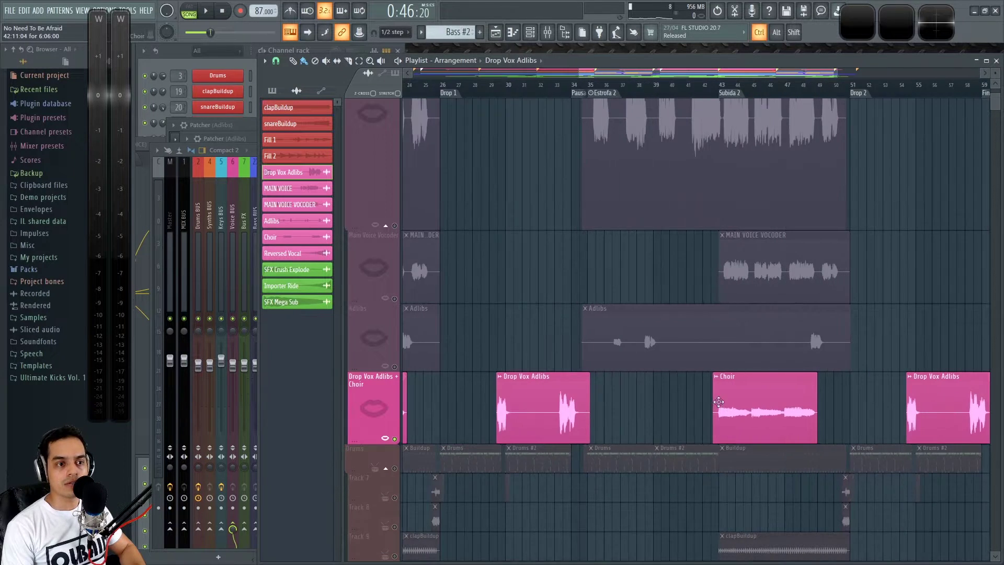
pyautogui.moveTo(641, 411); pyautogui.dragTo(785, 376)
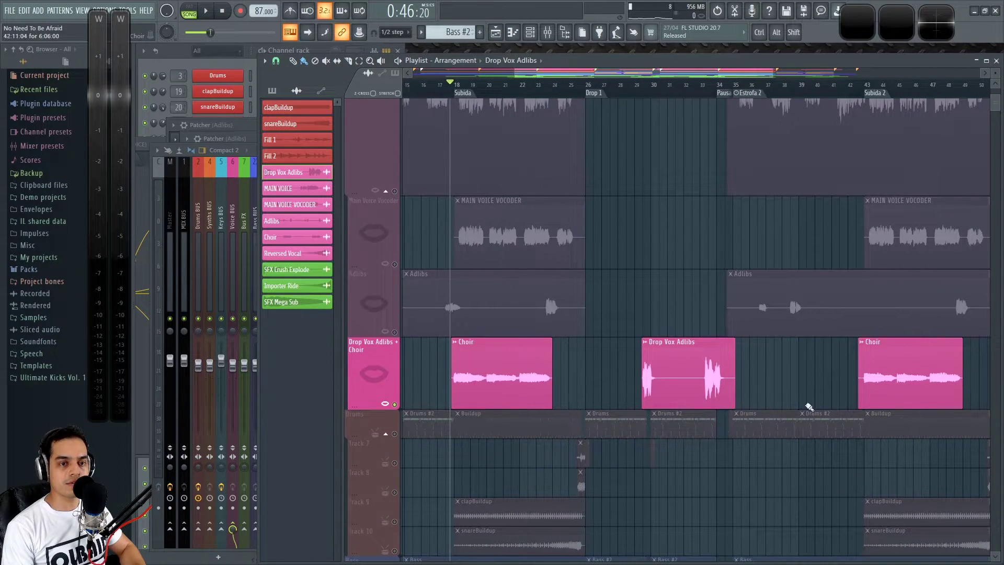
pyautogui.scroll(3, 419, 381)
pyautogui.moveTo(590, 348); pyautogui.dragTo(570, 360)
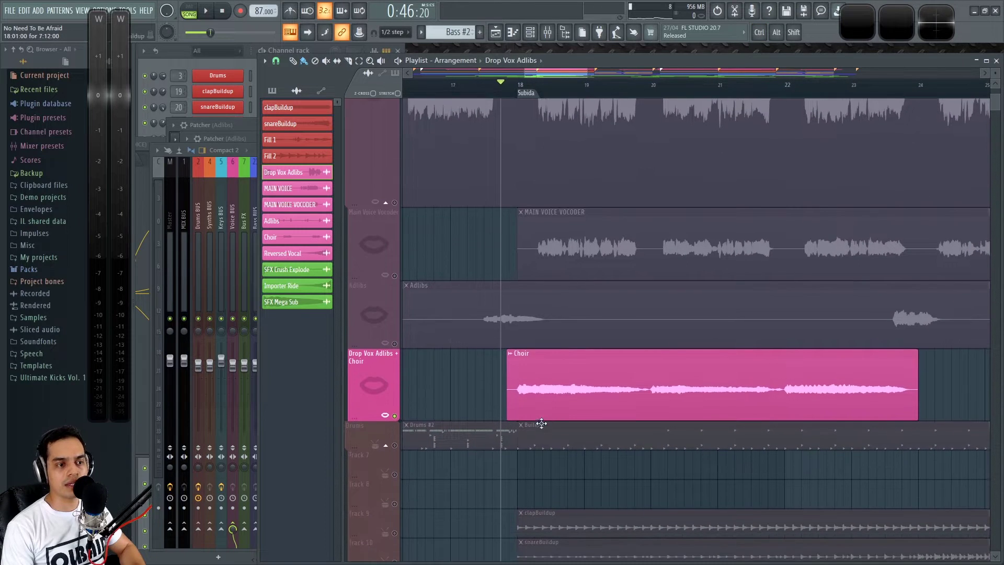
pyautogui.press('F9')
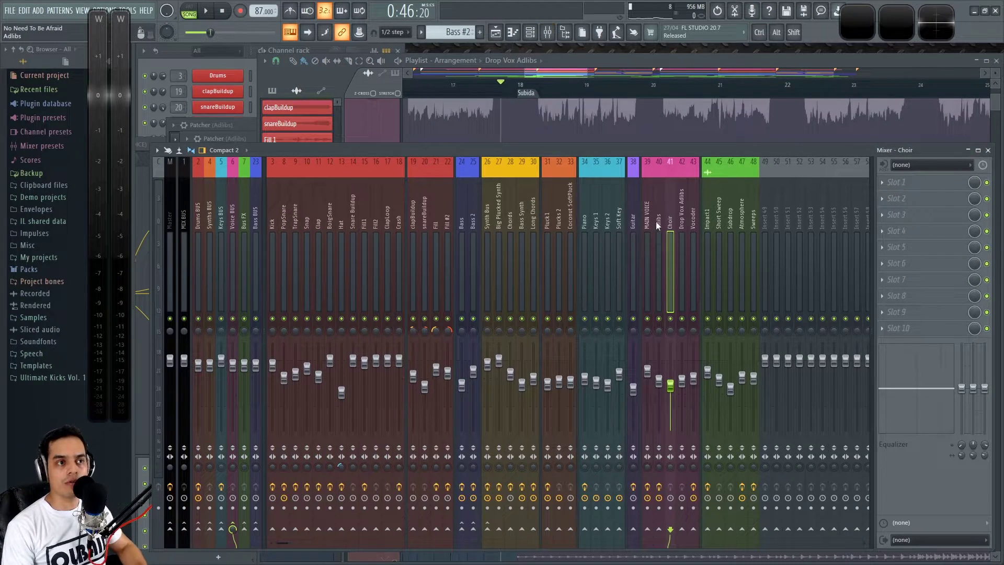
# Copy the slot 6 Patcher from the MAIN VOICE mixer track to slot 1 of the Choir track.
pyautogui.click(647, 218)
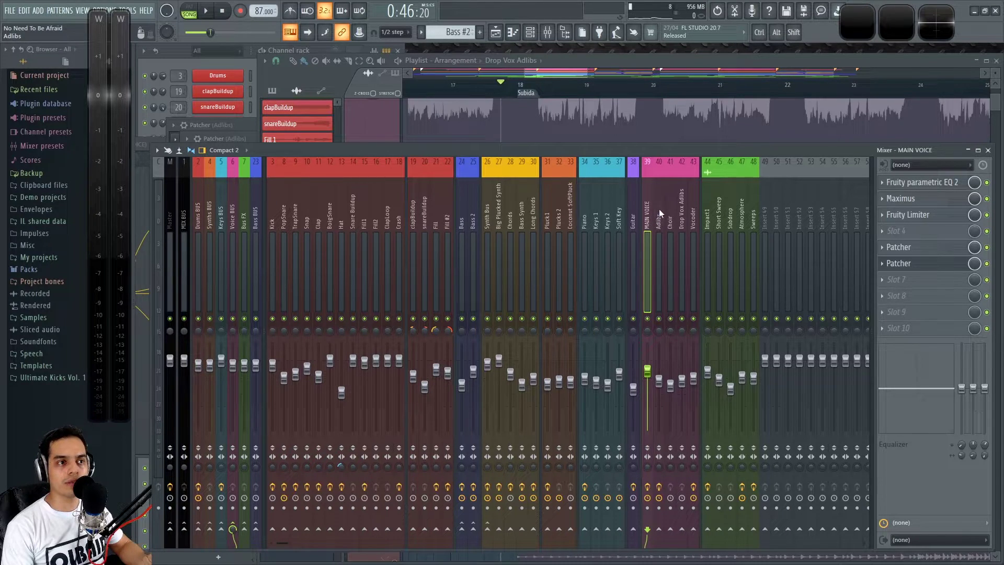
pyautogui.click(887, 268)
pyautogui.moveTo(915, 325); pyautogui.dragTo(891, 330)
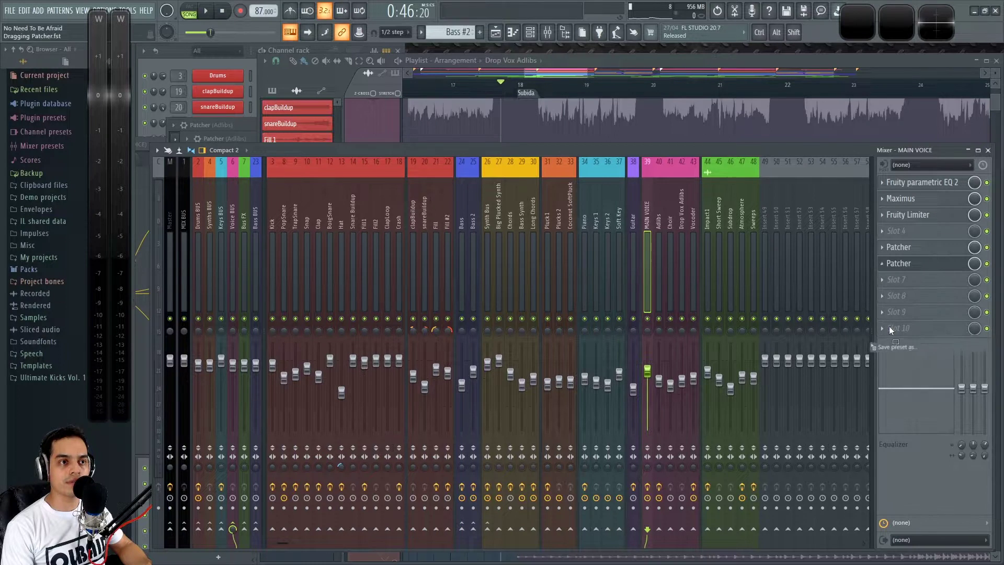
pyautogui.moveTo(747, 255); pyautogui.dragTo(670, 223)
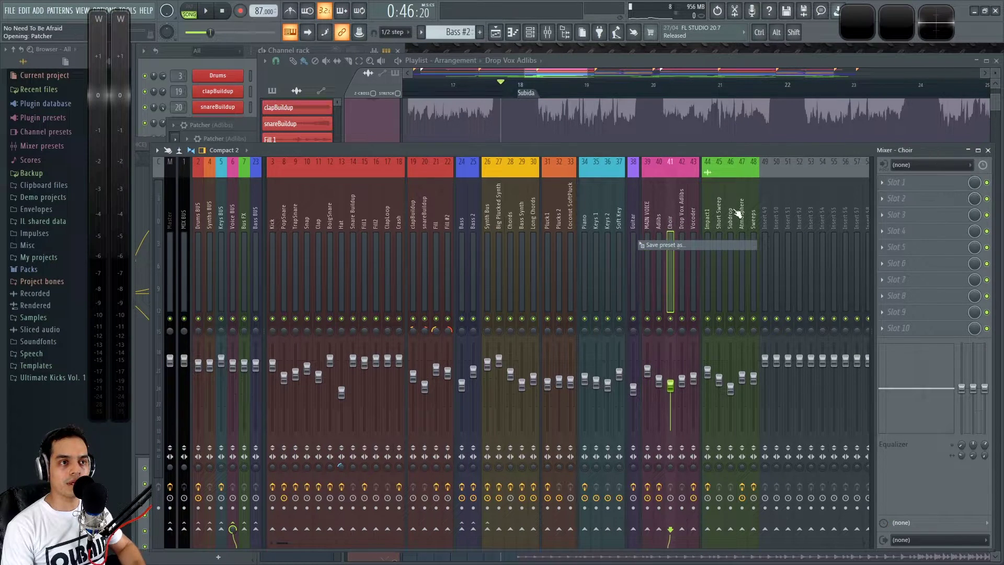
# Play the soloed choir through its copied Patcher and inspect the effect routing inside.
pyautogui.click(730, 62)
pyautogui.press('space')
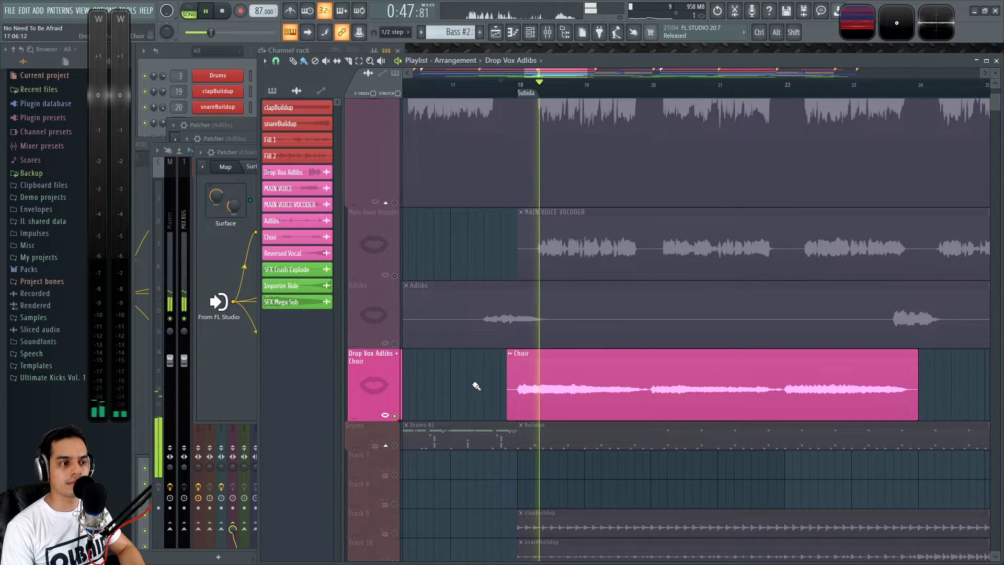
pyautogui.press('space')
pyautogui.press('F9')
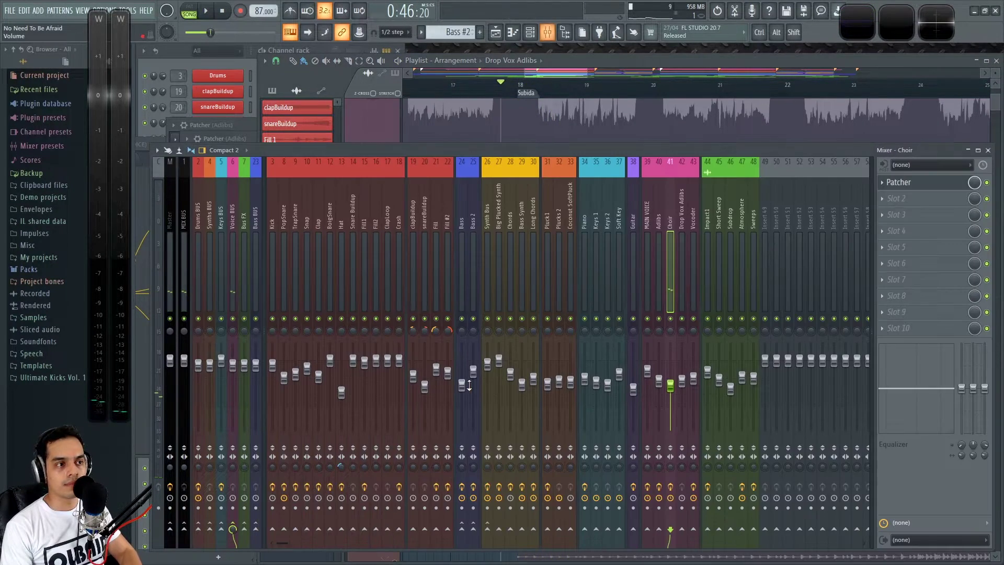
pyautogui.click(949, 184)
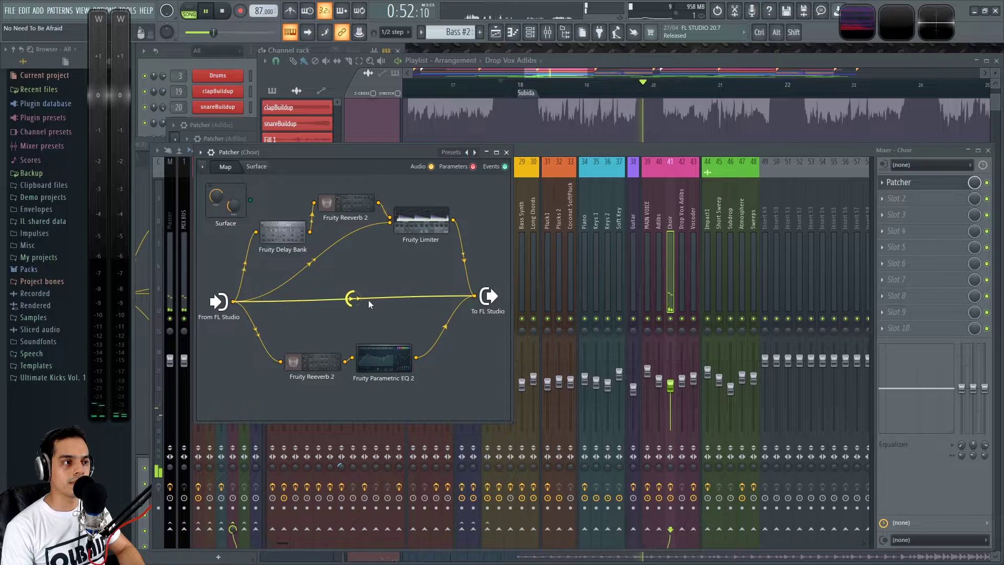
pyautogui.click(506, 152)
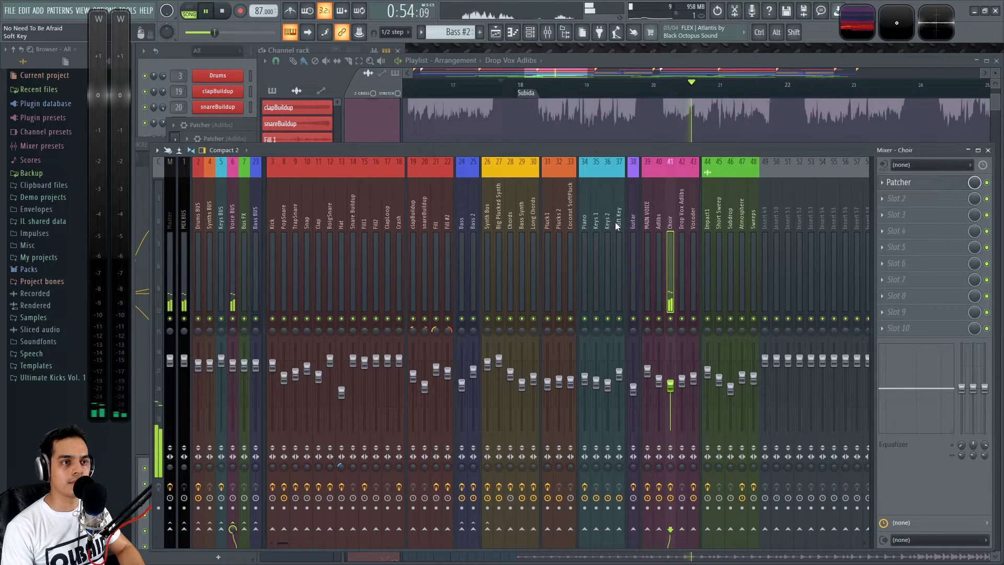
pyautogui.press('space')
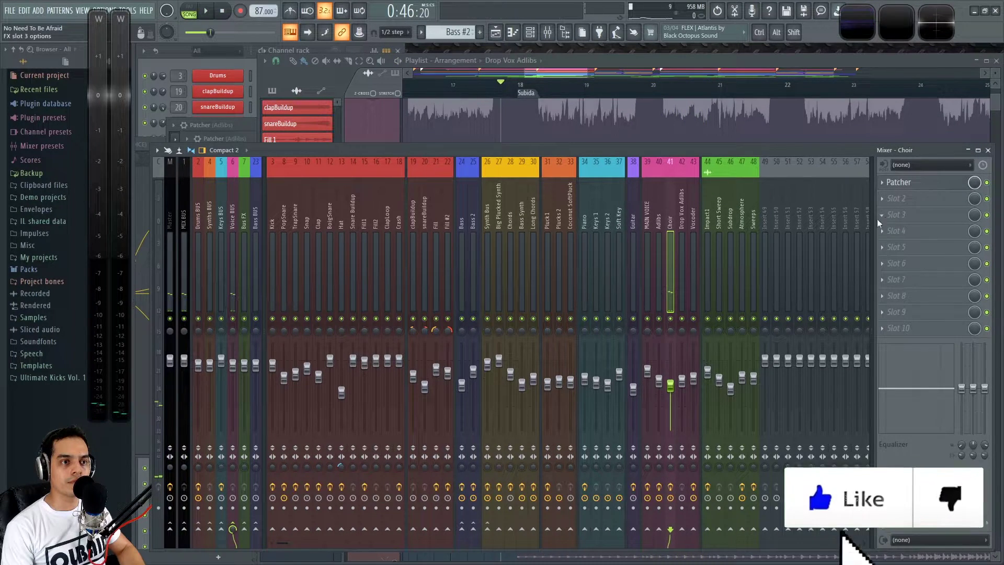
# Unmute the Adlibs, Main Voice Vocoder and MAIN VOICE playlist tracks and play them with the choir from just before Subida.
pyautogui.press('F9')
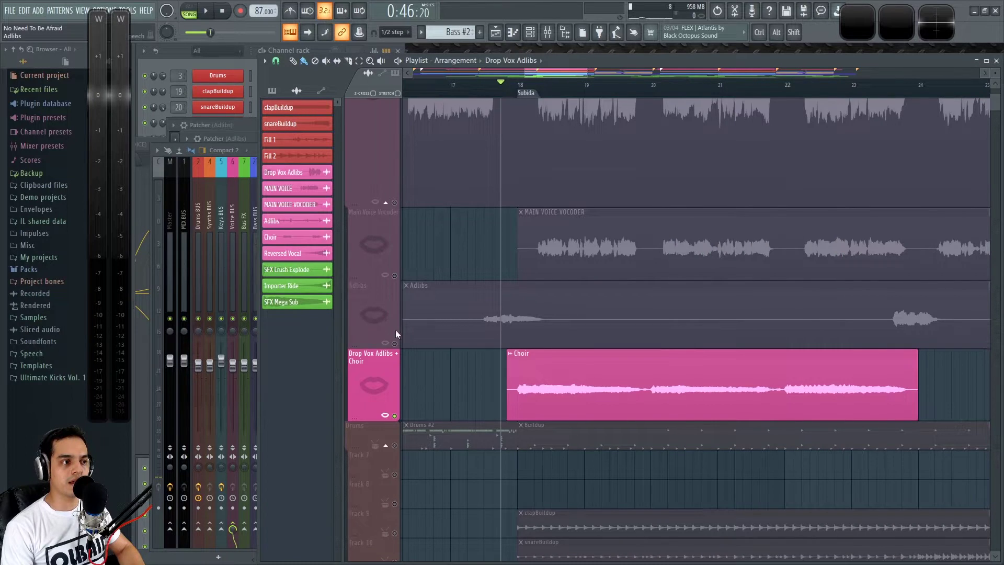
pyautogui.click(394, 343)
pyautogui.click(395, 276)
pyautogui.click(395, 202)
pyautogui.press('space')
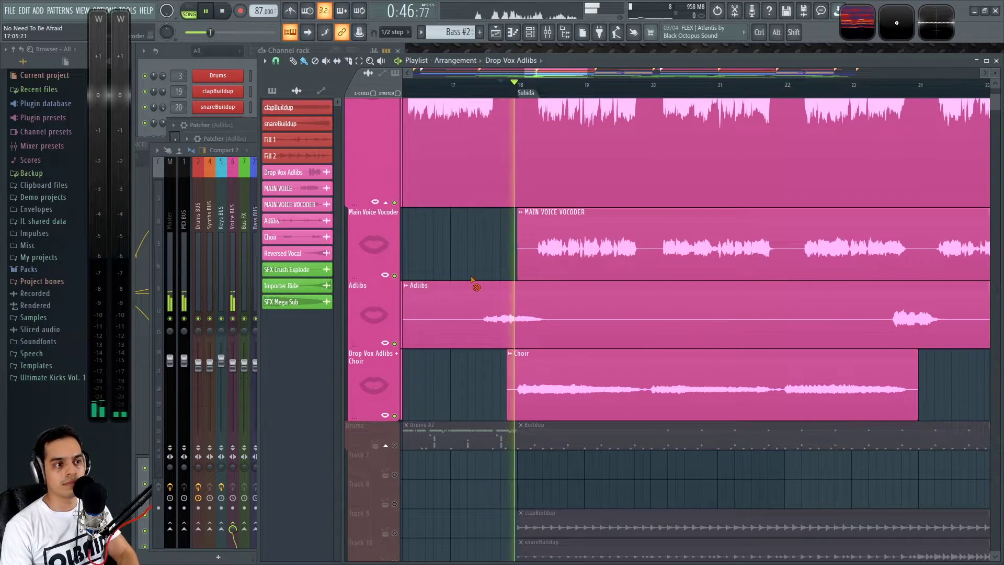
# Set the comp threshold of the Fruity Limiter inside the MAIN VOICE track's slot 6 Patcher to -28.9 dB.
pyautogui.press('F9')
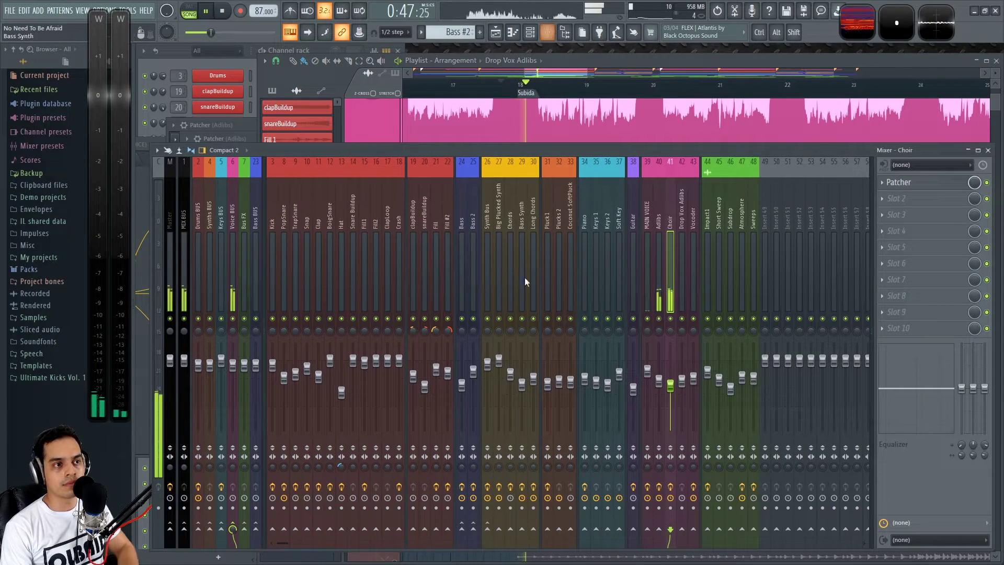
pyautogui.click(649, 216)
pyautogui.click(936, 264)
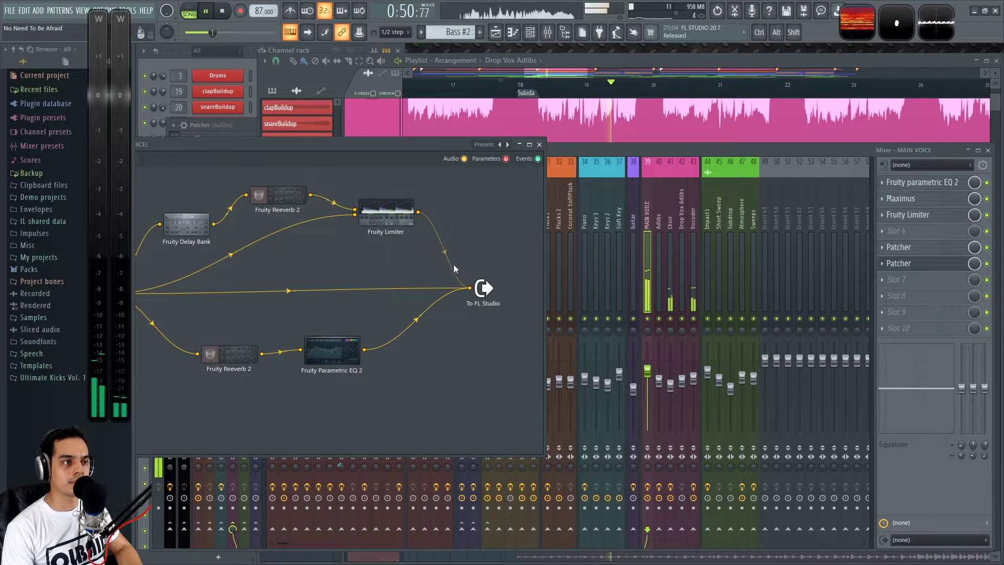
pyautogui.click(540, 145)
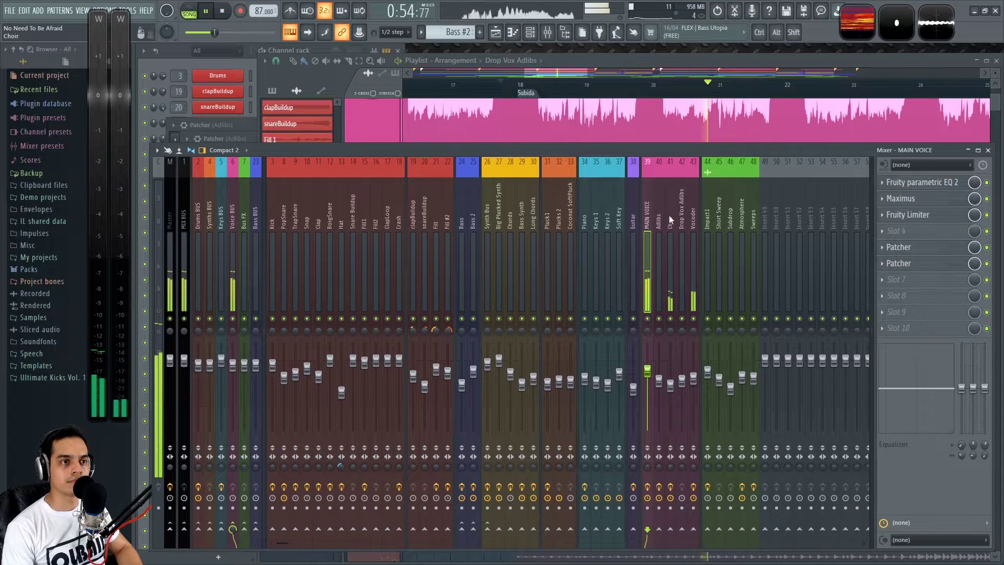
pyautogui.click(927, 266)
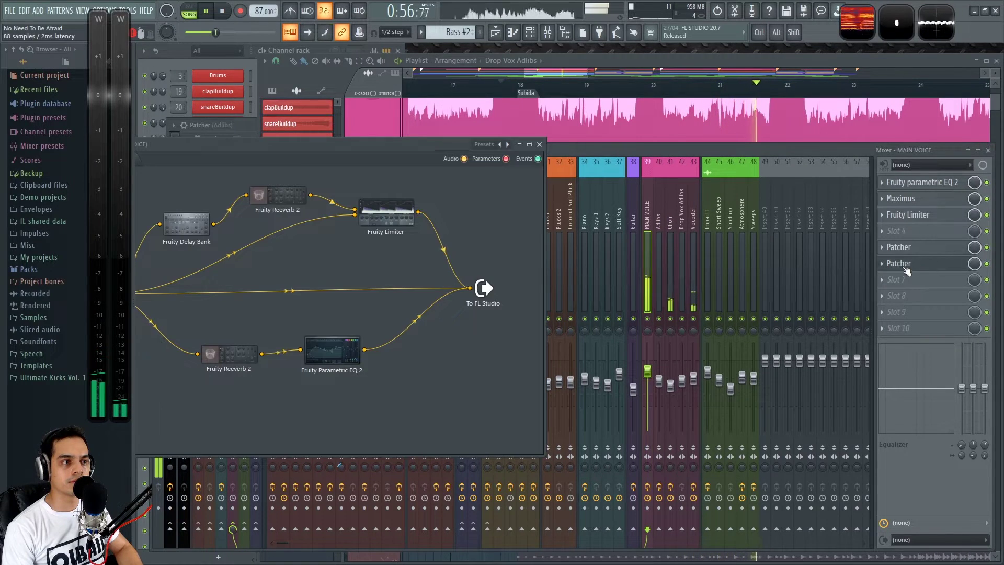
pyautogui.click(399, 218)
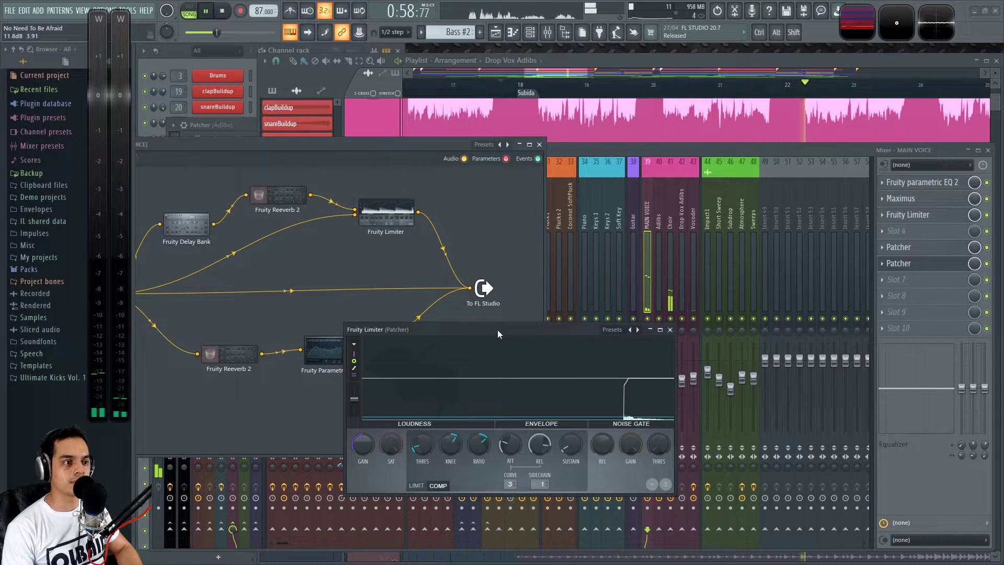
pyautogui.moveTo(498, 333); pyautogui.dragTo(502, 329)
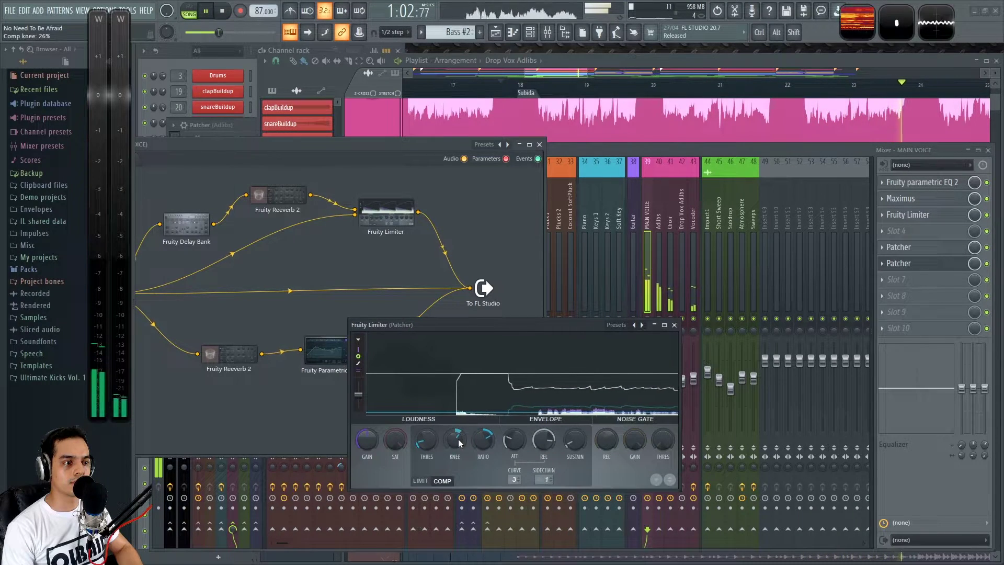
pyautogui.moveTo(422, 446); pyautogui.dragTo(422, 452)
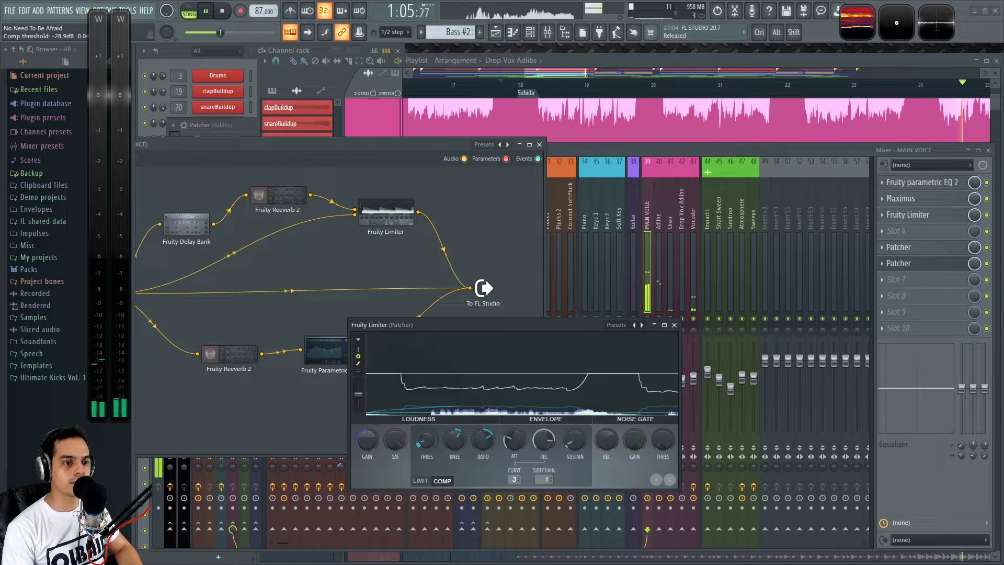
pyautogui.click(674, 325)
pyautogui.click(539, 145)
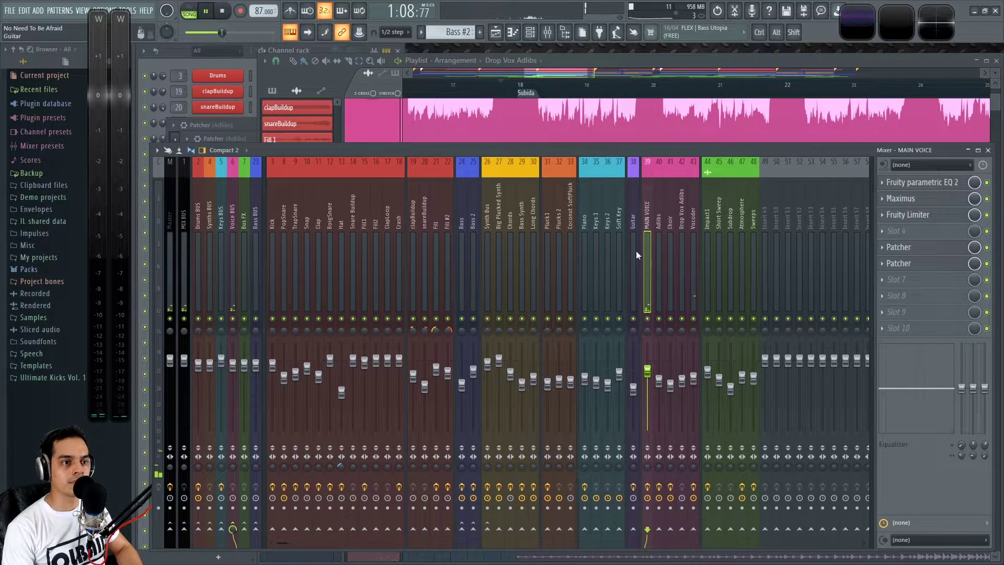
# Unmute all the playlist tracks and play the full arrangement from just before Subida.
pyautogui.click(729, 101)
pyautogui.press('space')
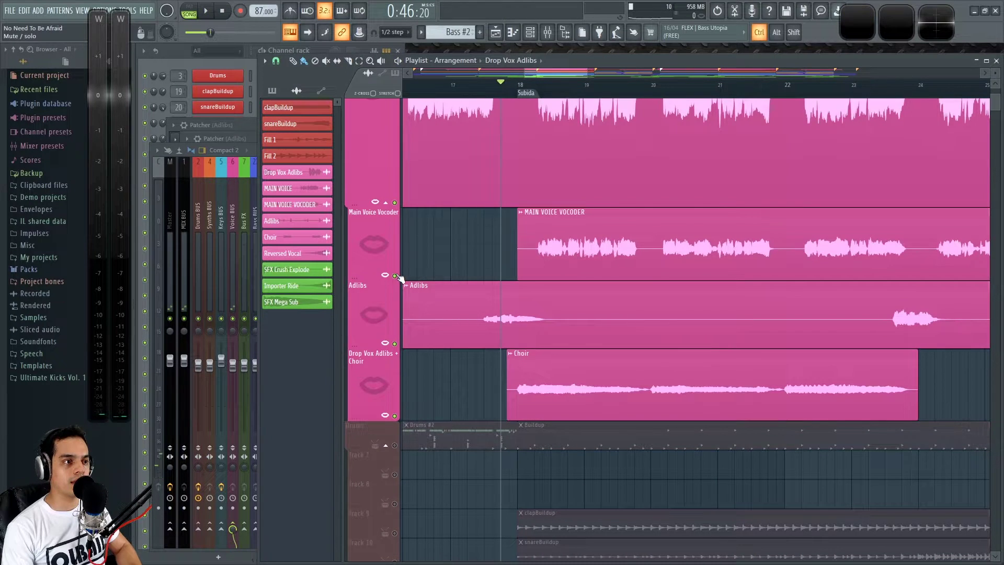
pyautogui.rightClick(395, 276)
pyautogui.scroll(-5, 457, 255)
pyautogui.press('space')
pyautogui.scroll(6, 454, 288)
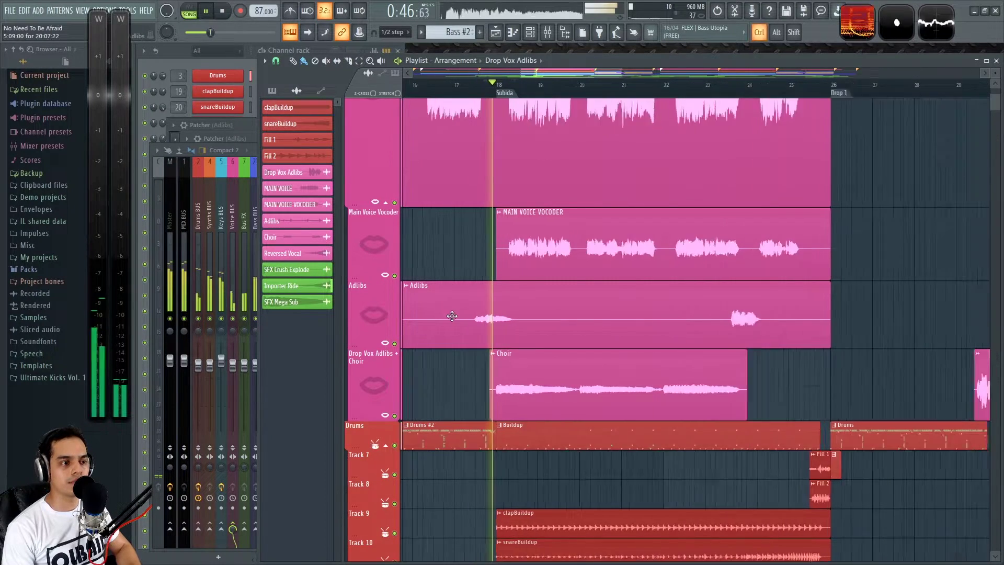
pyautogui.scroll(-2, 578, 478)
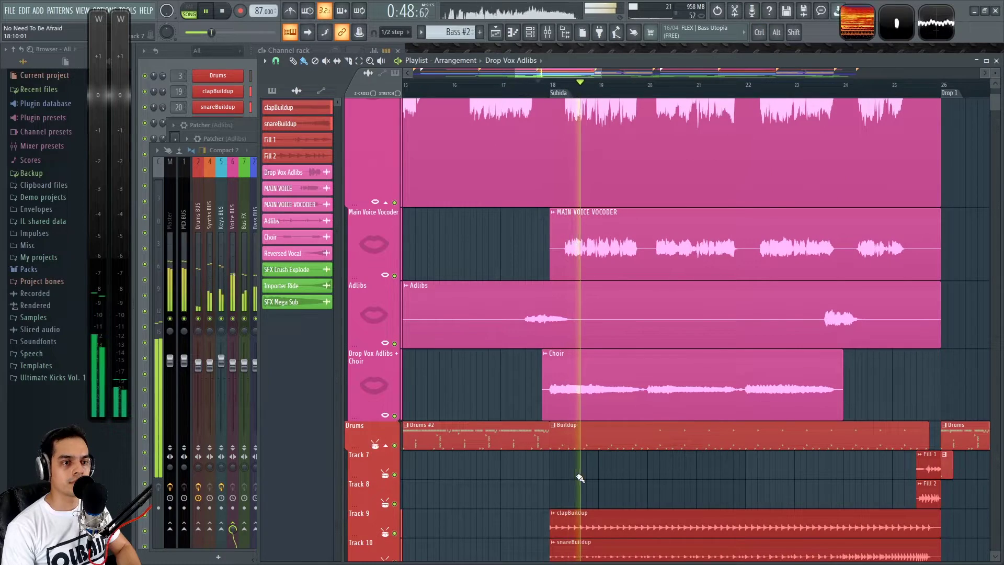
# Isolate the vocal mixer tracks from MAIN VOICE to Vocoder, play them from before Subida, and raise the Choir volume slightly.
pyautogui.press('F9')
pyautogui.press('space')
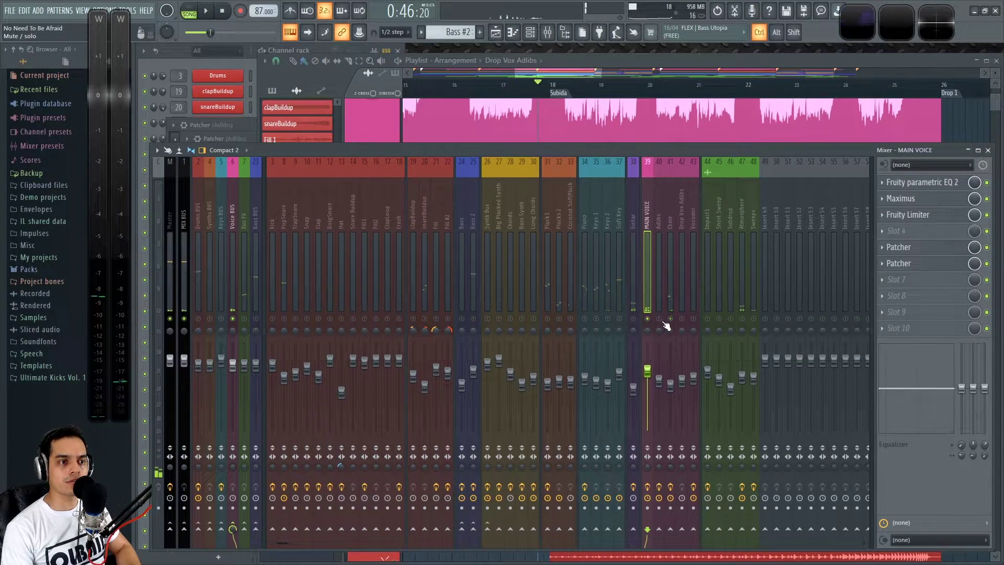
pyautogui.click(682, 319)
pyautogui.press('space')
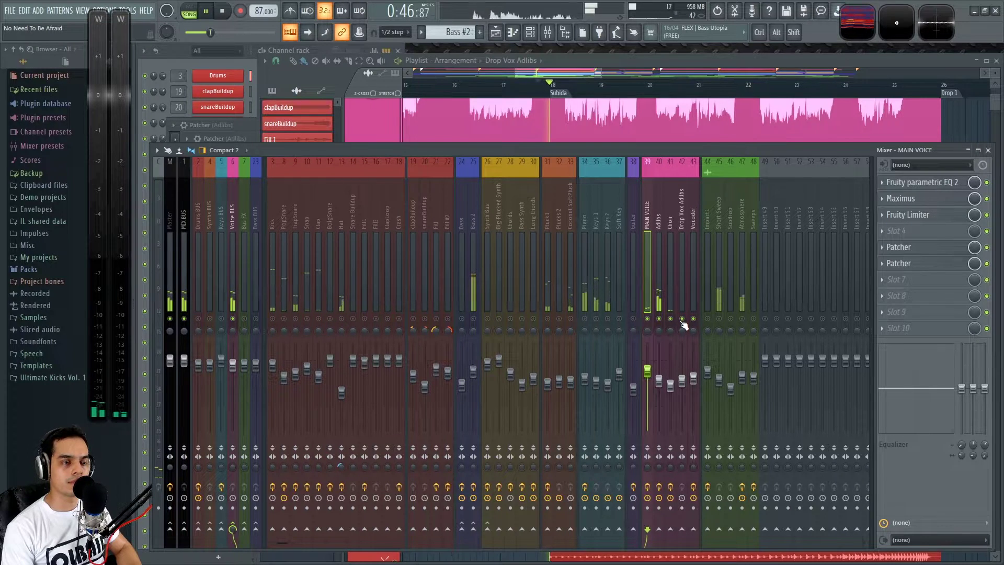
pyautogui.click(673, 222)
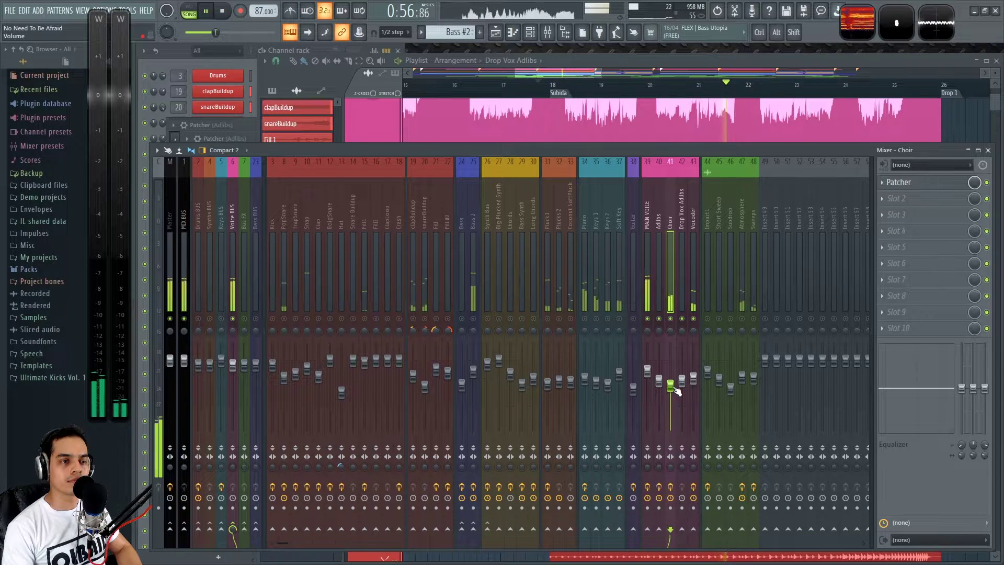
pyautogui.moveTo(674, 388); pyautogui.dragTo(674, 383)
# Solo the Choir mixer track, stop playback and check its Patcher.
pyautogui.keyDown('ctrl'); pyautogui.click(671, 320); pyautogui.keyUp('ctrl')
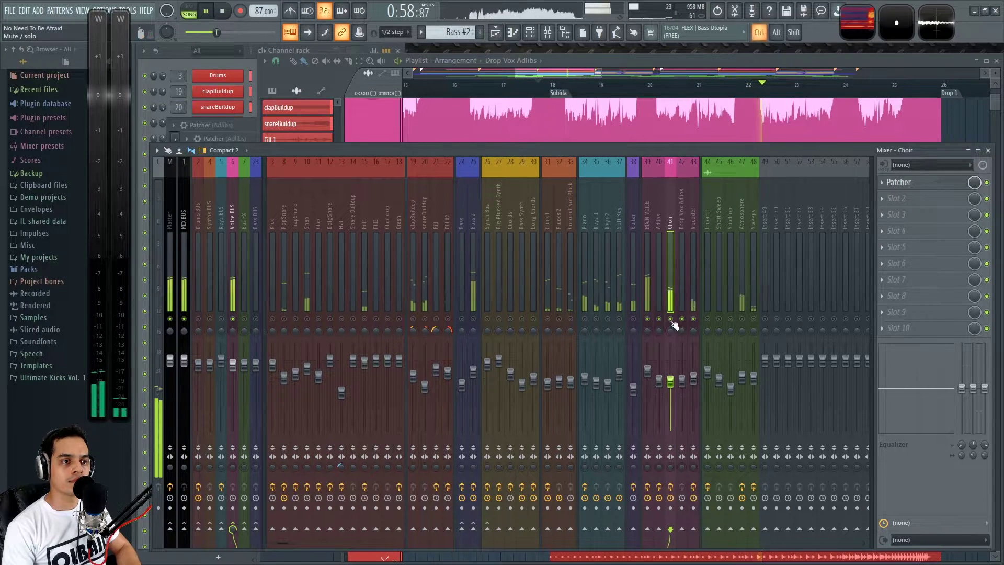
pyautogui.press('space')
pyautogui.click(899, 188)
pyautogui.click(918, 186)
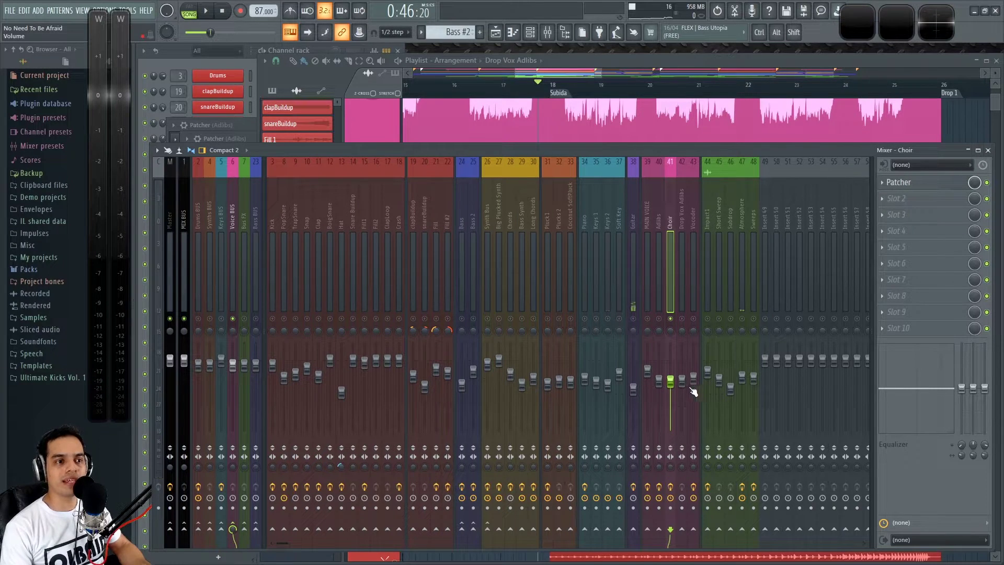
# Try different stereo separation amounts on the soloed Choir track during playback, including 100% separated, and reset it.
pyautogui.press('space')
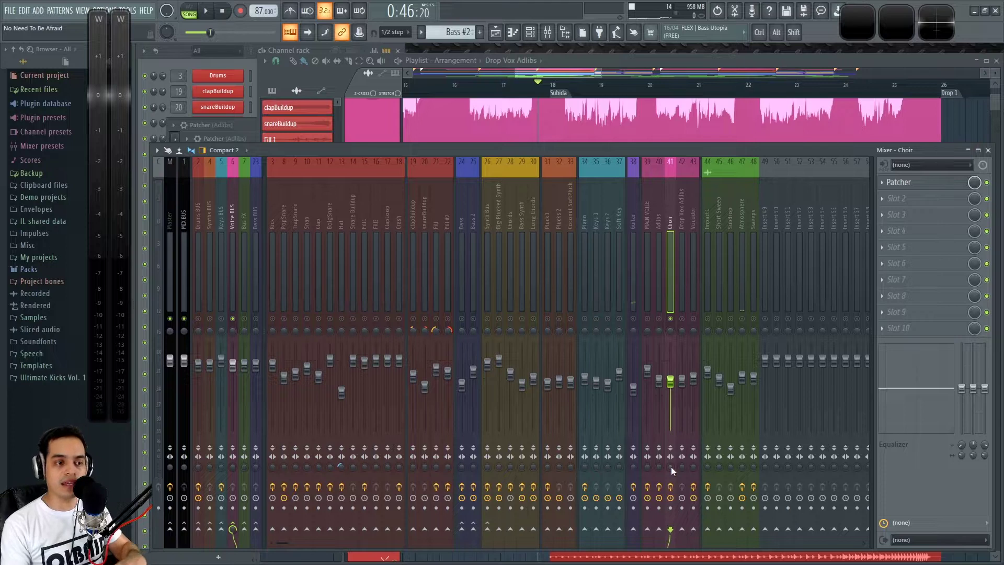
pyautogui.press('space')
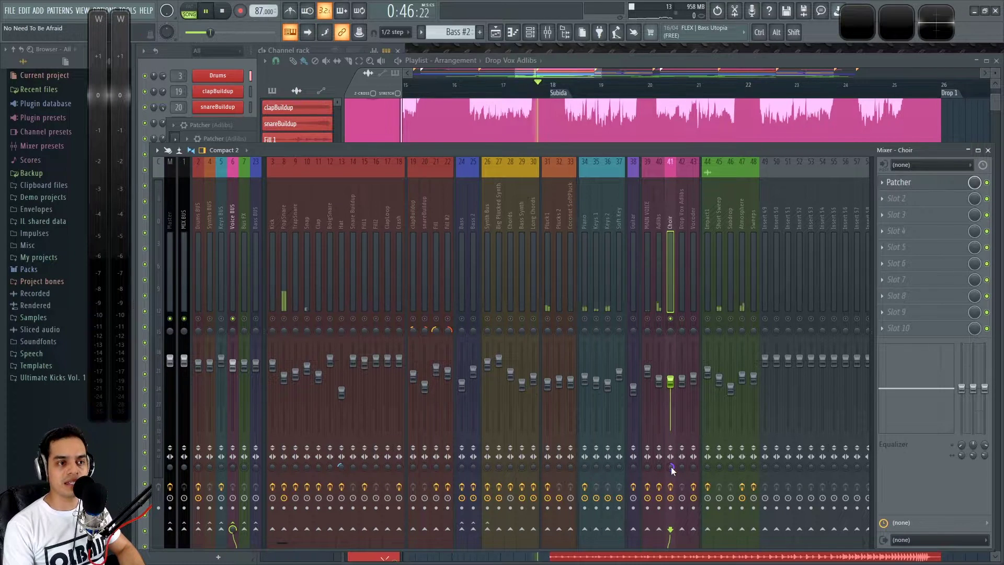
pyautogui.press('space')
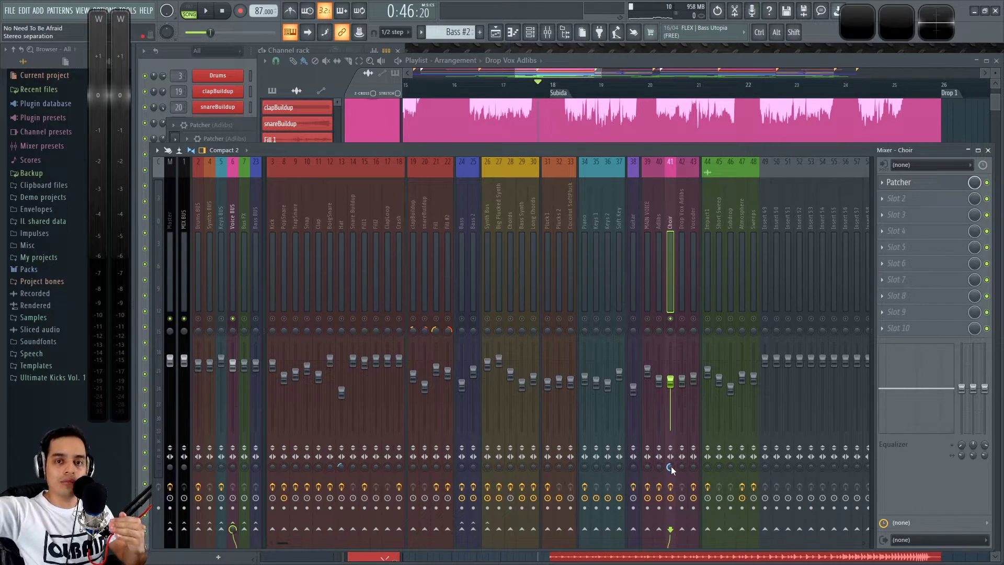
pyautogui.press('space')
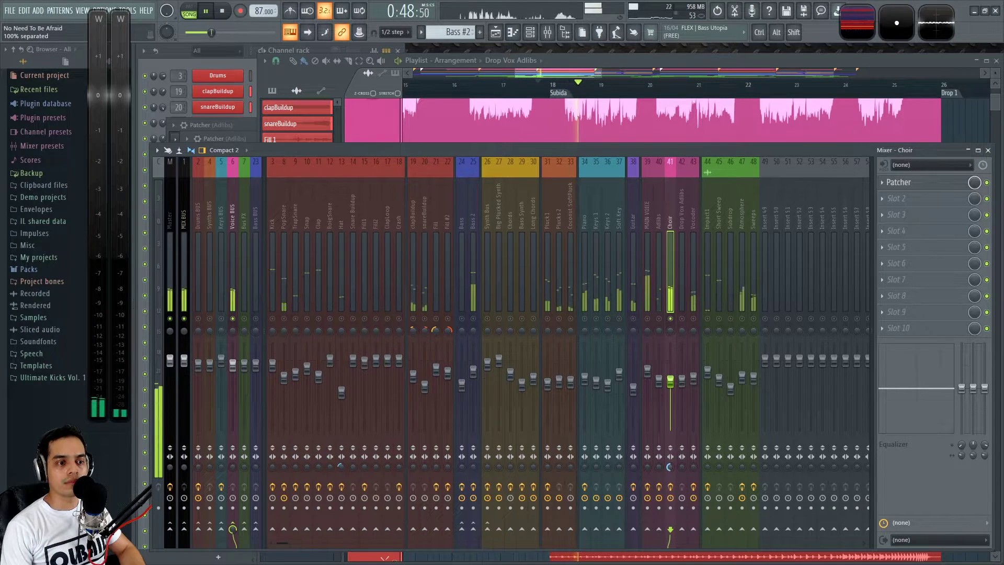
pyautogui.moveTo(670, 467); pyautogui.dragTo(670, 482)
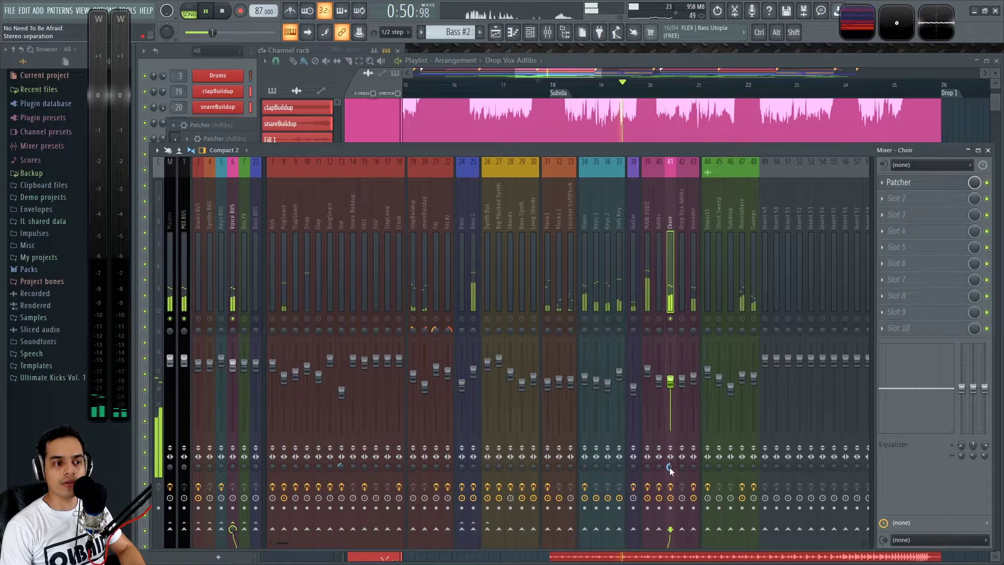
pyautogui.click(171, 469)
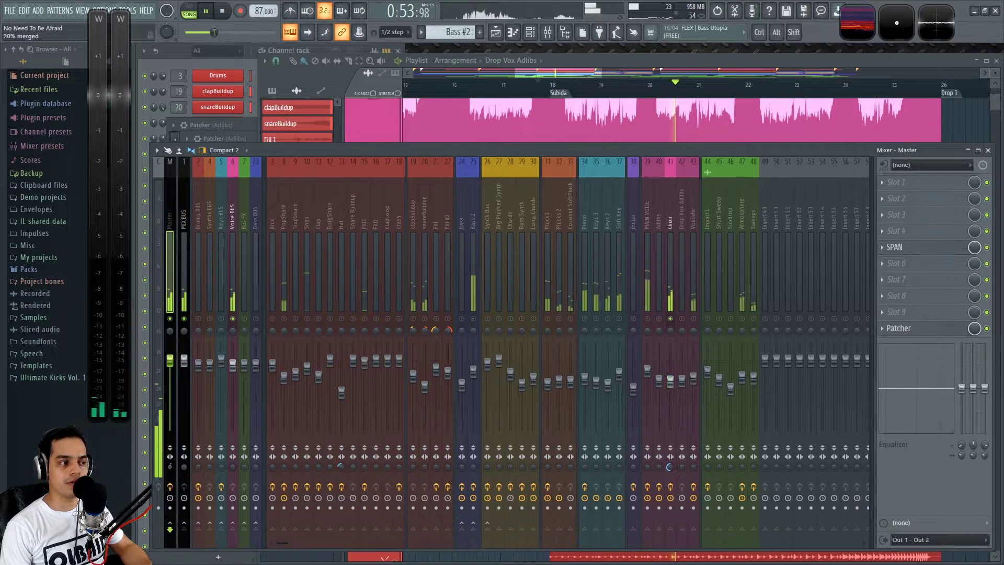
pyautogui.click(670, 466)
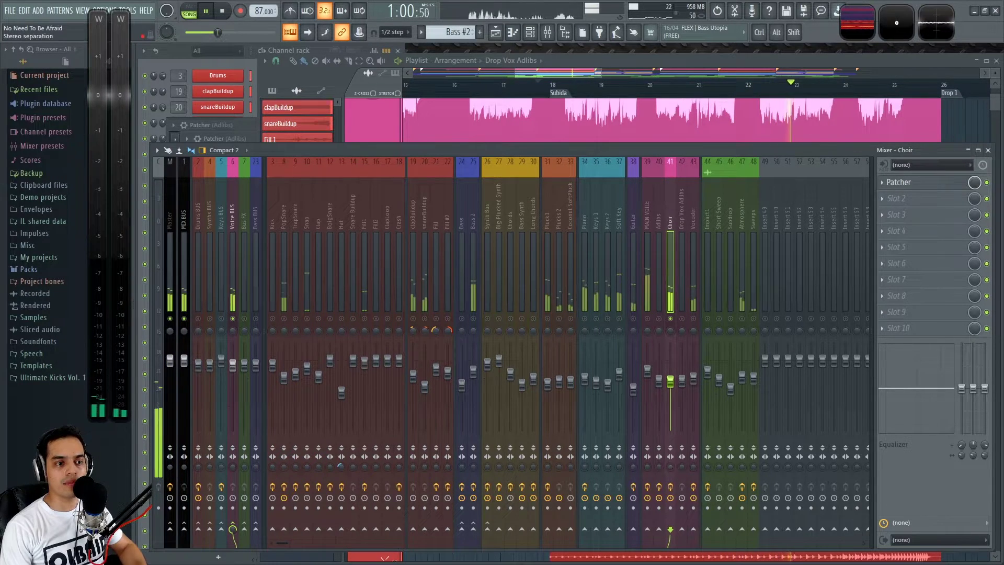
pyautogui.keyDown('alt'); pyautogui.click(672, 467); pyautogui.keyUp('alt')
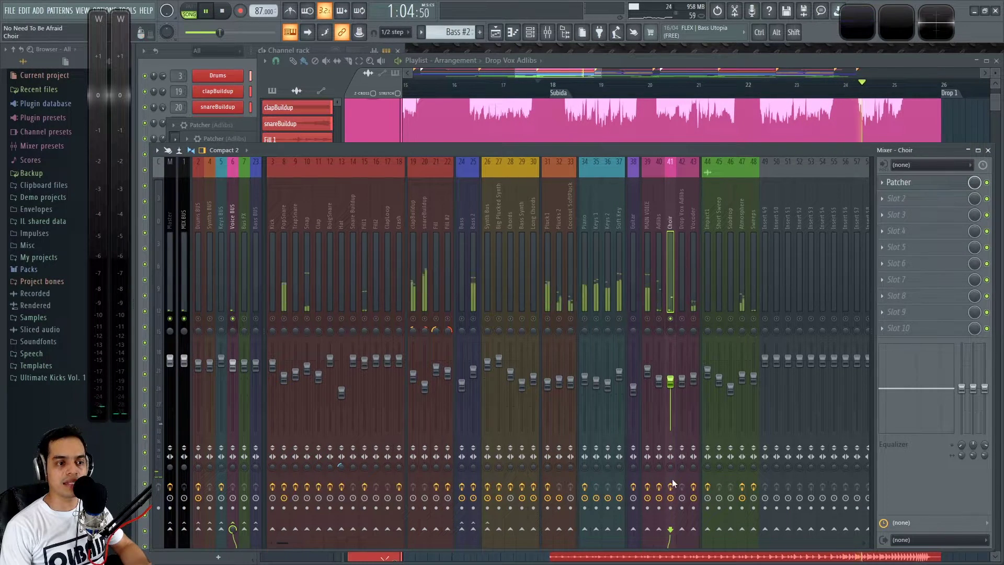
# Widen the Choir track's stereo separation and play it together with all the mixer tracks unmuted.
pyautogui.press('space')
pyautogui.moveTo(670, 467); pyautogui.dragTo(670, 487)
pyautogui.press('space')
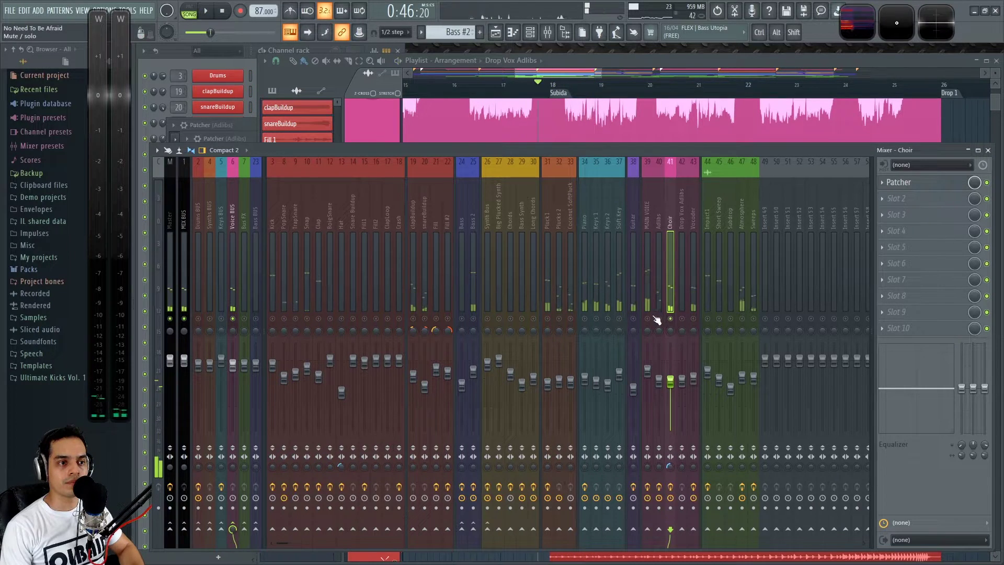
pyautogui.press('space')
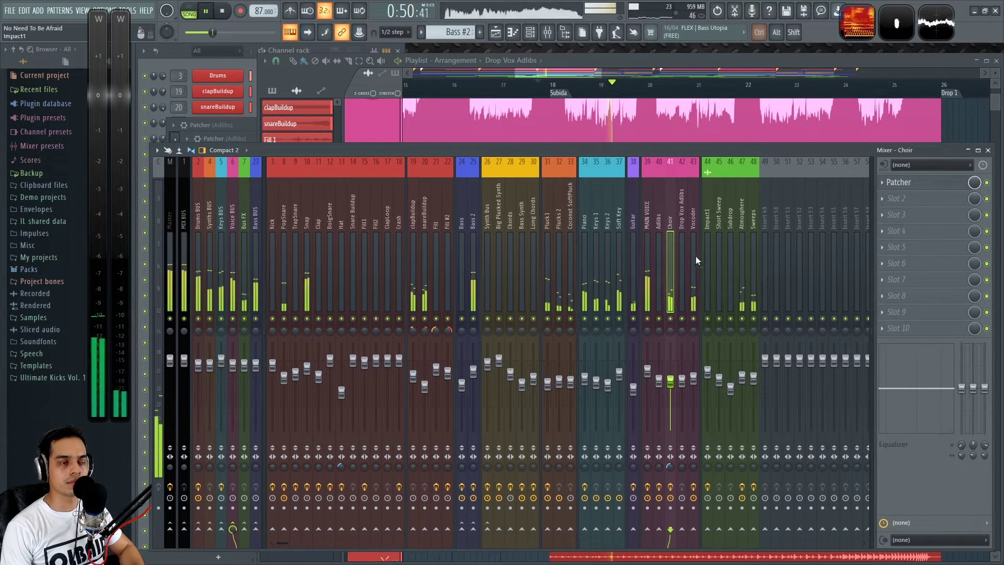
# Find the Drop 1 section in the playlist and play from just before its Drop Vox Adlibs clip.
pyautogui.click(658, 59)
pyautogui.scroll(-3, 680, 479)
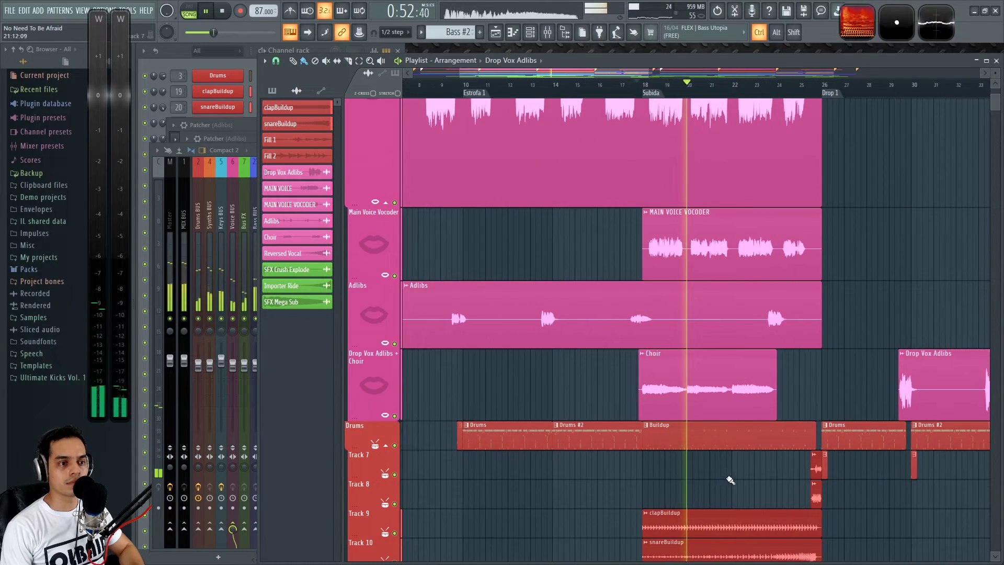
pyautogui.scroll(1, 740, 484)
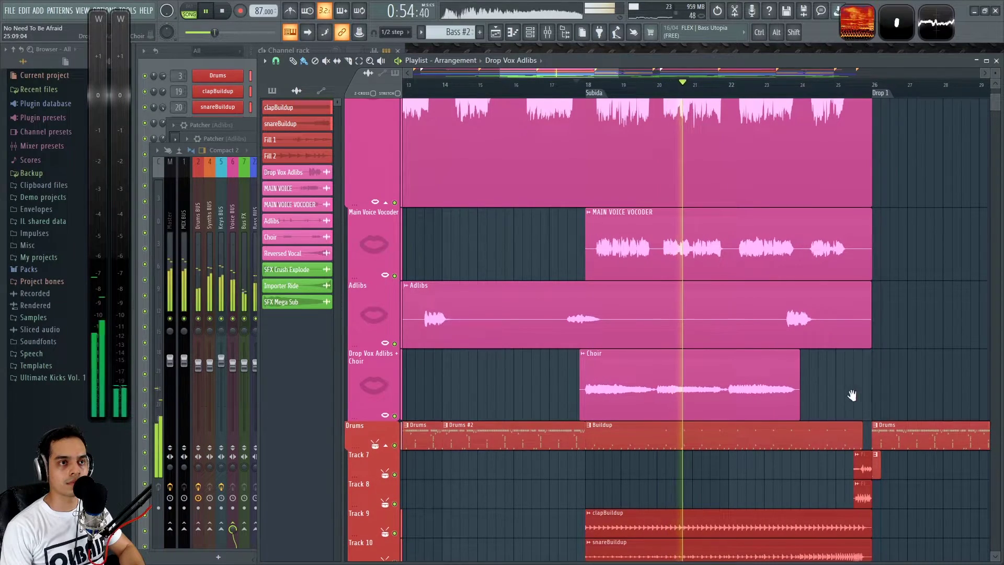
pyautogui.scroll(3, 764, 449)
pyautogui.press('space')
pyautogui.scroll(-3, 780, 444)
pyautogui.moveTo(881, 316); pyautogui.dragTo(688, 345)
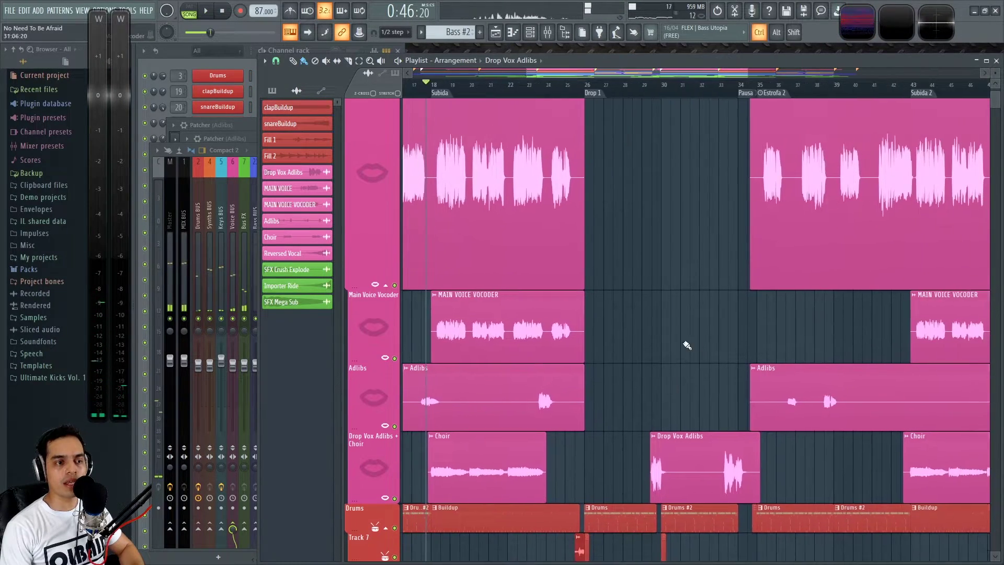
pyautogui.scroll(3, 675, 333)
pyautogui.scroll(-1, 661, 321)
pyautogui.click(595, 101)
pyautogui.rightClick(646, 145)
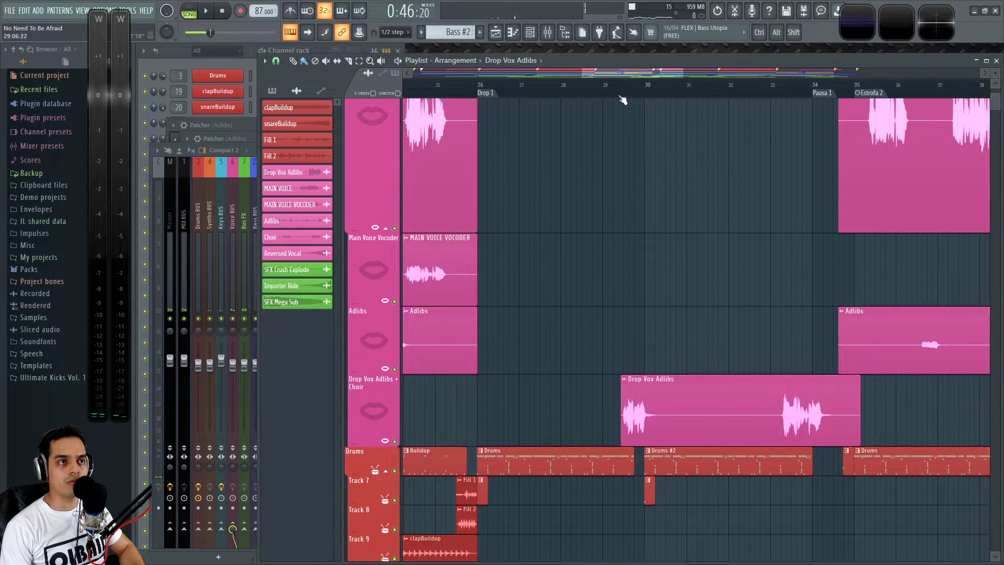
pyautogui.click(614, 86)
pyautogui.scroll(2, 606, 311)
pyautogui.press('space')
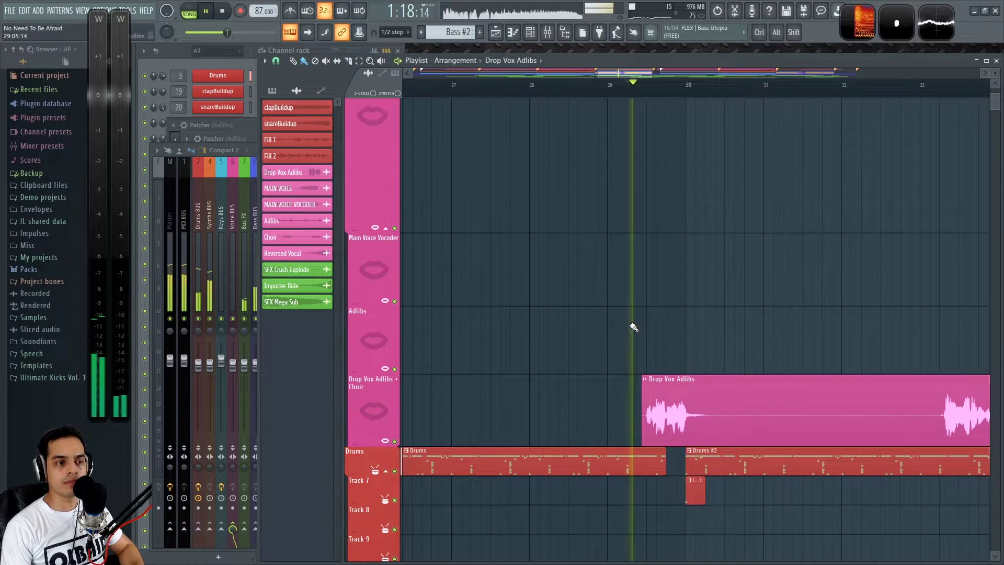
# Examine the placement of the Drop Vox Adlibs clips in the arrangement while Drop 1 plays.
pyautogui.scroll(-3, 679, 340)
pyautogui.scroll(-2, 736, 339)
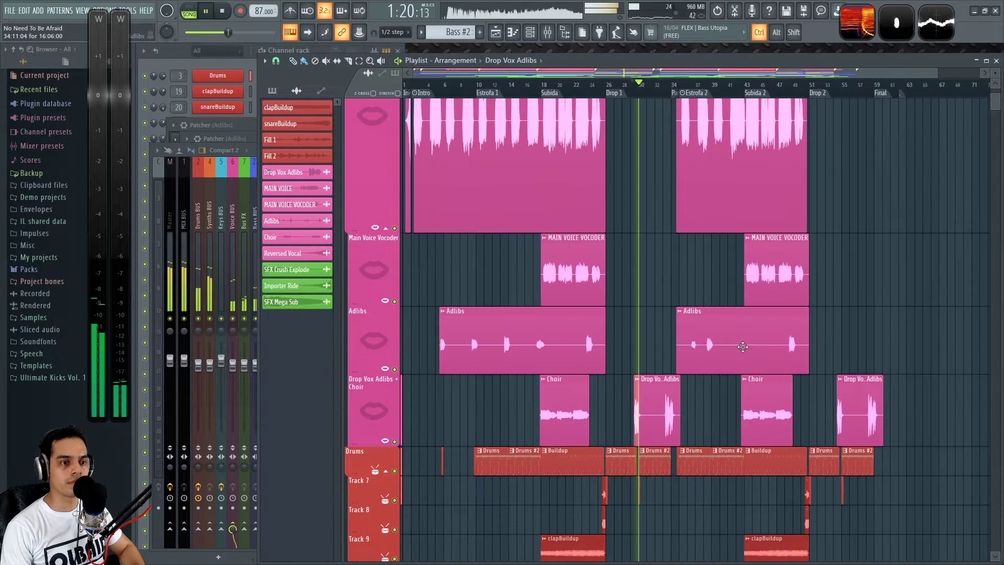
pyautogui.scroll(3, 666, 355)
pyautogui.scroll(-5, 665, 355)
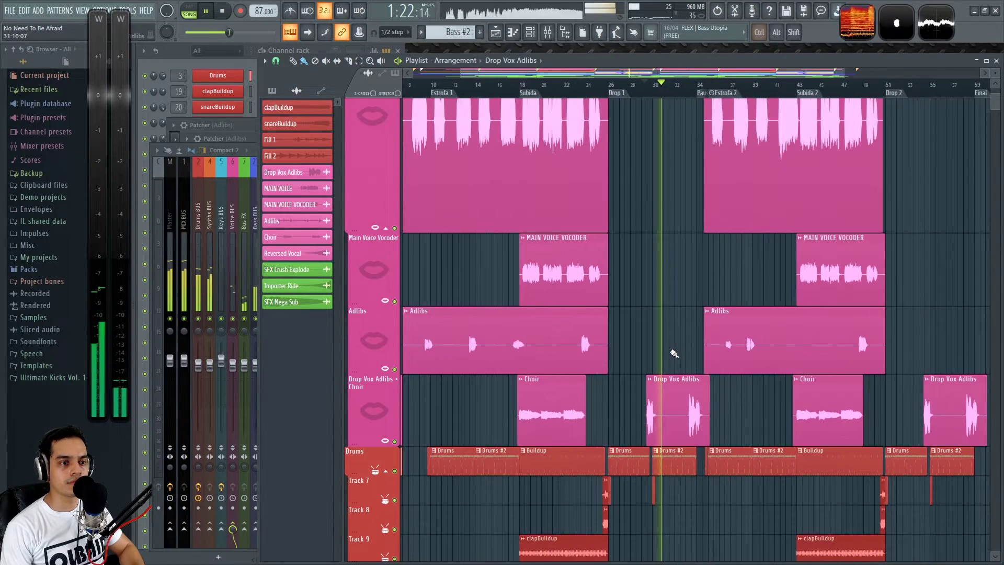
pyautogui.scroll(5, 545, 321)
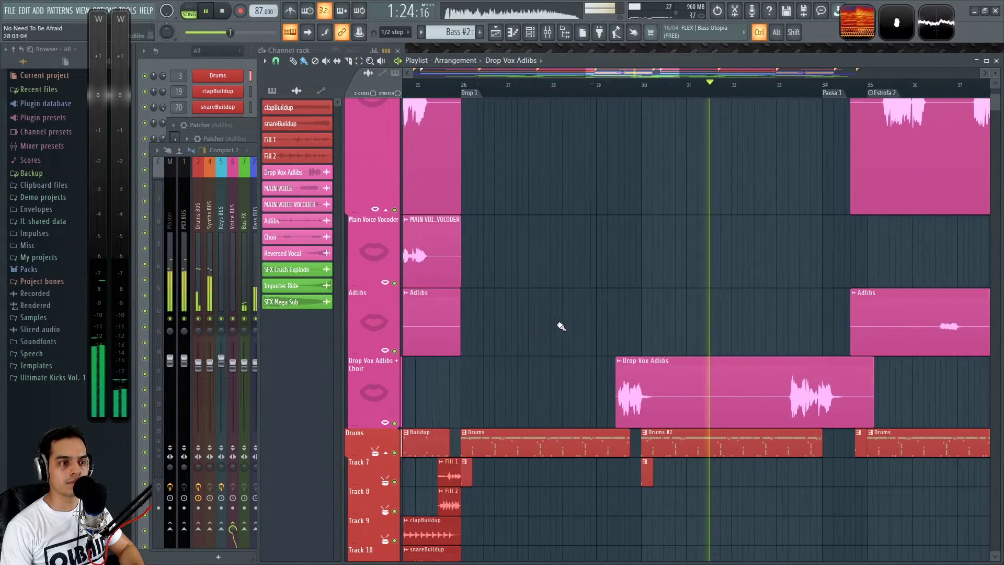
pyautogui.moveTo(760, 238); pyautogui.dragTo(684, 218)
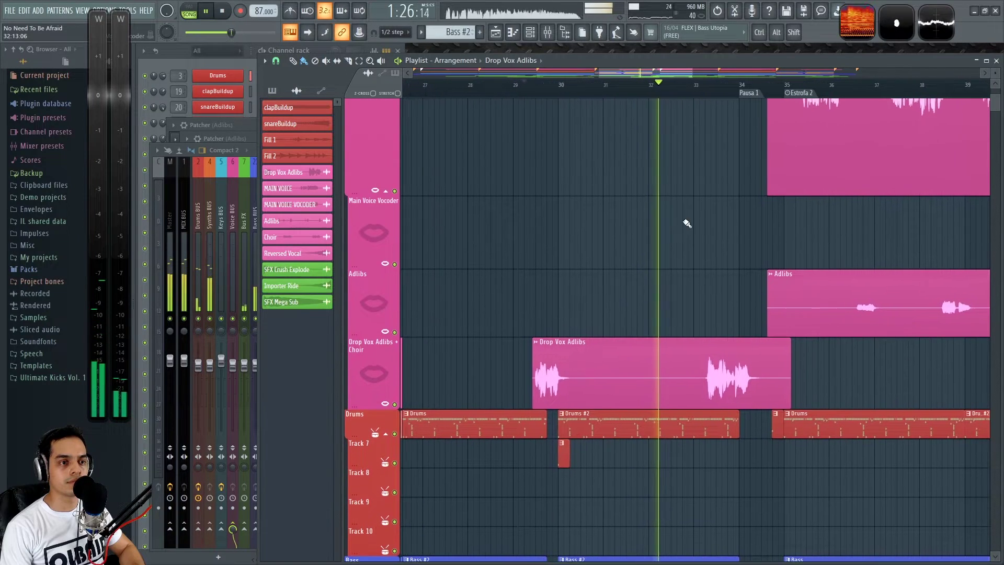
# Listen to the Drop Vox Adlibs clip in the full mix and replay it from just before its first phrase.
pyautogui.scroll(1, 651, 295)
pyautogui.scroll(-2, 651, 295)
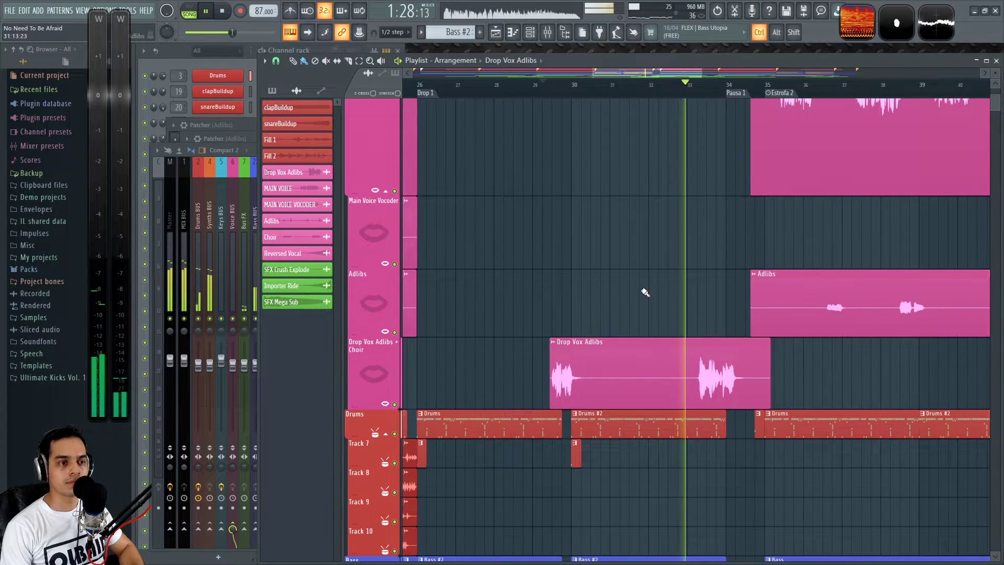
pyautogui.scroll(2, 648, 293)
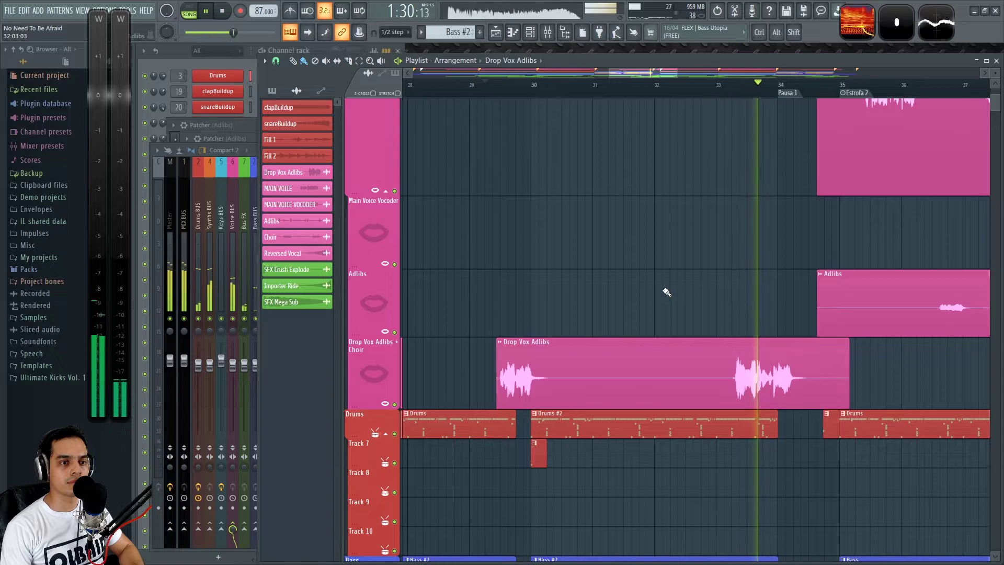
pyautogui.press('space')
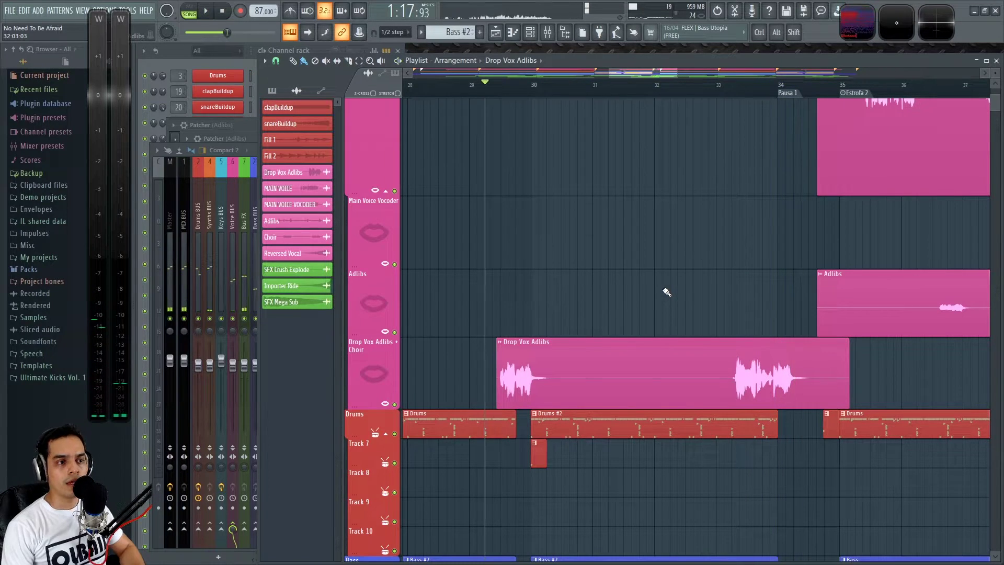
pyautogui.scroll(1, 508, 181)
pyautogui.press('space')
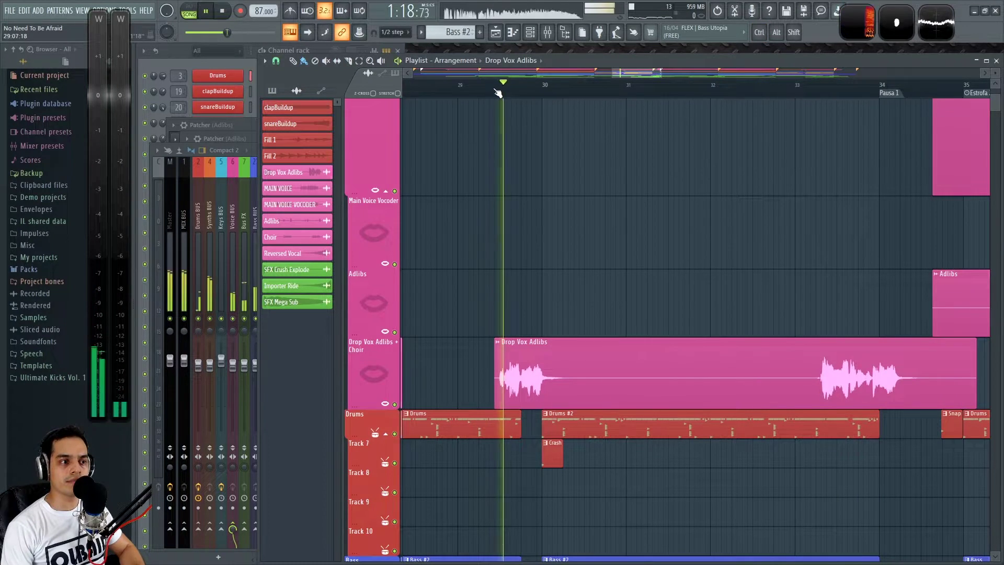
# Replay the Drop Vox Adlibs clip's first phrase, briefly soloing the Drop Vox Adlibs + Choir track in the playlist.
pyautogui.click(497, 93)
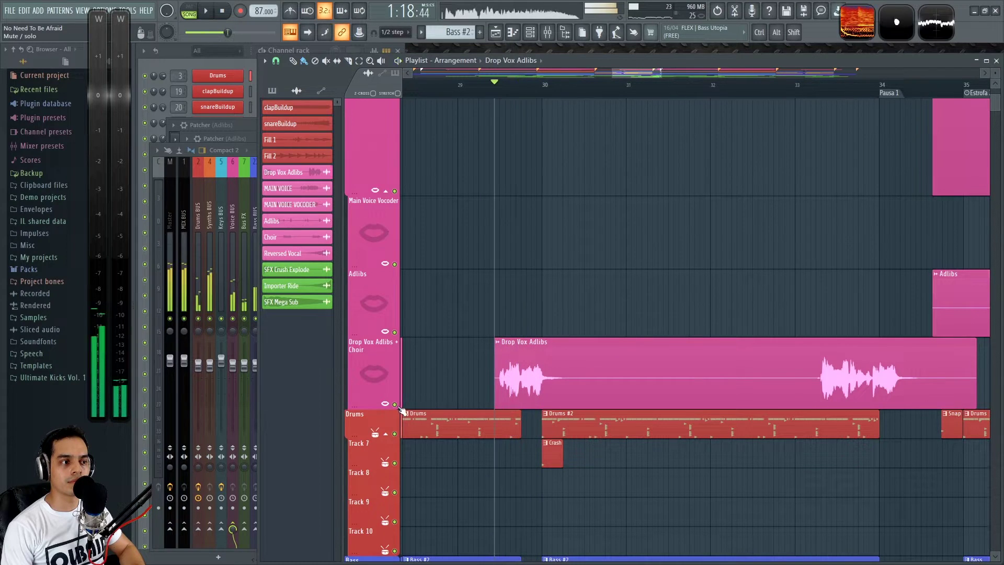
pyautogui.rightClick(394, 404)
pyautogui.press('space')
pyautogui.press('space')
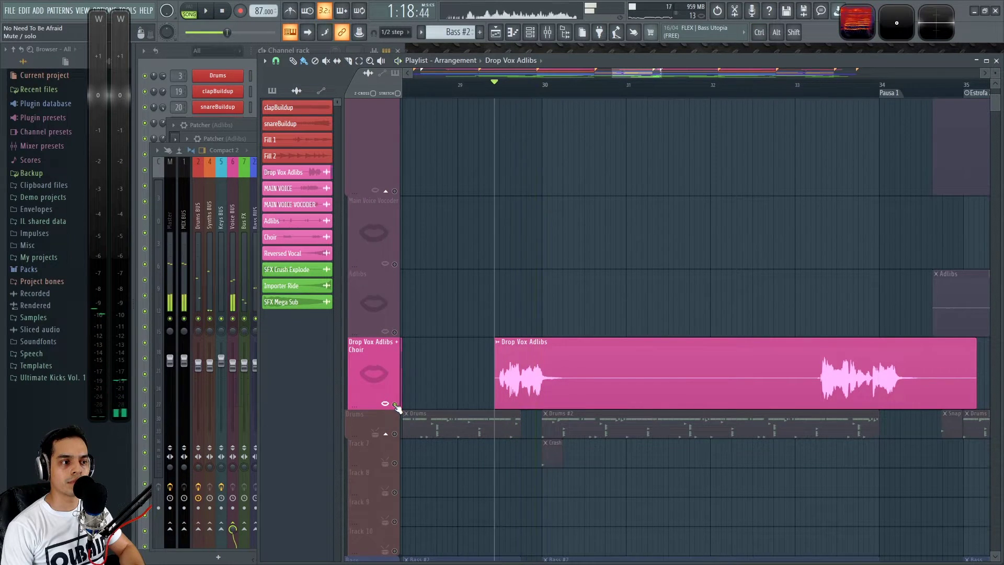
pyautogui.rightClick(394, 404)
# Play the Drop Vox Adlibs clip's second phrase near Pausa 1 with the full mix.
pyautogui.click(816, 86)
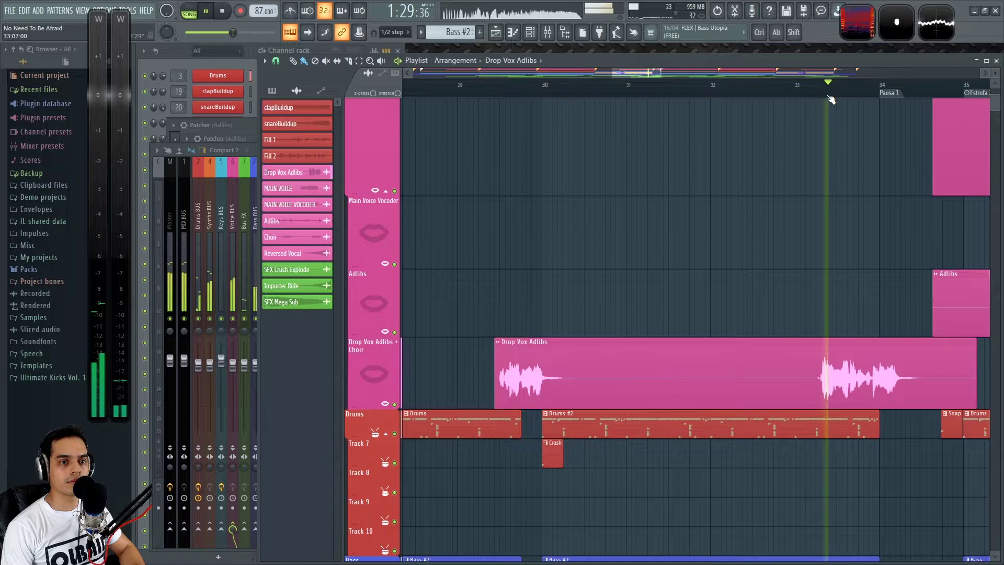
pyautogui.press('space')
pyautogui.press('space')
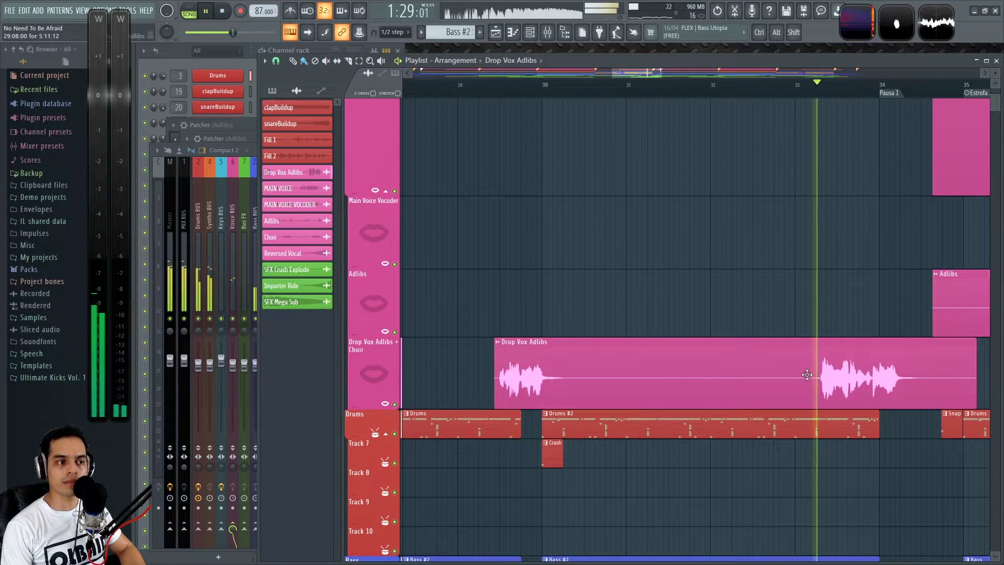
pyautogui.scroll(-5, 774, 340)
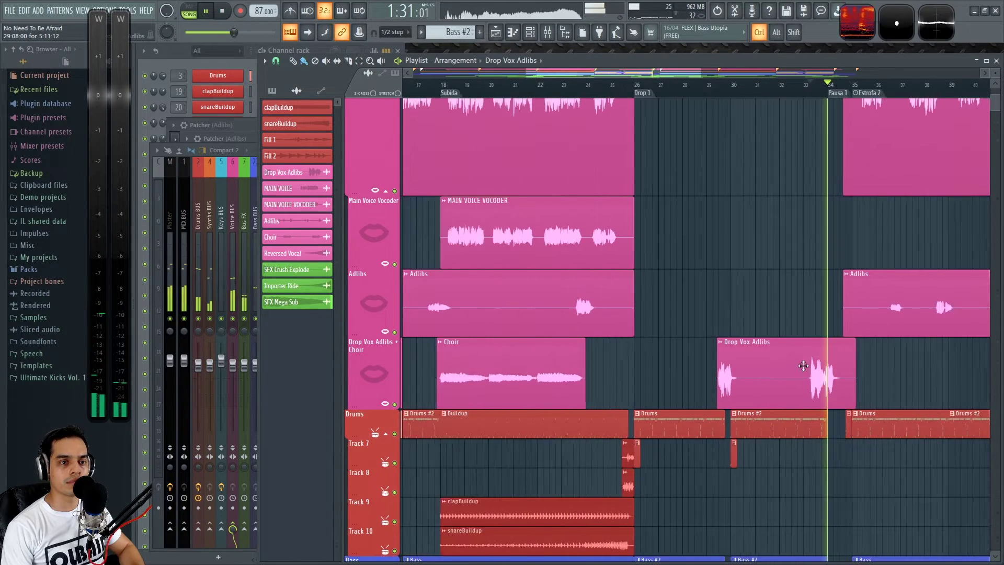
pyautogui.press('space')
pyautogui.moveTo(733, 301); pyautogui.dragTo(660, 311)
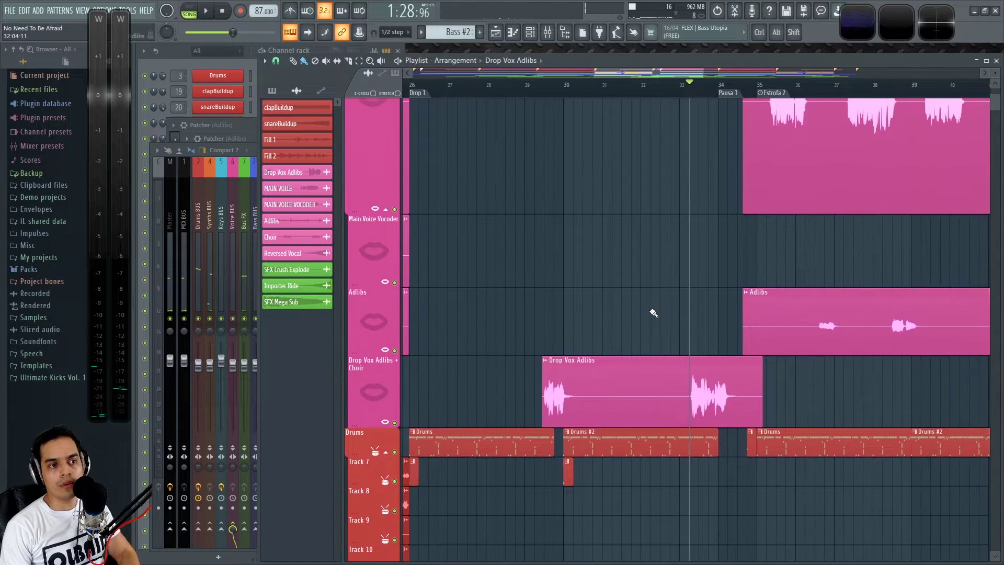
# Solo the Drop Vox Adlibs + Choir playlist track and play the last part of the clip's second phrase around Pausa 1.
pyautogui.keyDown('ctrl'); pyautogui.click(382, 425); pyautogui.keyUp('ctrl')
pyautogui.scroll(3, 721, 335)
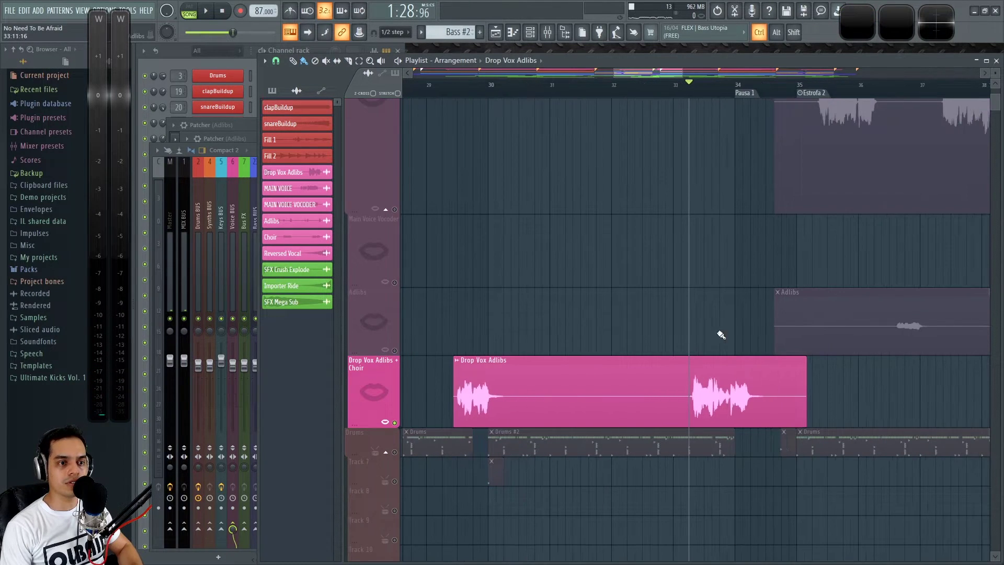
pyautogui.scroll(4, 761, 222)
pyautogui.moveTo(760, 252); pyautogui.dragTo(723, 287)
pyautogui.click(680, 86)
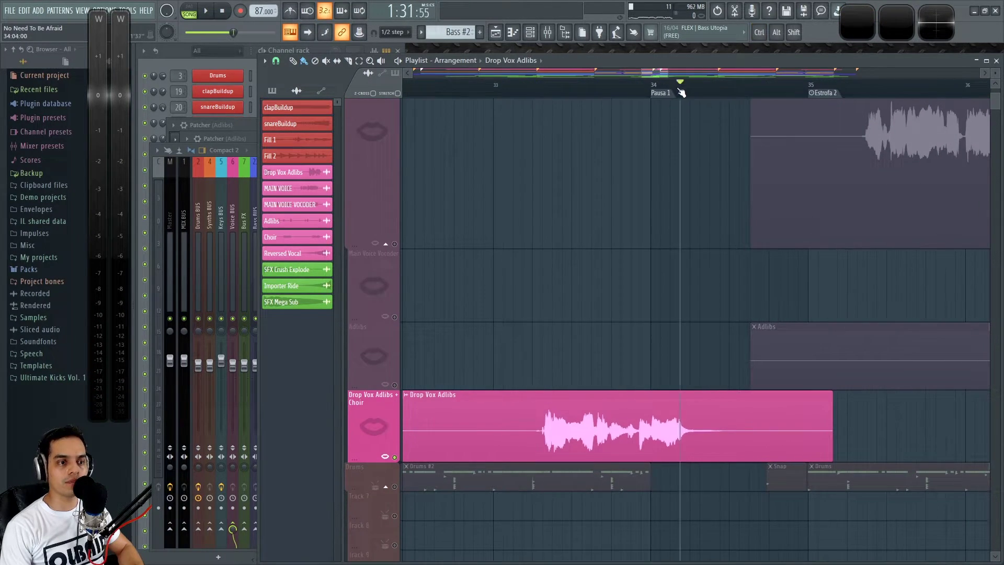
pyautogui.press('space')
pyautogui.click(639, 87)
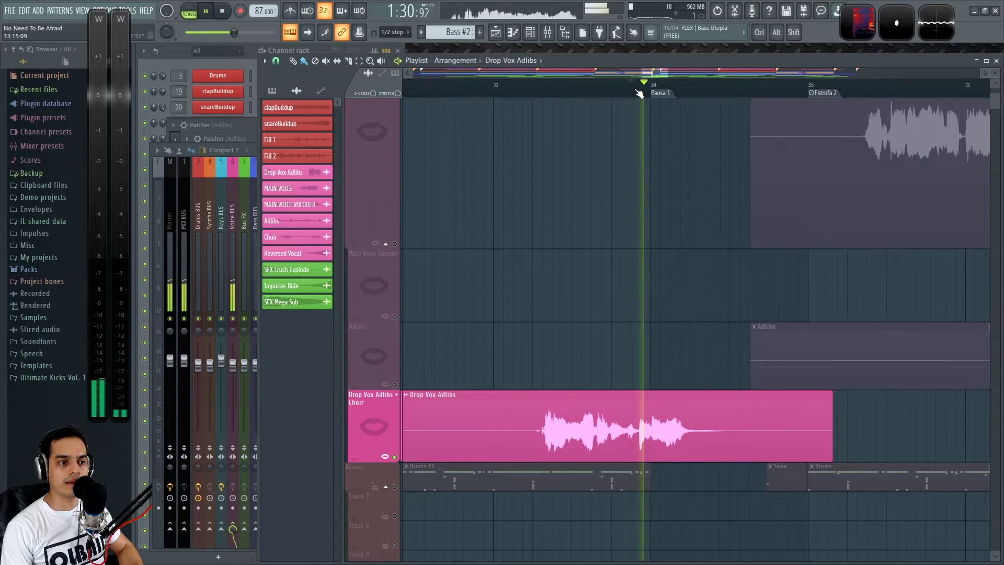
pyautogui.press('space')
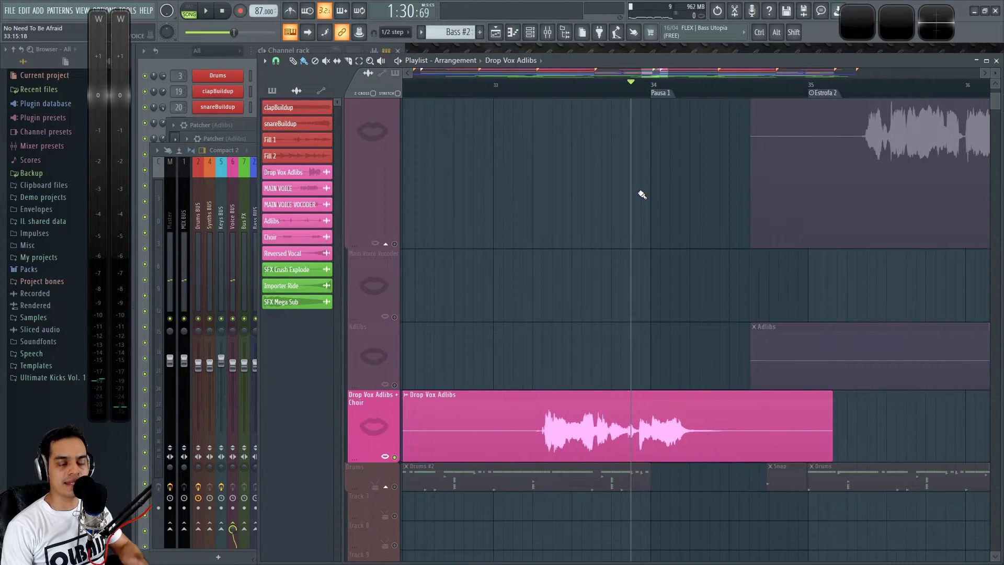
pyautogui.scroll(-4, 612, 321)
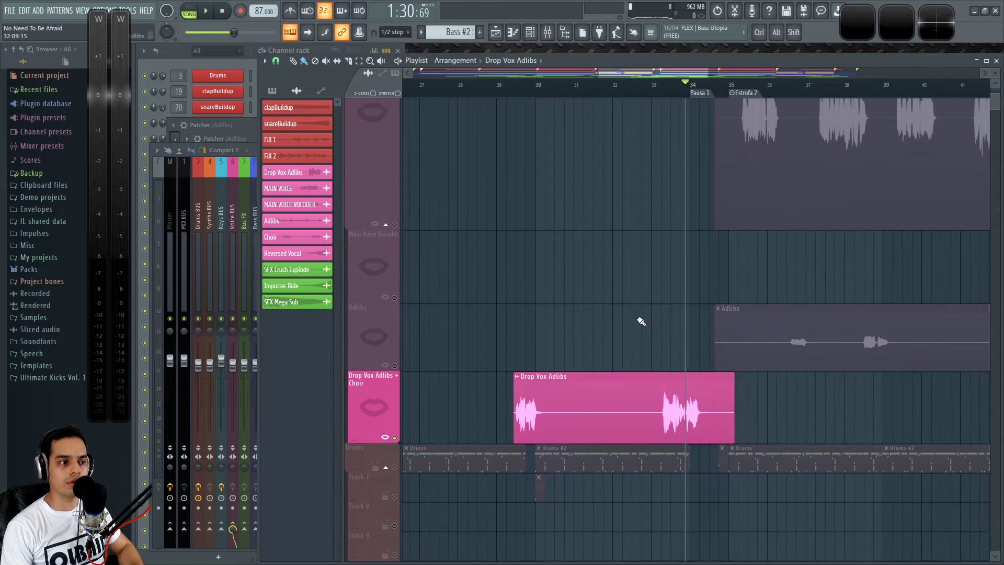
# Copy the Choir mixer track's Patcher effect to the Drop Vox Adlibs mixer track and play the soloed clip.
pyautogui.press('F9')
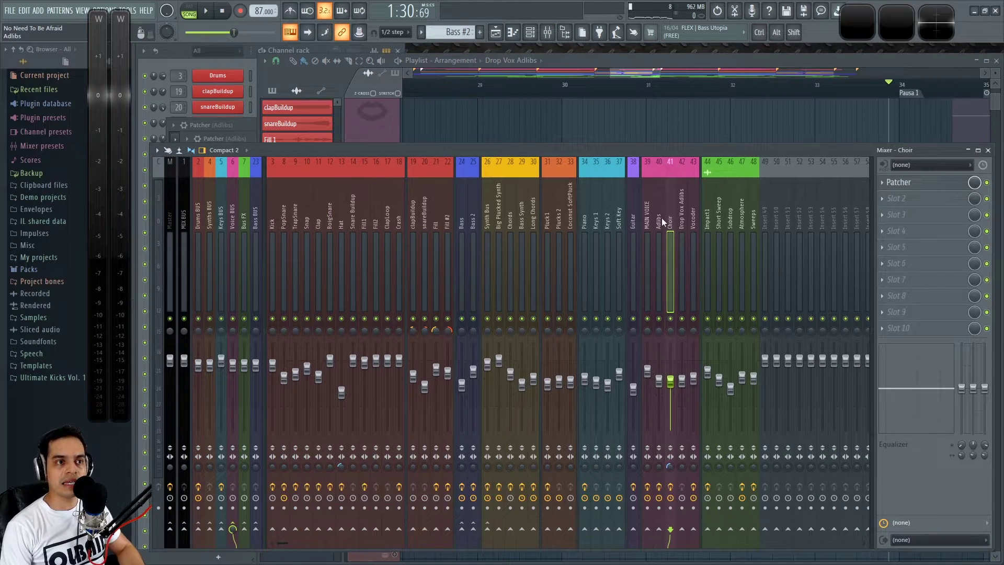
pyautogui.click(686, 216)
pyautogui.click(694, 216)
pyautogui.click(683, 218)
pyautogui.click(672, 220)
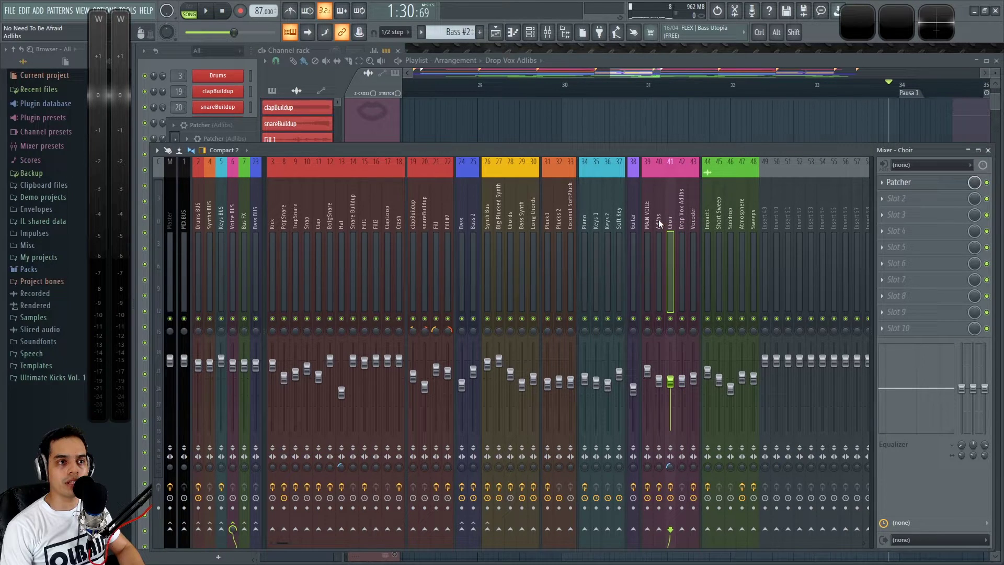
pyautogui.click(889, 186)
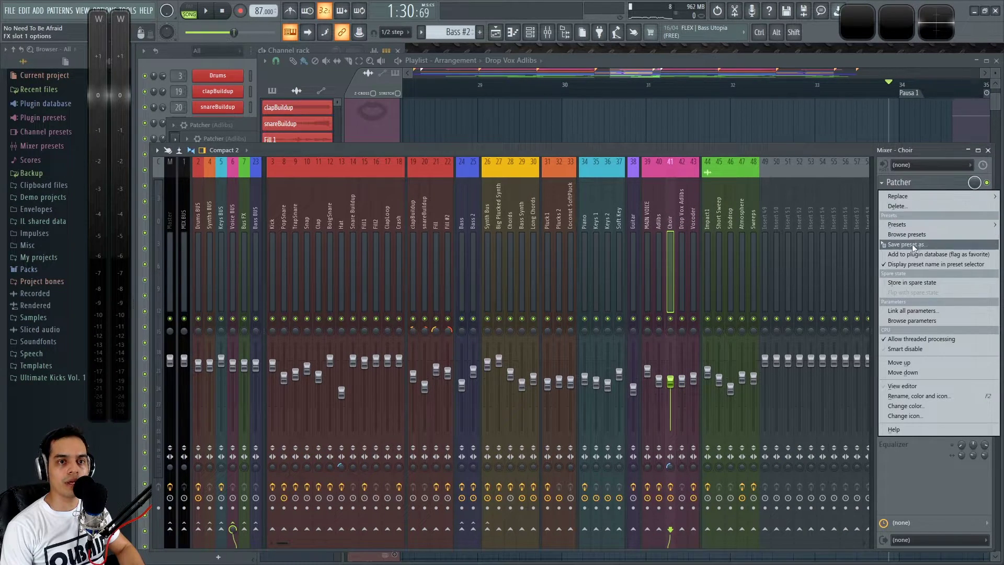
pyautogui.click(921, 242)
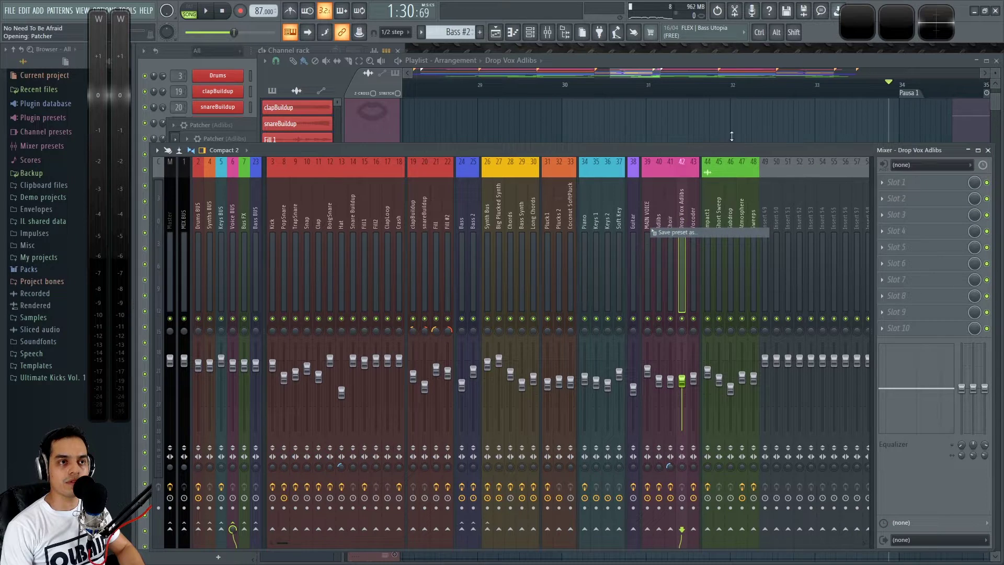
pyautogui.click(722, 126)
pyautogui.click(530, 93)
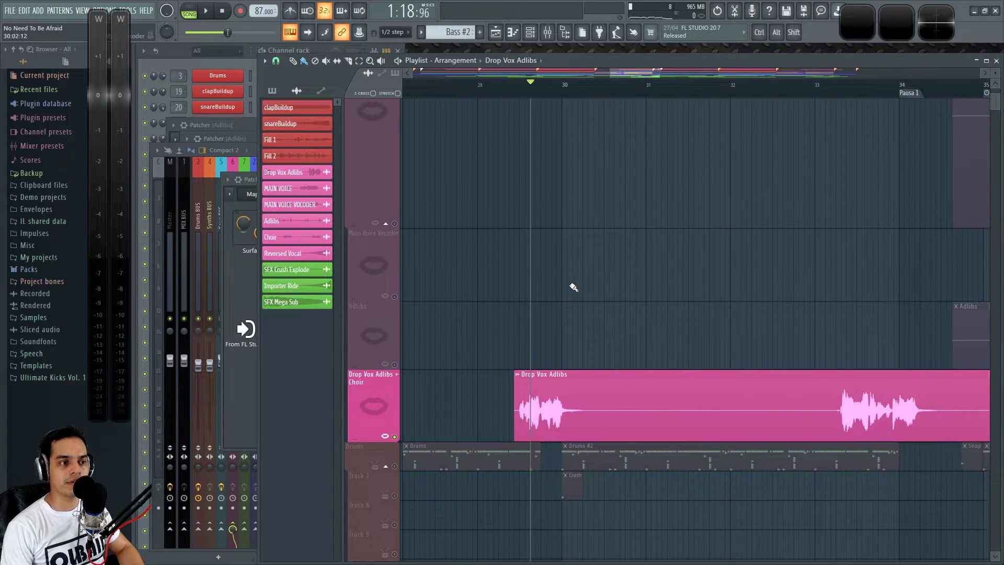
pyautogui.press('space')
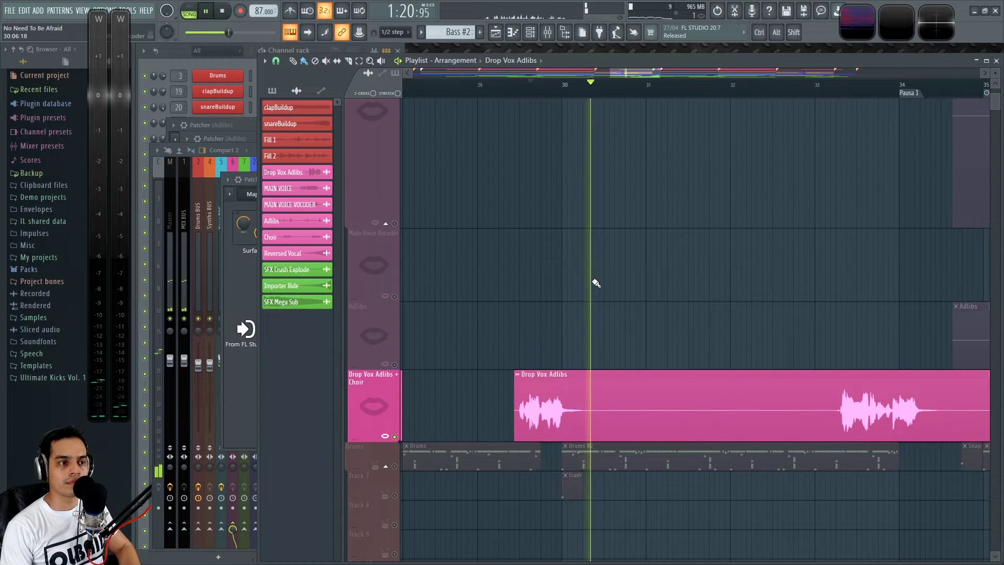
# Copy the MAIN VOICE track's Fruity Limiter to the Drop Vox Adlibs mixer track, placing it in slot 1 and the Patcher in slot 6.
pyautogui.press('F9')
pyautogui.click(650, 225)
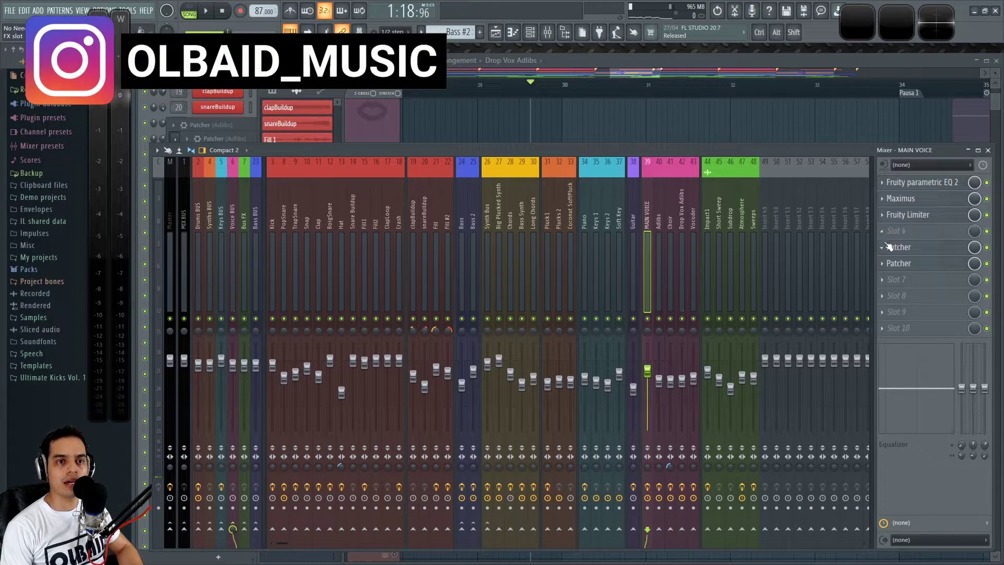
pyautogui.click(915, 221)
pyautogui.click(905, 217)
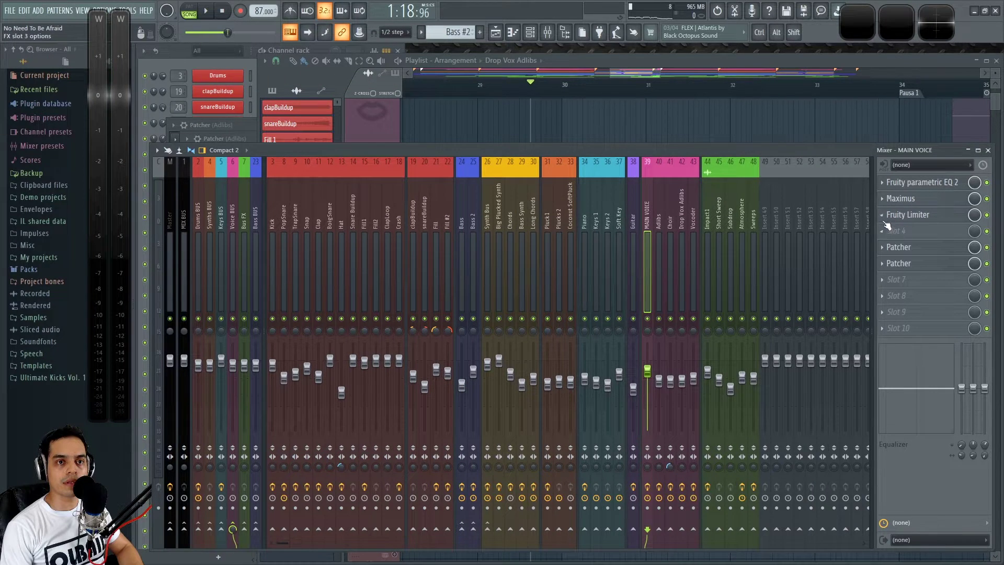
pyautogui.click(886, 224)
pyautogui.moveTo(911, 278); pyautogui.dragTo(683, 215)
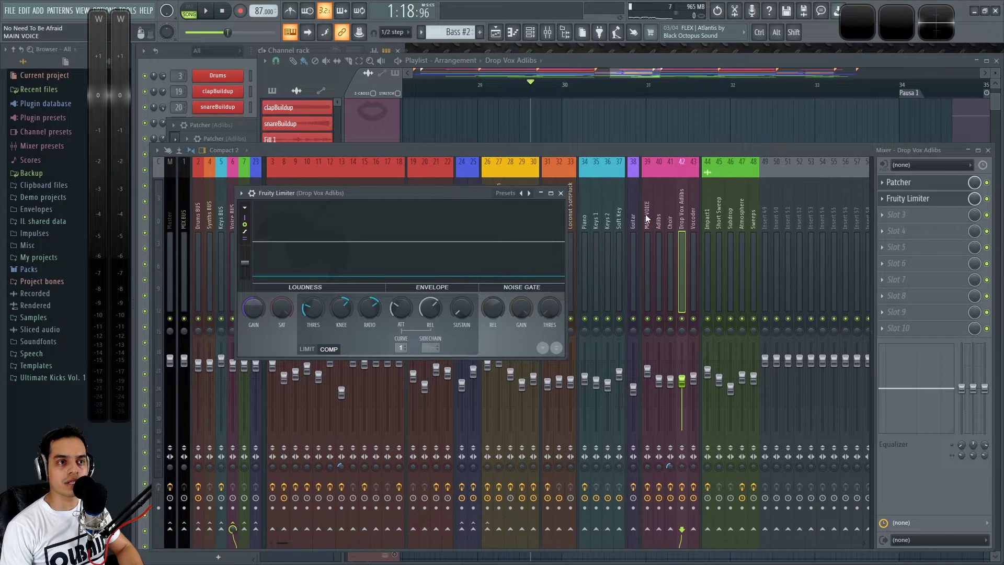
pyautogui.moveTo(908, 182); pyautogui.dragTo(909, 263)
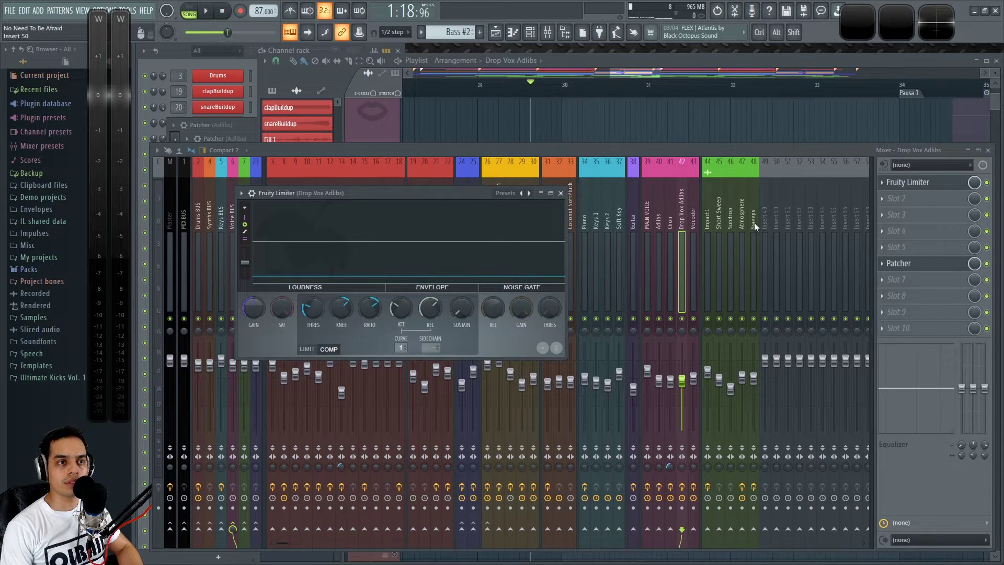
# Copy the MAIN VOICE track's slot 5 Patcher to slot 2 of the Drop Vox Adlibs mixer track.
pyautogui.click(648, 218)
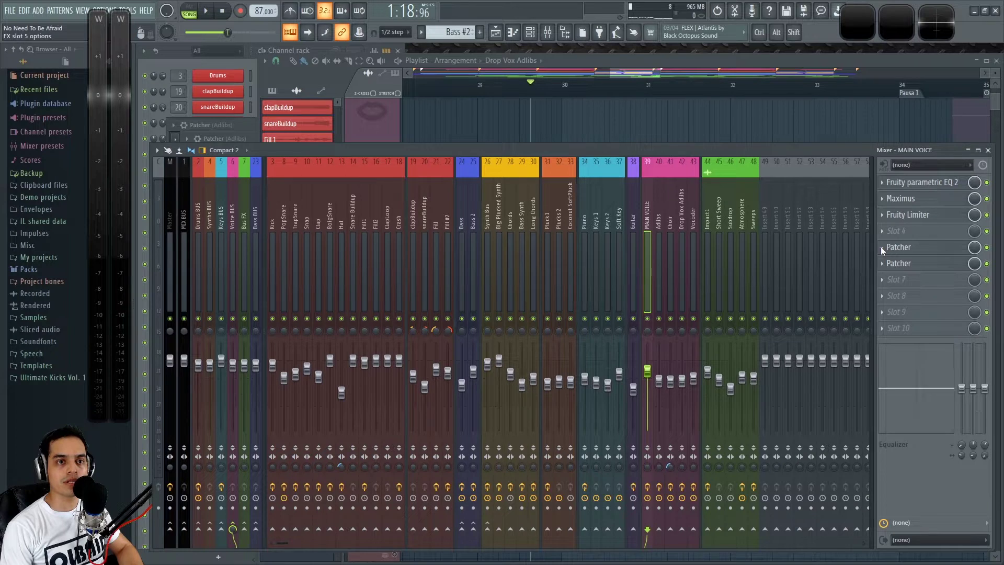
pyautogui.click(882, 247)
pyautogui.moveTo(919, 311); pyautogui.dragTo(686, 221)
pyautogui.rightClick(709, 126)
# Play the soloed Drop Vox Adlibs clip and replay its second phrase to check the new effects.
pyautogui.press('space')
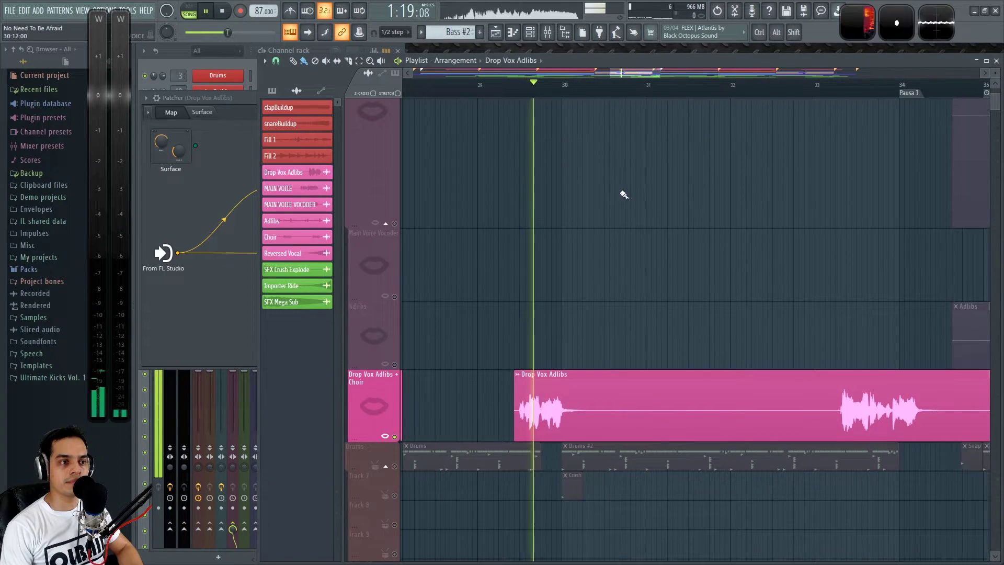
pyautogui.scroll(-4, 595, 282)
pyautogui.click(713, 85)
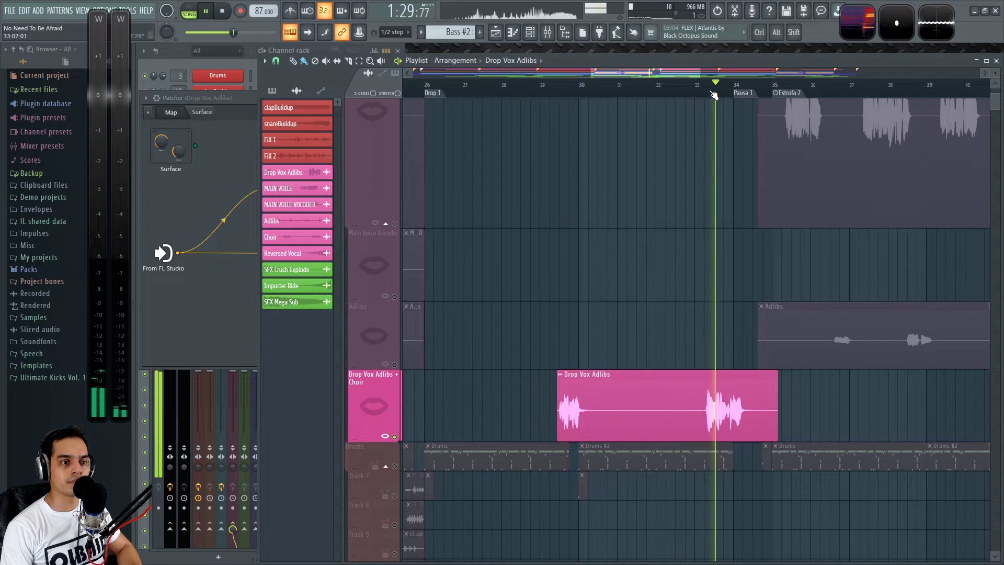
pyautogui.click(698, 86)
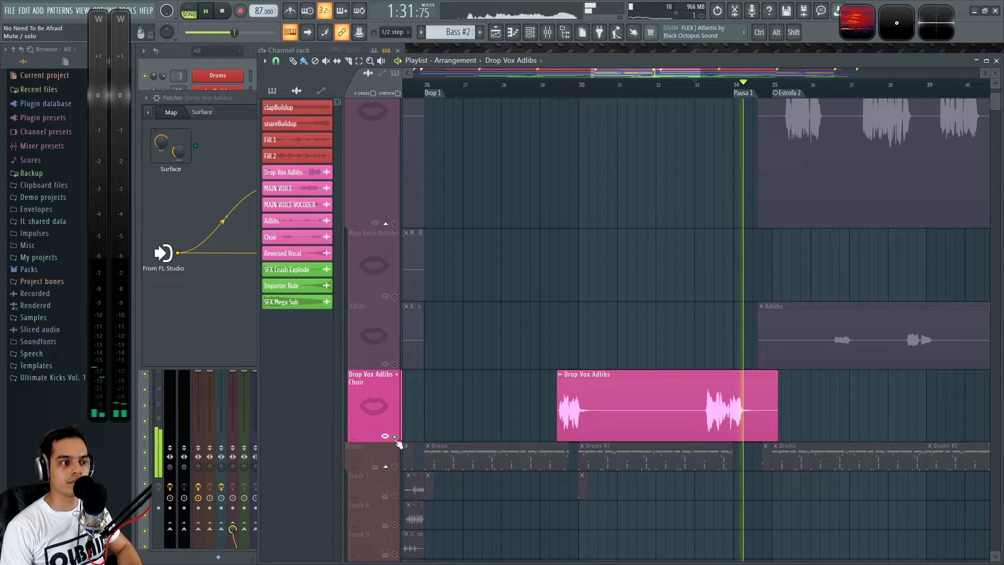
# Compare the soloed drop adlibs with the Fruity Limiter and slot 2 Patcher bypassed and active.
pyautogui.press('F9')
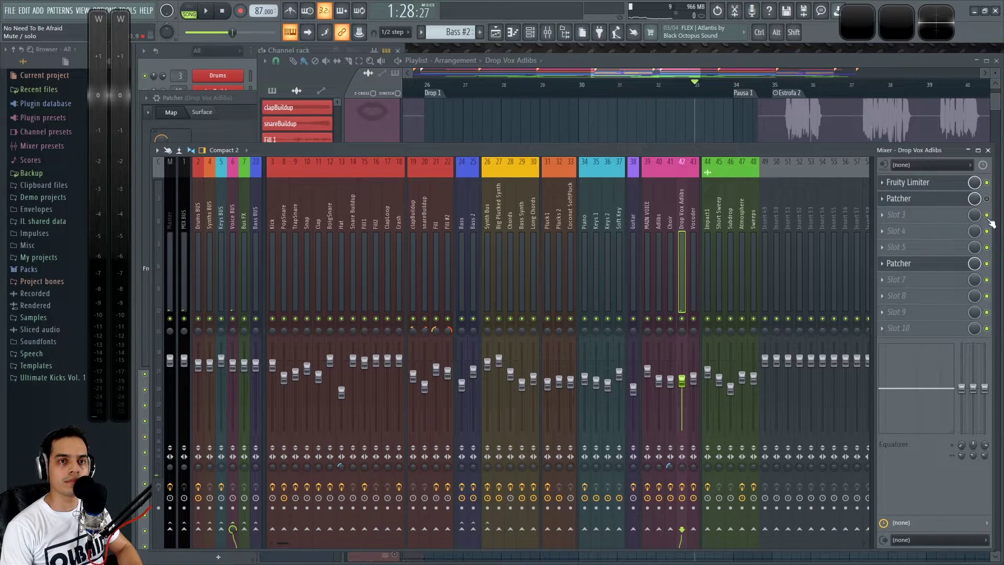
pyautogui.click(987, 183)
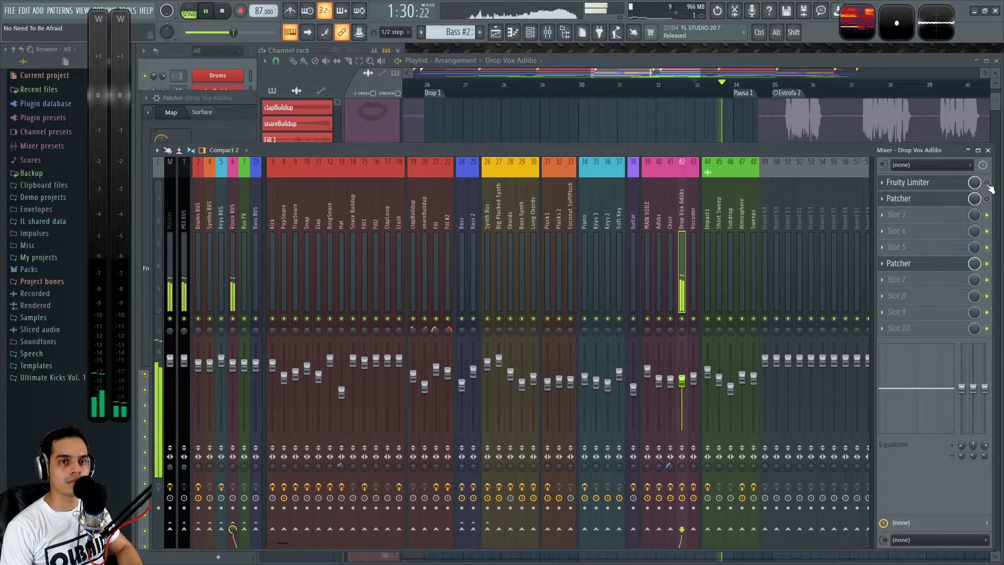
pyautogui.press('space')
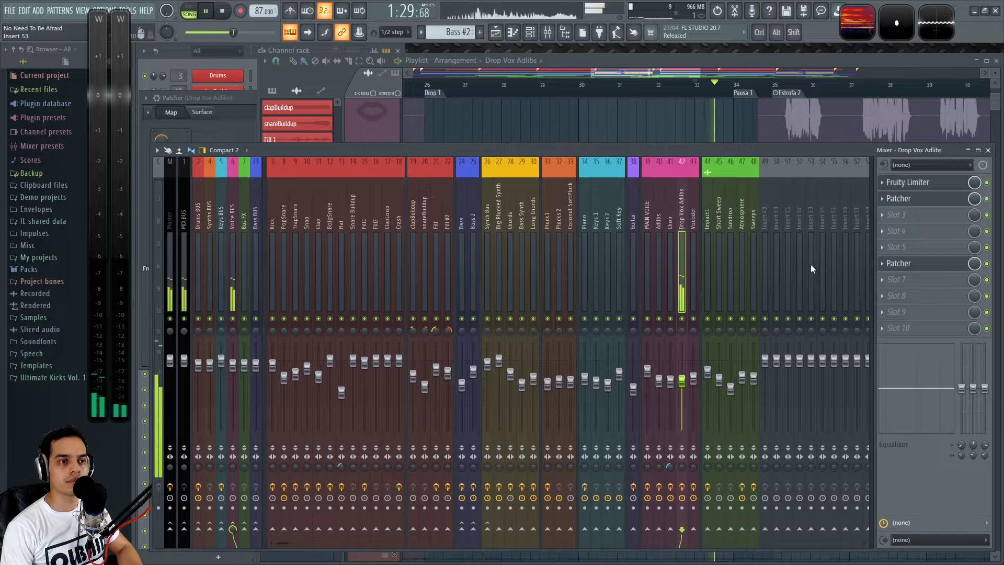
pyautogui.press('F5')
pyautogui.press('space')
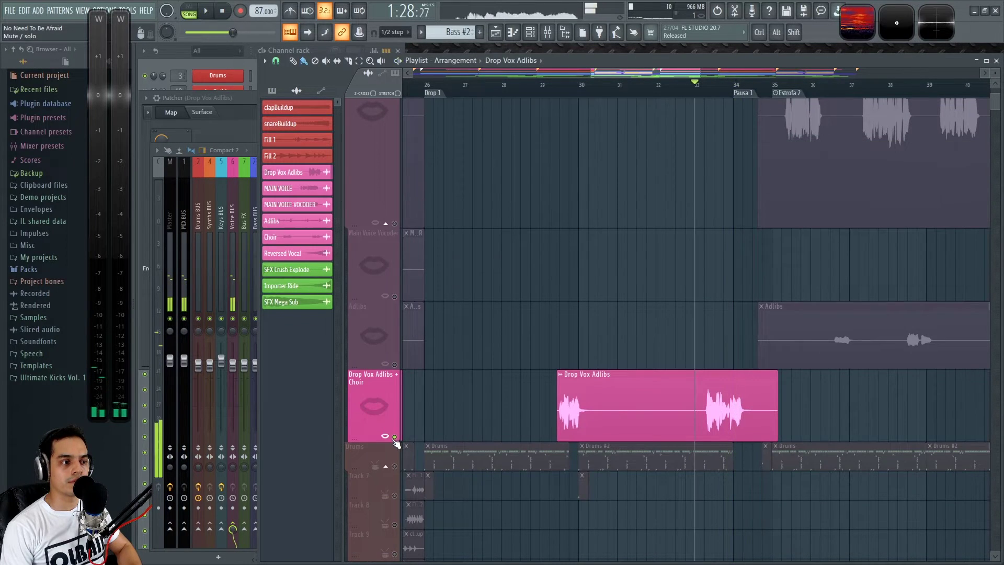
# Unsolo the Drop Vox Adlibs + Choir playlist track and play Drop 1 in the full mix from just before the adlibs clip.
pyautogui.keyDown('ctrl'); pyautogui.click(395, 436); pyautogui.keyUp('ctrl')
pyautogui.scroll(-2, 612, 308)
pyautogui.scroll(-1, 616, 311)
pyautogui.scroll(3, 640, 320)
pyautogui.click(533, 84)
pyautogui.press('space')
pyautogui.scroll(-4, 560, 295)
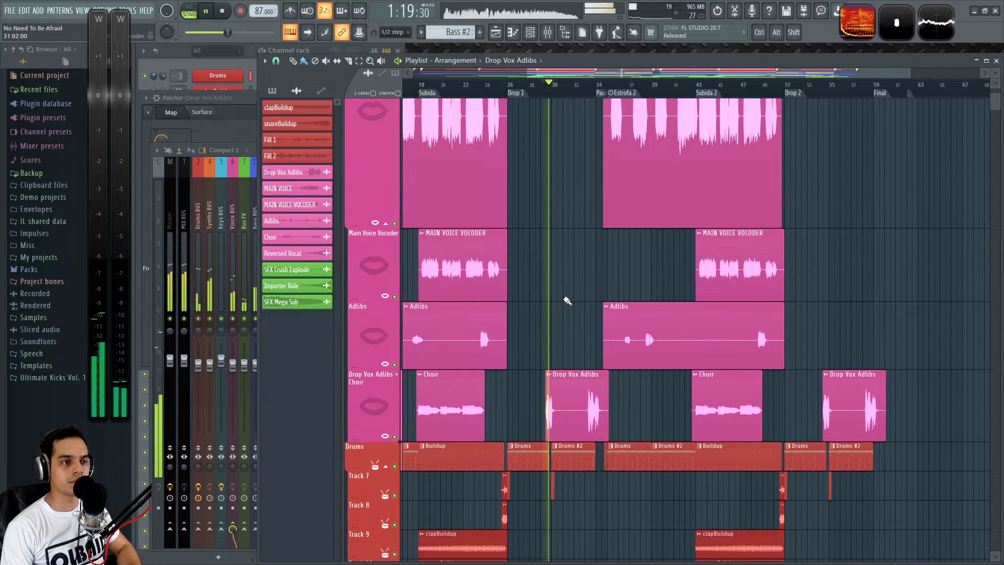
pyautogui.scroll(3, 568, 311)
pyautogui.scroll(1, 608, 337)
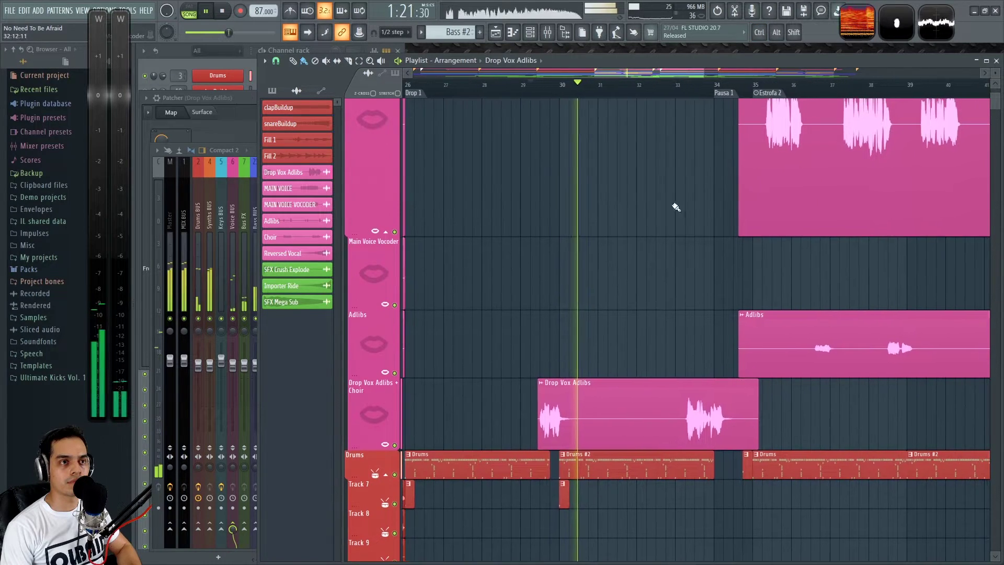
# Skip ahead in Drop 1 and play the second drop adlibs phrase in the full mix.
pyautogui.click(666, 85)
pyautogui.moveTo(697, 299); pyautogui.dragTo(660, 320)
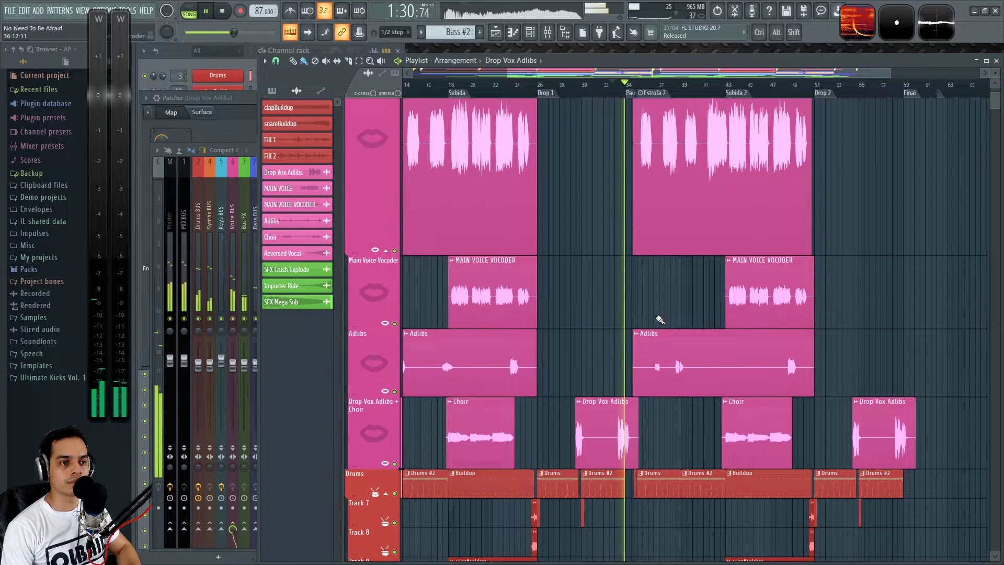
pyautogui.scroll(-2, 688, 318)
pyautogui.scroll(4, 481, 341)
pyautogui.press('space')
# Play Estrofa 1 in the full mix from its marker and check it with the Master's stereo separation merged to mono.
pyautogui.moveTo(517, 306); pyautogui.dragTo(655, 314)
pyautogui.scroll(4, 542, 314)
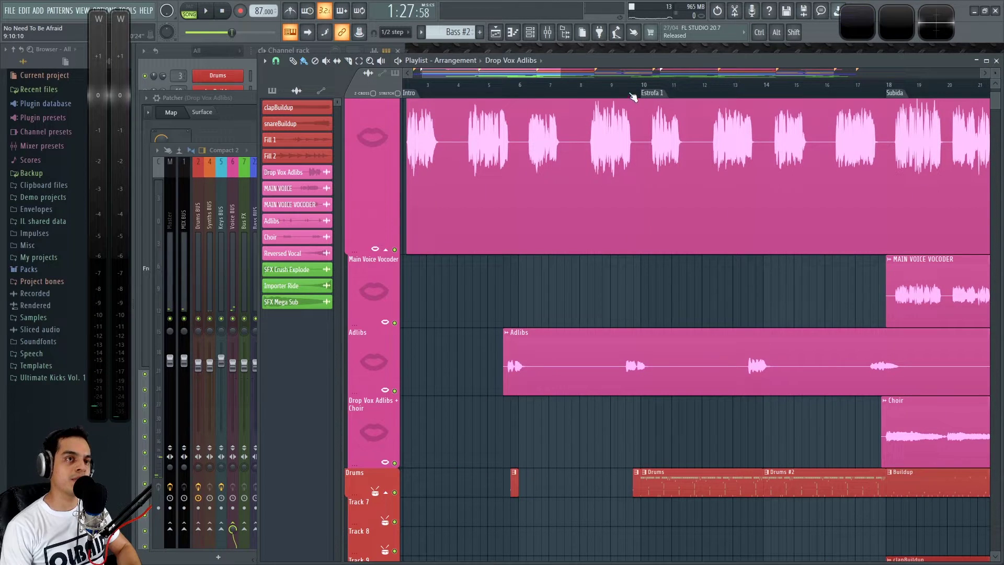
pyautogui.click(643, 90)
pyautogui.press('F9')
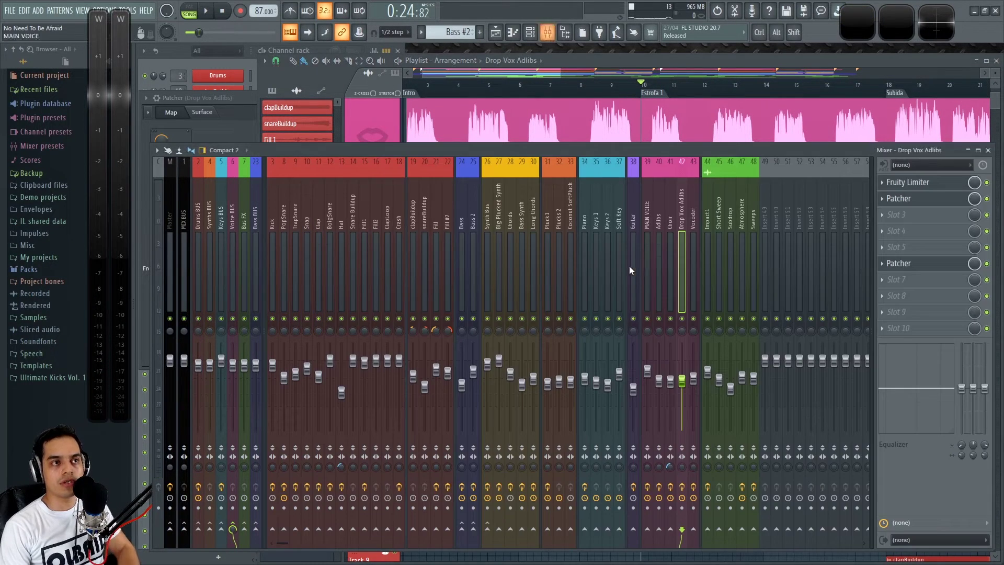
pyautogui.press('space')
pyautogui.click(171, 469)
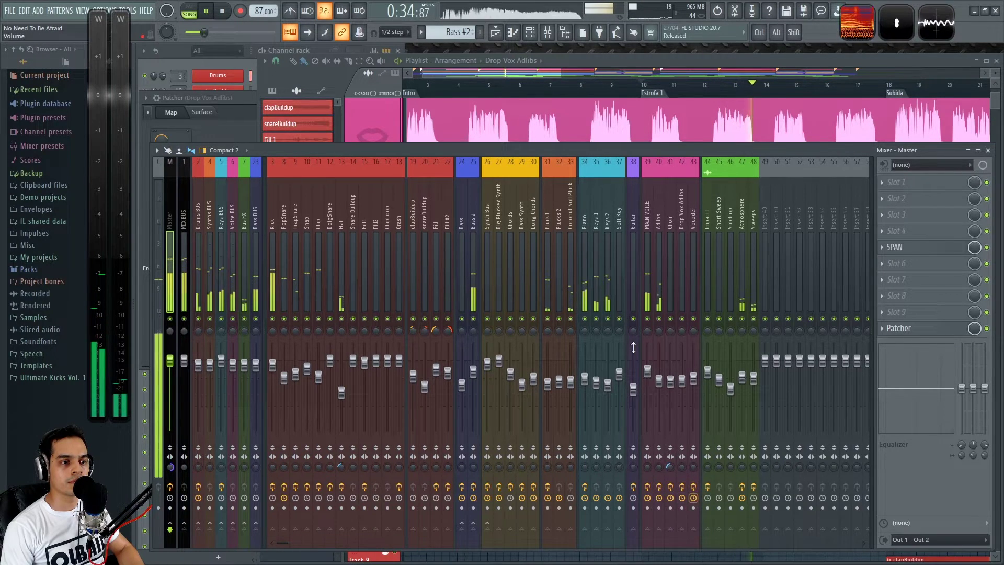
pyautogui.press('space')
# Replay the start of Estrofa 1 to judge the lead vocal and set the MAIN VOICE mixer volume to 83% (-4.0 dB).
pyautogui.click(648, 214)
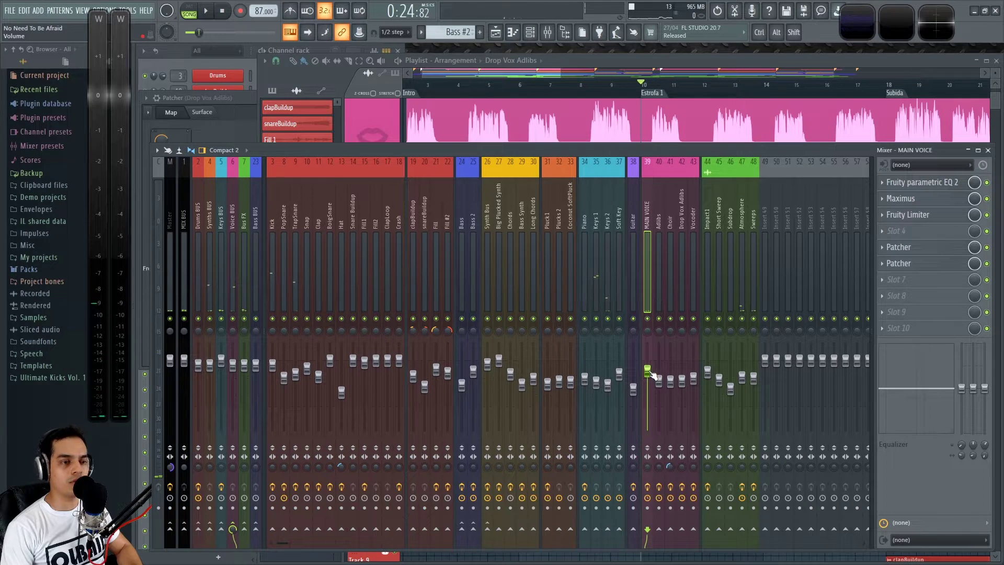
pyautogui.press('space')
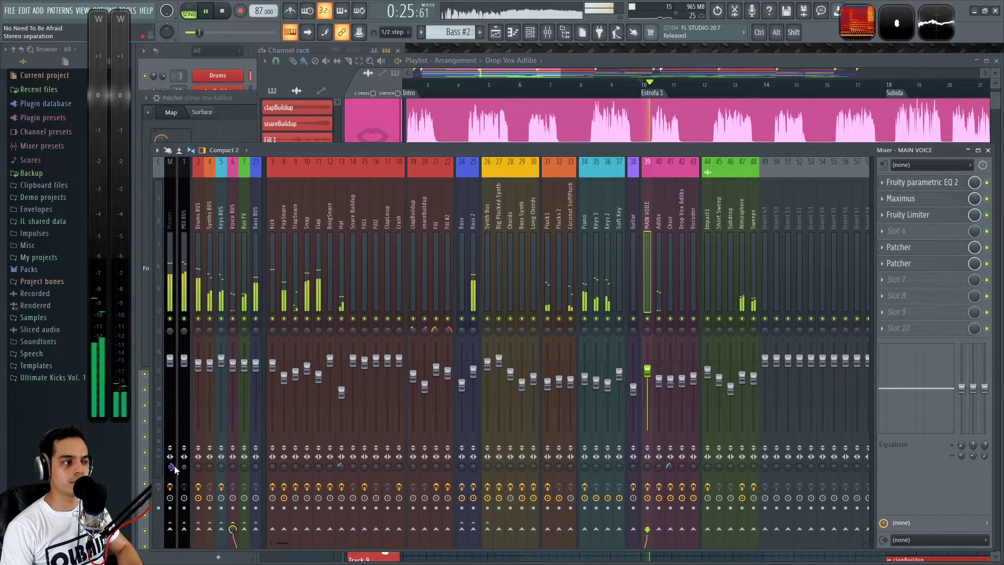
pyautogui.click(173, 467)
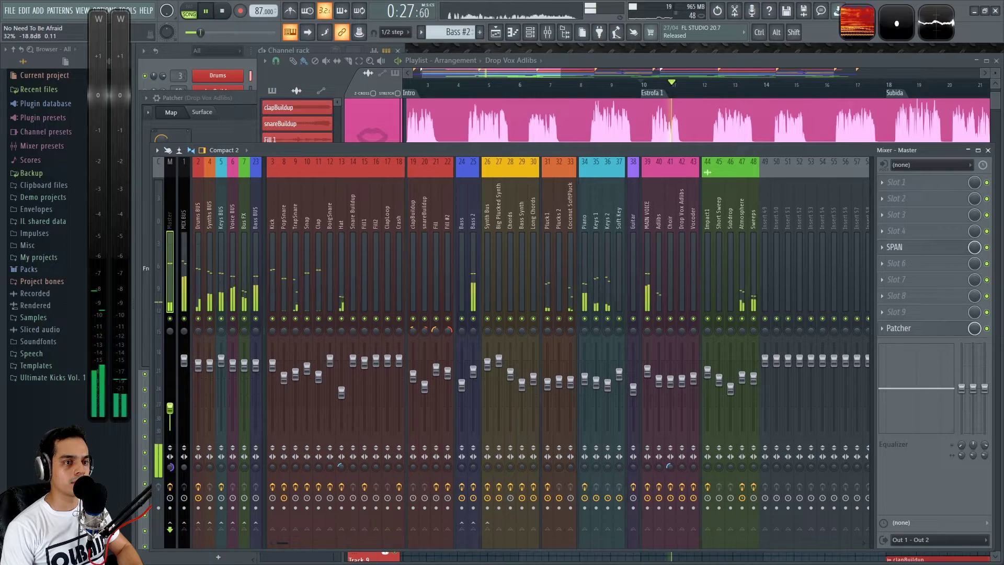
pyautogui.press('space')
pyautogui.click(648, 371)
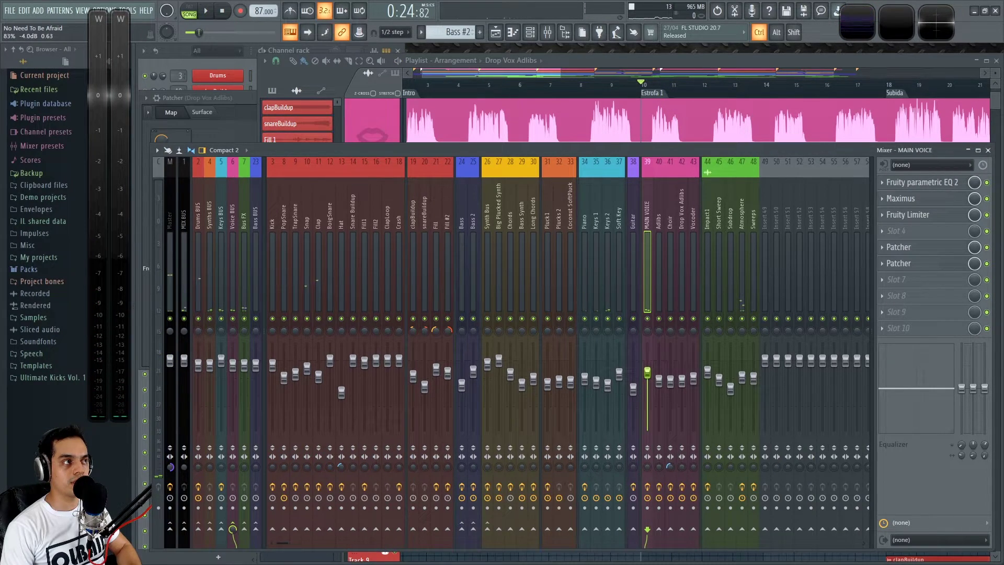
# Replay Estrofa 1 to compare the adjusted lead vocal level with the Master in stereo and in mono.
pyautogui.press('space')
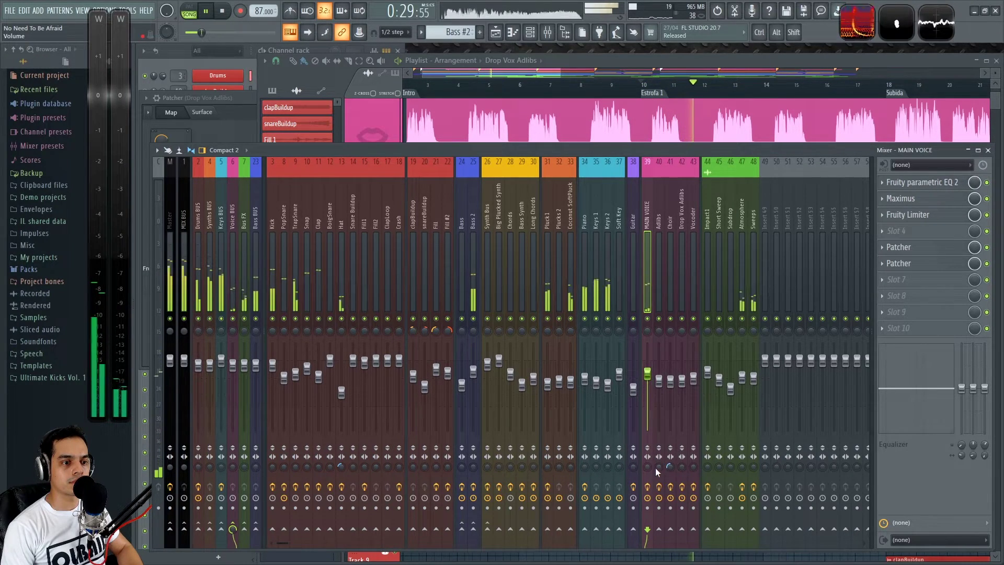
pyautogui.press('space')
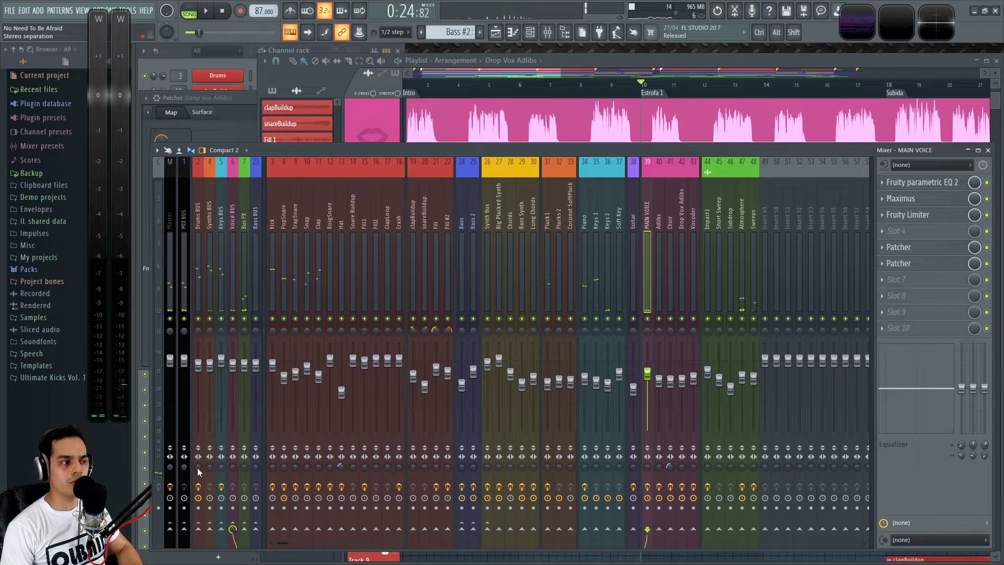
pyautogui.click(170, 467)
pyautogui.press('space')
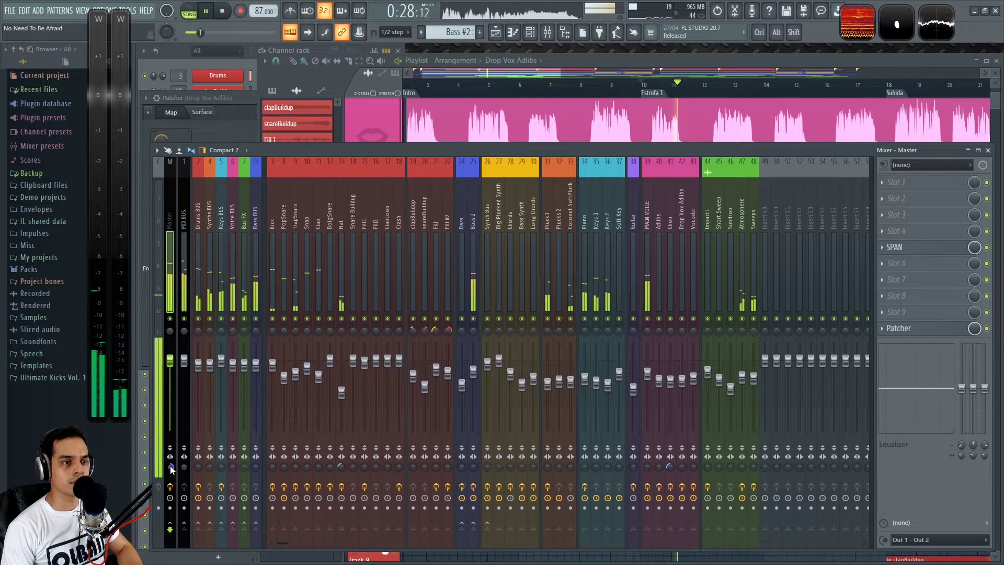
pyautogui.press('space')
pyautogui.press('space')
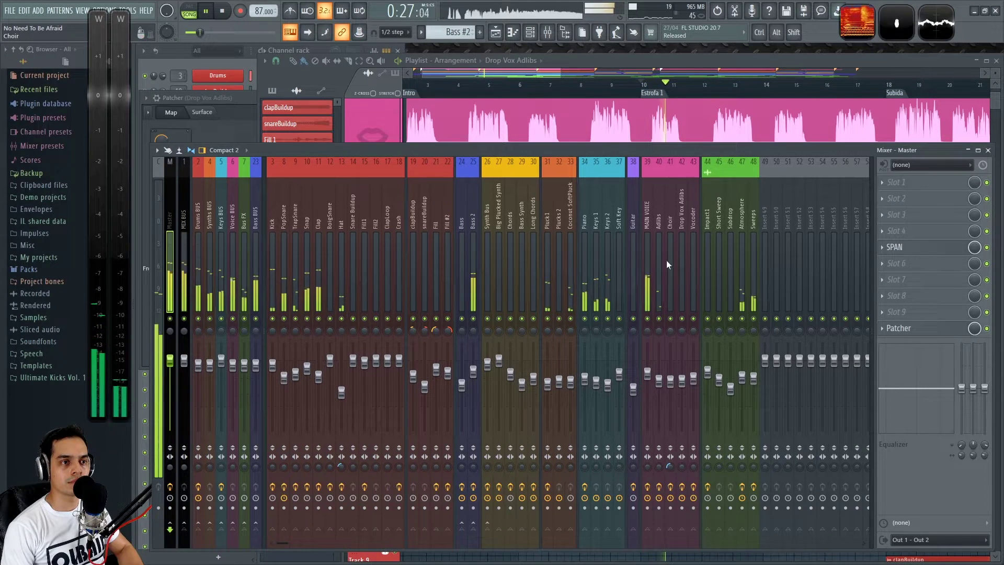
# Set the MAIN VOICE stereo separation to 34% separated and play the track soloed.
pyautogui.click(647, 219)
pyautogui.press('space')
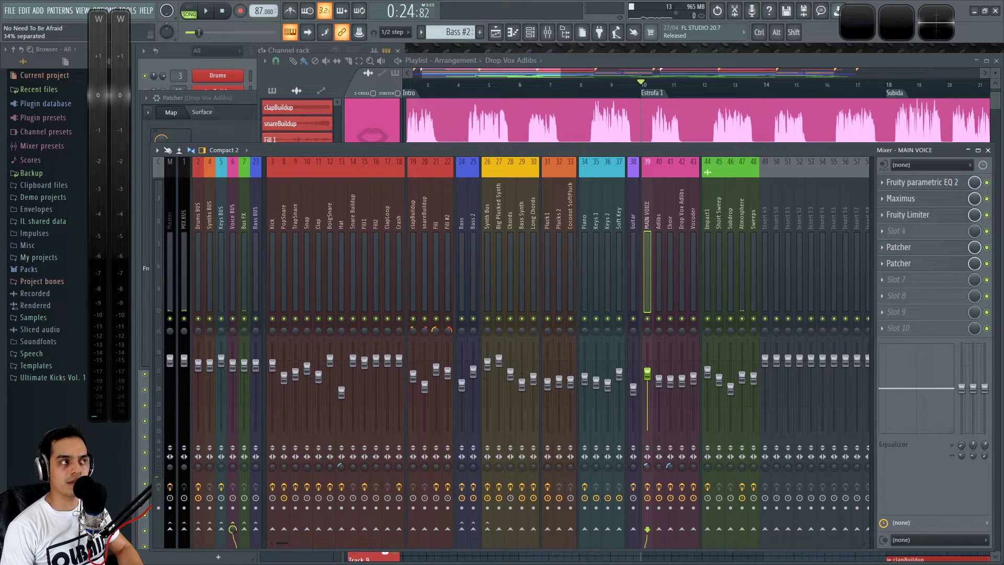
pyautogui.rightClick(647, 319)
pyautogui.press('space')
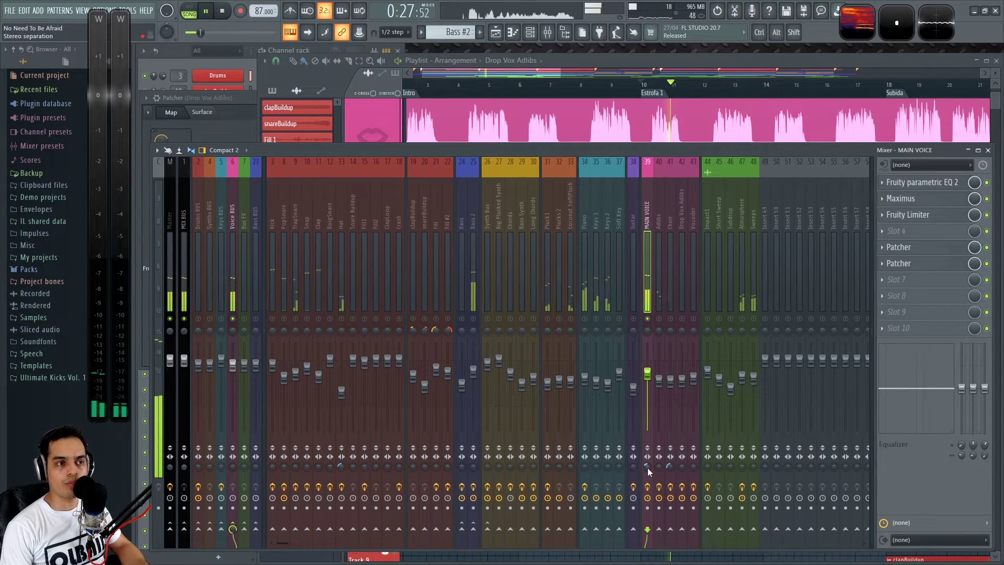
pyautogui.press('space')
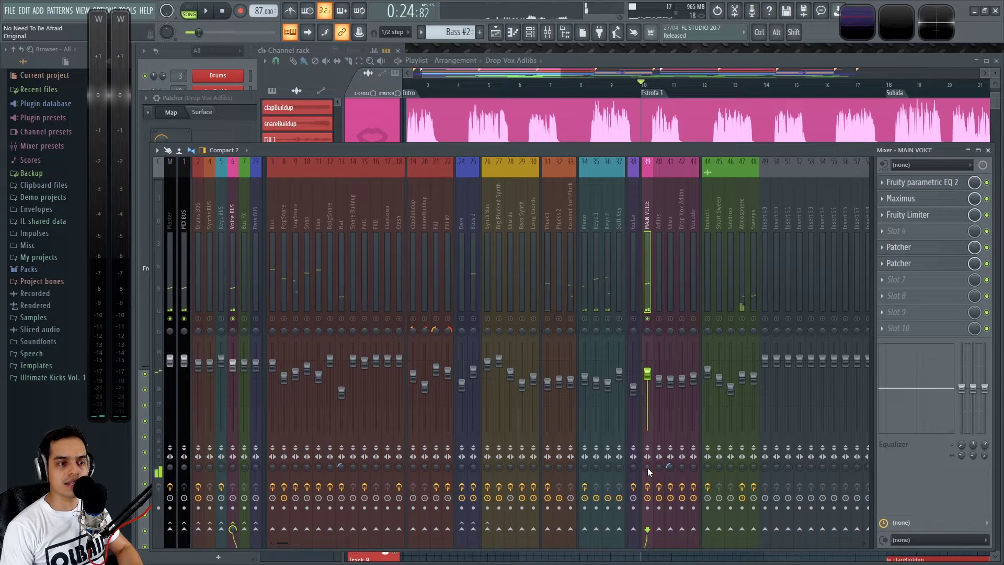
# Compare the soloed MAIN VOICE with its stereo separation reset and applied on the first Estrofa 1 phrase, and unsolo the track.
pyautogui.scroll(3, 628, 129)
pyautogui.click(587, 86)
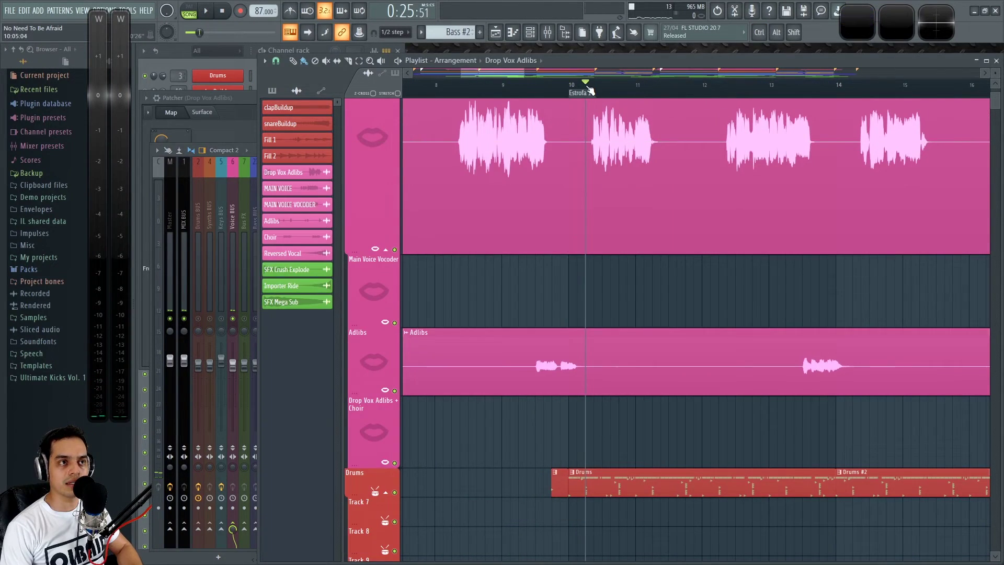
pyautogui.press('F9')
pyautogui.press('space')
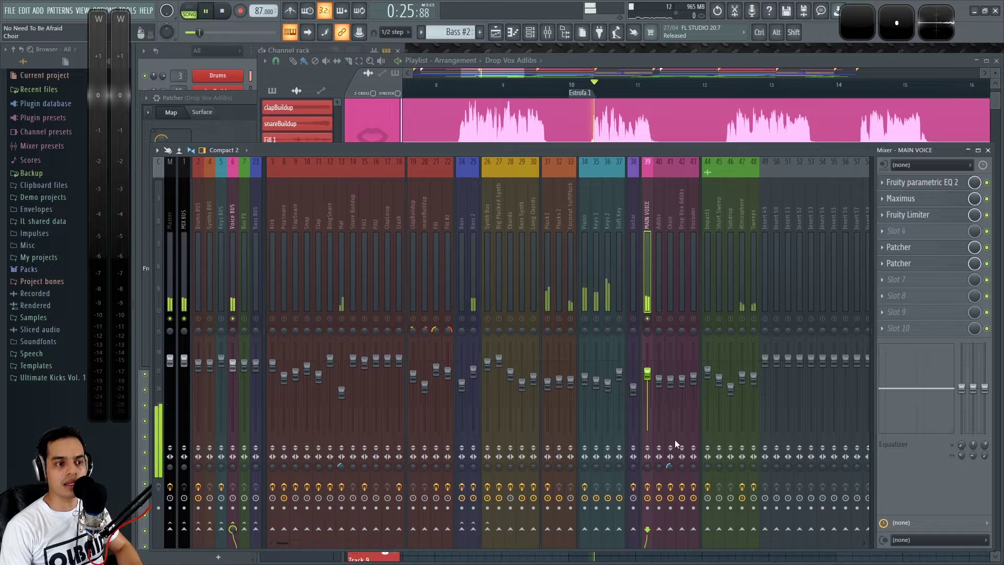
pyautogui.press('space')
pyautogui.press('space')
pyautogui.press('space')
pyautogui.press('space')
pyautogui.press('space')
pyautogui.press('space')
pyautogui.press('space')
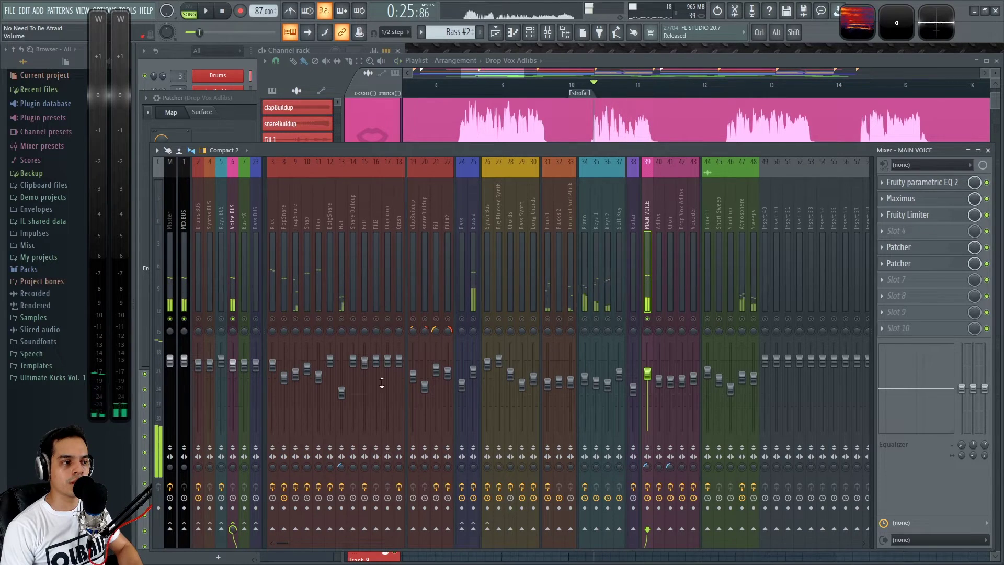
pyautogui.keyDown('ctrl'); pyautogui.click(648, 319); pyautogui.keyUp('ctrl')
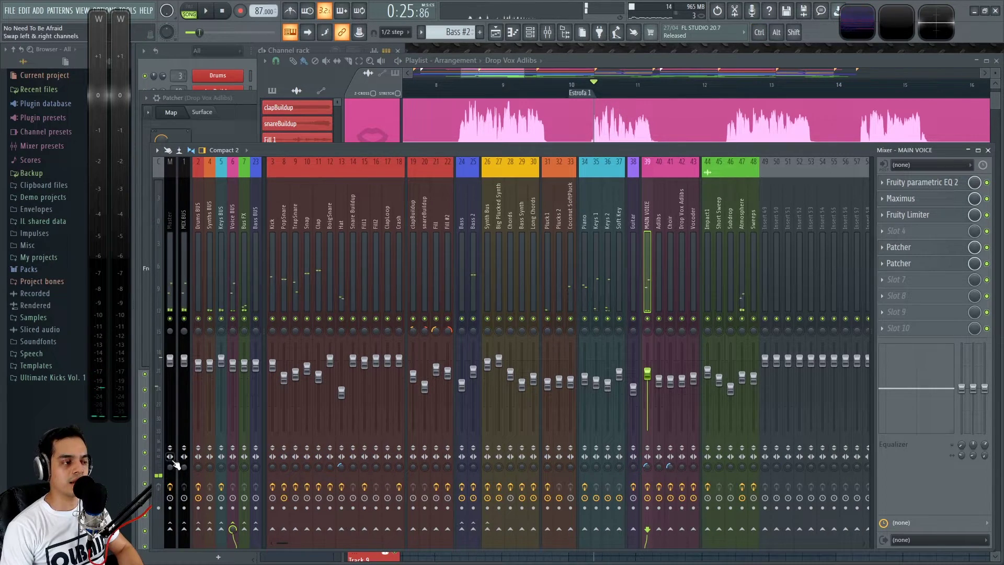
# Replay the first Estrofa 1 phrase in the full mix with the Master in stereo and merged to mono.
pyautogui.press('space')
pyautogui.press('space')
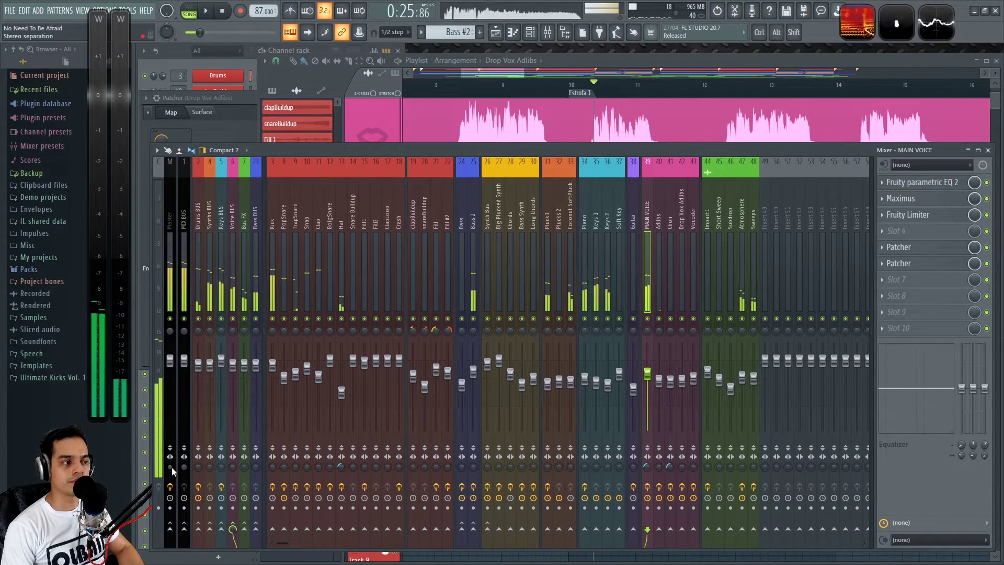
pyautogui.press('space')
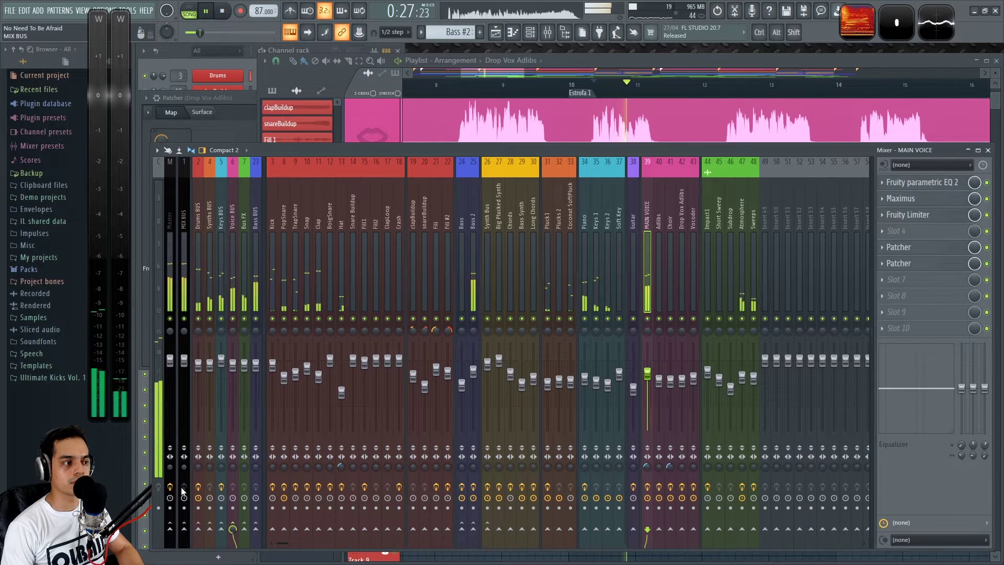
pyautogui.press('space')
pyautogui.moveTo(171, 466); pyautogui.dragTo(170, 428)
pyautogui.press('space')
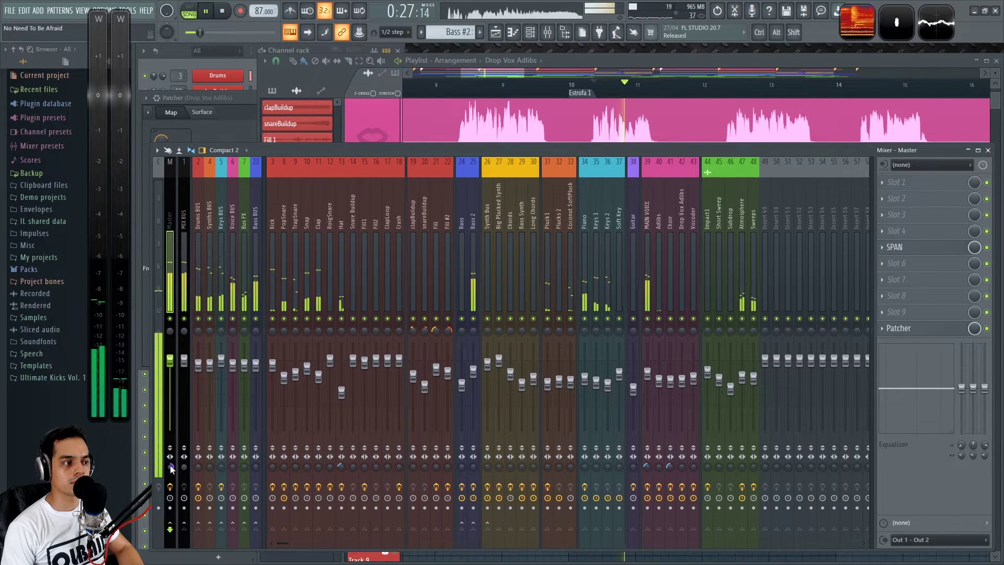
# Play the Subida section in the full mix from its marker and watch the vocal tracks' levels in the mixer.
pyautogui.click(726, 64)
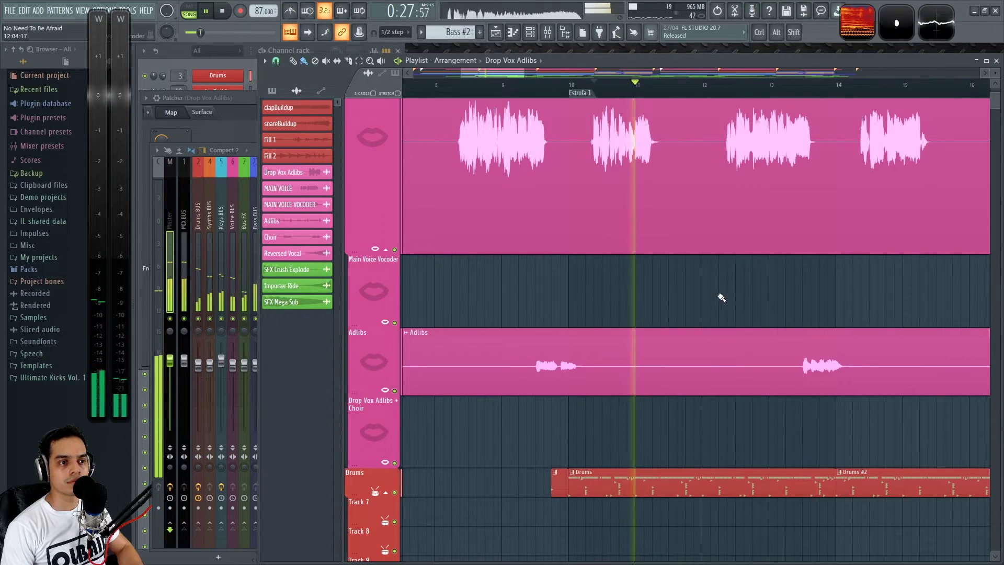
pyautogui.scroll(-4, 722, 297)
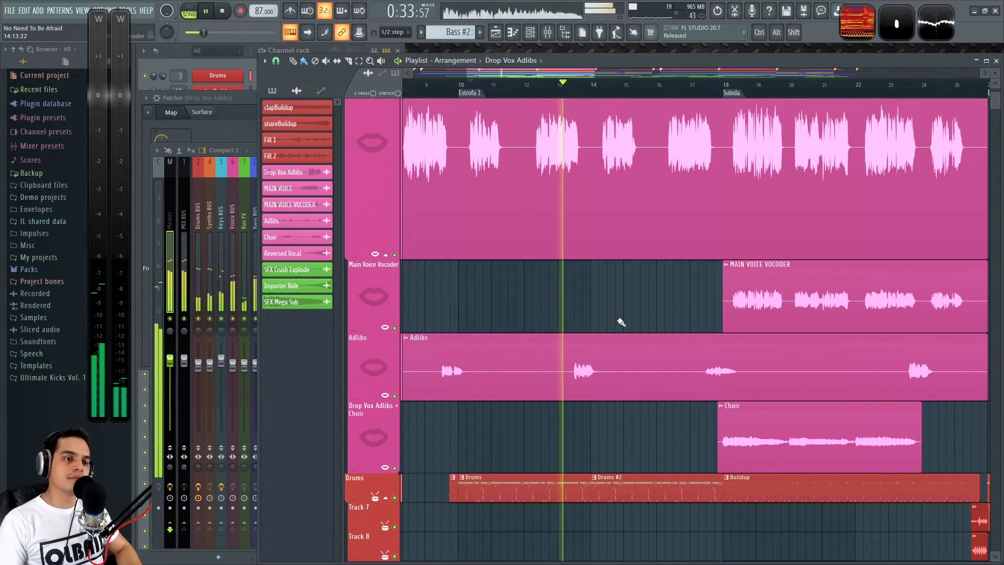
pyautogui.scroll(-5, 624, 321)
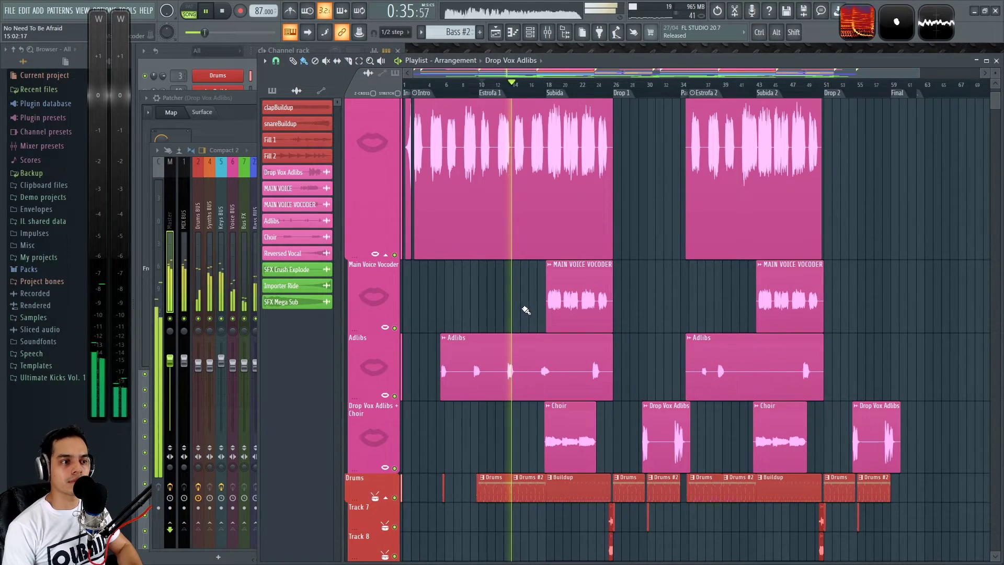
pyautogui.scroll(4, 524, 310)
pyautogui.scroll(5, 601, 314)
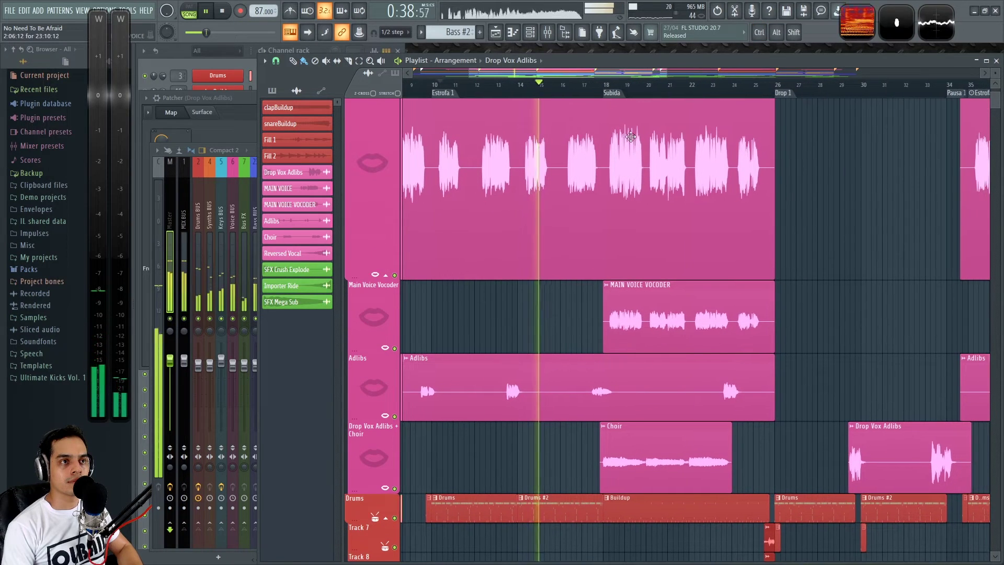
pyautogui.press('space')
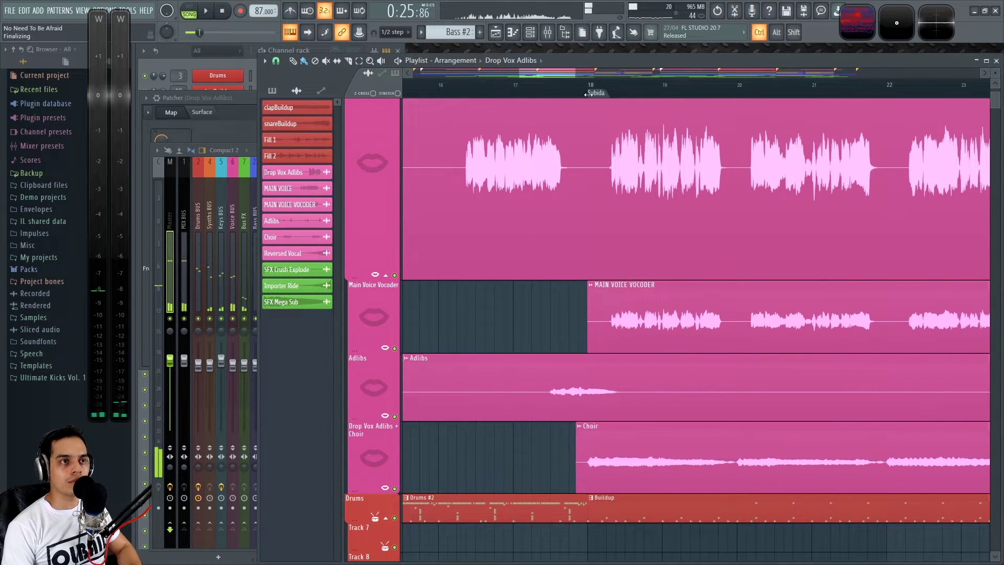
pyautogui.click(588, 95)
pyautogui.press('space')
pyautogui.scroll(-3, 818, 322)
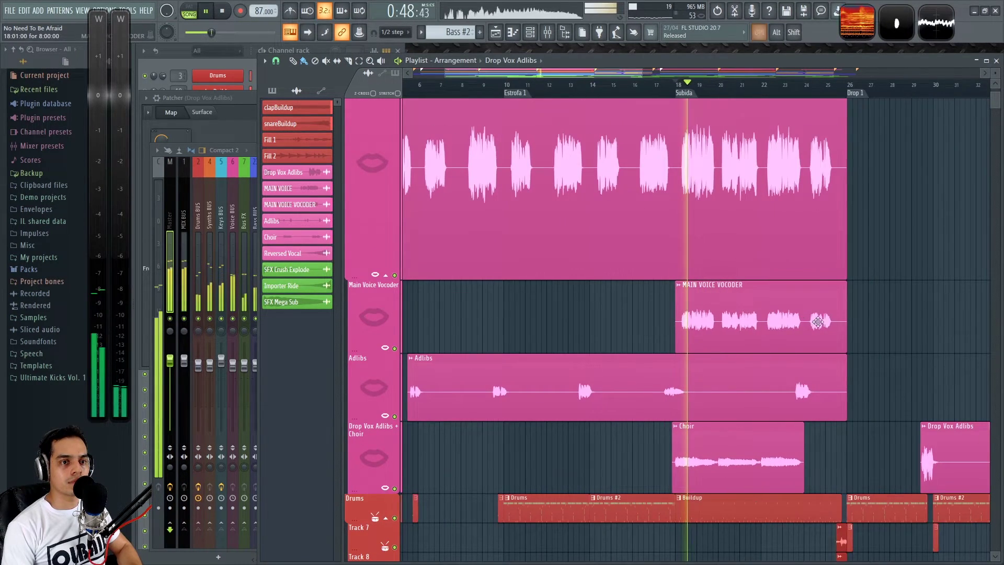
pyautogui.hscroll(3, 847, 321)
pyautogui.press('F9')
pyautogui.scroll(2, 169, 467)
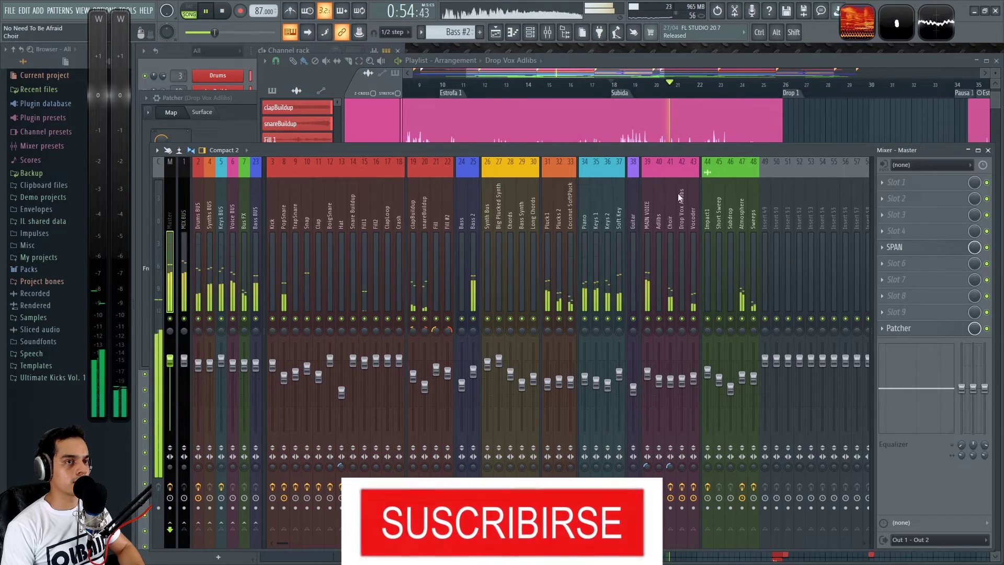
# Compare the Subida playback with the vocal mixer tracks' effects bypassed and active.
pyautogui.click(833, 128)
pyautogui.scroll(-2, 816, 335)
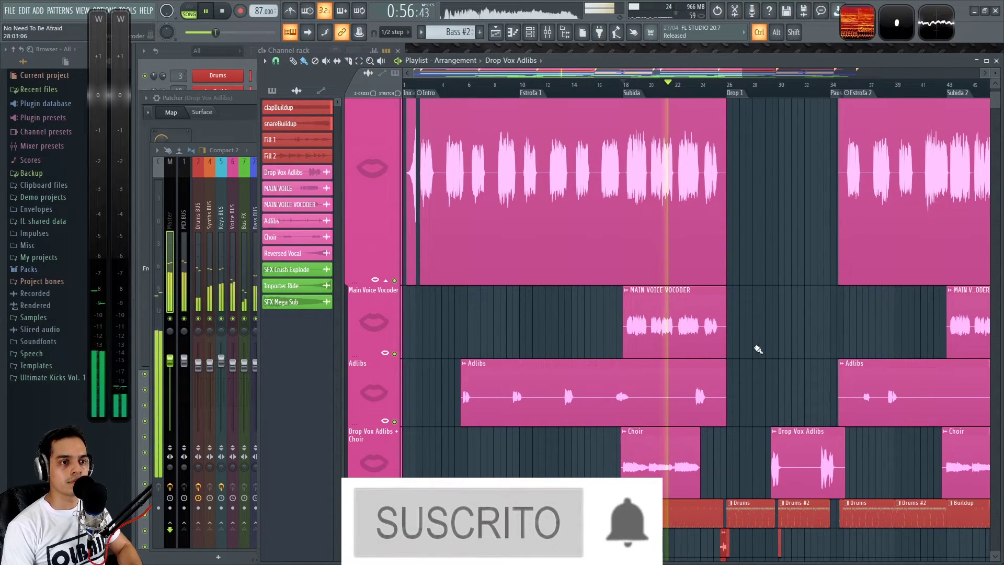
pyautogui.scroll(2, 759, 349)
pyautogui.press('F9')
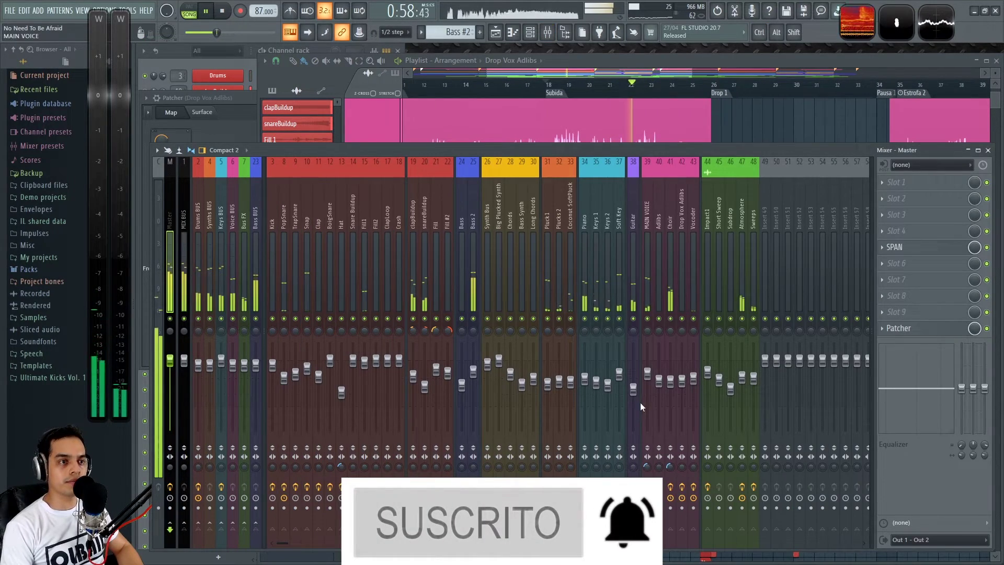
pyautogui.moveTo(671, 487); pyautogui.dragTo(695, 488)
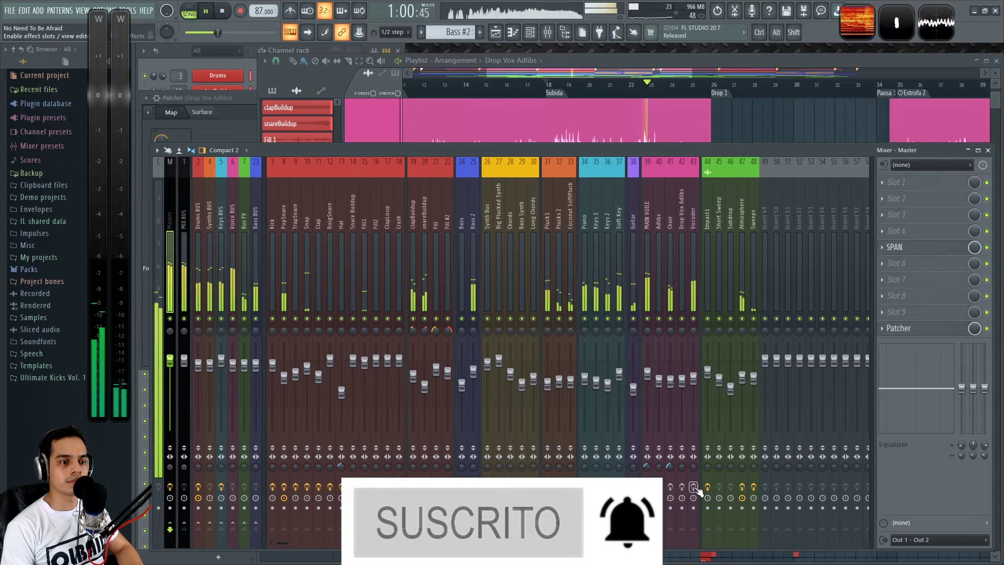
pyautogui.moveTo(684, 488); pyautogui.dragTo(650, 490)
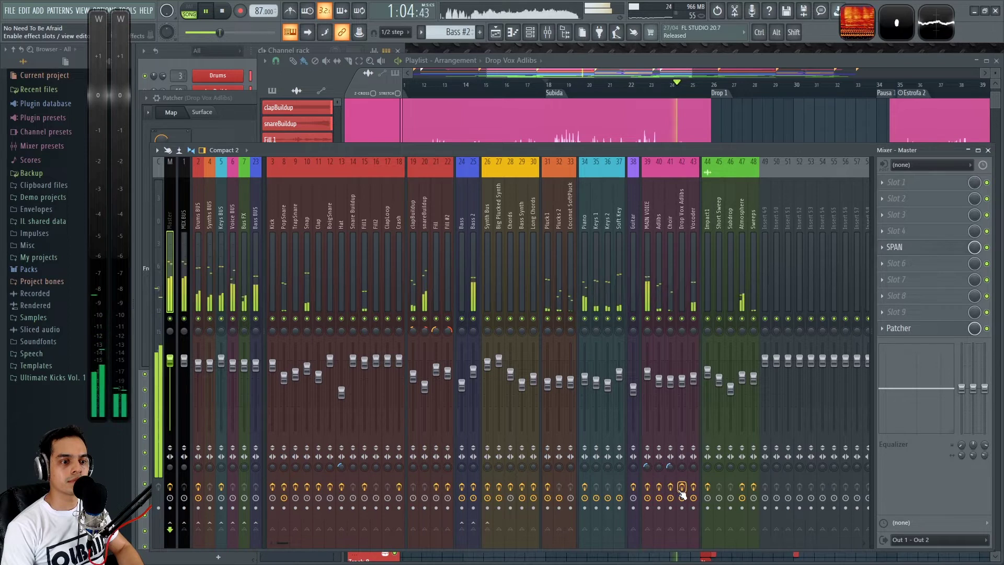
# Fine-tune the MAIN VOICE mixer volume while the full mix plays into Drop 1.
pyautogui.click(648, 373)
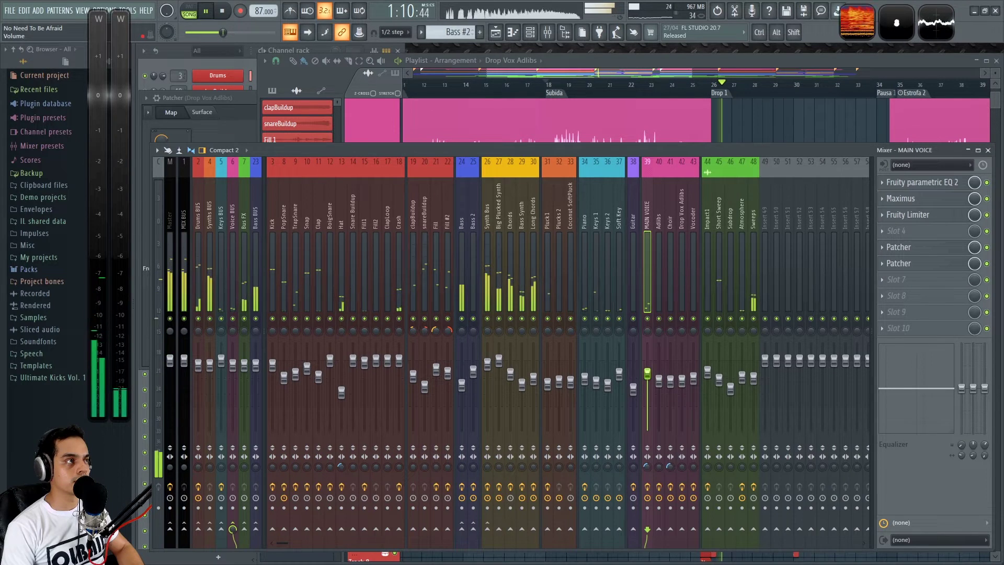
pyautogui.press('ctrl')
pyautogui.moveTo(647, 373); pyautogui.dragTo(648, 373)
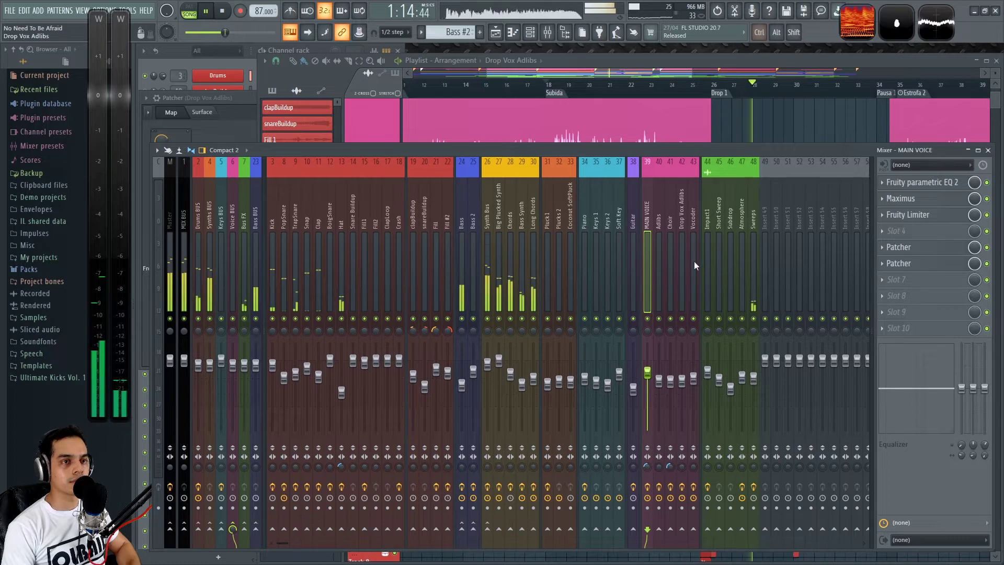
# Bring the playlist in front of the mixer at the Drop 1 and Estrofa 2 sections and stop the full mix.
pyautogui.rightClick(765, 132)
pyautogui.scroll(-2, 765, 210)
pyautogui.moveTo(757, 238); pyautogui.dragTo(521, 315)
pyautogui.press('space')
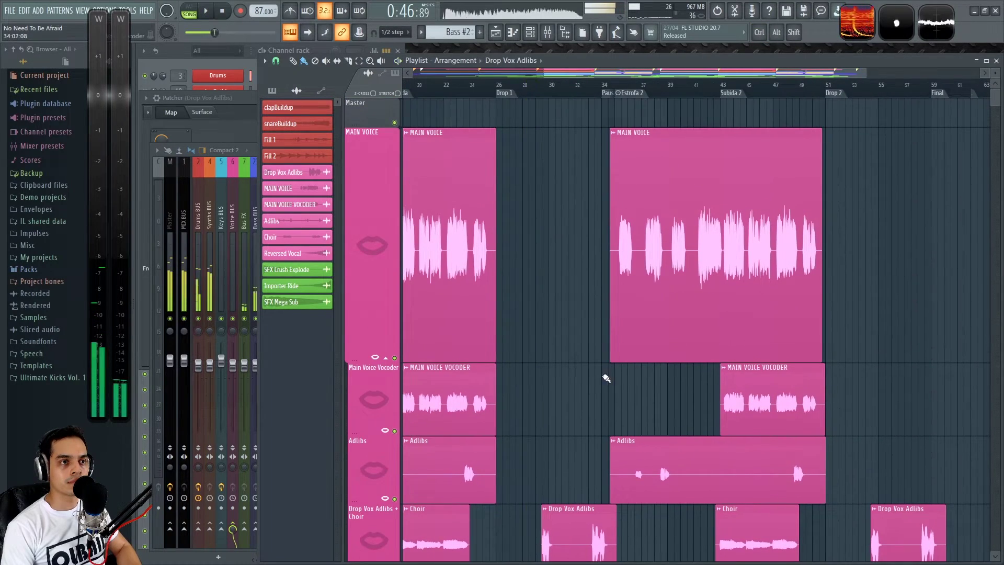
# Reduce the playlist heights of the MAIN VOICE, Main Voice Vocoder, Adlibs and Drop Vox Adlibs + Choir tracks to match the other tracks.
pyautogui.keyDown('ctrl'); pyautogui.scroll(3, 541, 393); pyautogui.keyUp('ctrl')
pyautogui.scroll(-5, 555, 315)
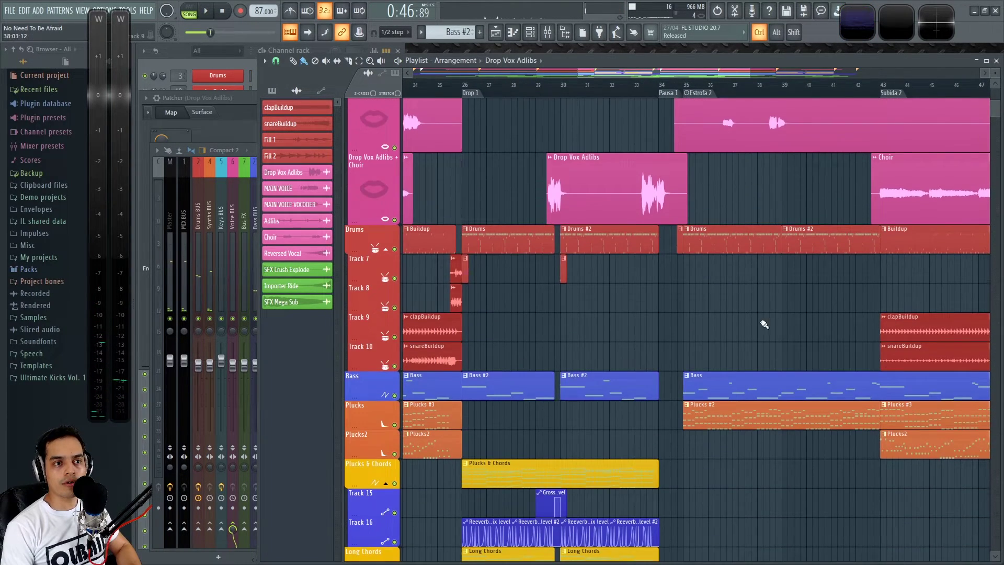
pyautogui.keyDown('ctrl'); pyautogui.scroll(-5, 758, 326); pyautogui.keyUp('ctrl')
pyautogui.scroll(5, 668, 365)
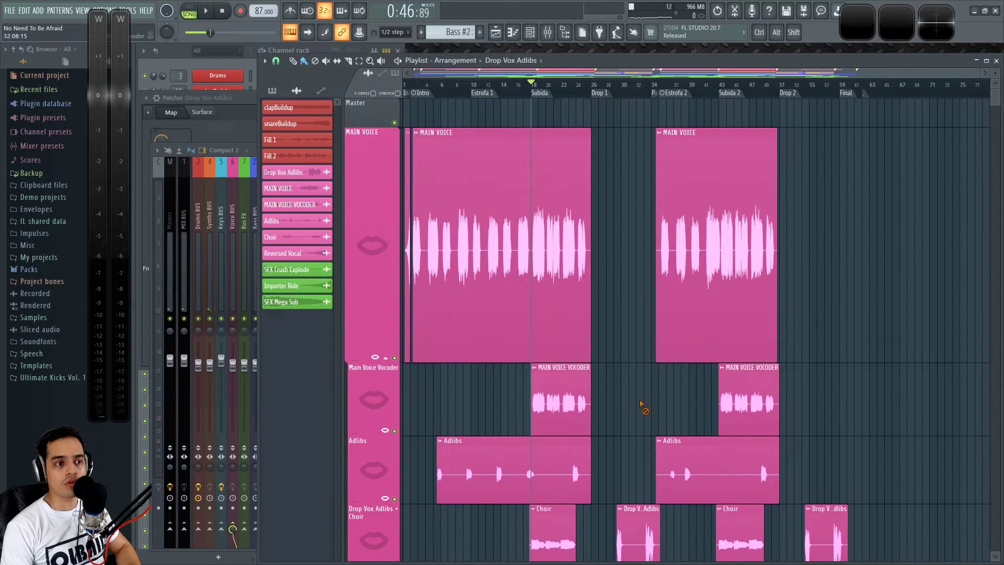
pyautogui.moveTo(351, 362); pyautogui.dragTo(355, 156)
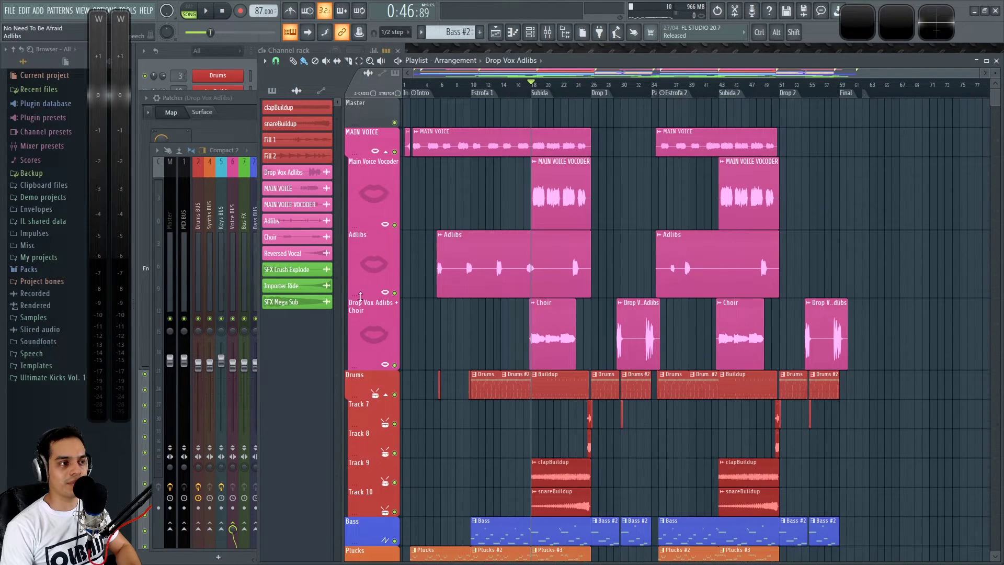
pyautogui.rightClick(361, 297)
pyautogui.rightClick(359, 226)
pyautogui.rightClick(364, 292)
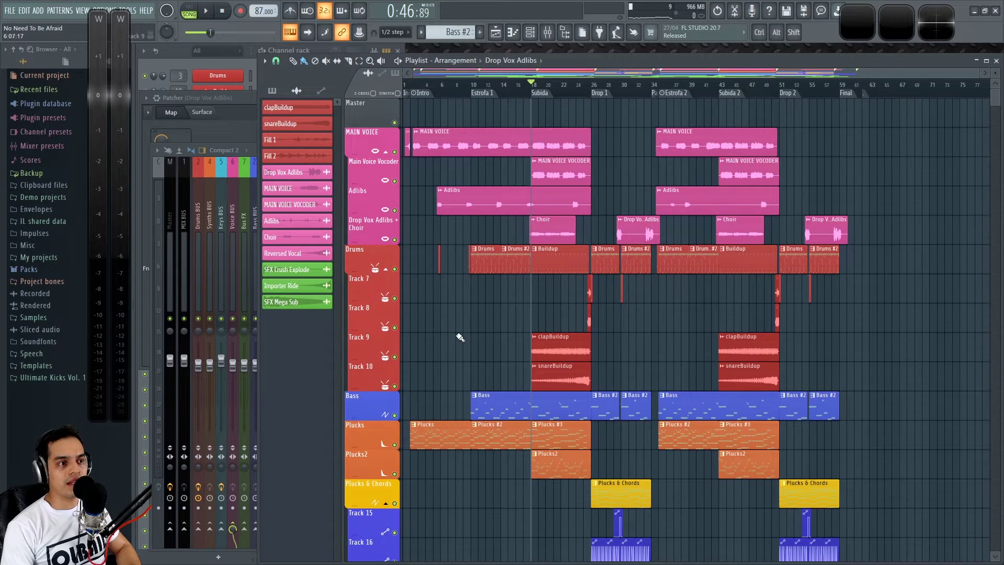
# Look over the arrangement's instrument and vocal tracks and play a short stretch of the Subida section.
pyautogui.scroll(3, 547, 323)
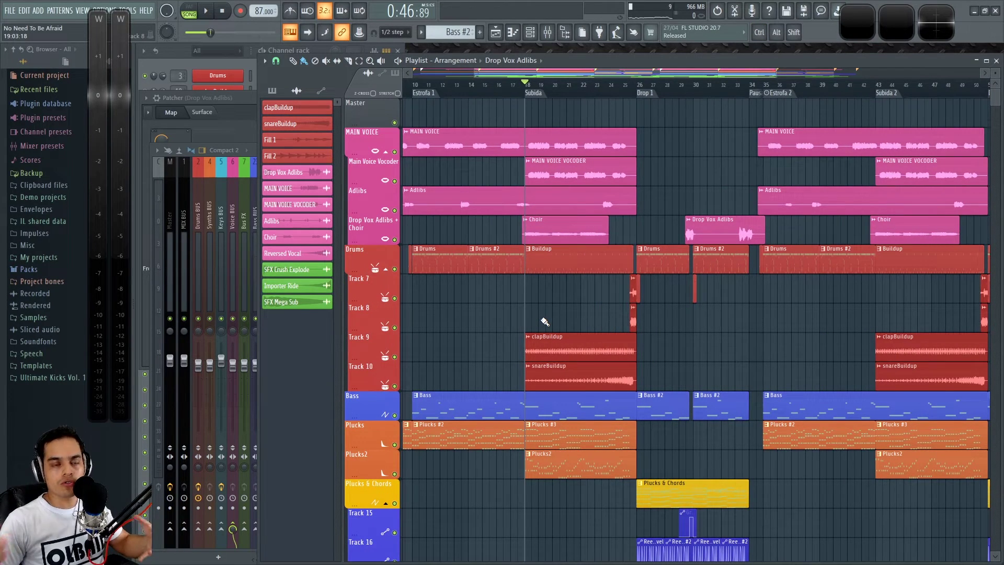
pyautogui.scroll(-4, 545, 321)
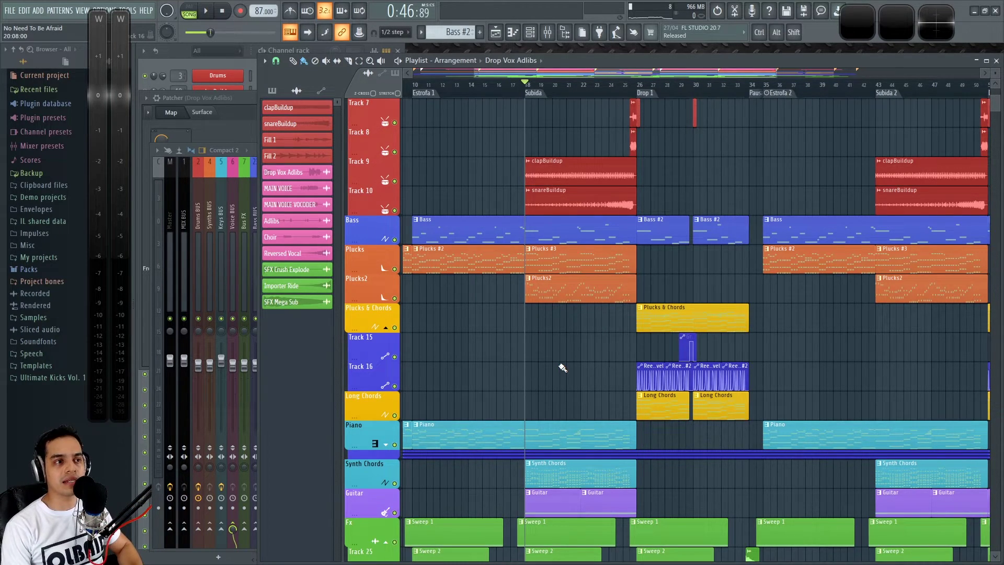
pyautogui.scroll(2, 563, 368)
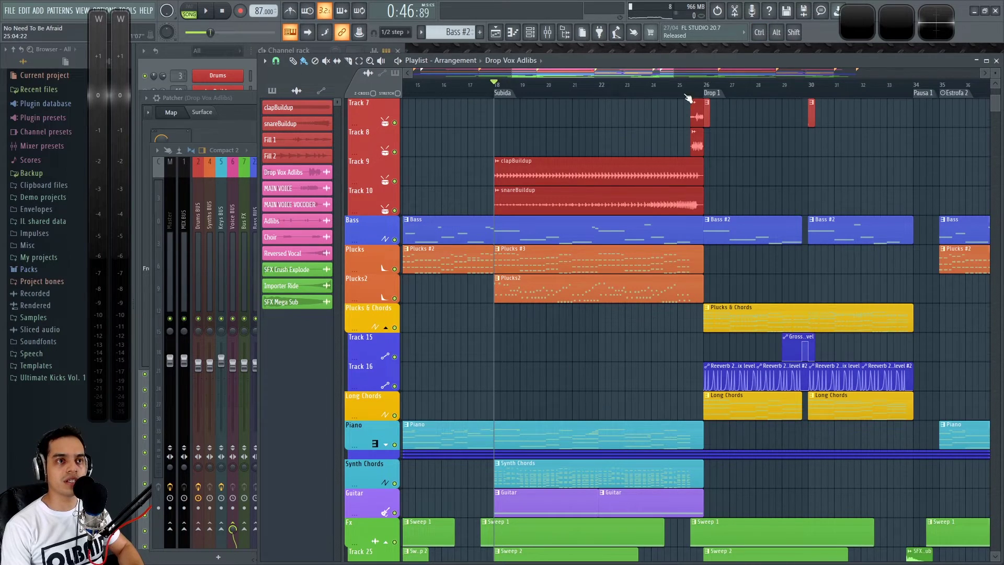
pyautogui.press('space')
pyautogui.scroll(-2, 582, 150)
pyautogui.scroll(2, 487, 157)
pyautogui.scroll(1, 612, 254)
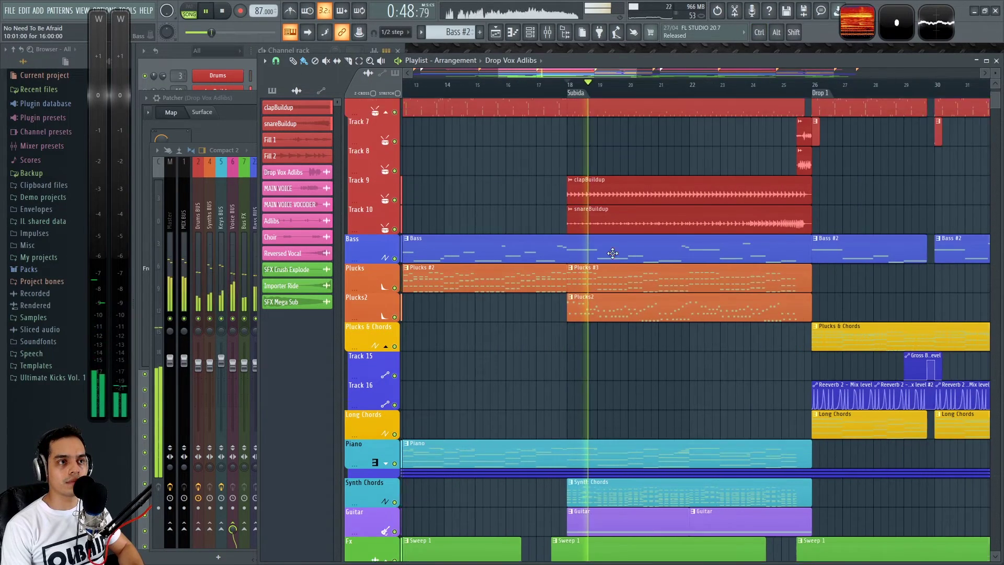
pyautogui.scroll(8, 612, 253)
pyautogui.press('space')
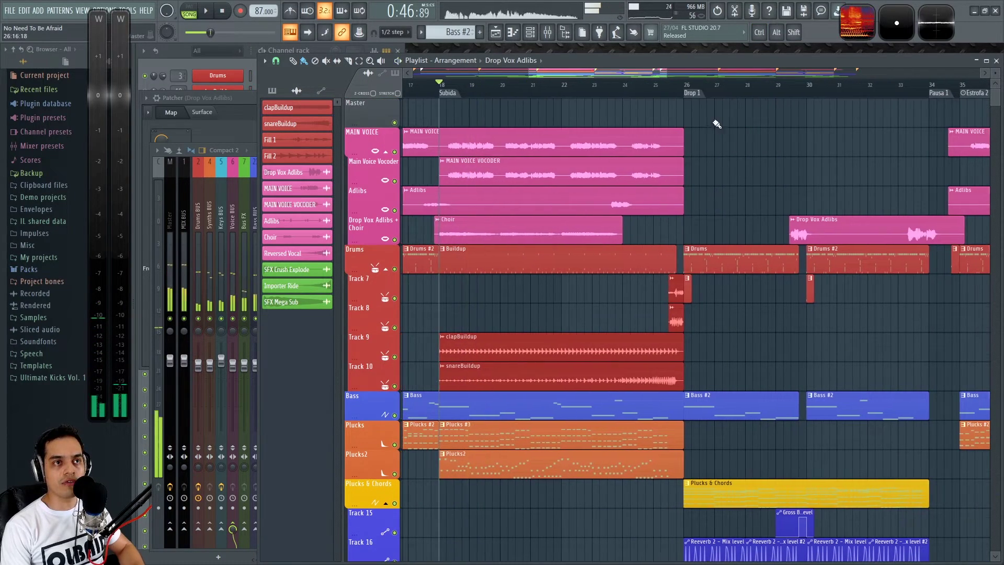
# Play Drop 1 in the full mix, skipping through the Drop Vox Adlibs entries to the start of Estrofa 2.
pyautogui.click(686, 93)
pyautogui.press('space')
pyautogui.click(637, 92)
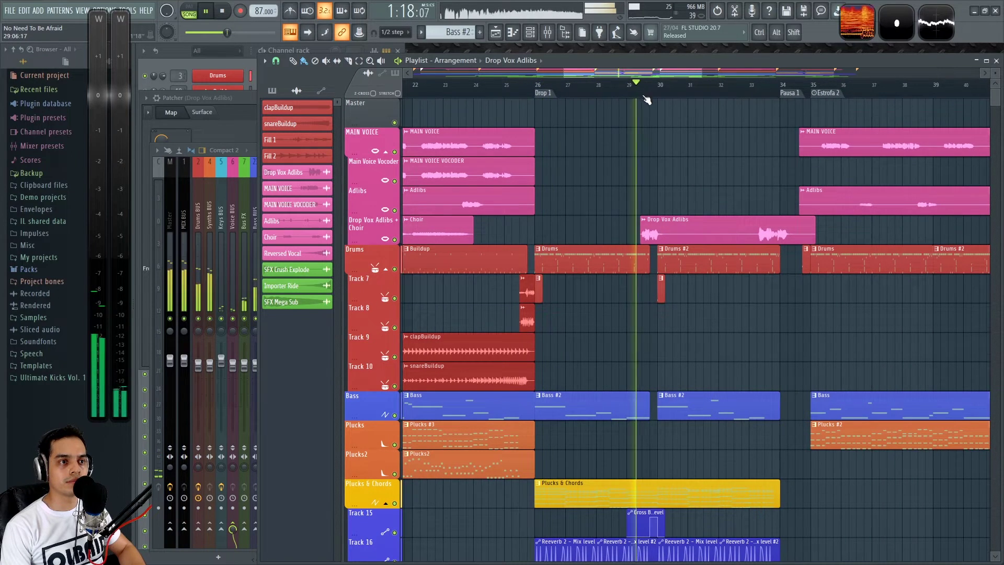
pyautogui.click(617, 90)
pyautogui.moveTo(609, 370); pyautogui.dragTo(555, 366)
pyautogui.click(510, 84)
pyautogui.moveTo(751, 345); pyautogui.dragTo(708, 343)
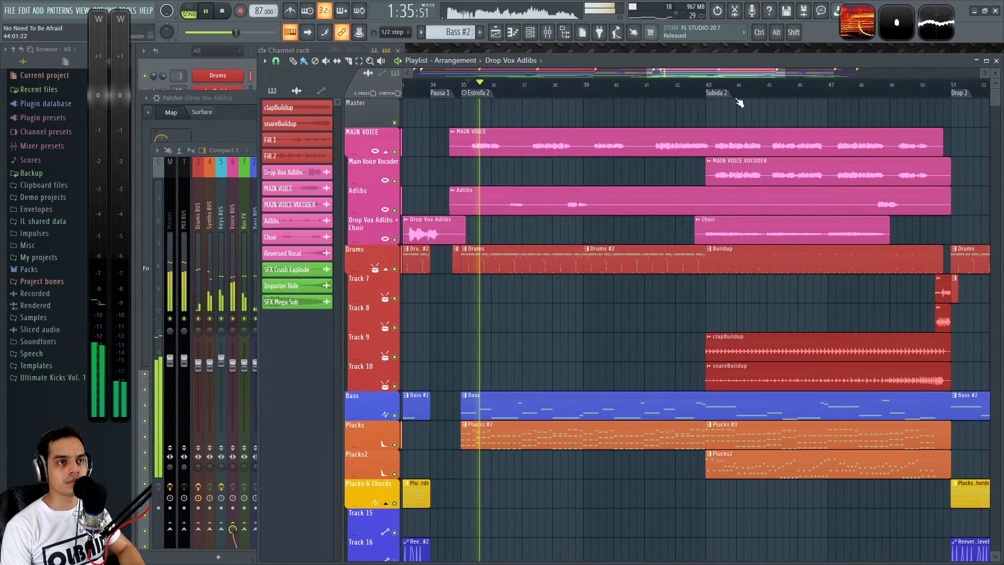
# Play the beginning of Subida 2 in the full mix, and stop with the song position returned to the start.
pyautogui.click(709, 86)
pyautogui.moveTo(819, 322); pyautogui.dragTo(664, 318)
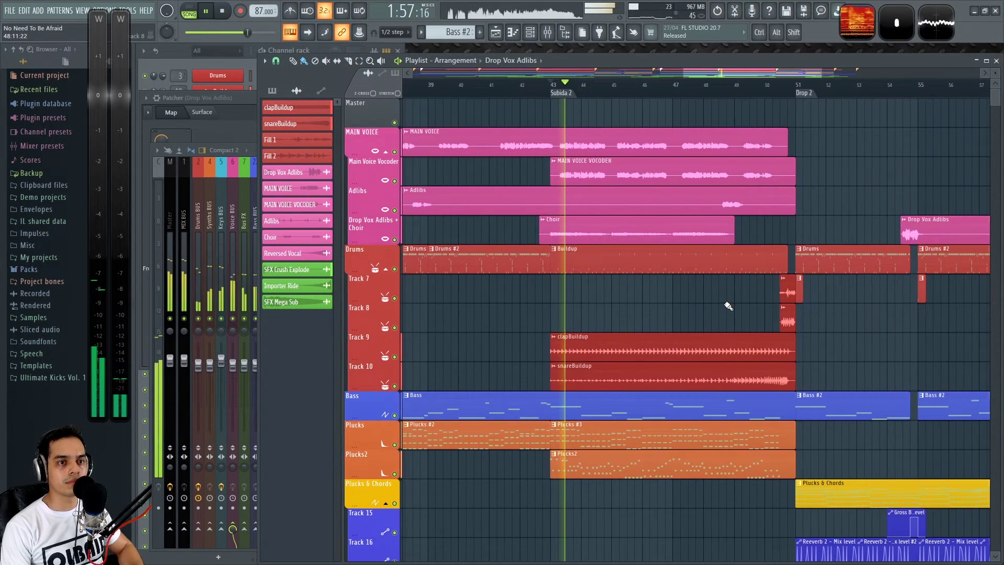
pyautogui.scroll(-3, 729, 306)
pyautogui.moveTo(836, 330); pyautogui.dragTo(796, 323)
pyautogui.scroll(3, 752, 191)
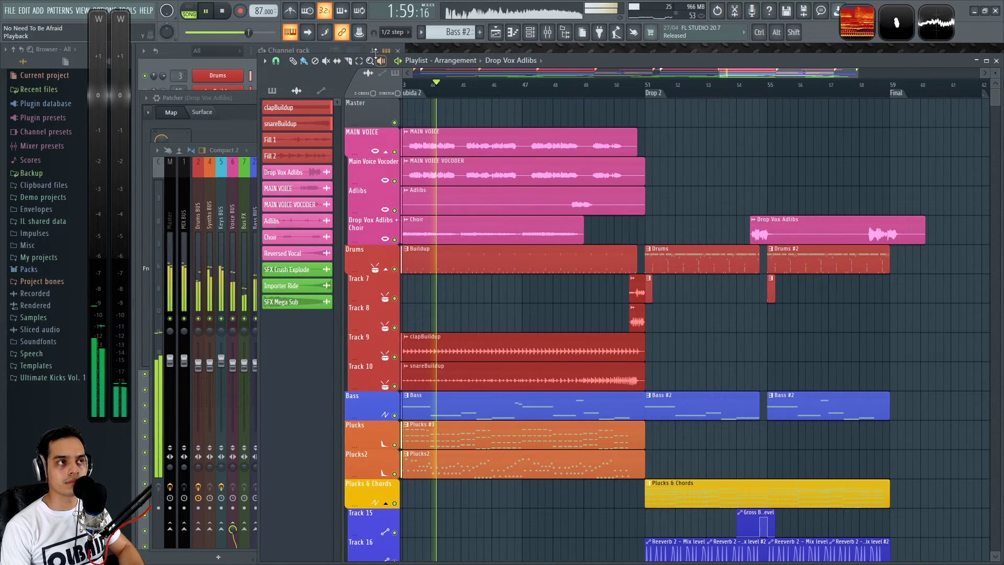
pyautogui.click(222, 11)
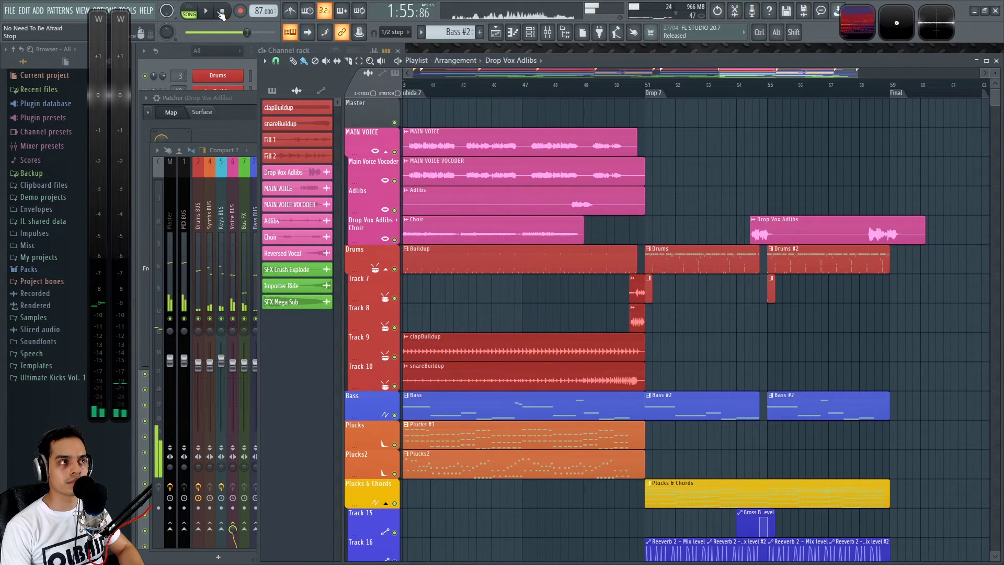
pyautogui.click(222, 11)
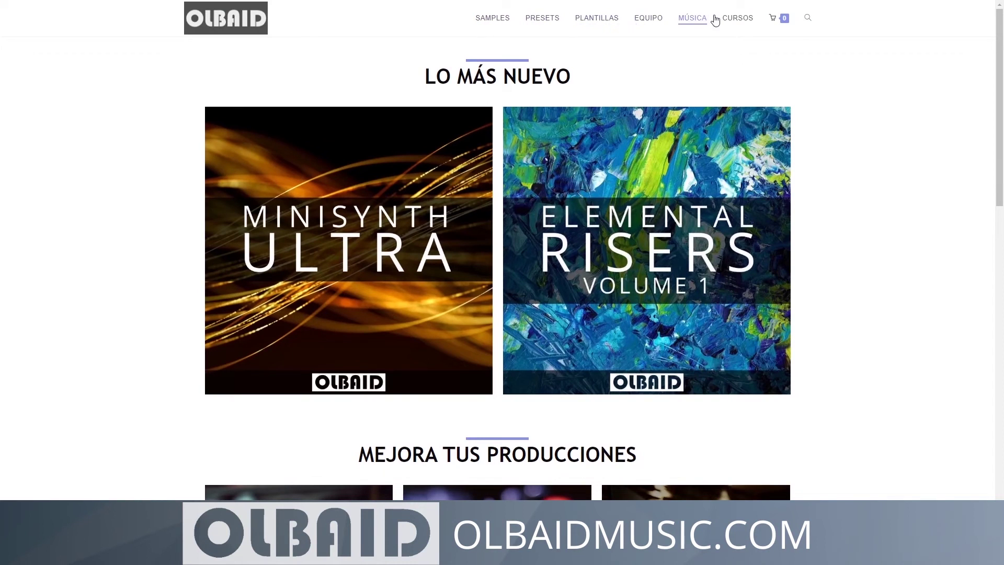
pyautogui.scroll(-3, 858, 157)
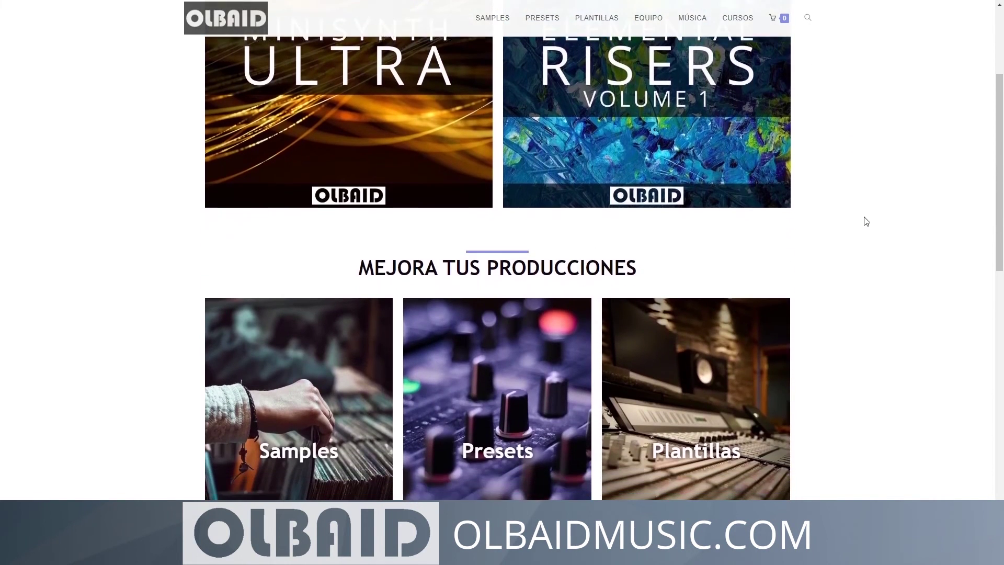
pyautogui.scroll(-6, 867, 220)
pyautogui.scroll(-4, 844, 361)
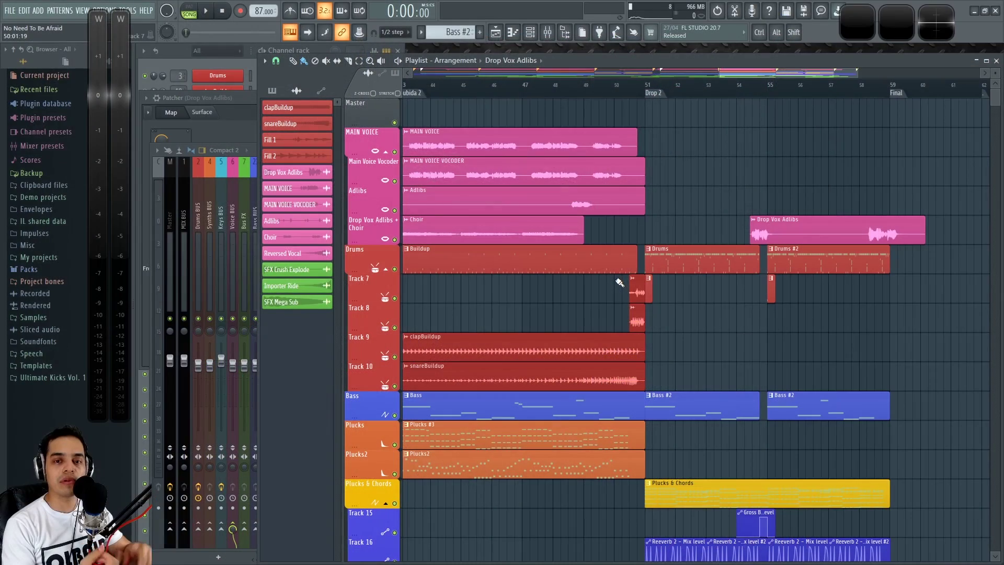